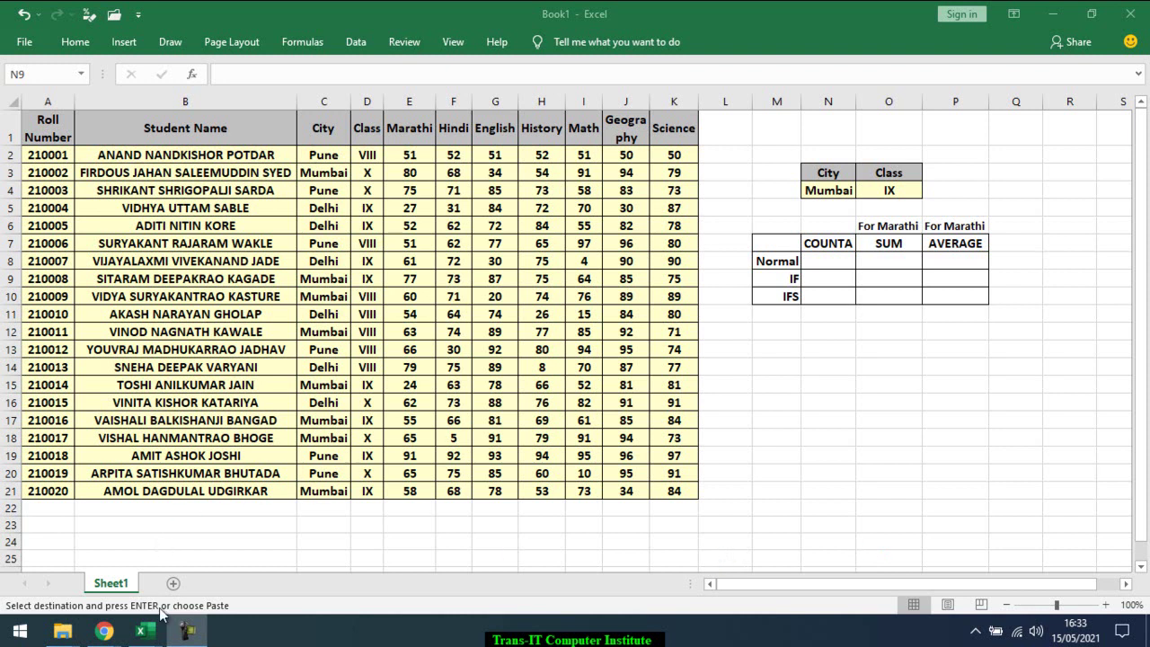
Switch to the AE_1 workbook and step through its sheets to the Ass_ii invoice sheet
mouse_move(140, 630)
left_click(129, 568)
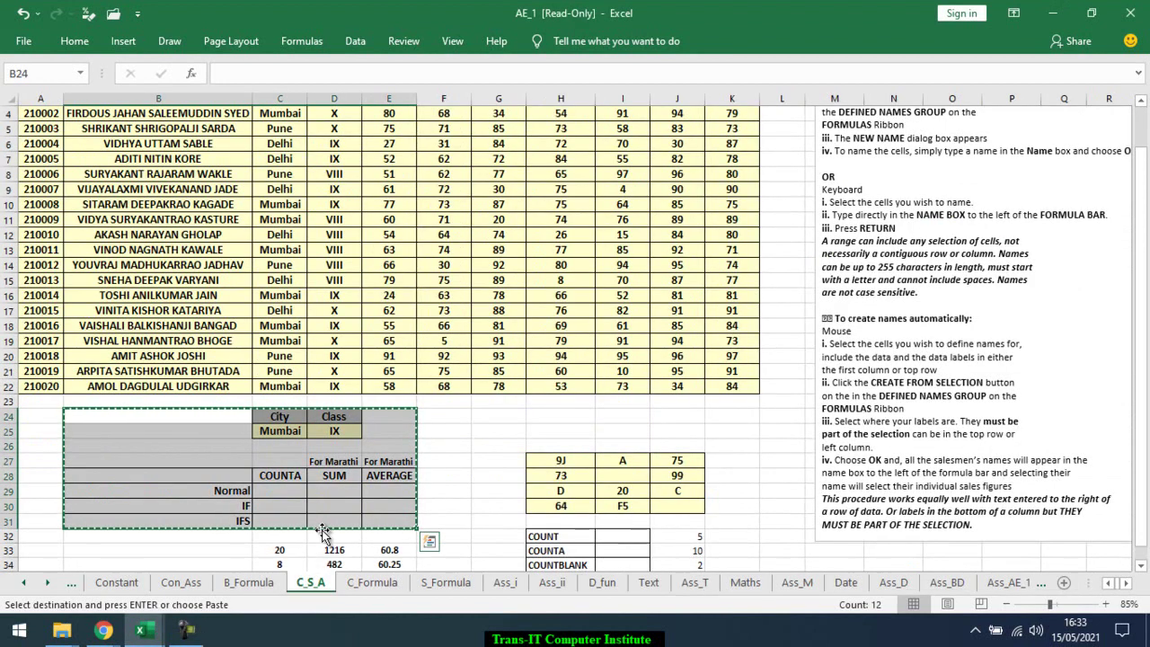
left_click(369, 582)
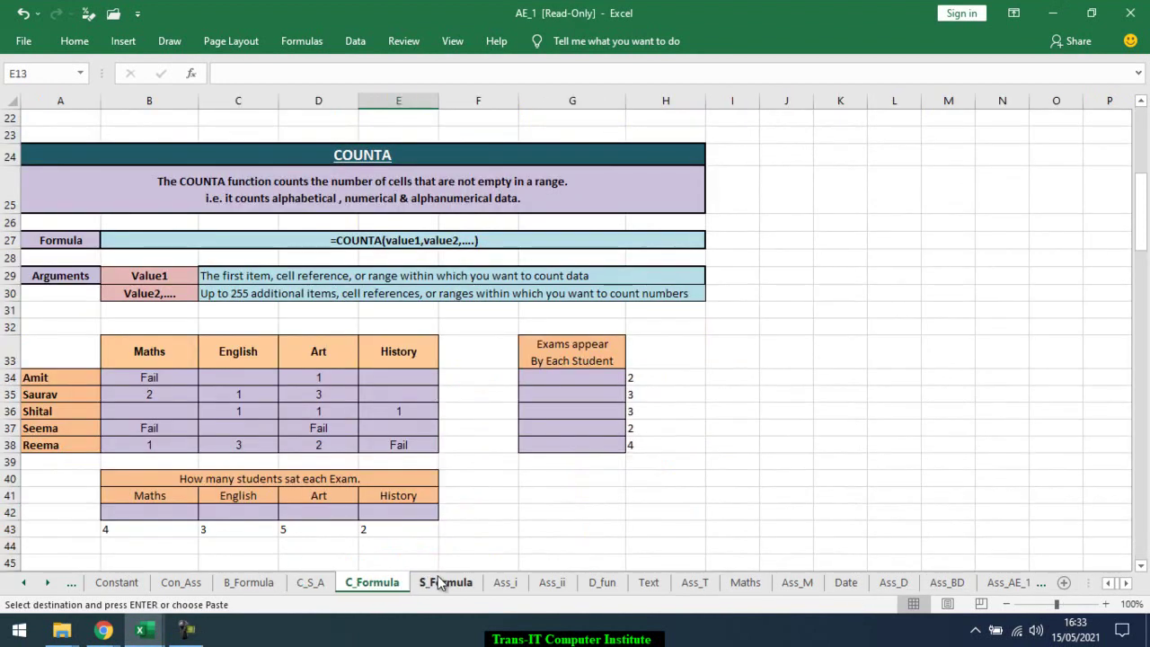
left_click(442, 582)
left_click(504, 582)
left_click(551, 582)
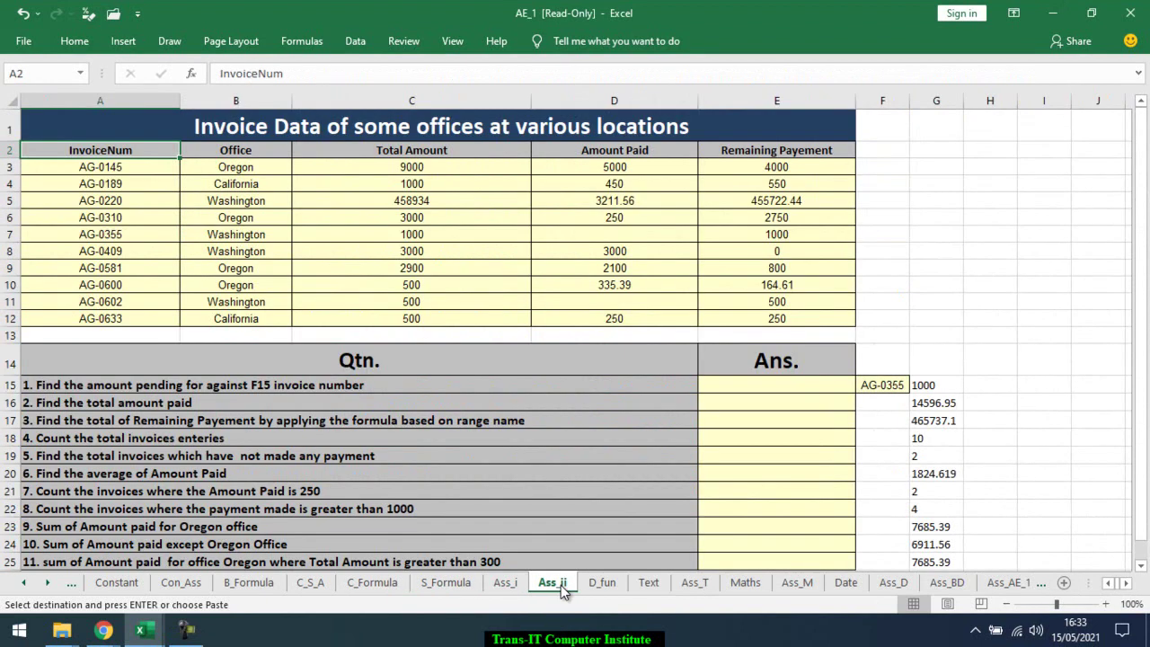
scroll(519, 441, "down", 1)
scroll(519, 441, "down", 1)
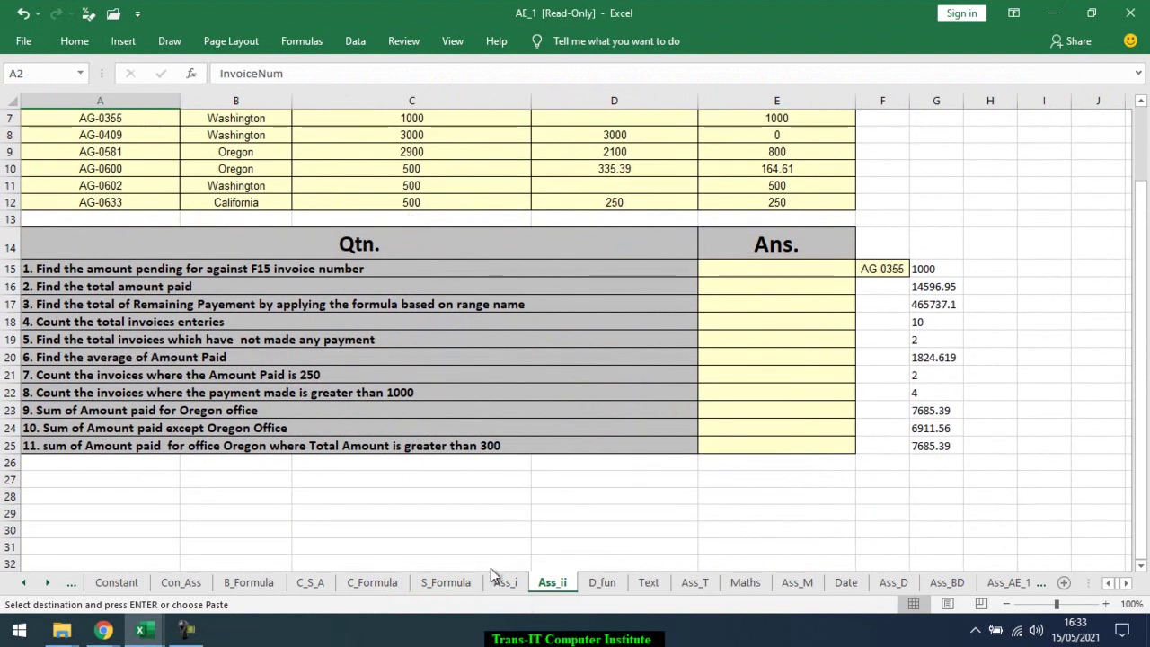
Review the Ass_i, S_Formula and C_Formula sheets again, then recheck the Ass_ii question list
left_click(505, 582)
scroll(495, 414, "up", 3)
scroll(495, 420, "up", 1)
left_click(446, 584)
scroll(477, 441, "up", 3)
scroll(477, 395, "up", 6)
scroll(482, 396, "up", 3)
scroll(482, 396, "up", 5)
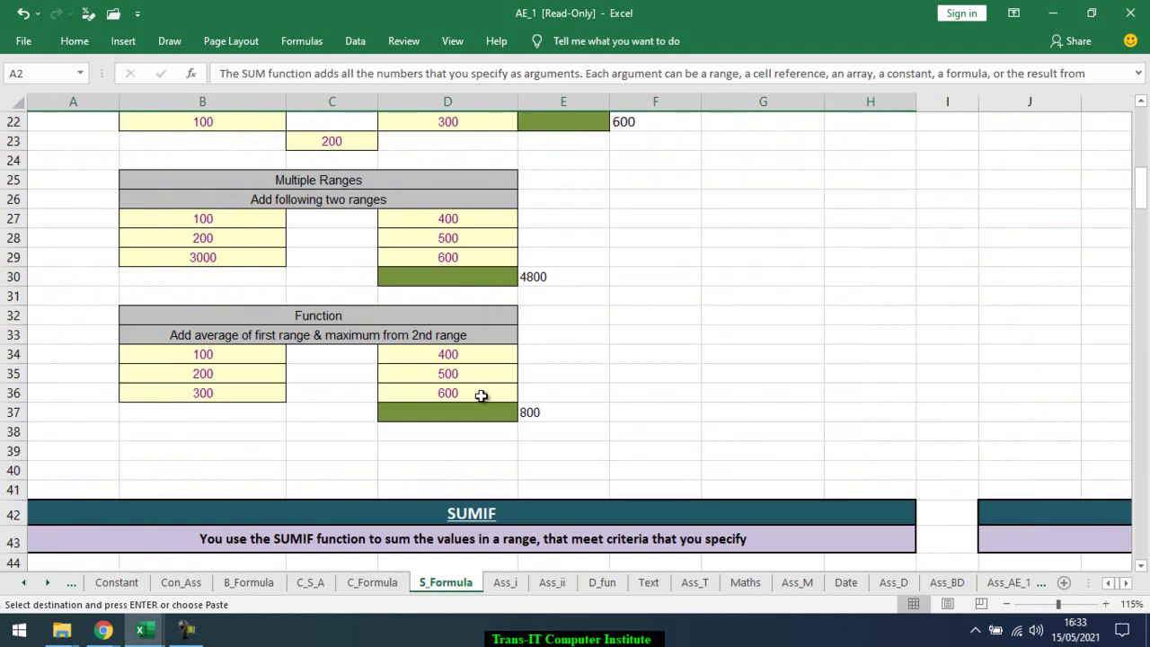
left_click(373, 583)
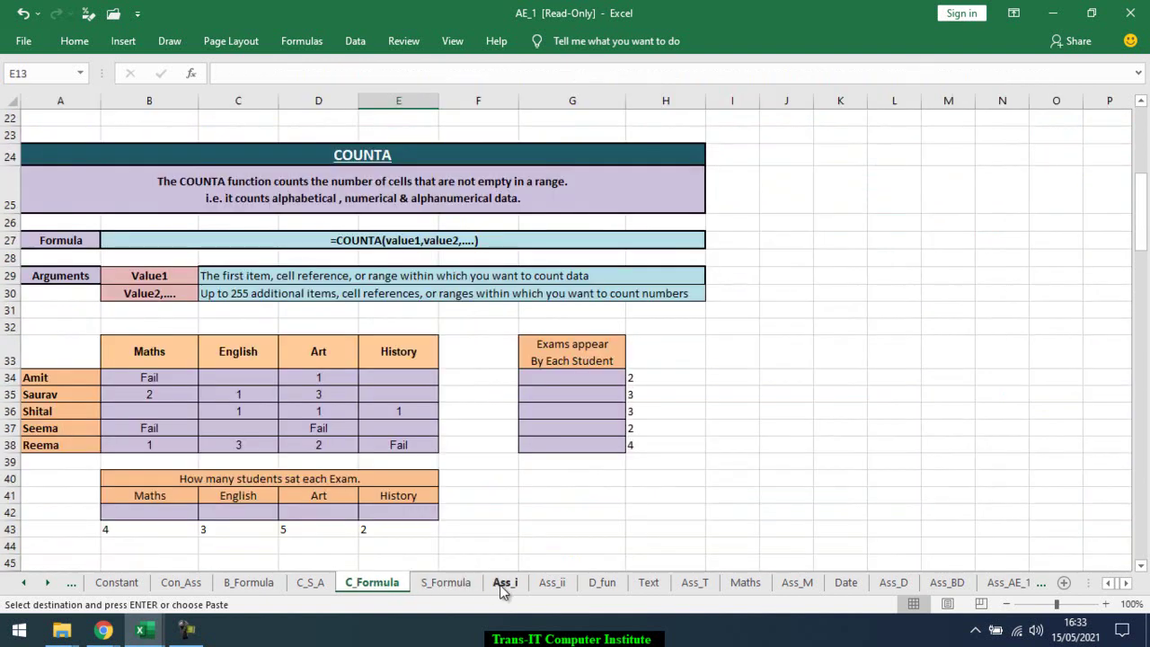
left_click(504, 583)
left_click(551, 583)
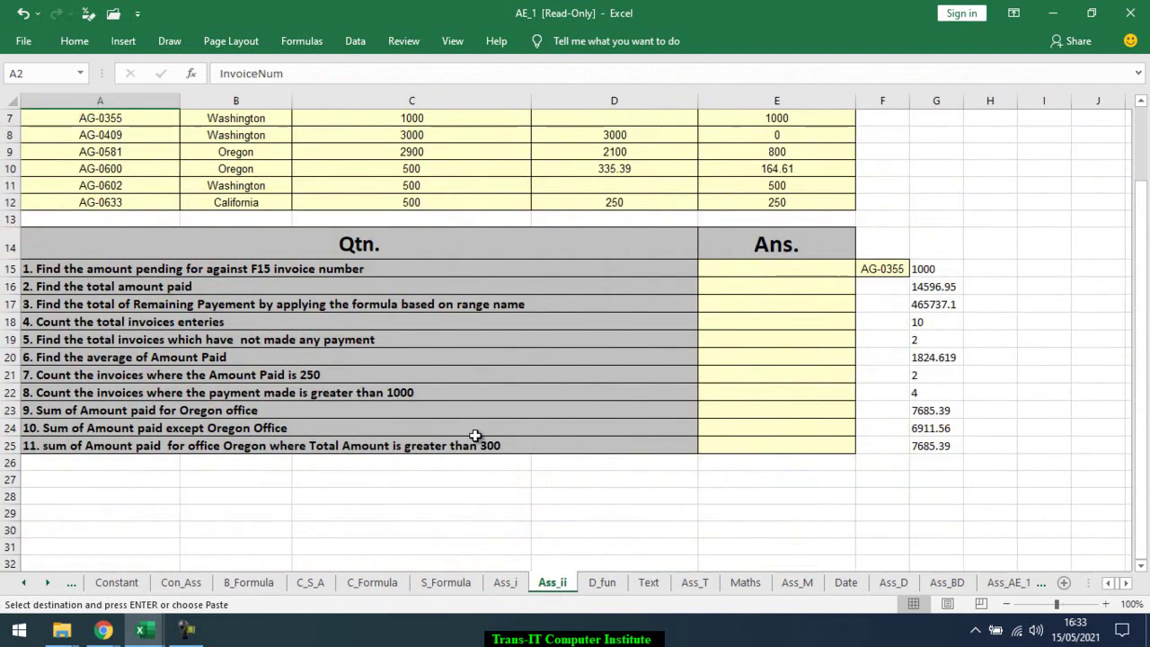
scroll(474, 428, "up", 2)
scroll(474, 427, "up", 1)
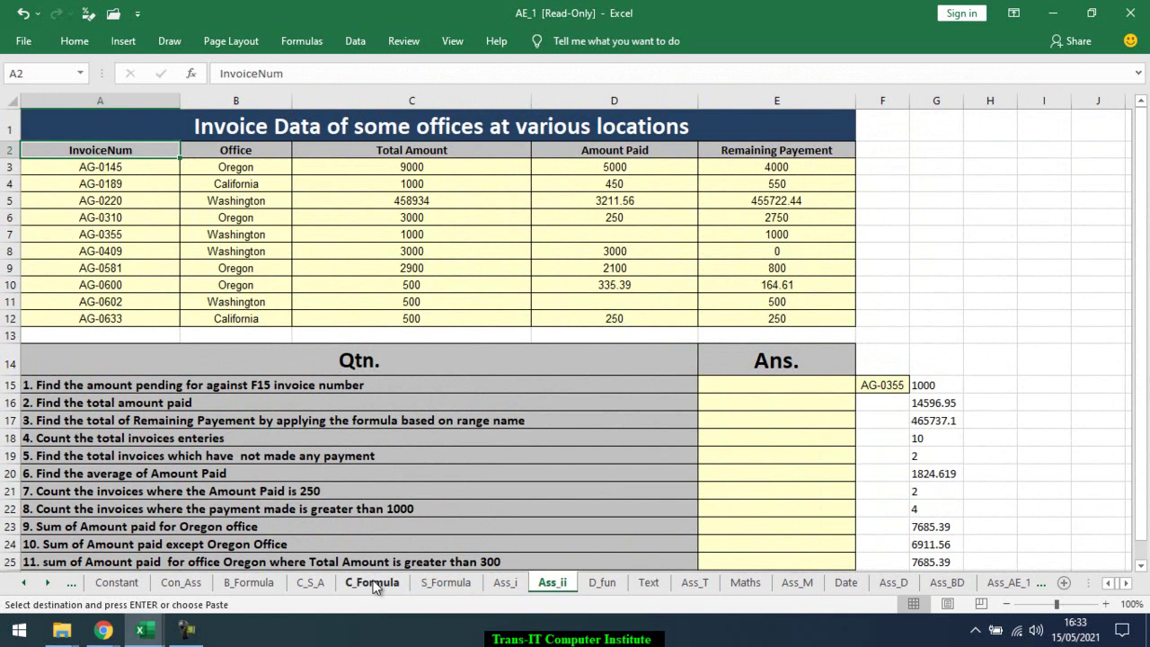
left_click(374, 583)
Scroll through the COUNT and COUNTIF examples on the C_Formula sheet
scroll(458, 384, "up", 4)
scroll(459, 383, "up", 3)
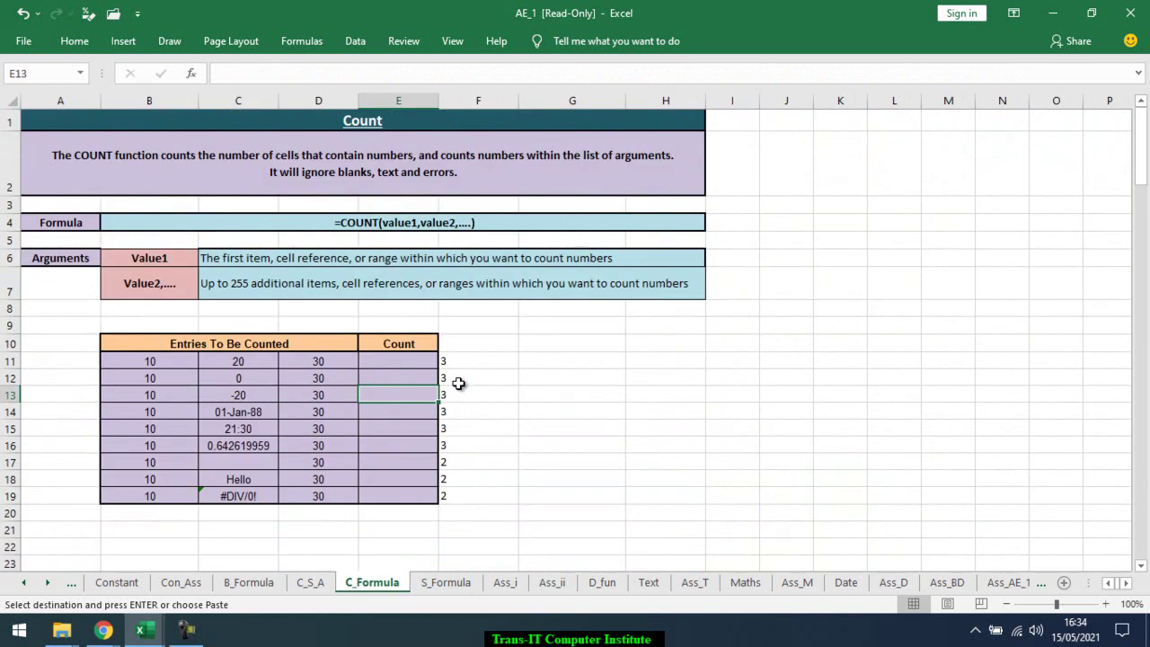
scroll(458, 383, "down", 4)
scroll(458, 383, "down", 4)
scroll(458, 383, "down", 2)
scroll(458, 384, "down", 2)
scroll(458, 384, "down", 3)
scroll(458, 383, "down", 2)
scroll(458, 383, "down", 2)
scroll(458, 383, "down", 2)
scroll(459, 384, "down", 1)
scroll(458, 384, "down", 4)
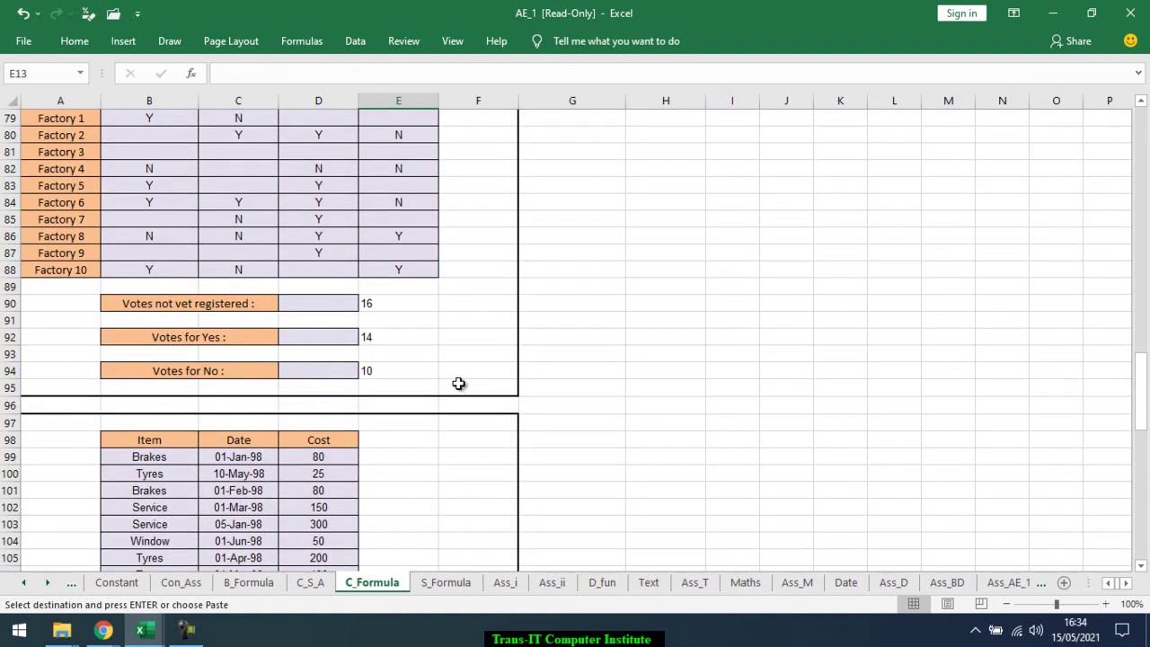
scroll(459, 384, "up", 1)
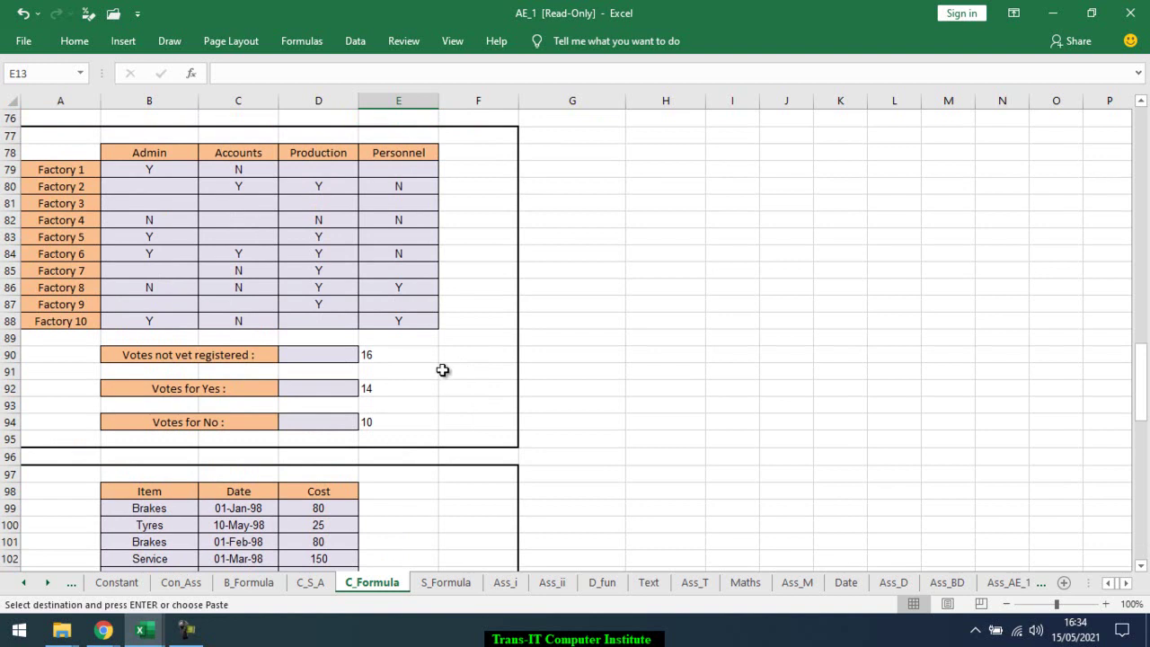
Look over the COUNTIFS staff exercise, then move to the C_S_A student marks sheet
scroll(443, 370, "down", 1)
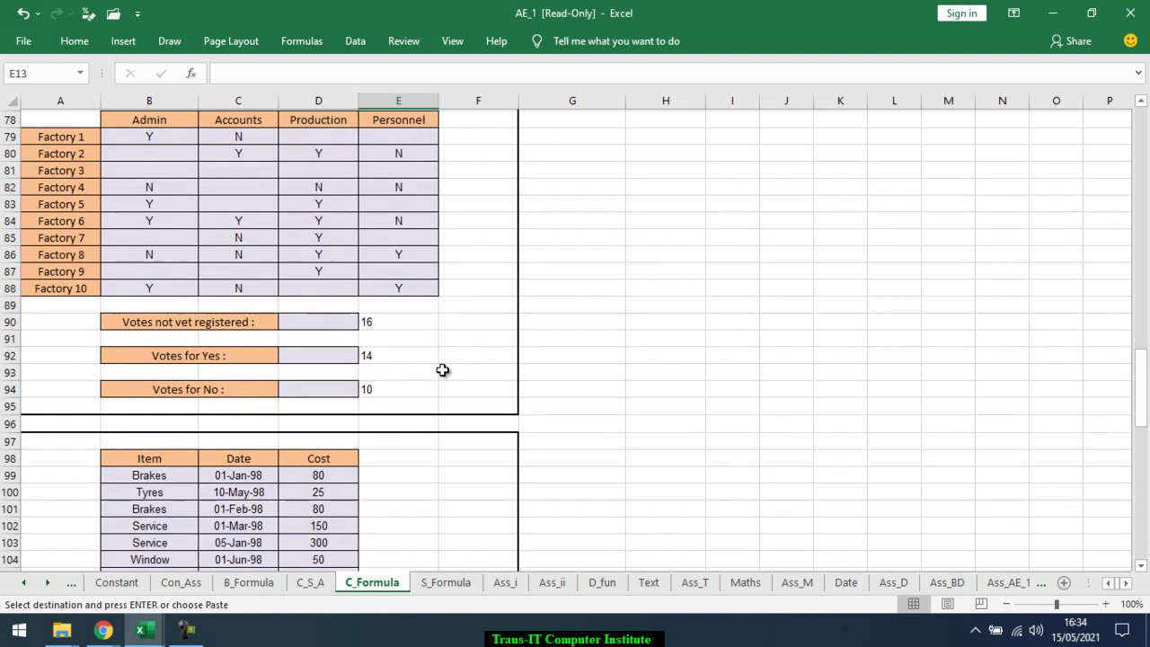
scroll(443, 370, "down", 2)
scroll(443, 370, "down", 2)
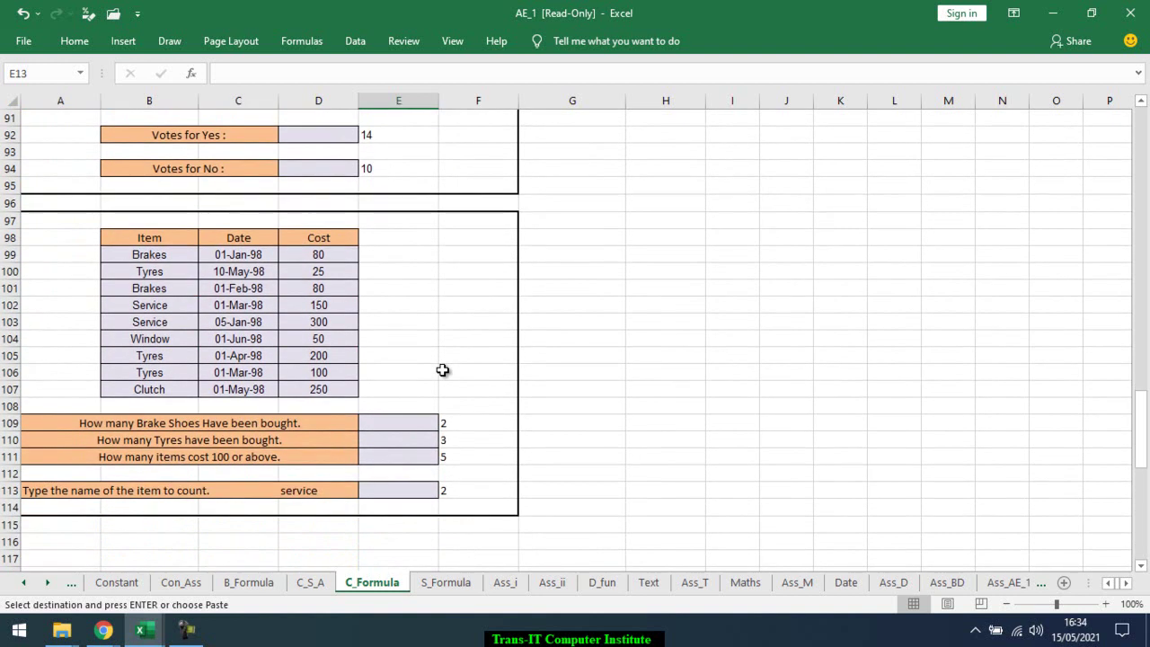
scroll(443, 370, "up", 1)
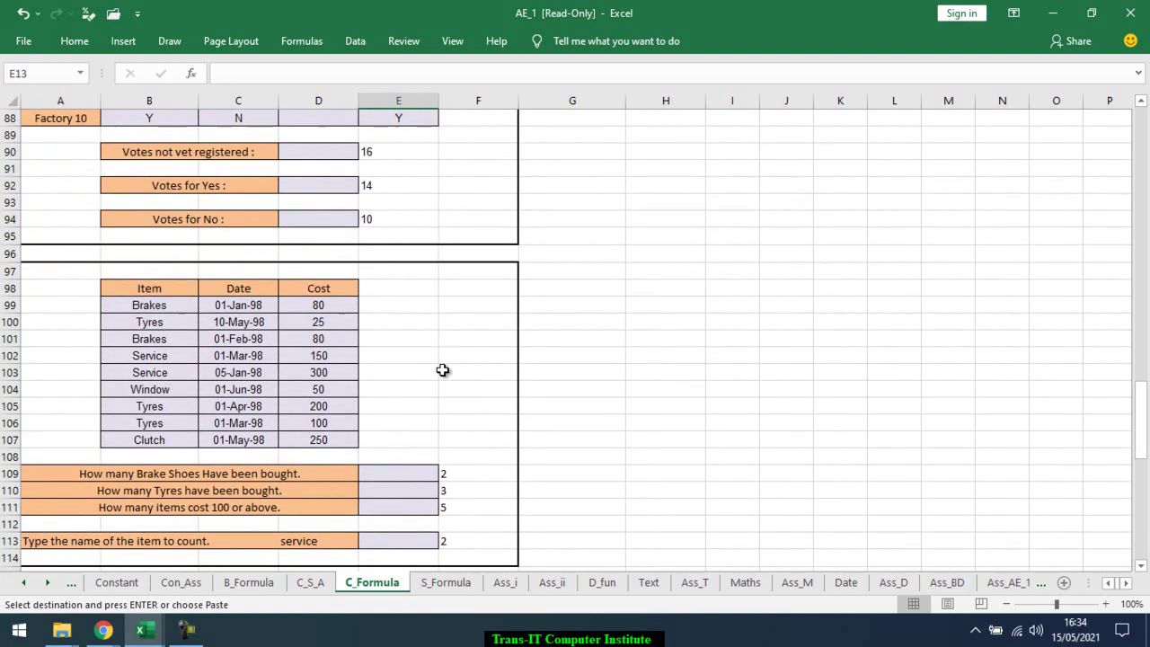
scroll(443, 371, "up", 1)
scroll(443, 370, "down", 3)
scroll(443, 370, "down", 1)
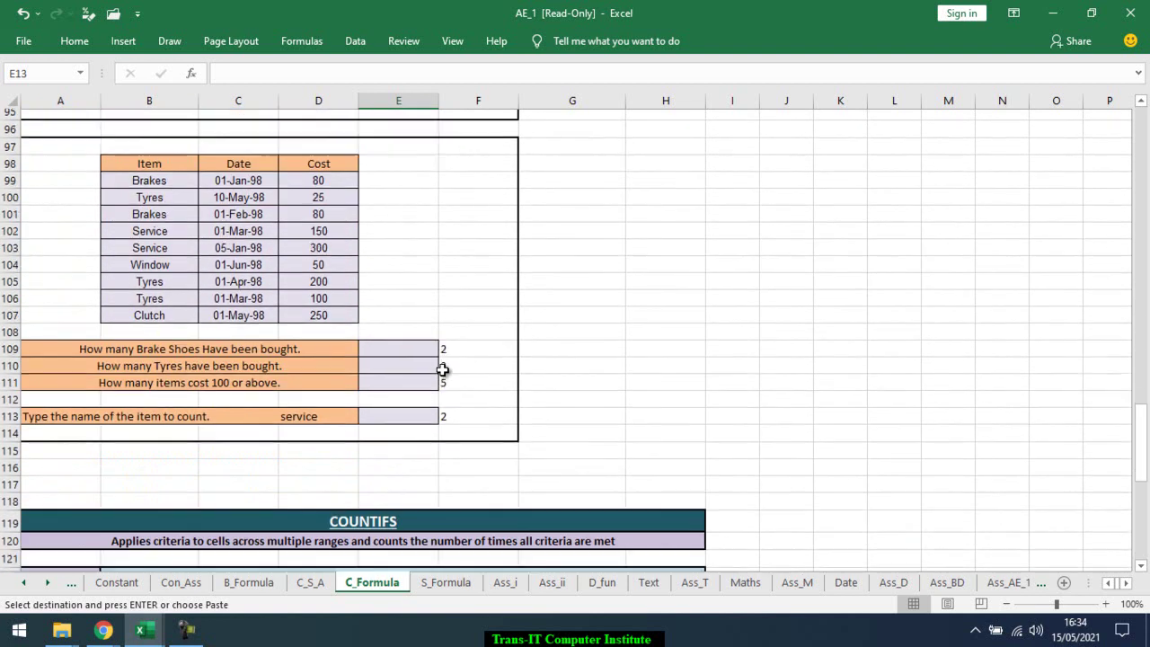
scroll(443, 370, "down", 2)
scroll(443, 370, "down", 1)
scroll(443, 370, "down", 2)
scroll(442, 370, "down", 1)
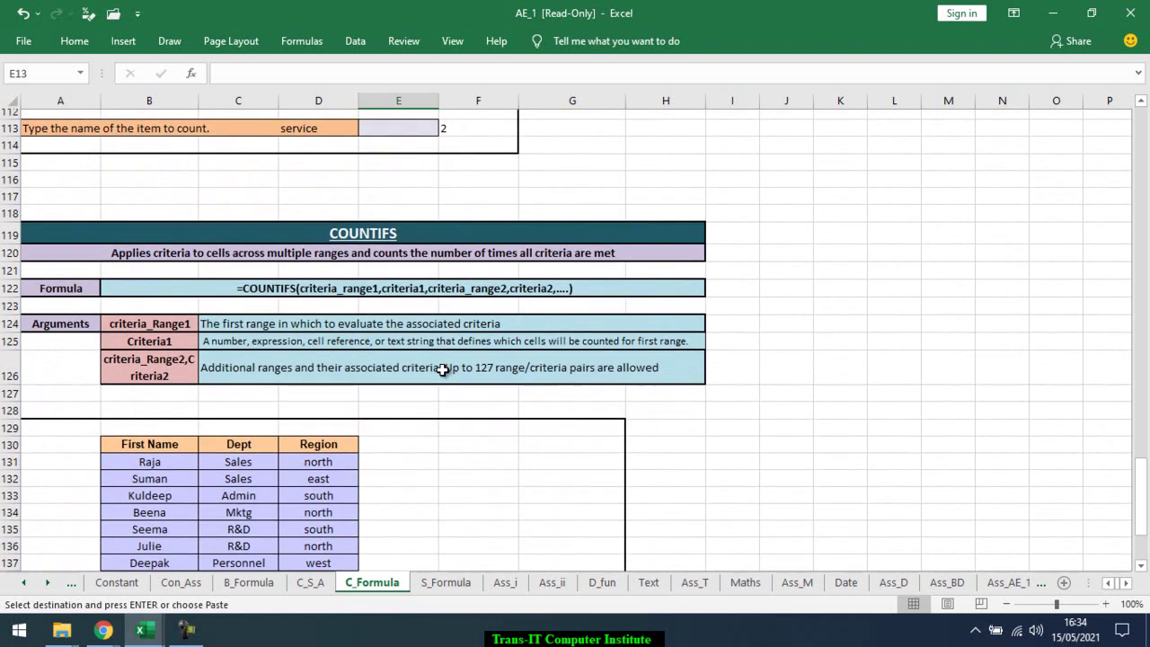
scroll(443, 370, "down", 4)
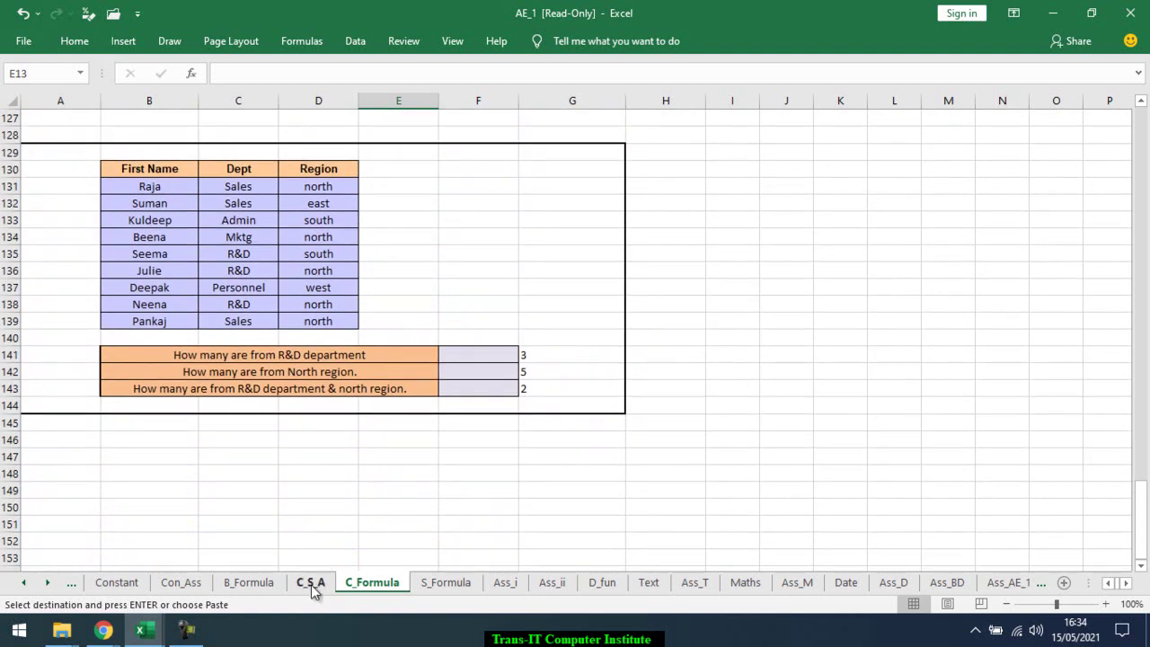
left_click(310, 584)
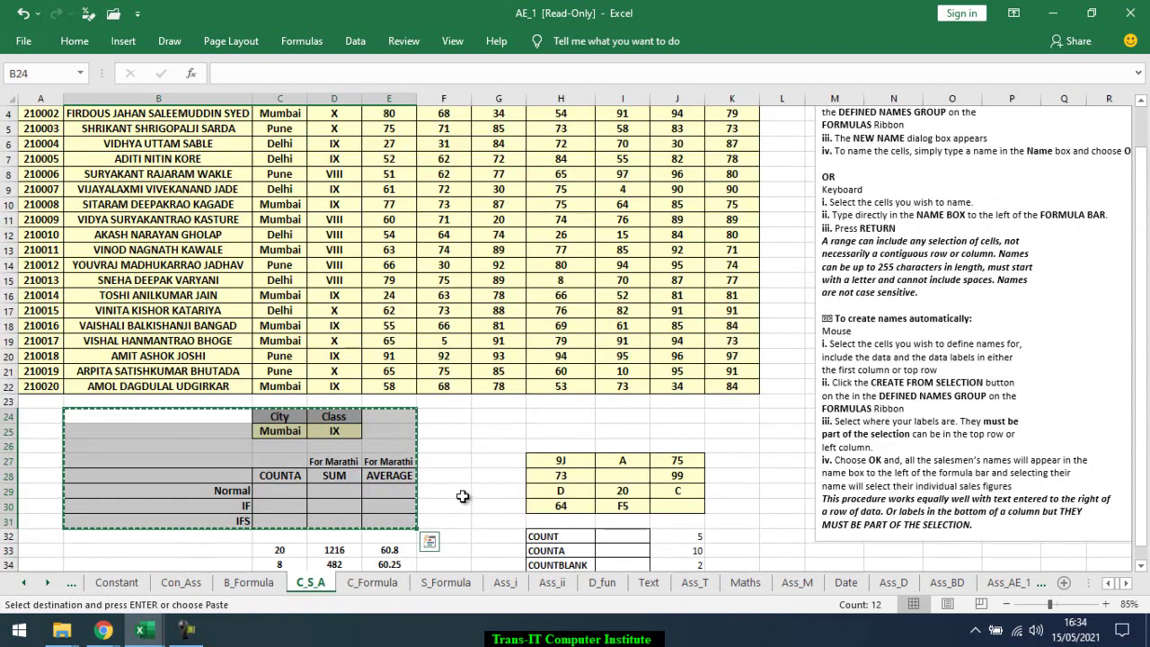
Switch to Book1, abandon a trial formula in N8, and select the City/Class criteria N3:O4
key("alt+Tab")
key("alt+Tab")
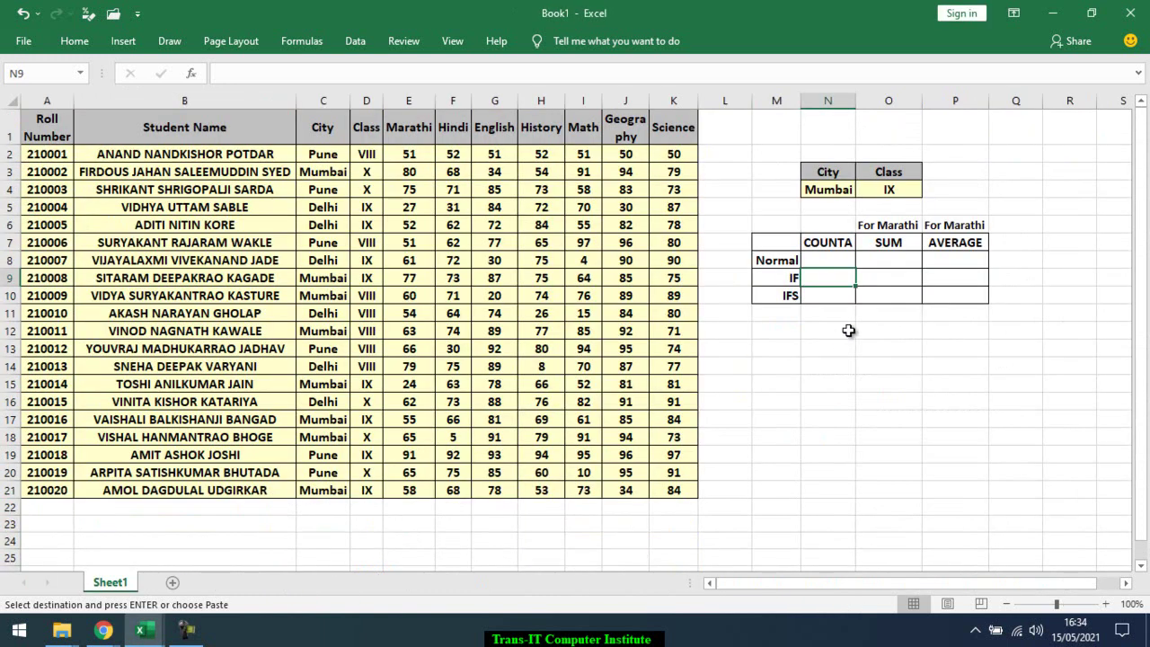
left_click(824, 261)
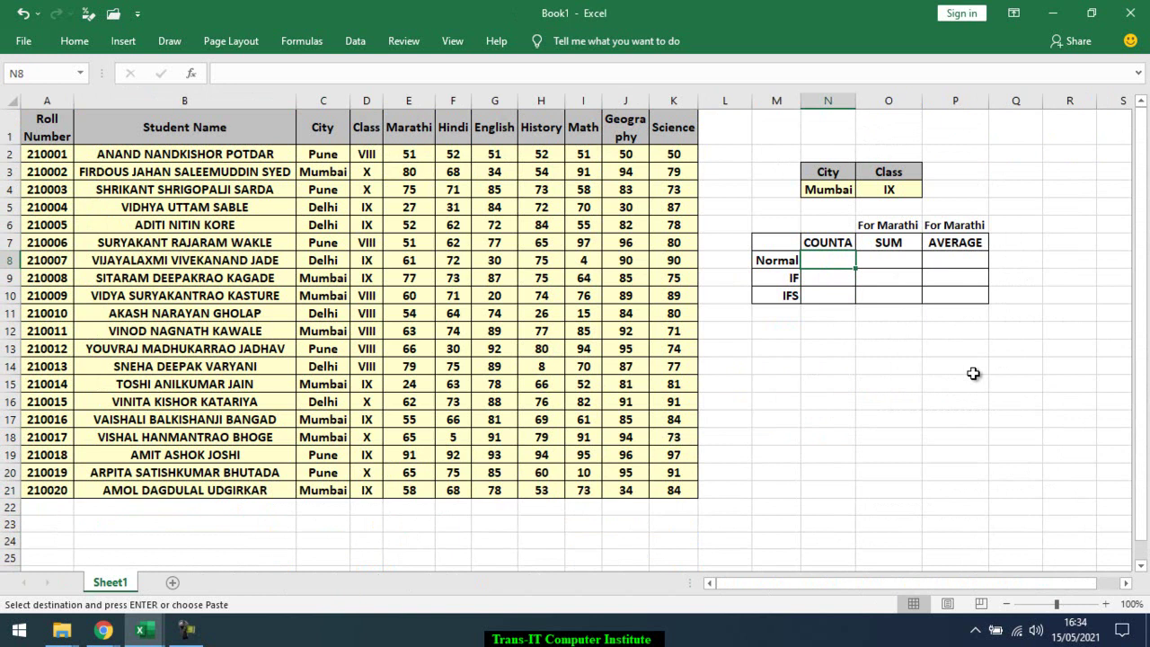
type("=")
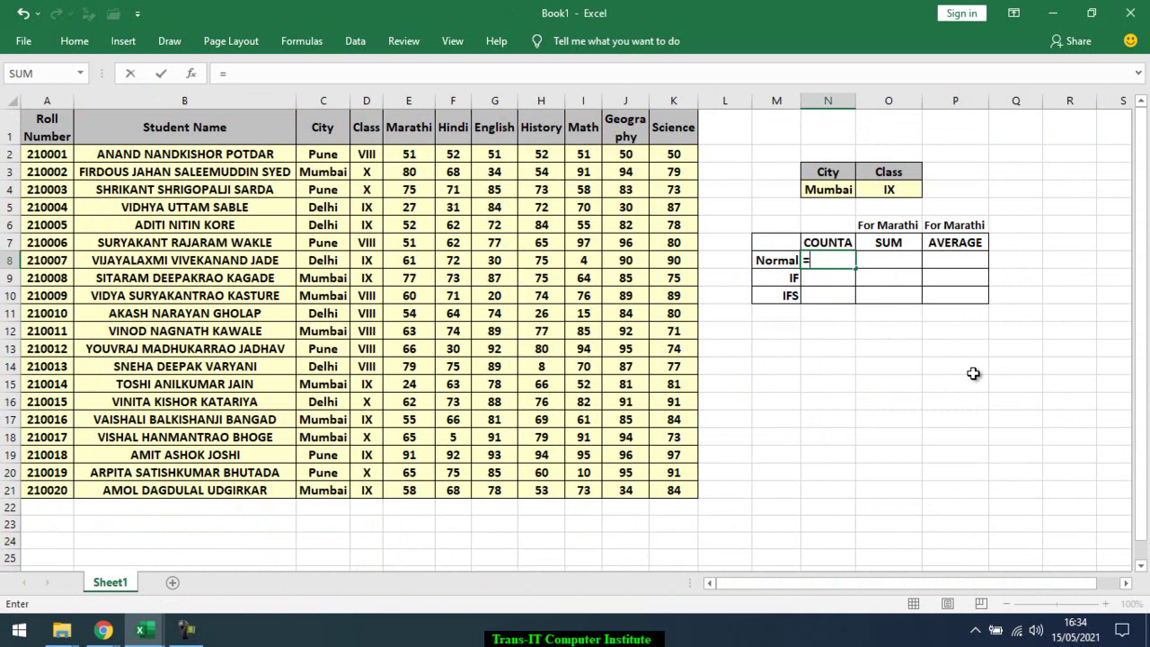
left_click(217, 192)
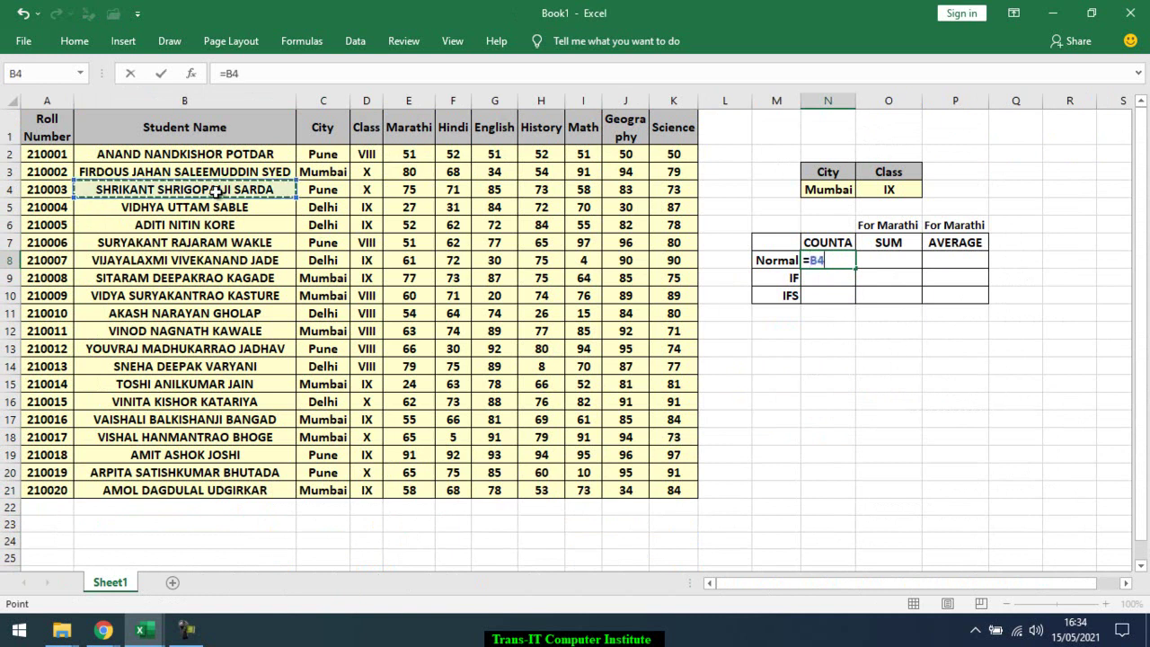
key("Escape")
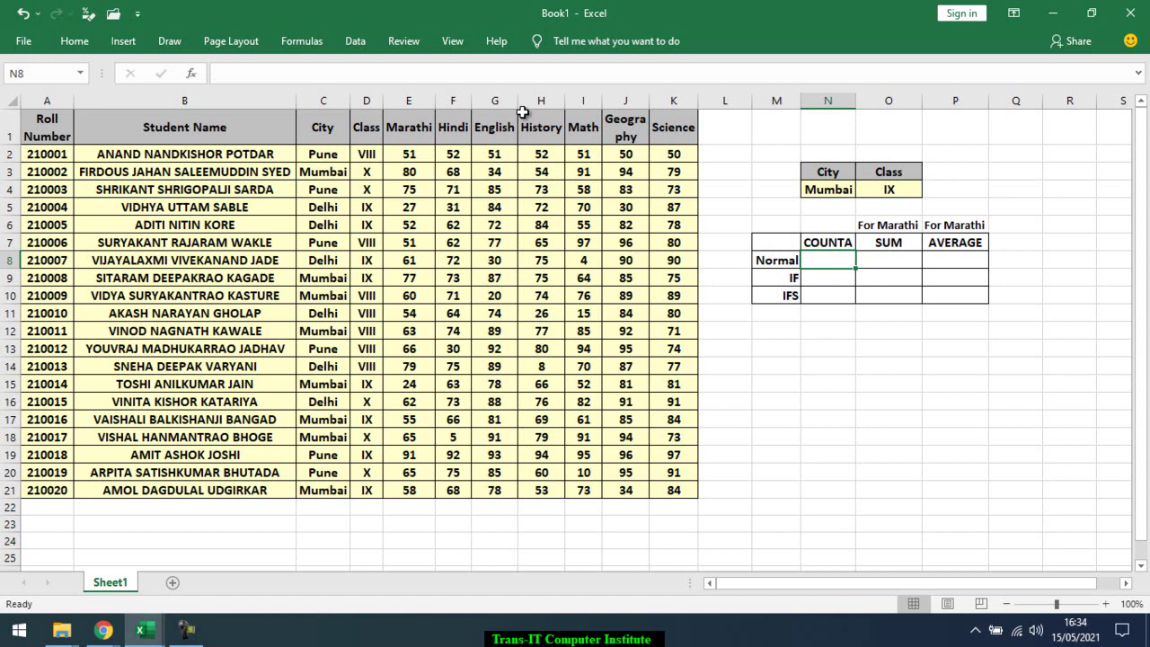
left_click_drag(824, 176, 884, 189)
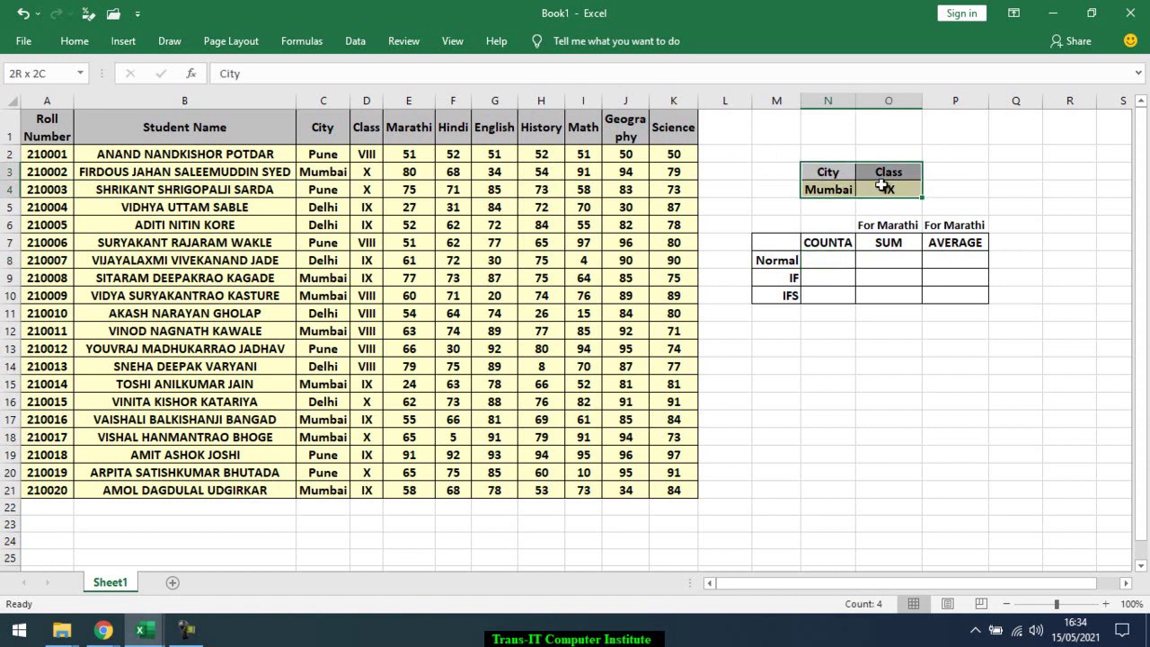
Start a COUNT function in C23, then back out of the attempt
left_click(325, 526)
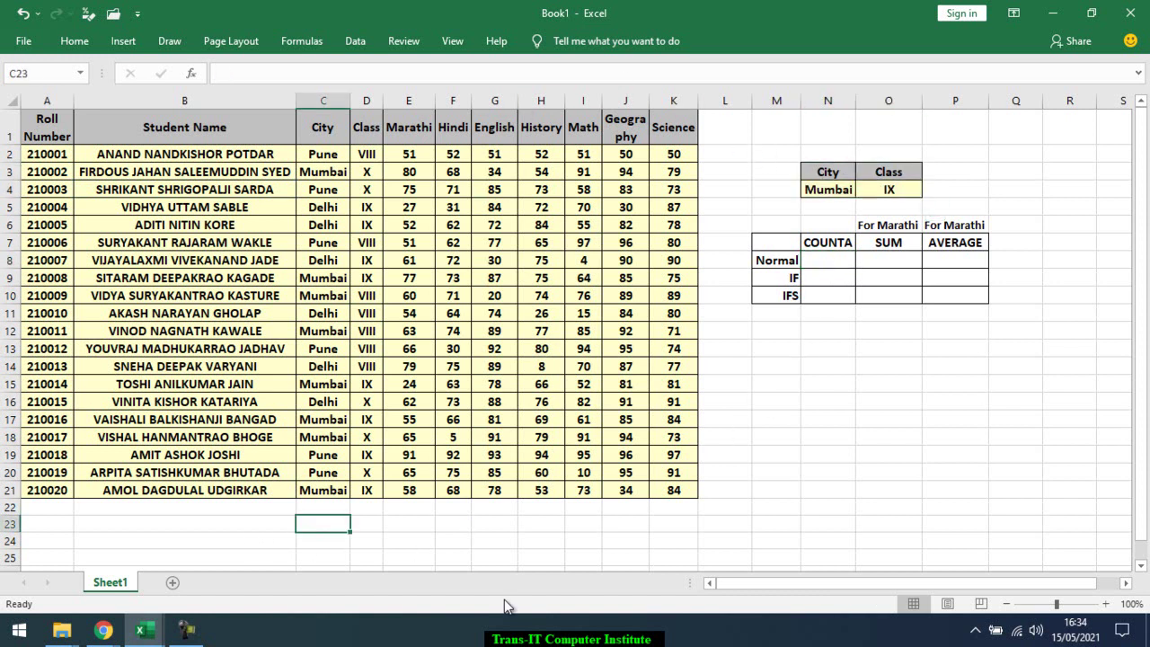
type("=C")
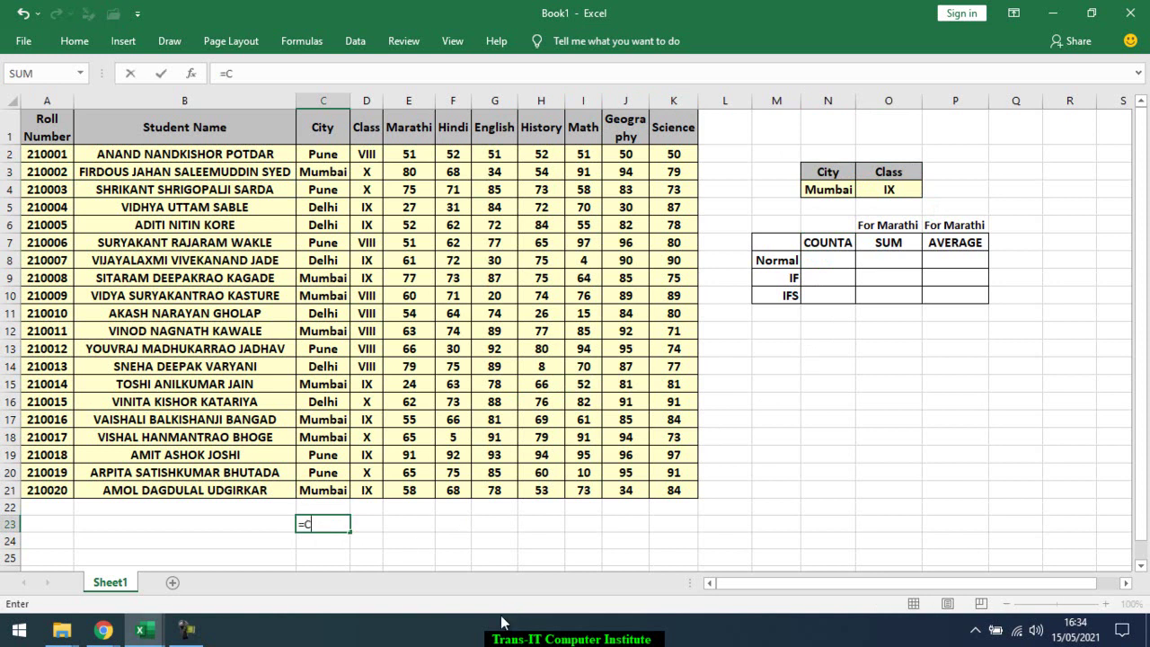
type("OUN")
key("Escape")
type("t")
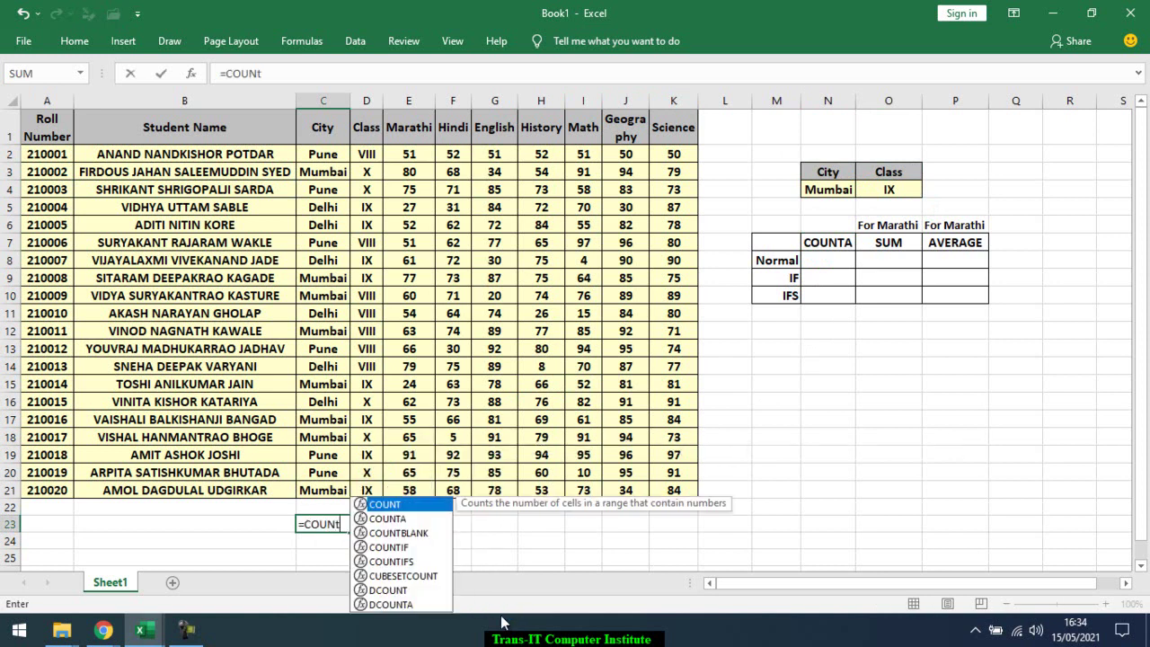
key("Escape")
key("Tab")
key("Down")
key("Down")
key("Up")
key("Left")
key("Up")
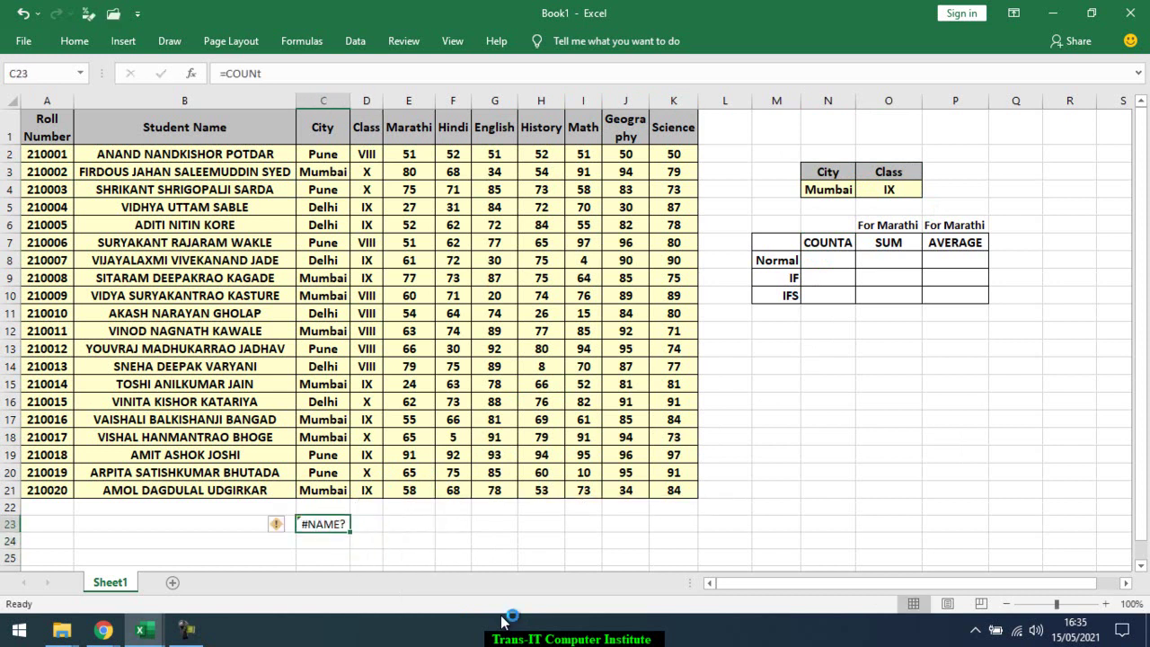
Enter =COUNTIF(C2:C21,B23) in C23
type("=coun")
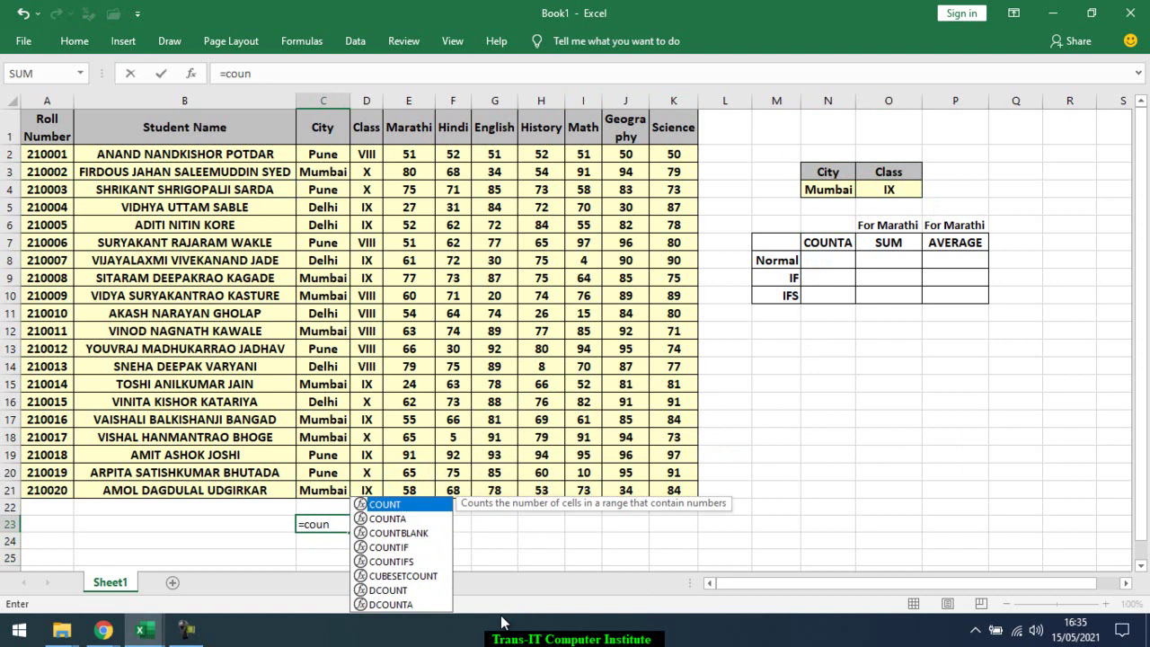
key("Down")
key("Down")
key("Down")
key("Up")
key("Down")
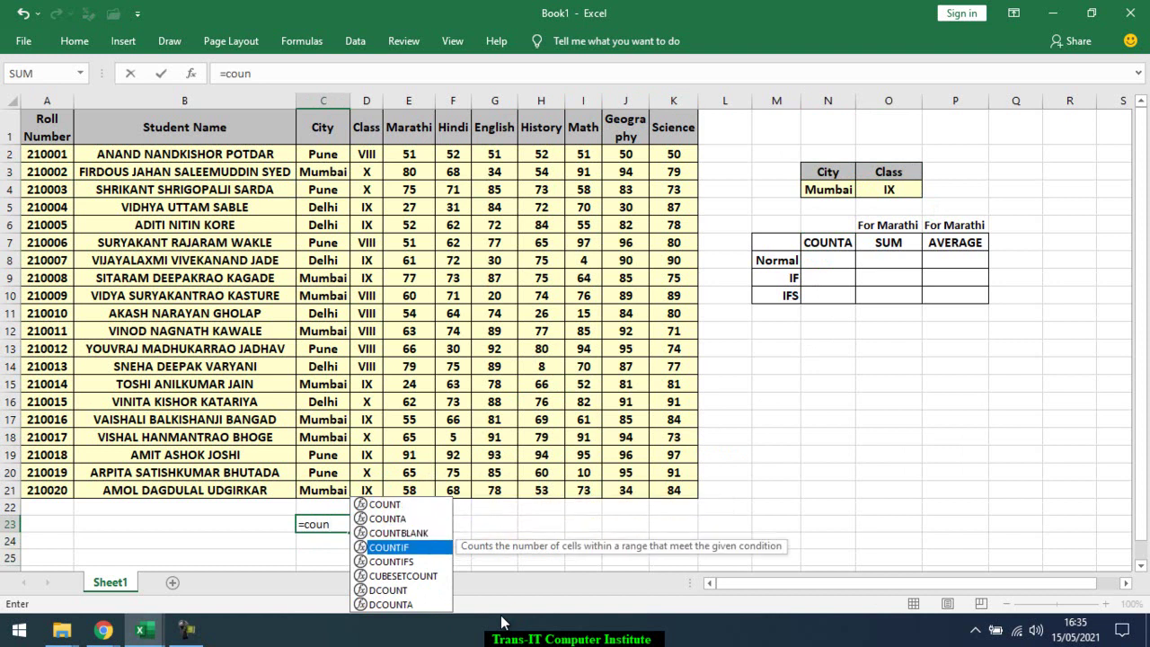
key("Tab")
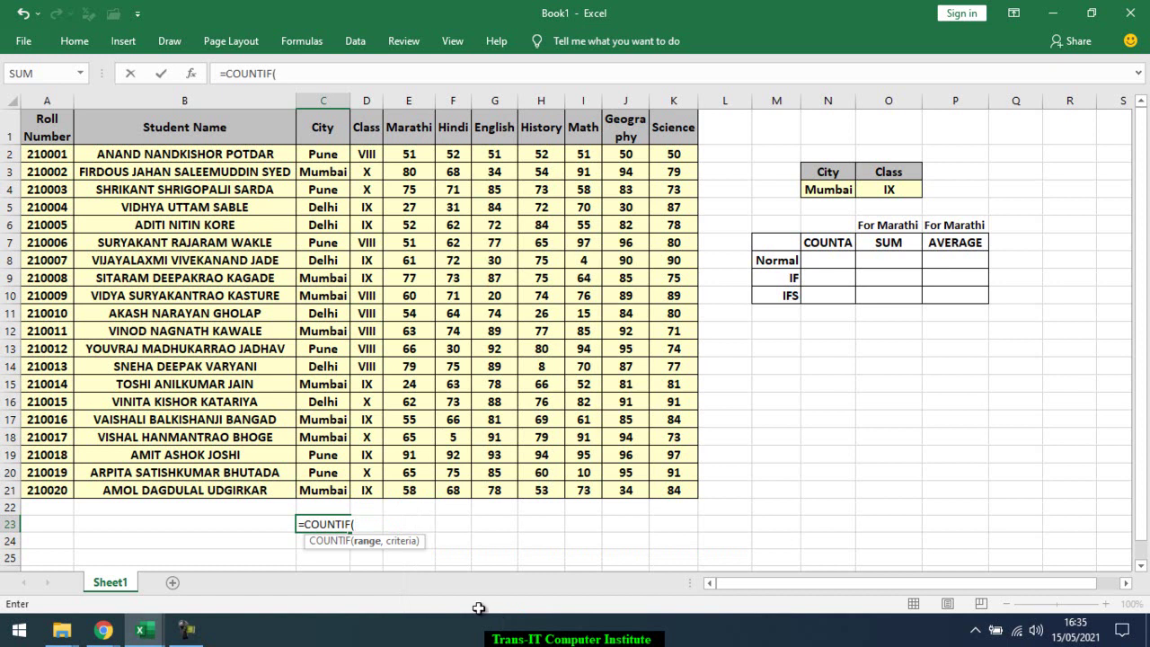
left_click(343, 157)
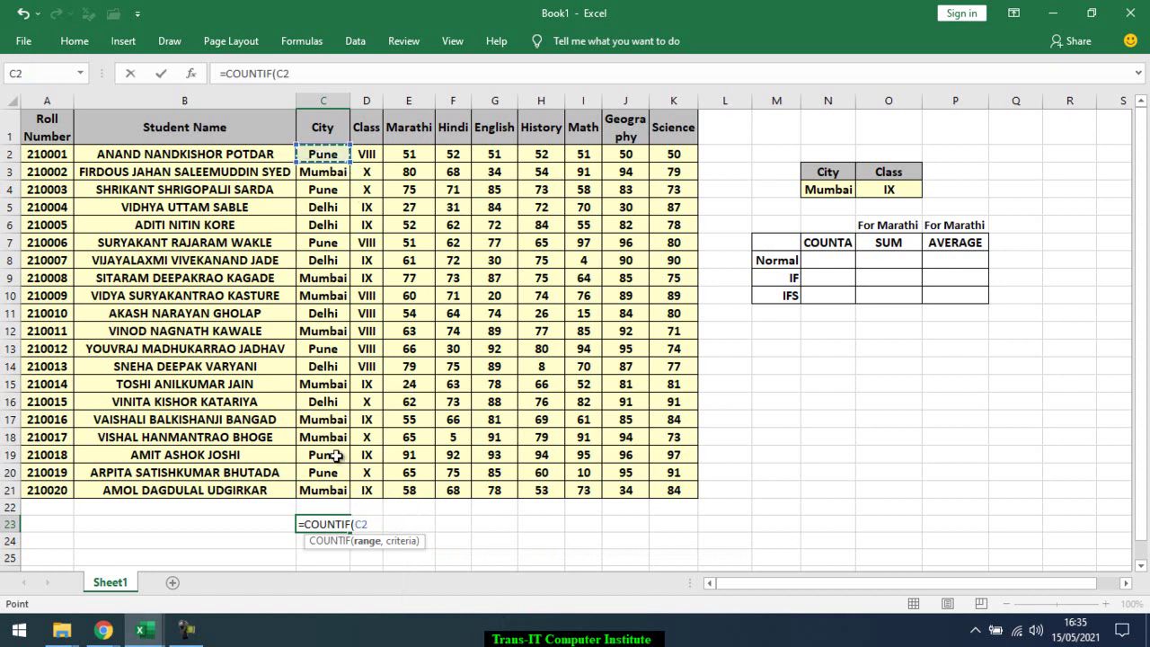
left_click(325, 492, "shift")
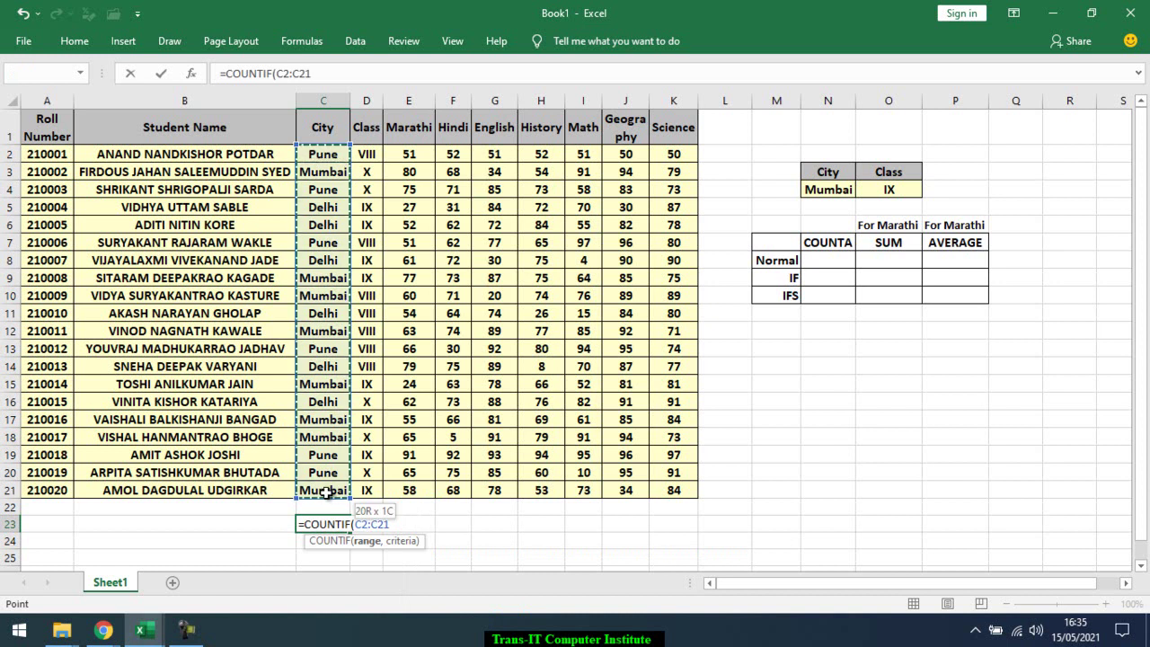
type(",")
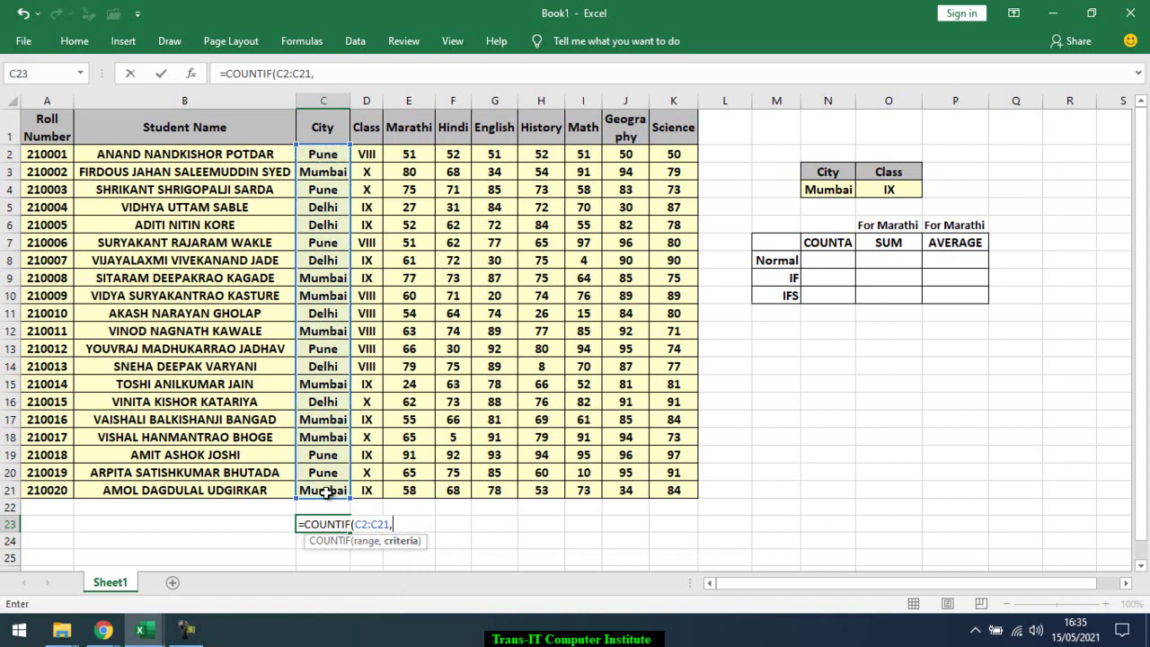
left_click(259, 524)
key("Return")
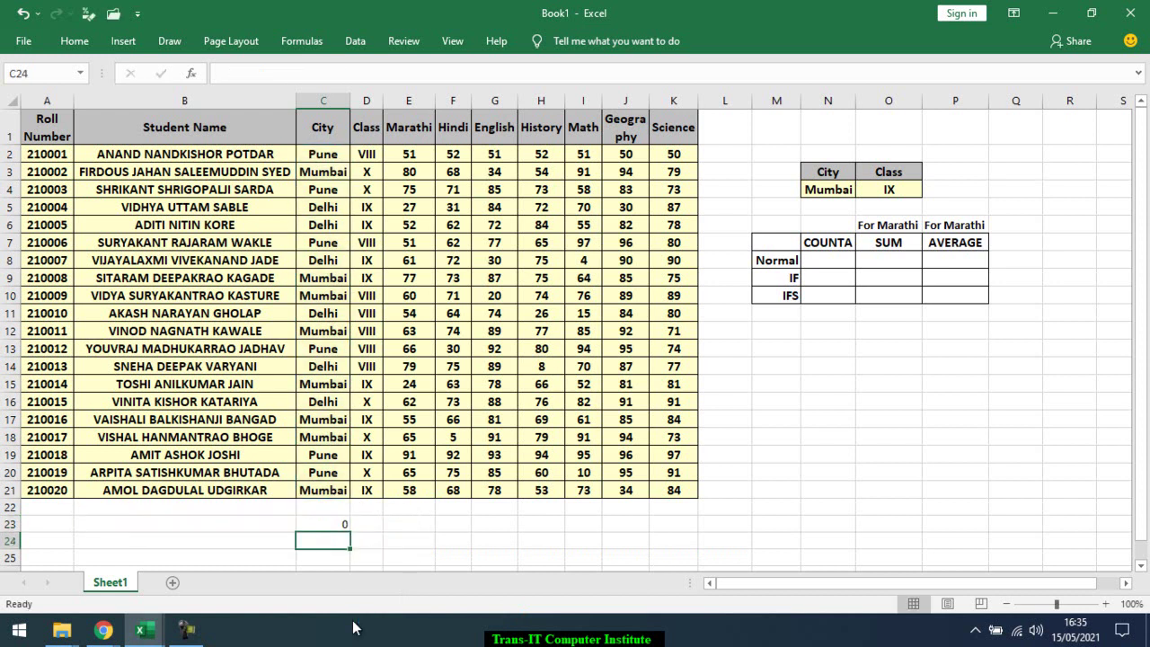
Type Mumbai into B23 as the criterion, so C23 returns 8
key("Up")
key("Left")
type("Mum")
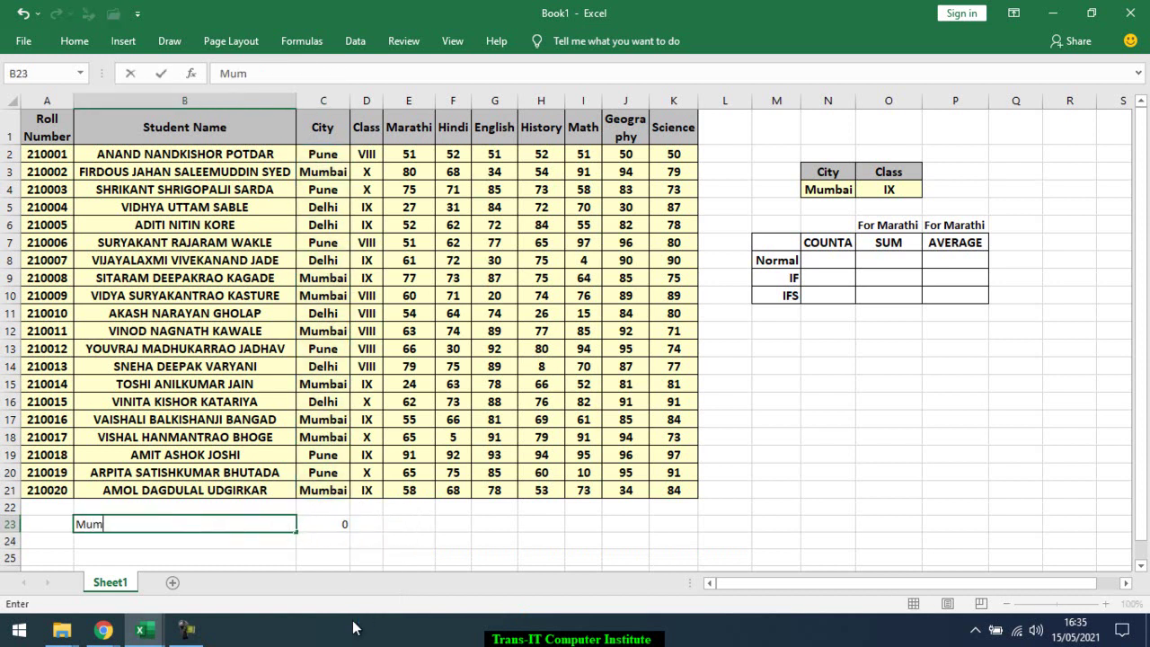
key("Return")
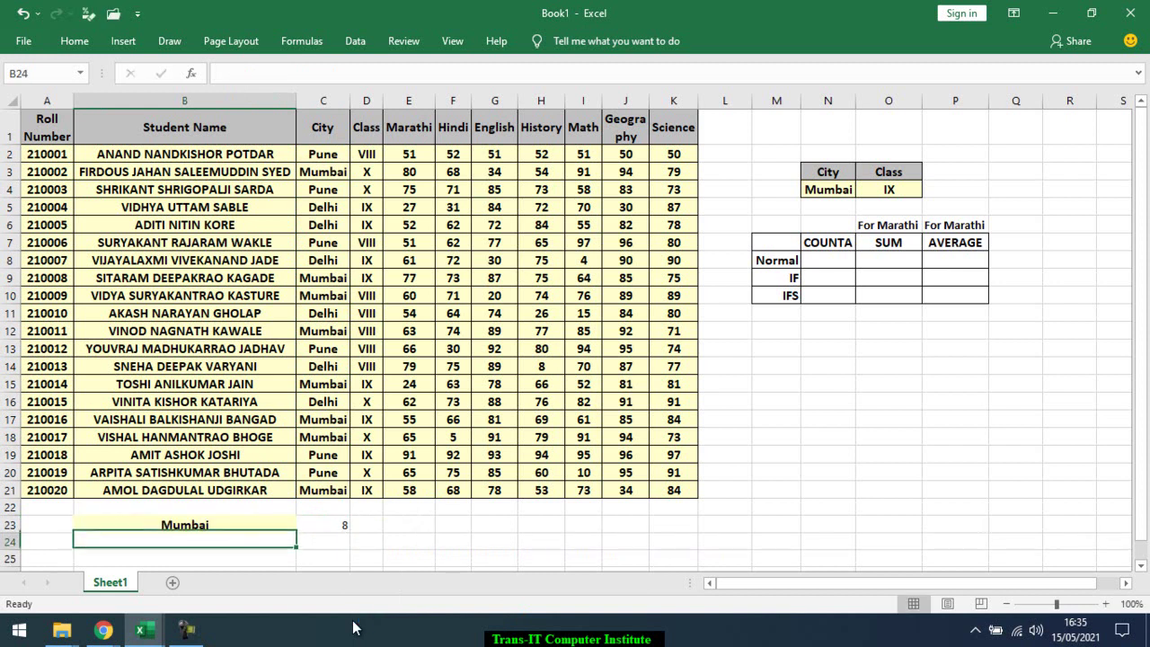
key("Up")
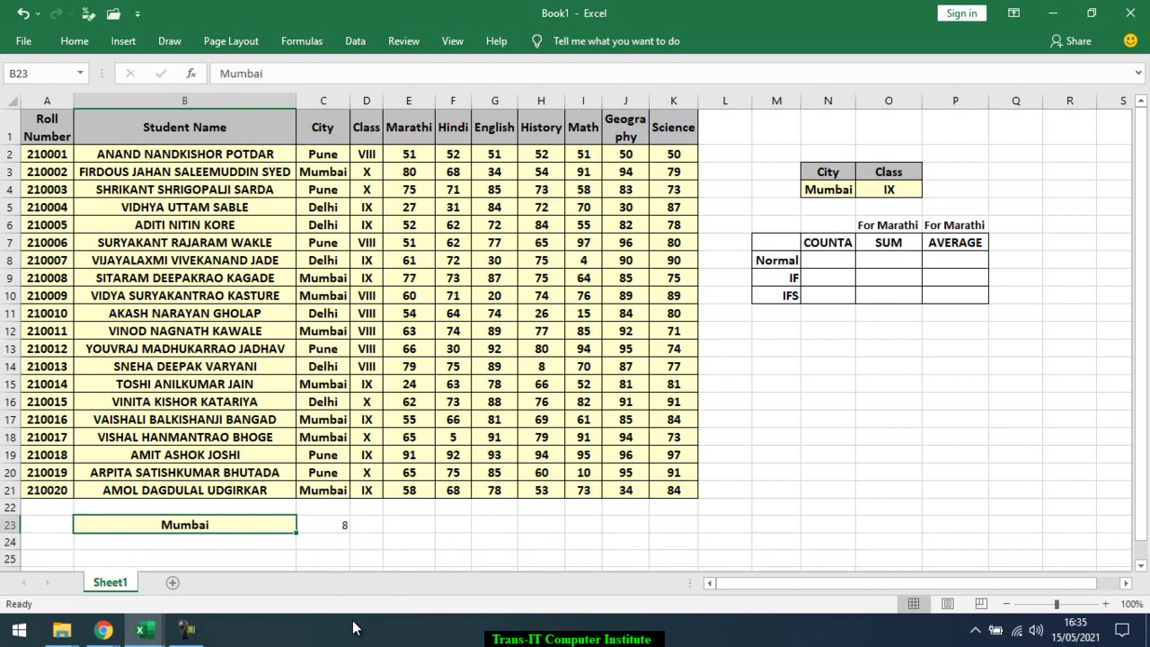
key("Right")
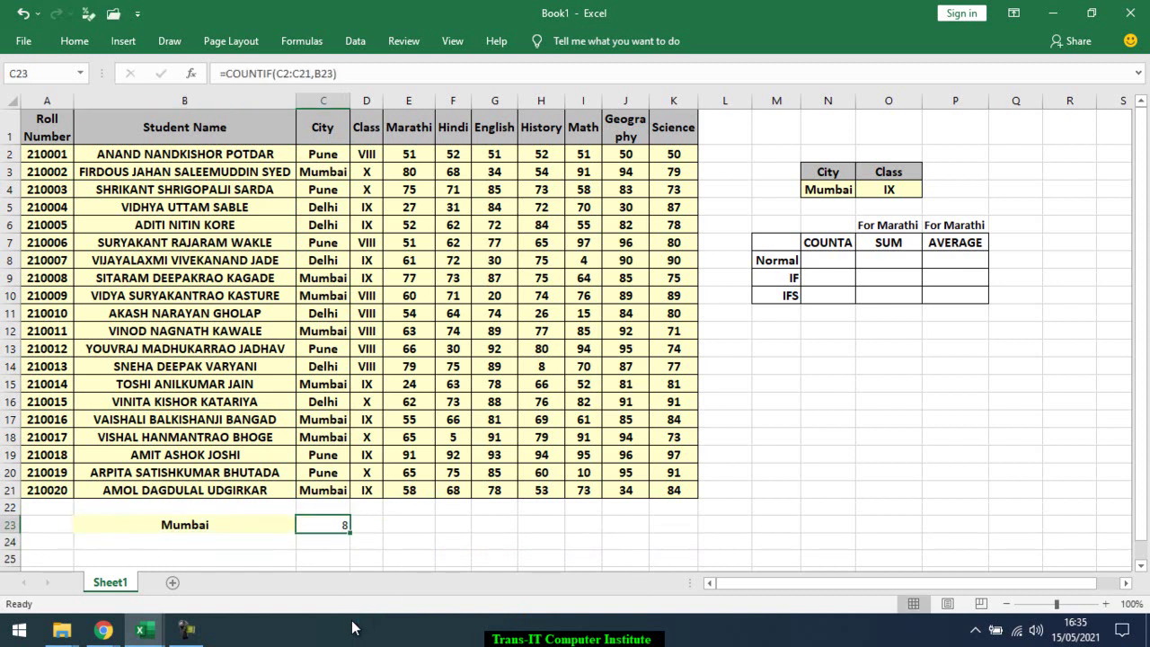
Enter =COUNTA(C2:C21) in C24, which returns 20
key("Down")
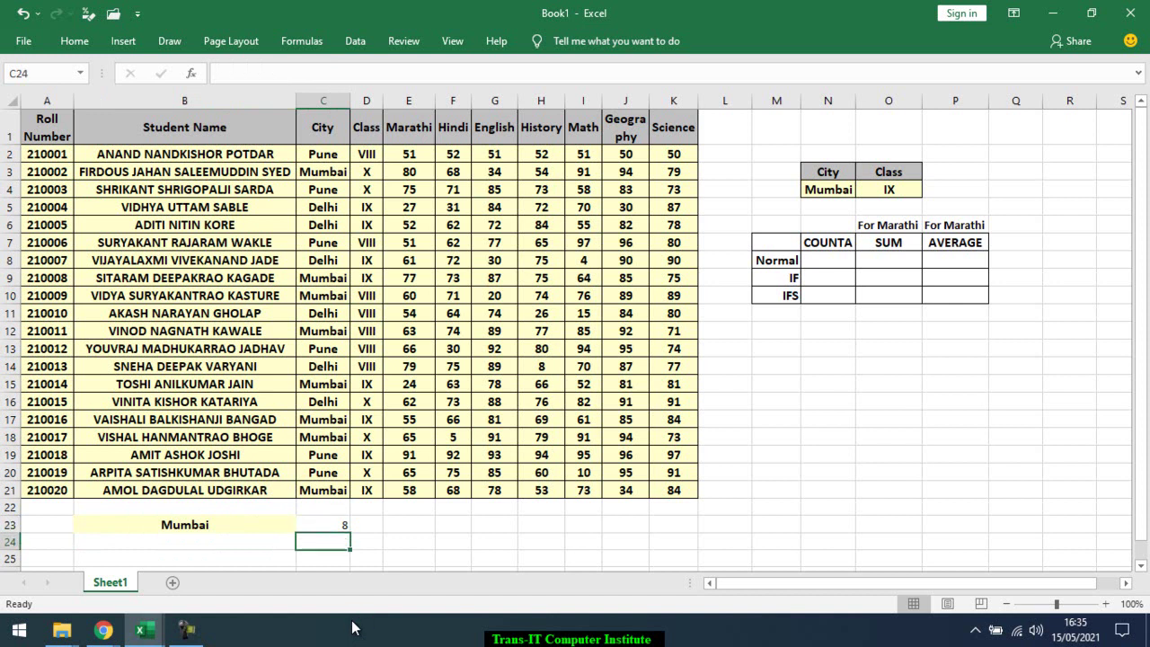
type("=cou")
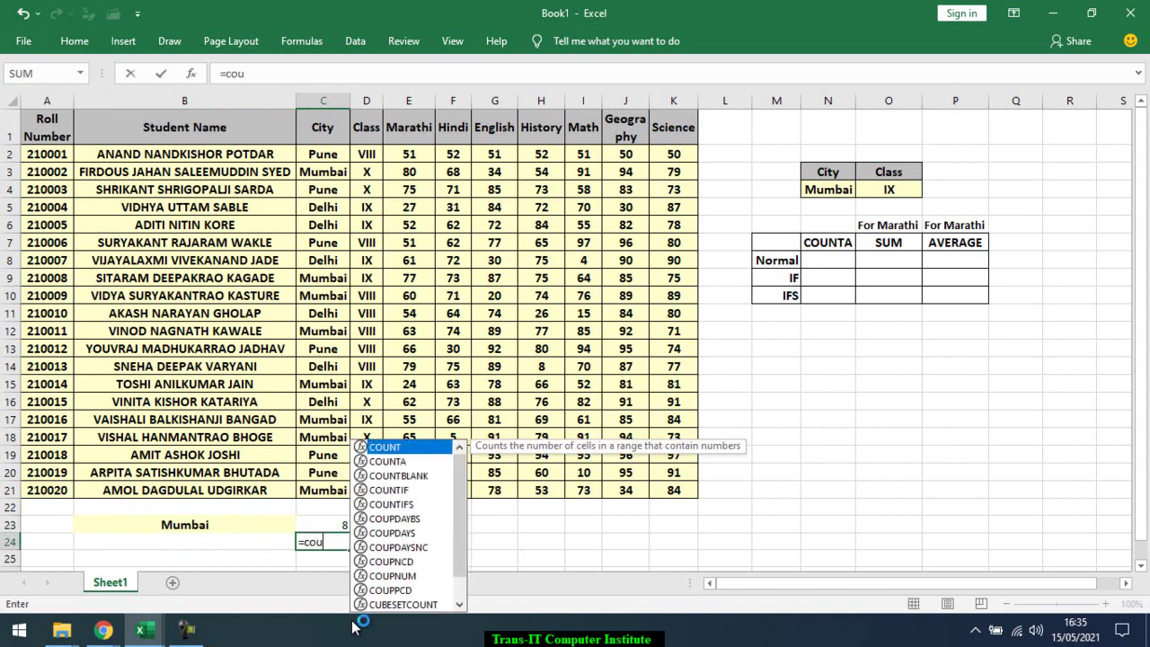
type("n")
key("Down")
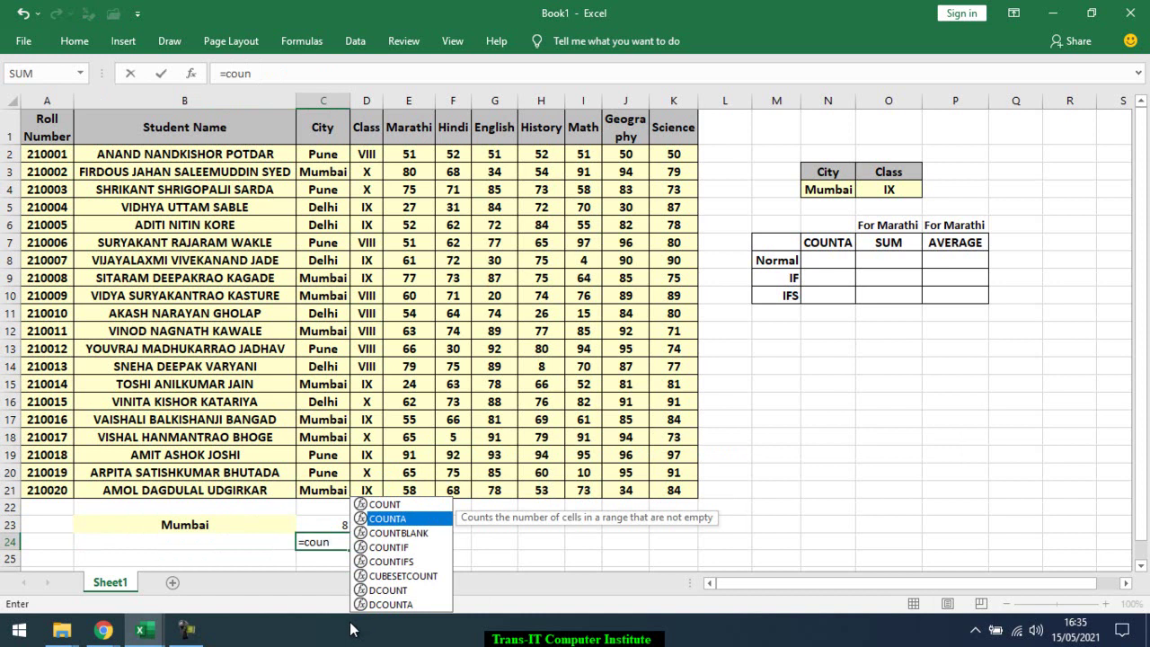
key("Tab")
key("Up")
key("Up")
key("Up")
key("ctrl+shift+Up")
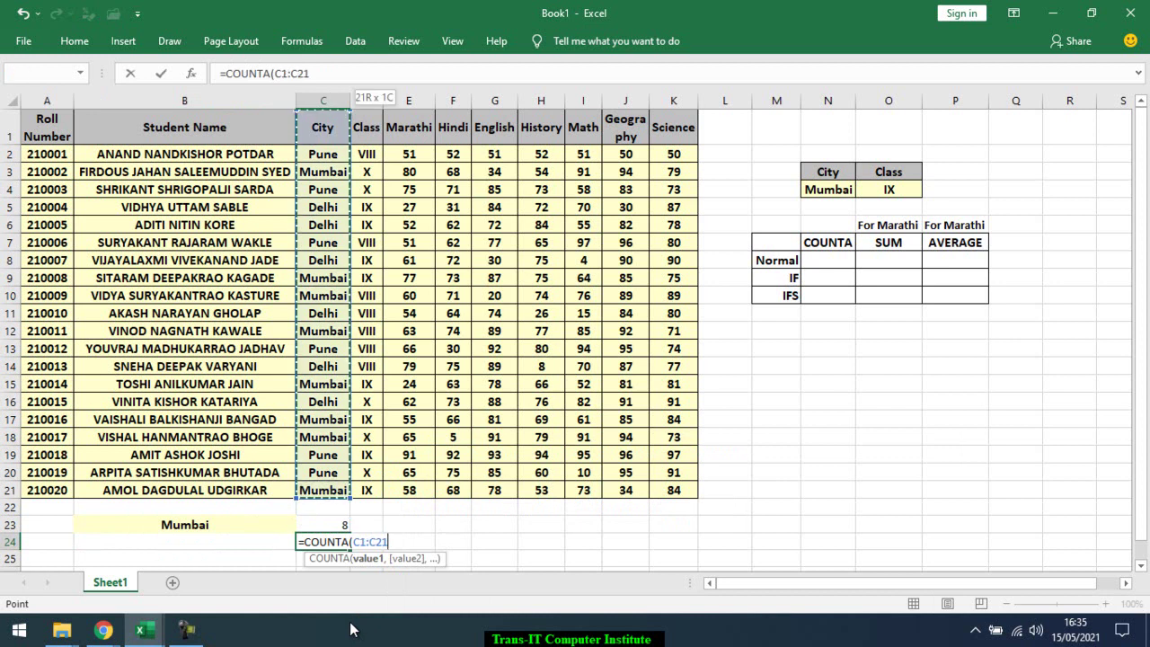
key("shift+Down")
key("Return")
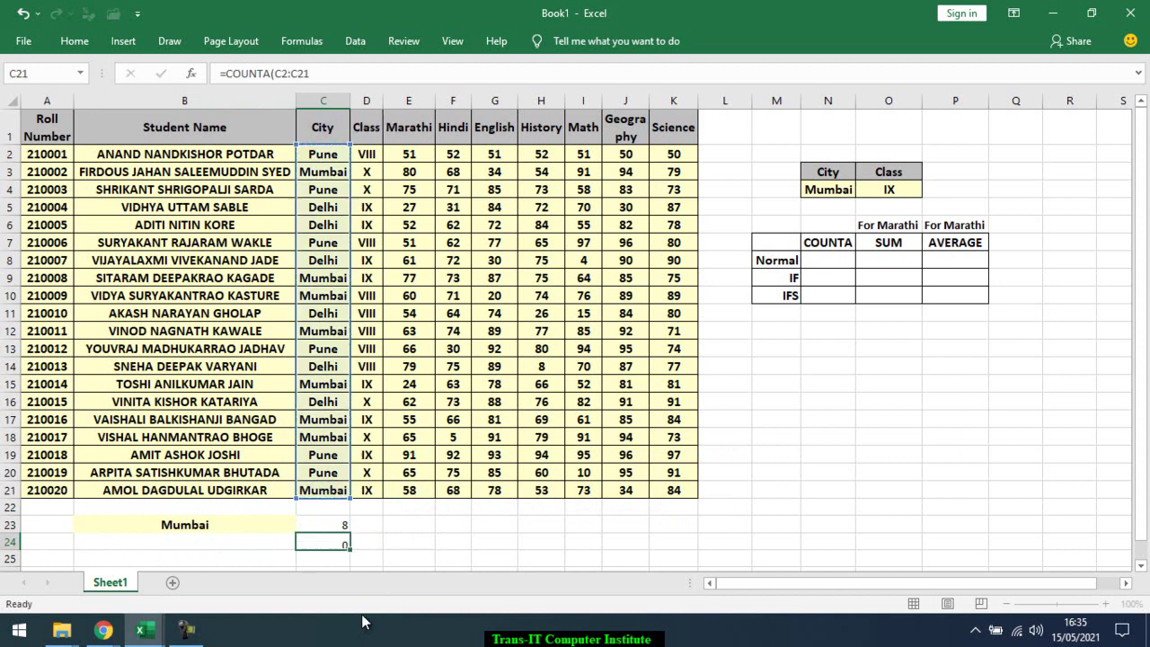
key("Up")
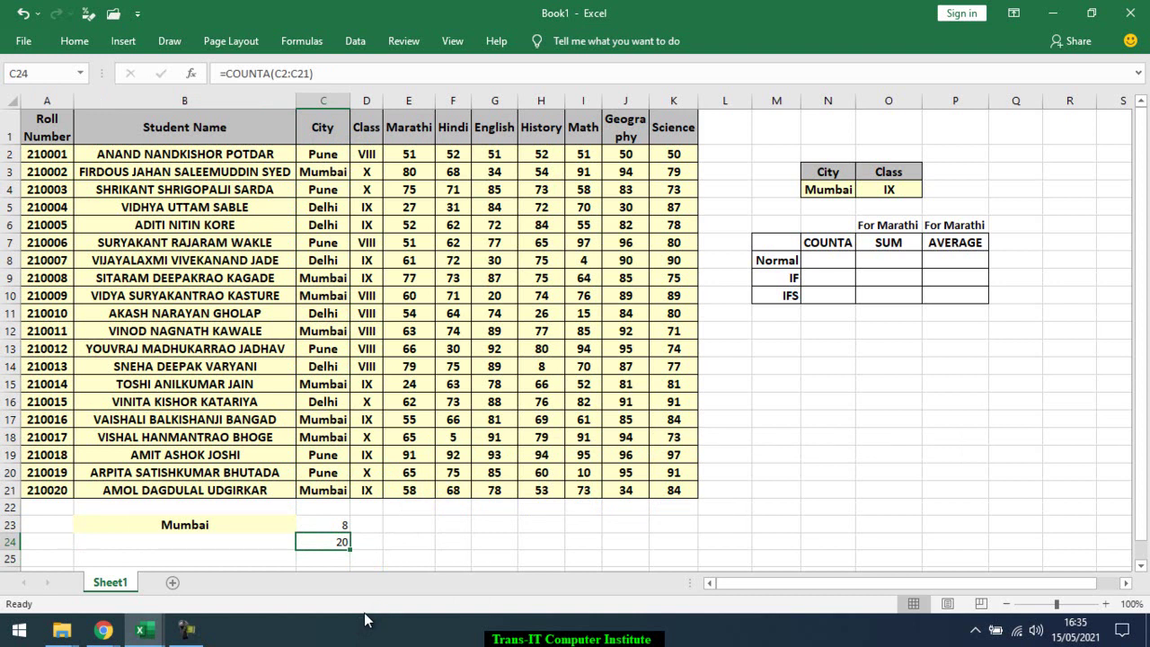
Check the C23 COUNTIF, clear trial cells B23:C24, and select the marks table A1:K21
key("Up")
key("Left")
key("Right")
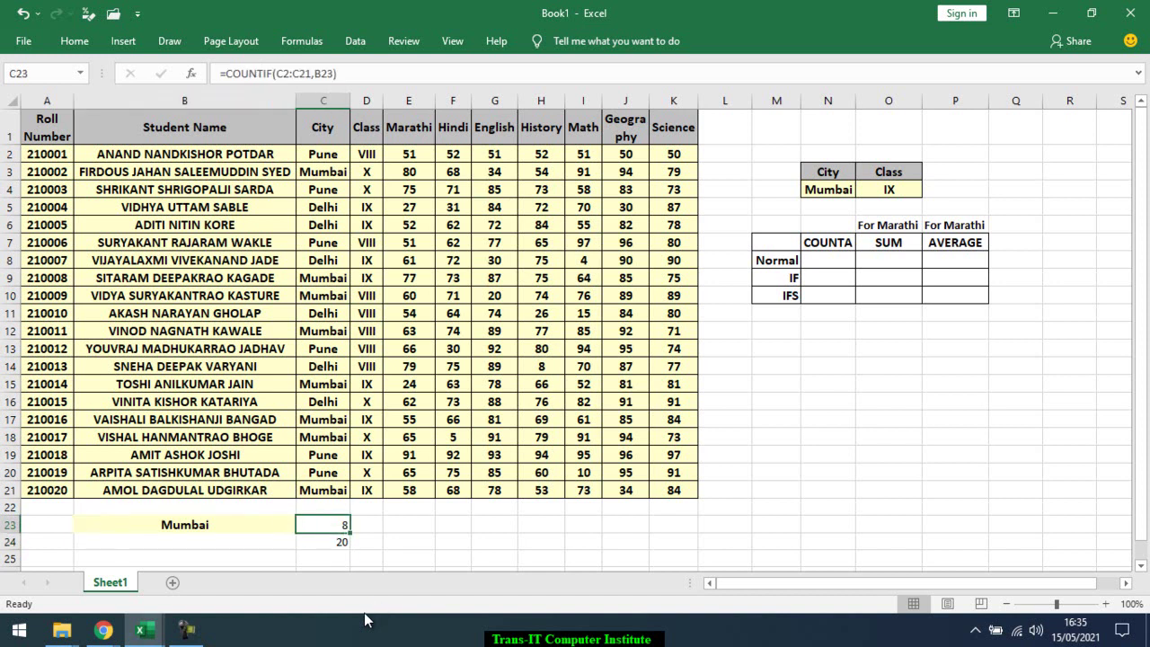
key("F2")
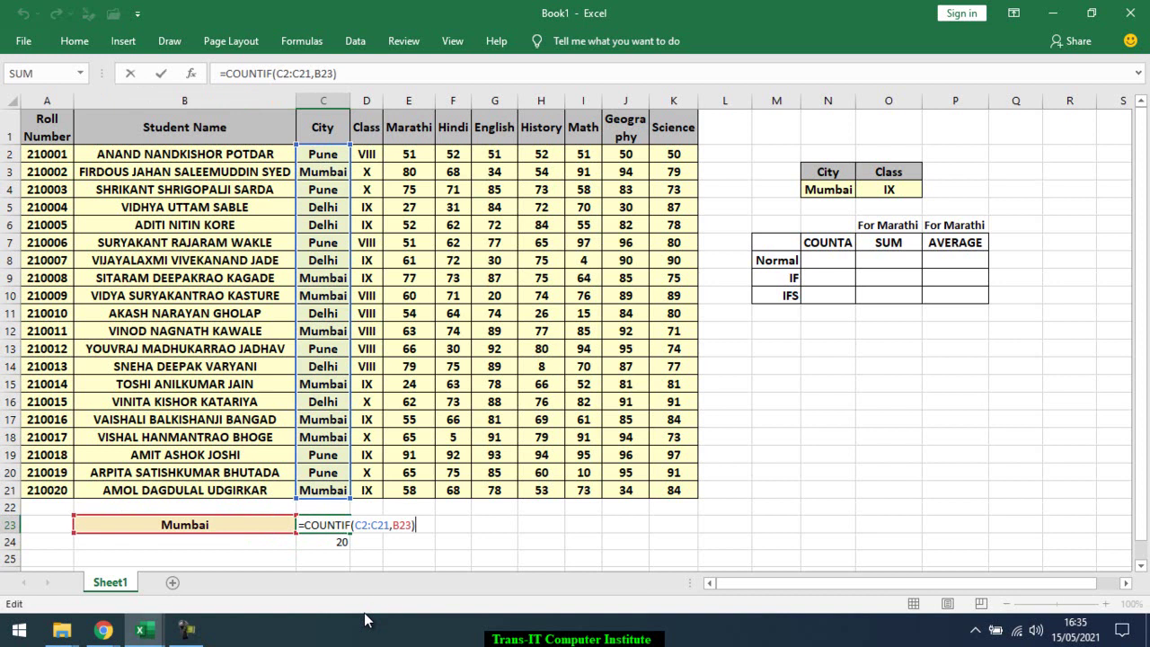
key("ctrl+Return")
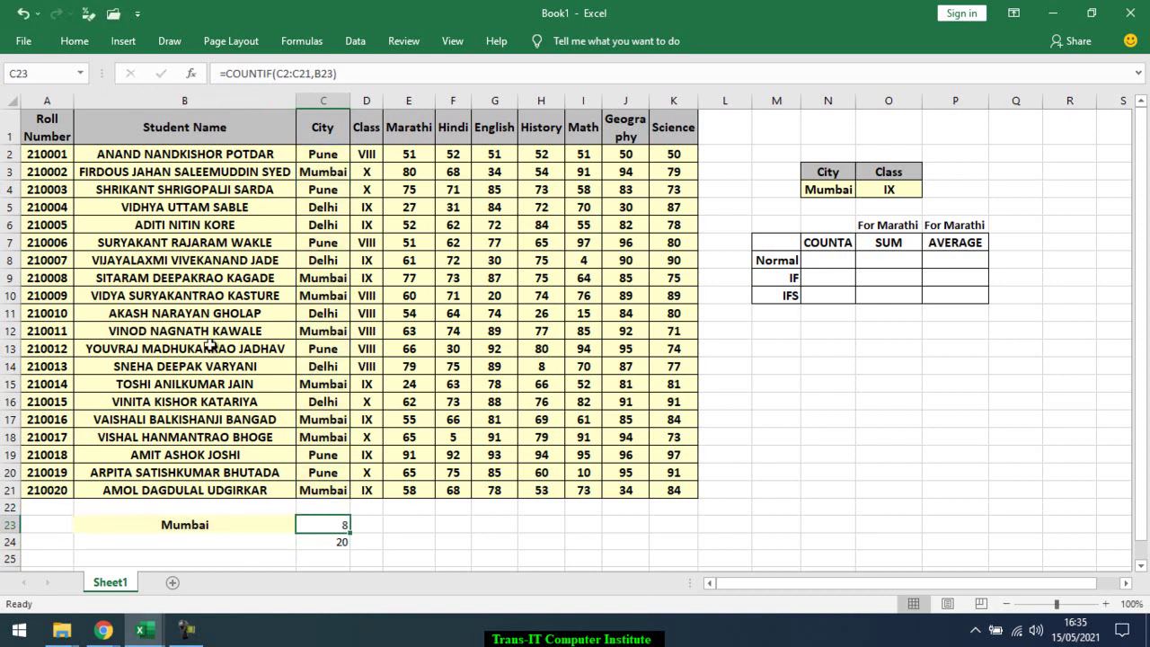
left_click_drag(185, 524, 311, 536)
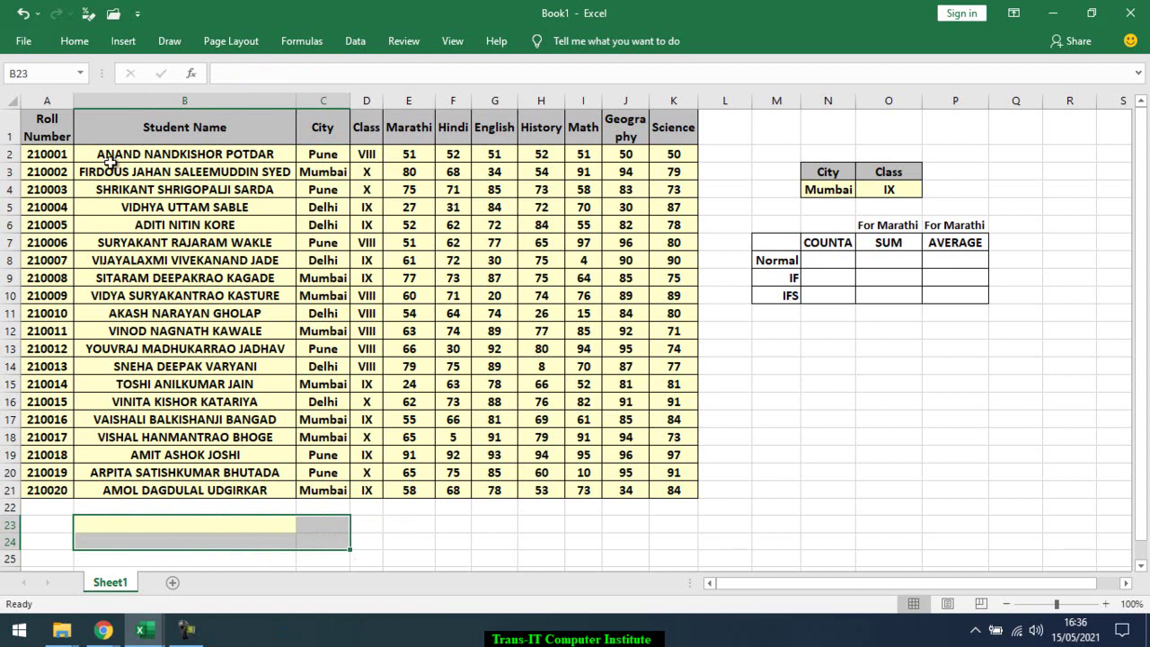
mouse_move(63, 137)
left_mouse_down()
mouse_move(354, 286)
mouse_move(674, 489)
left_mouse_up()
Create named ranges from A1:K21's top-row headers and check the Hindi name in the Name Box
left_click(354, 40)
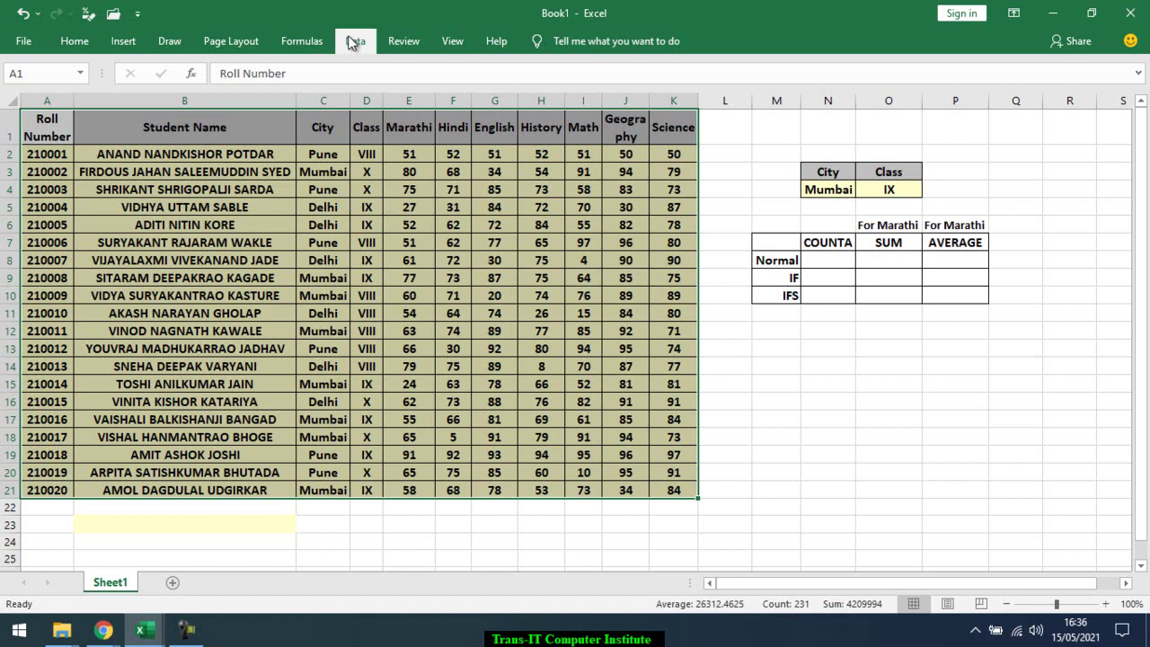
left_click(305, 39)
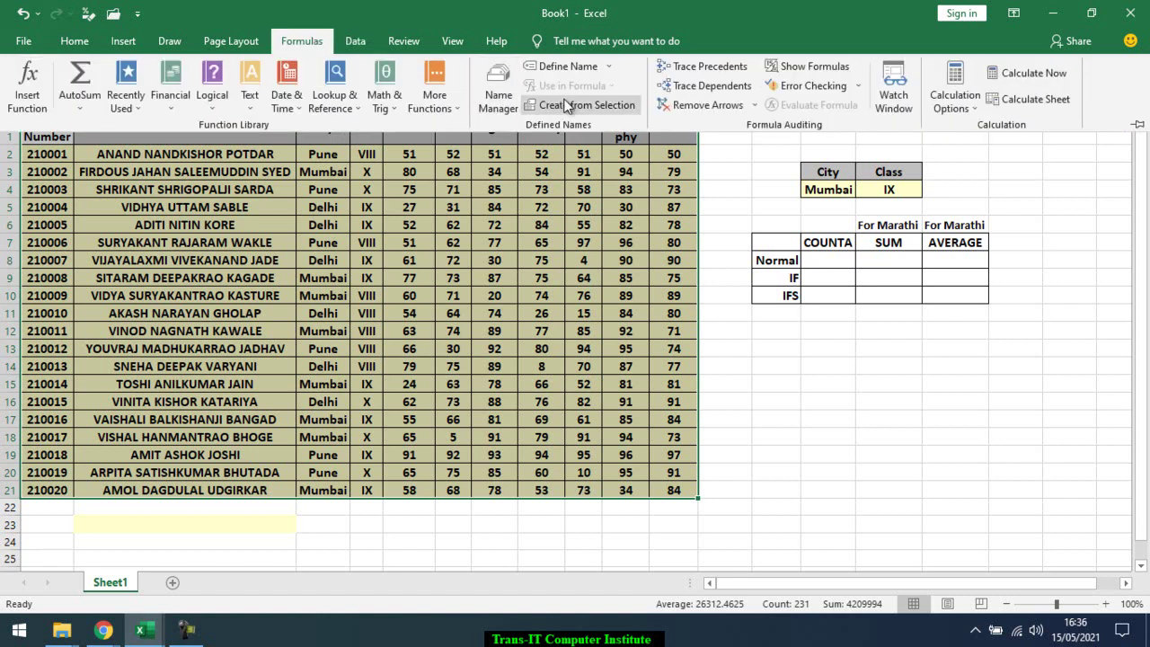
left_click(570, 107)
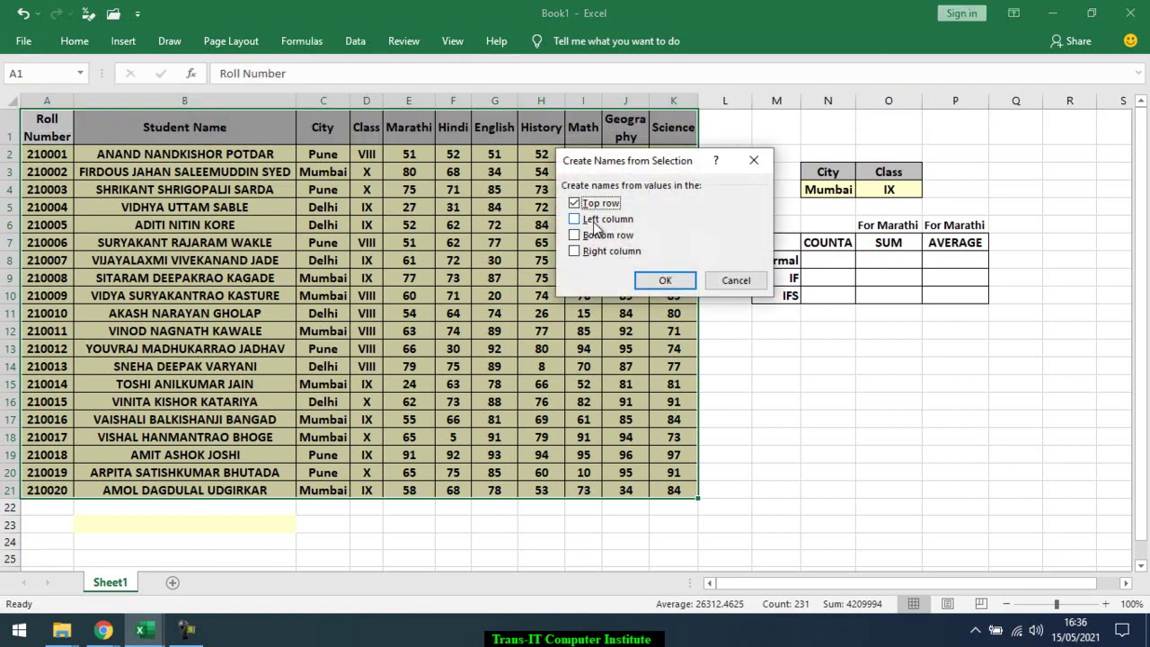
left_click(680, 283)
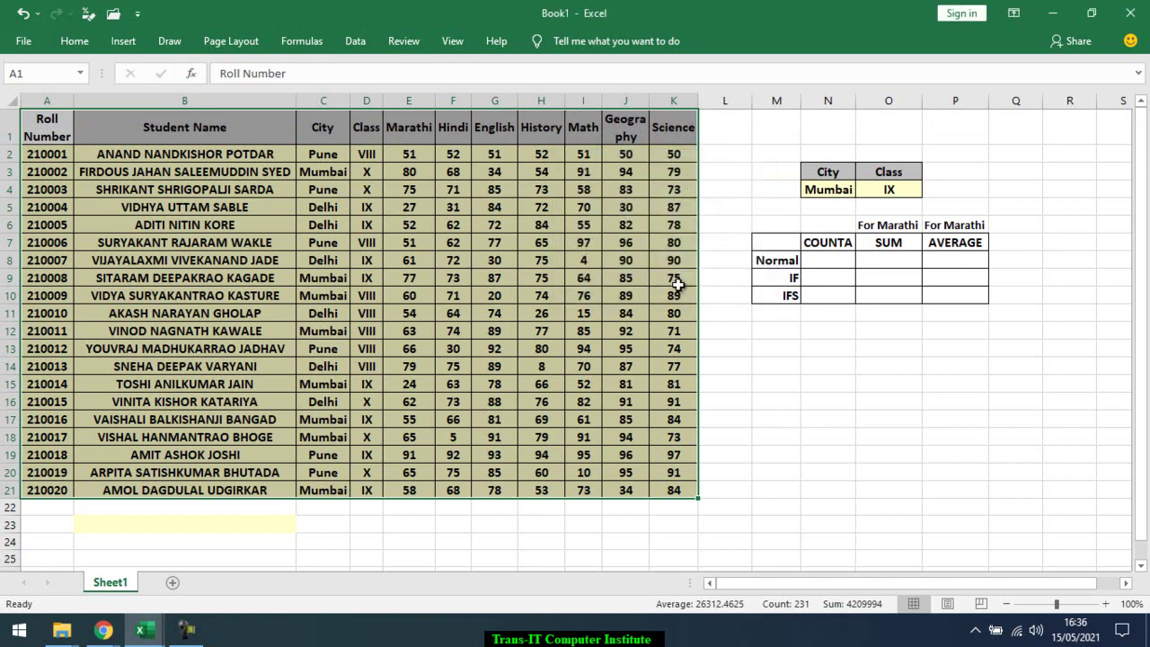
left_click(242, 177)
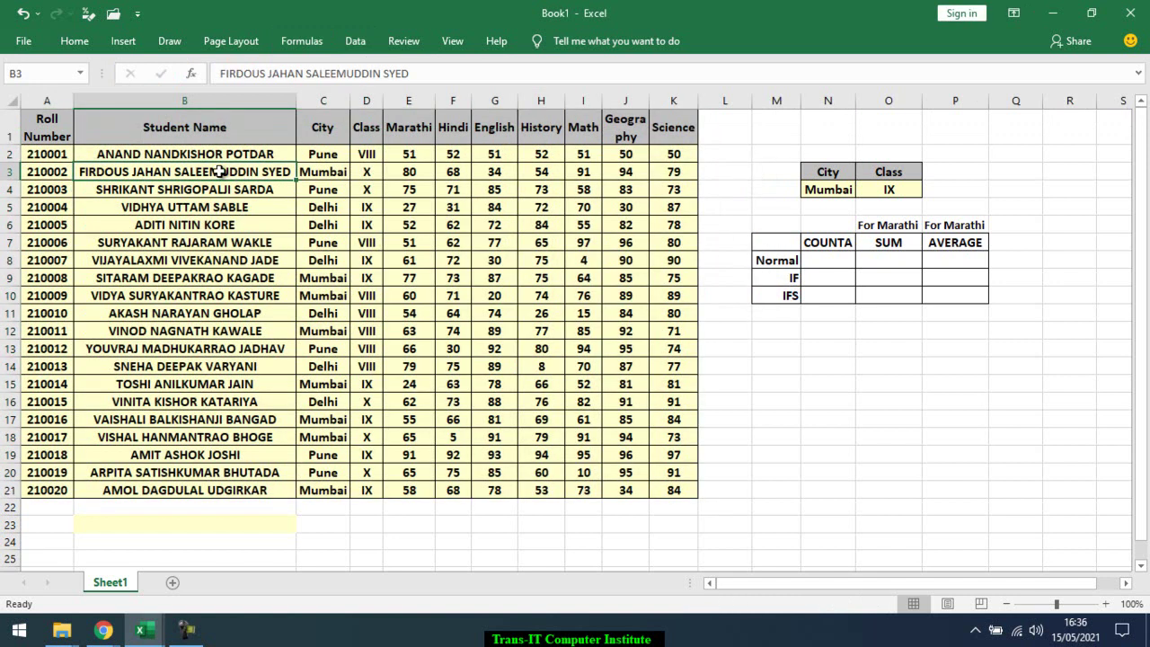
left_click(81, 71)
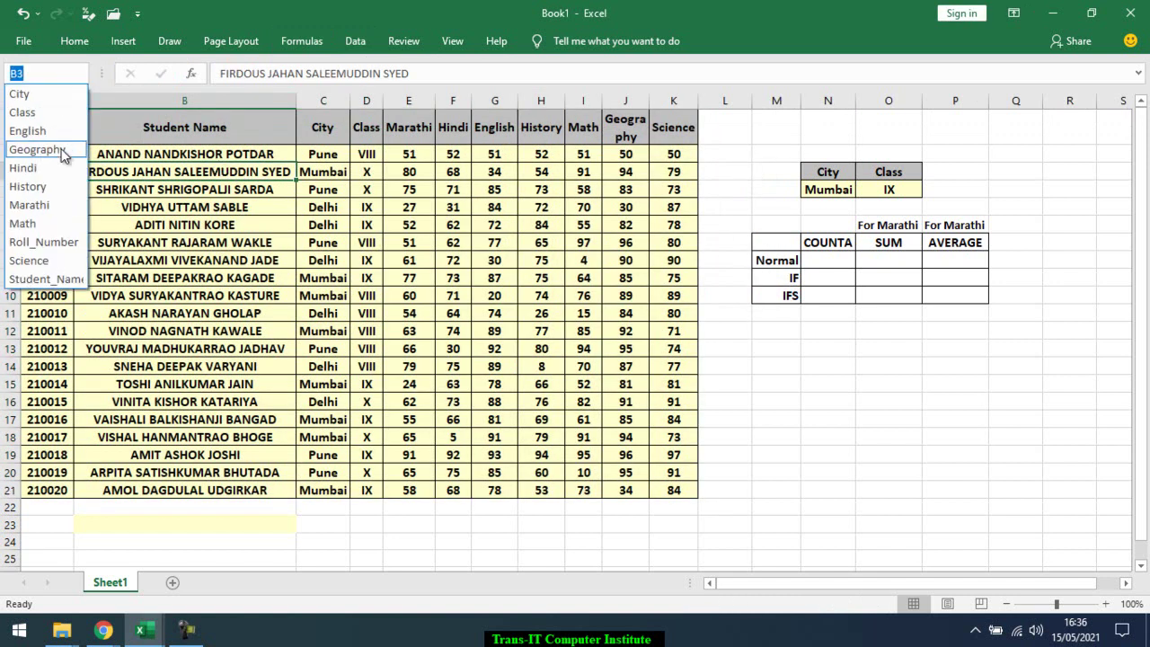
left_click(55, 174)
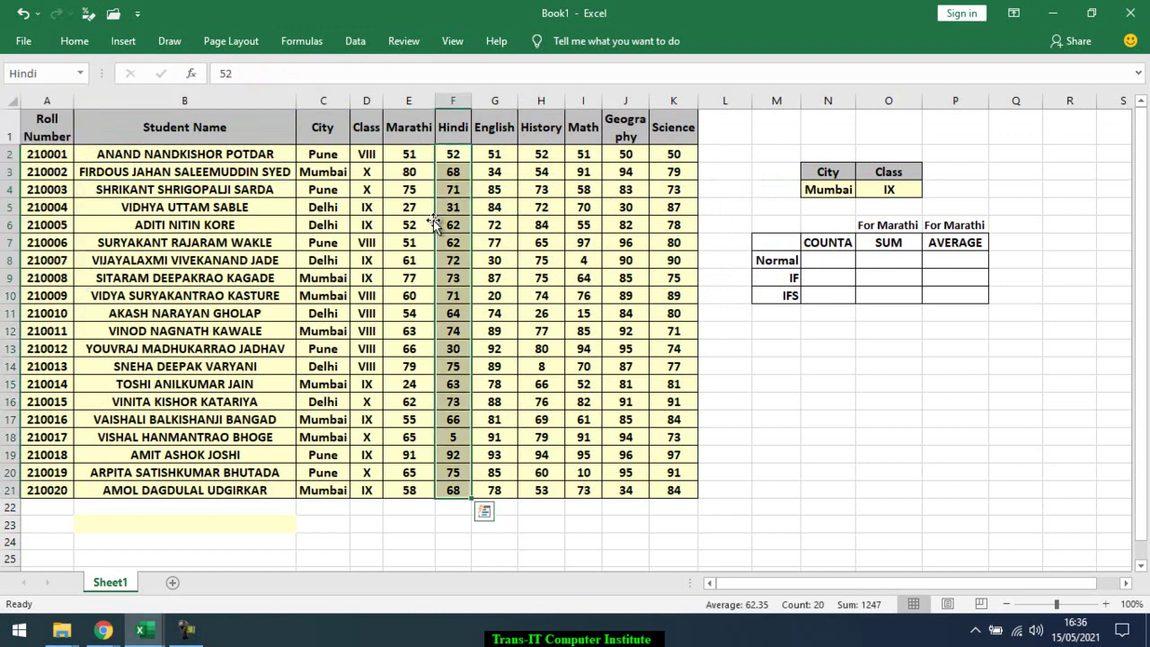
left_click(826, 259)
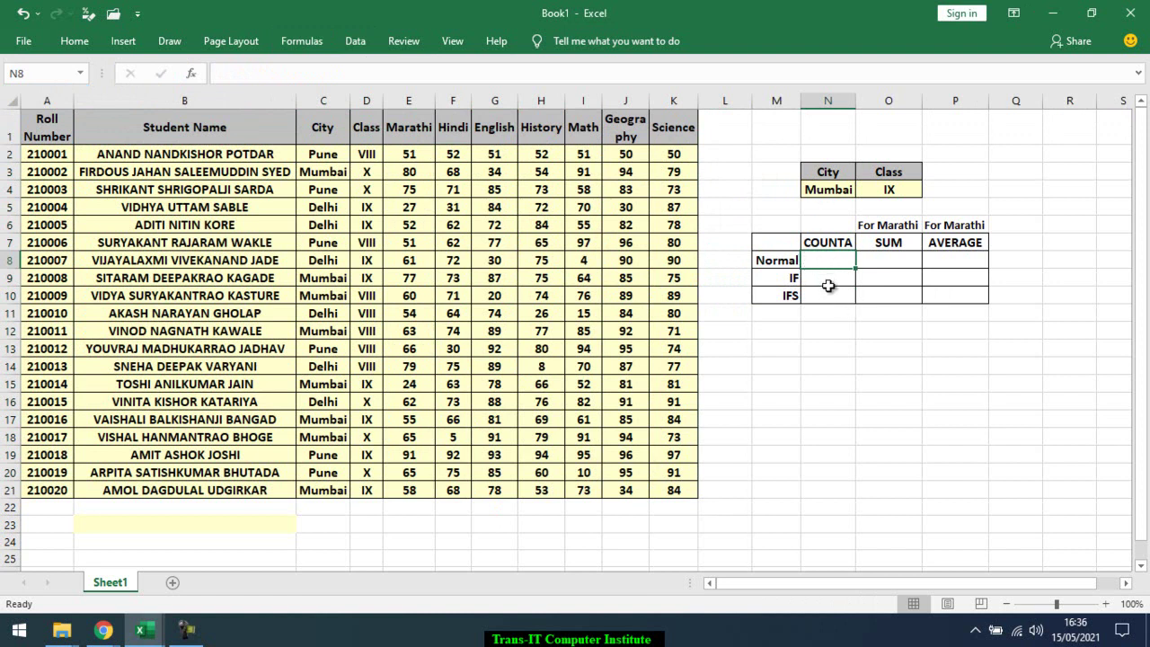
type("=co")
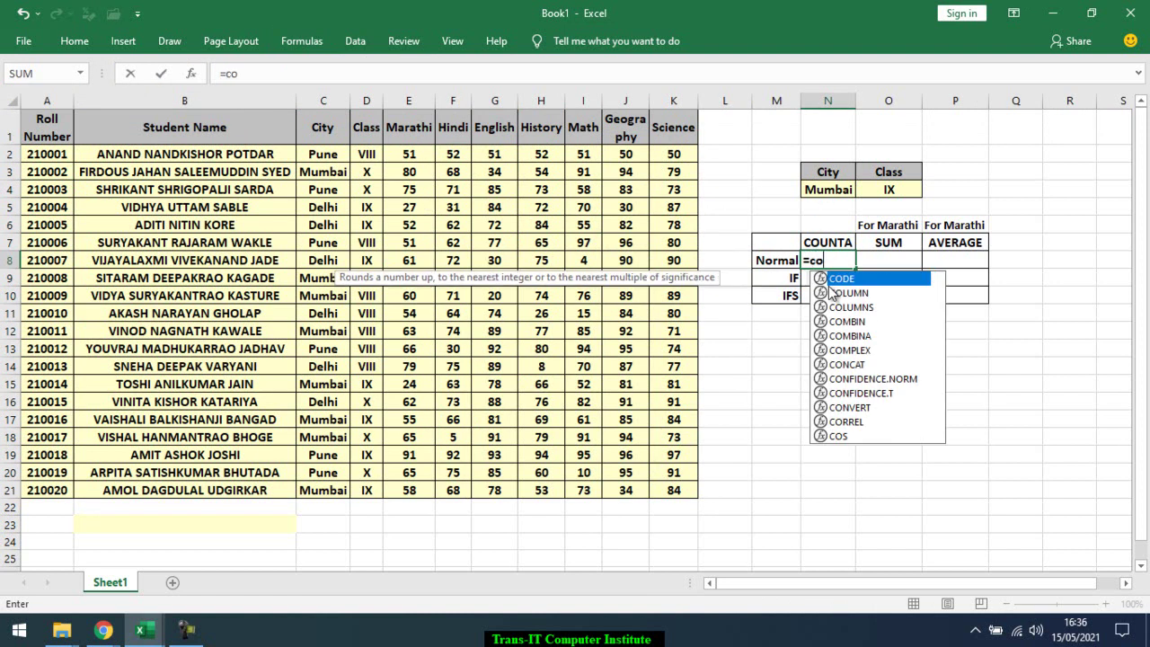
type("un")
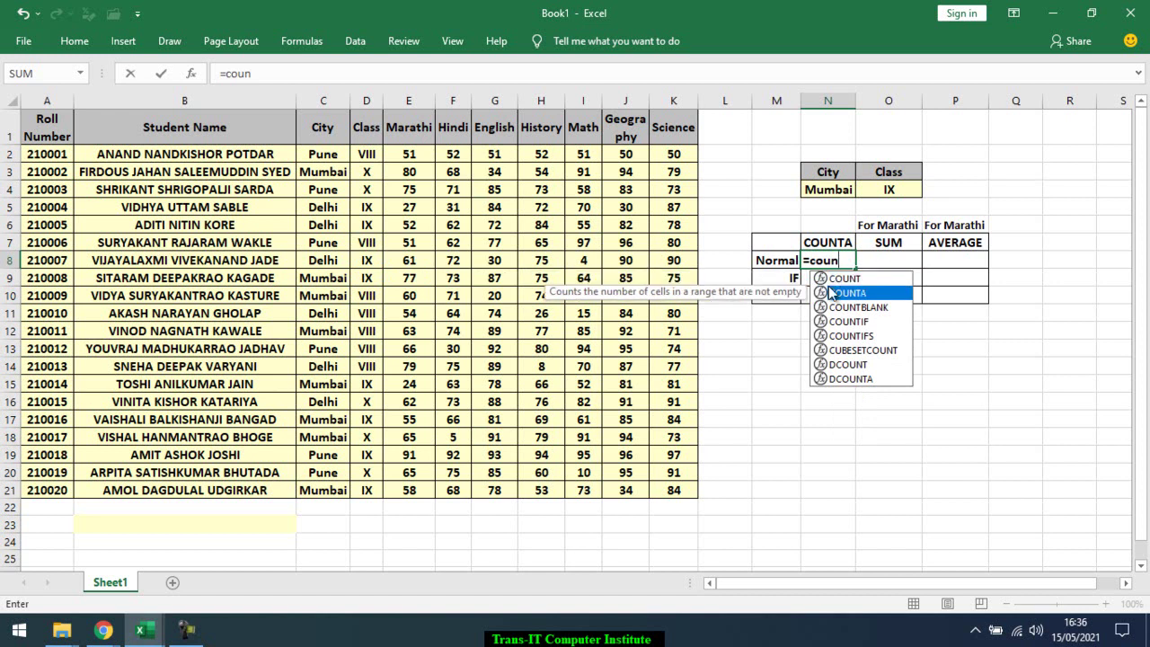
double_click(831, 293)
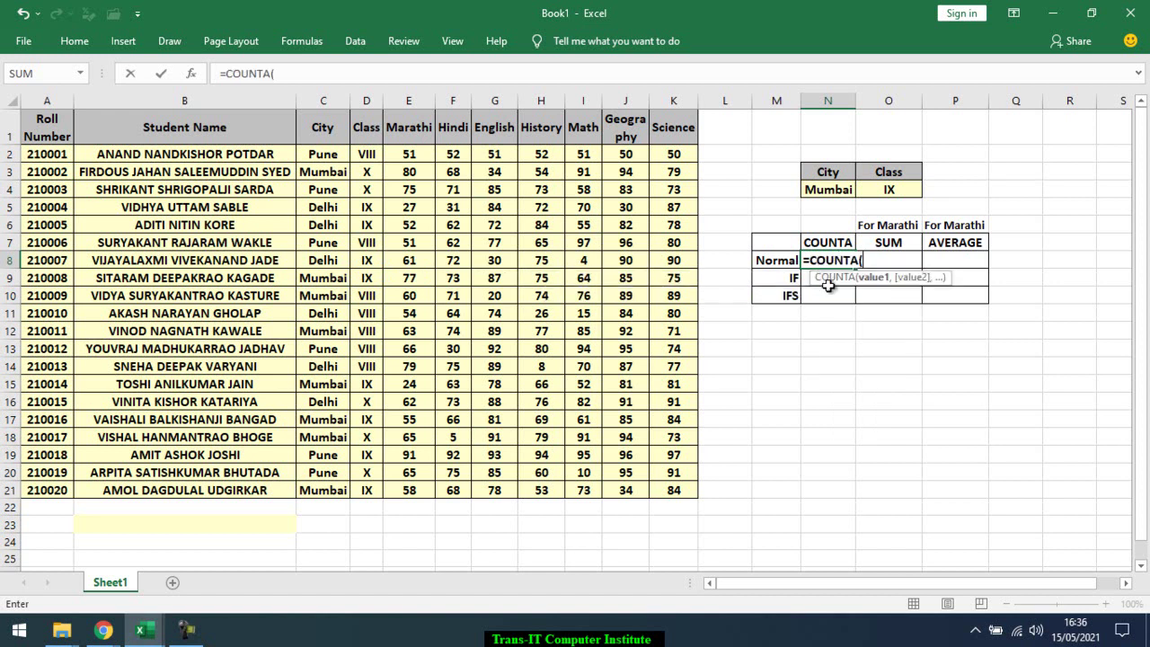
type("ci")
key("Tab")
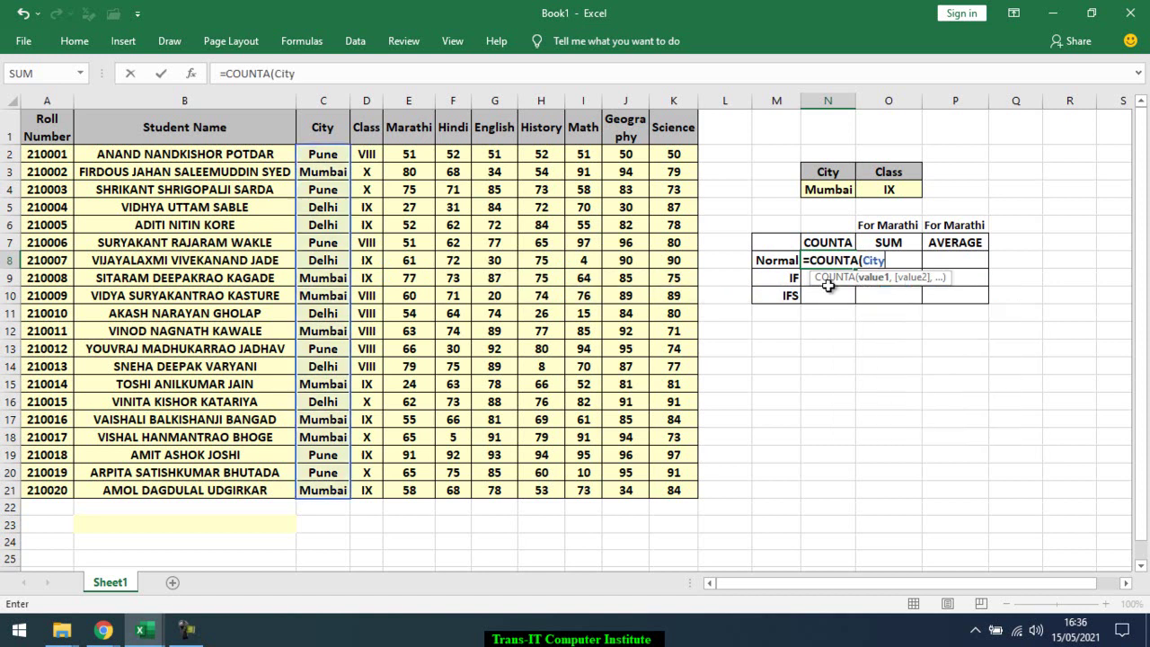
key("Return")
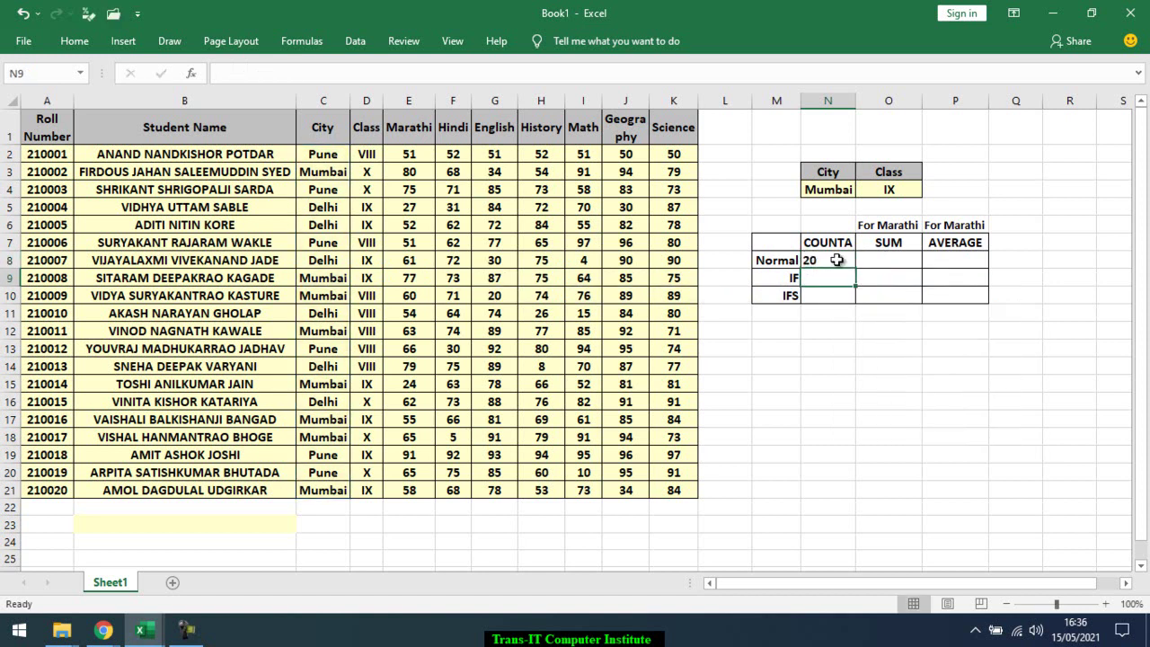
left_click(829, 260)
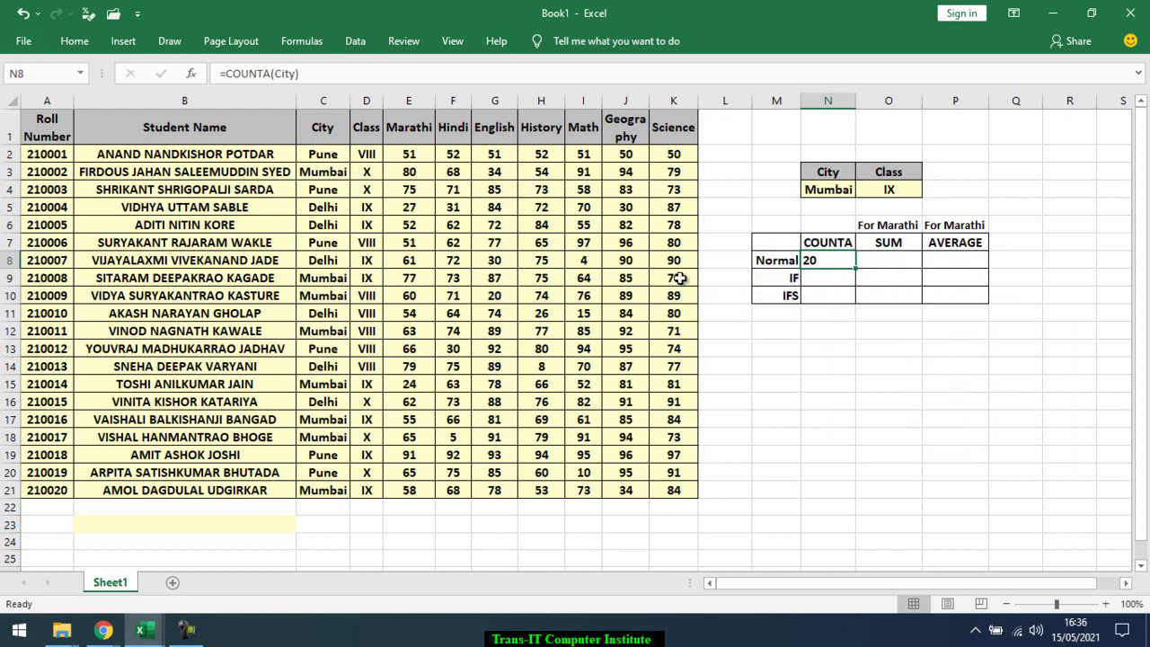
left_click(850, 194)
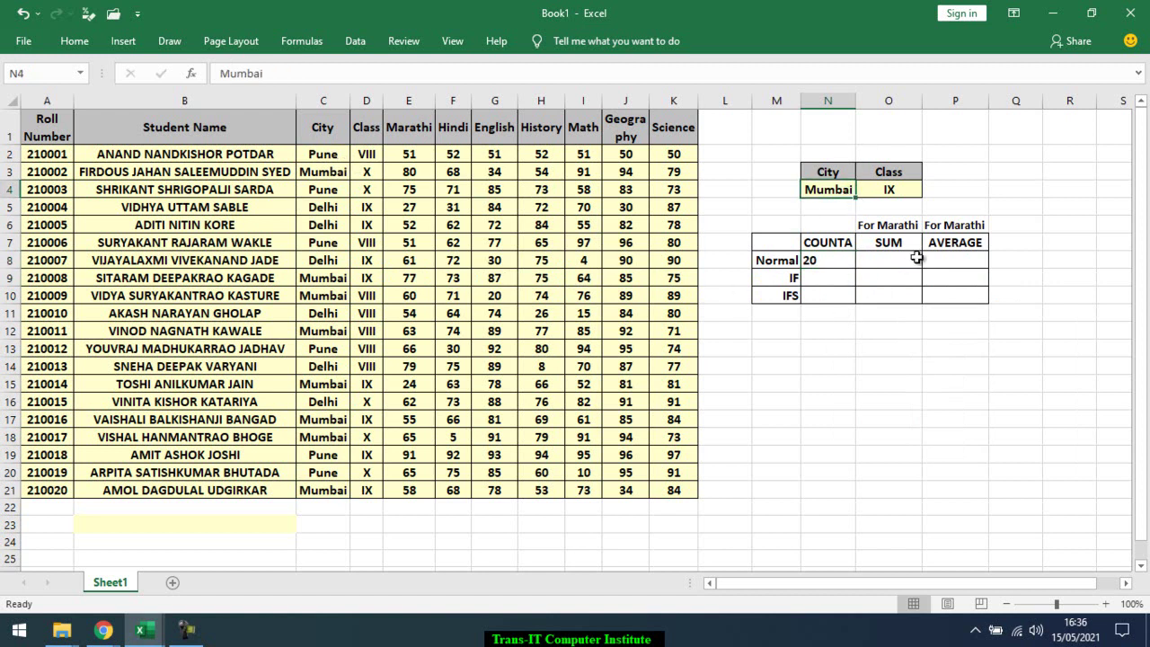
Enter =COUNTIF(City,N4) in N9, returning 8 for Mumbai
left_click(840, 274)
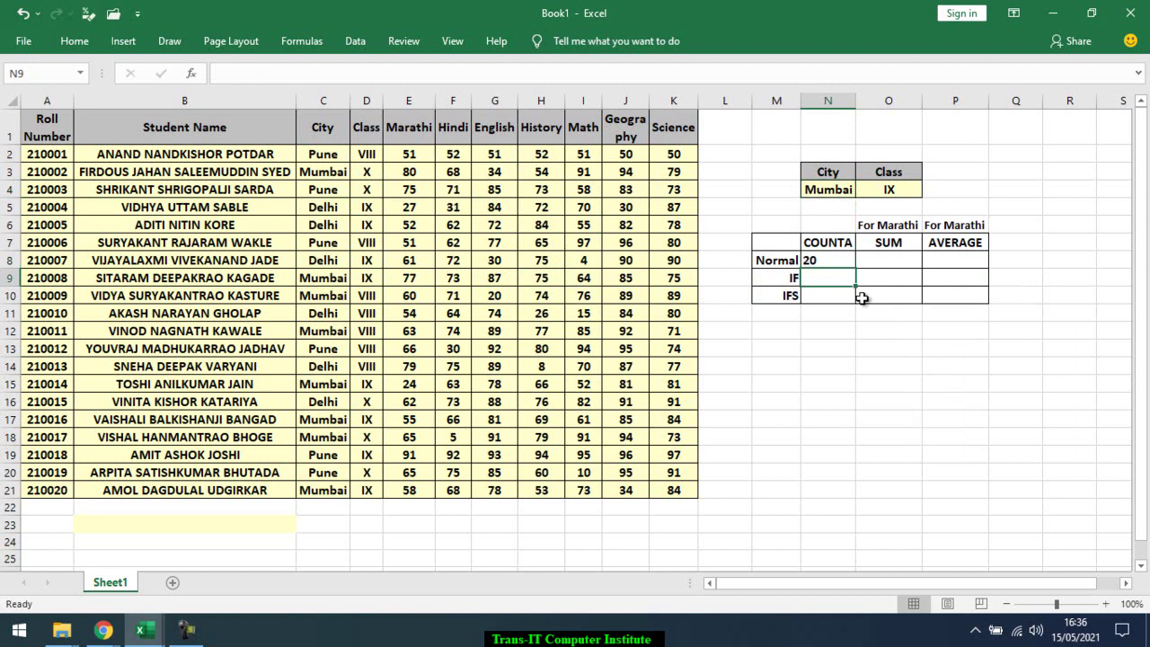
type("=cou")
type("n")
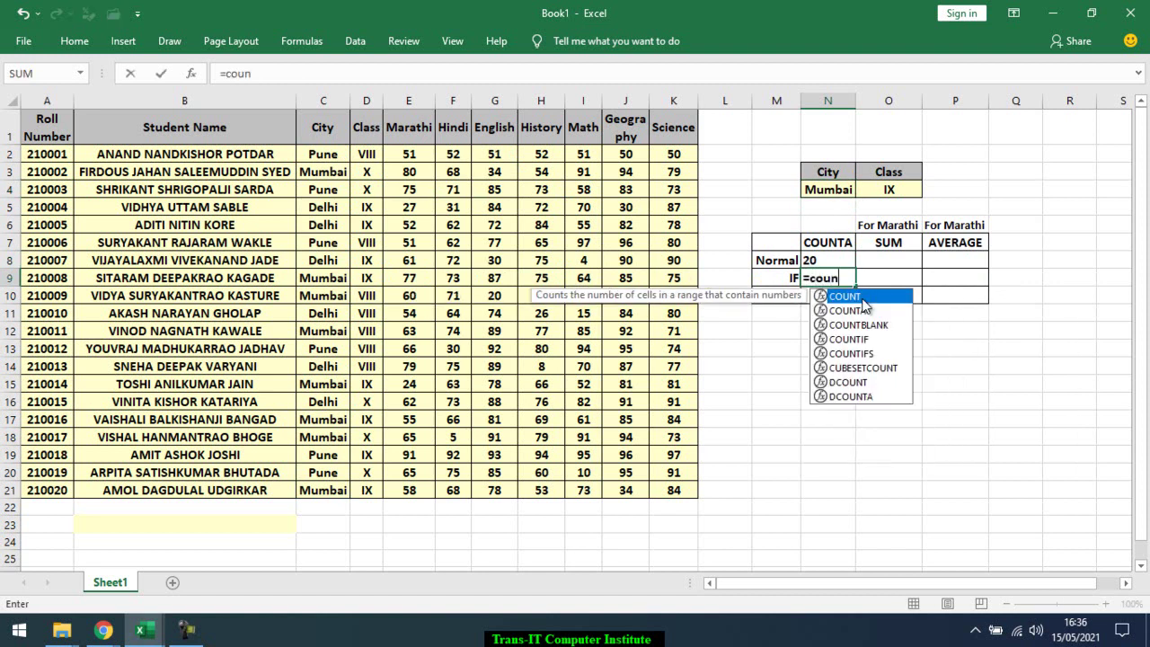
key("Down")
key("Down")
key("Down")
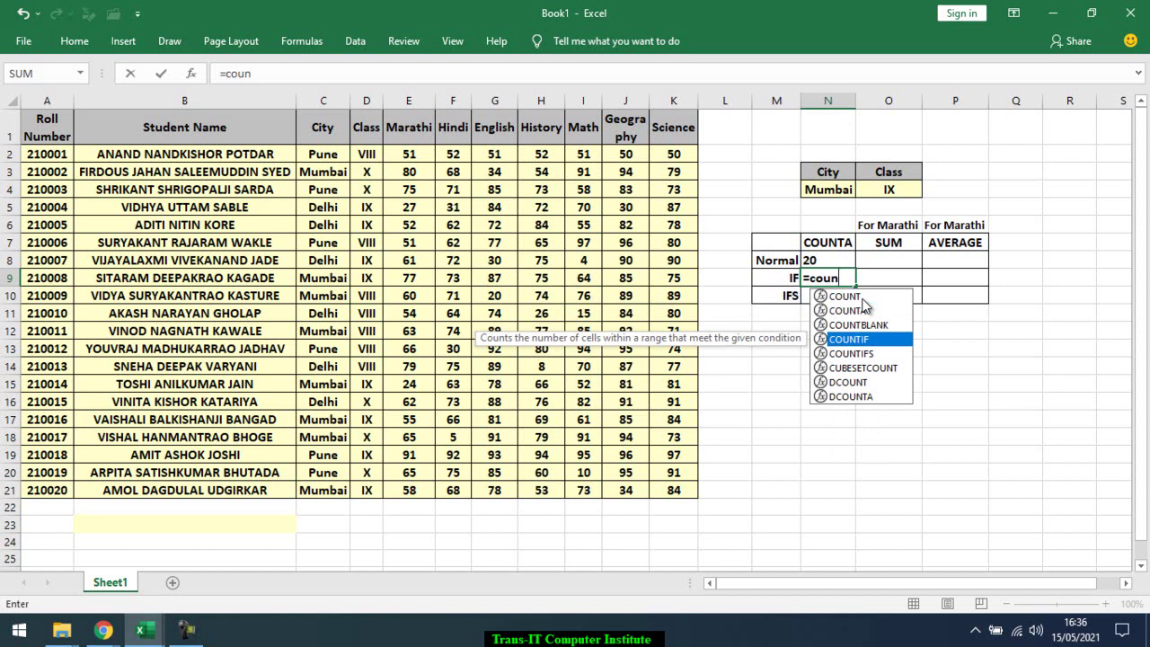
key("Tab")
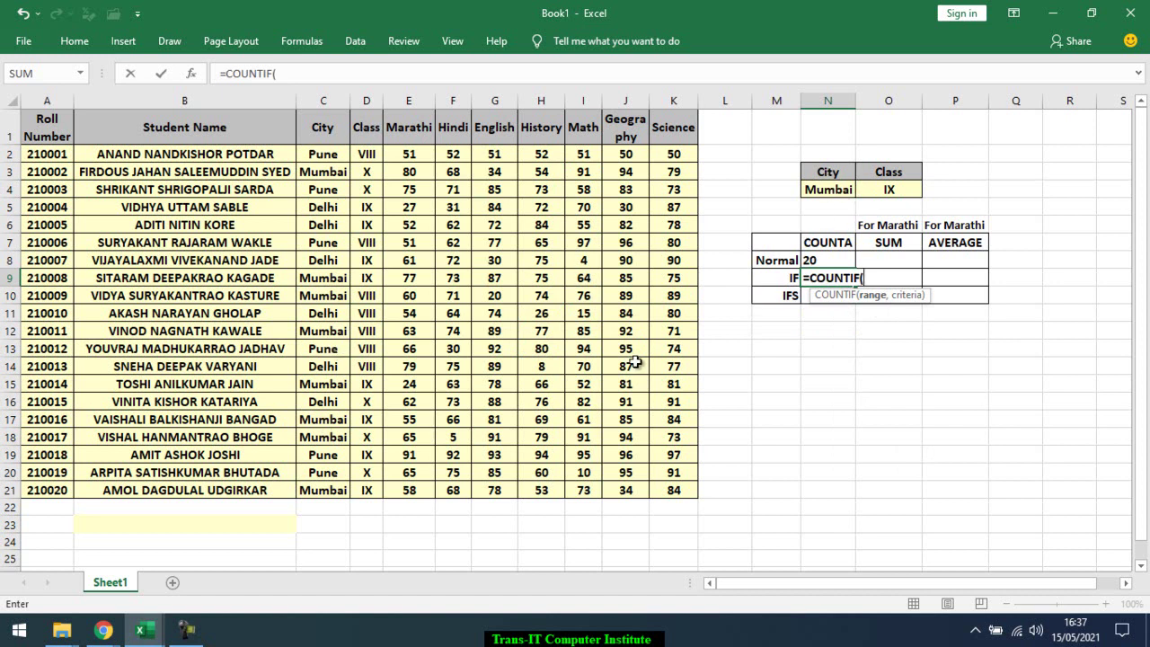
type("Ci")
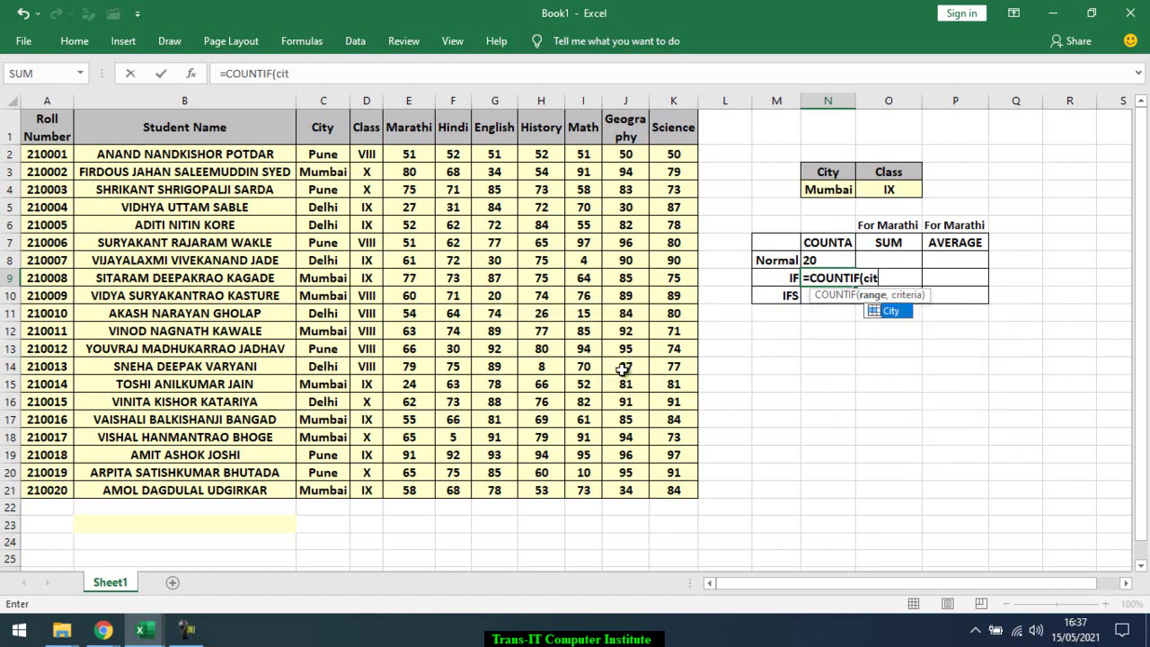
type("ty,")
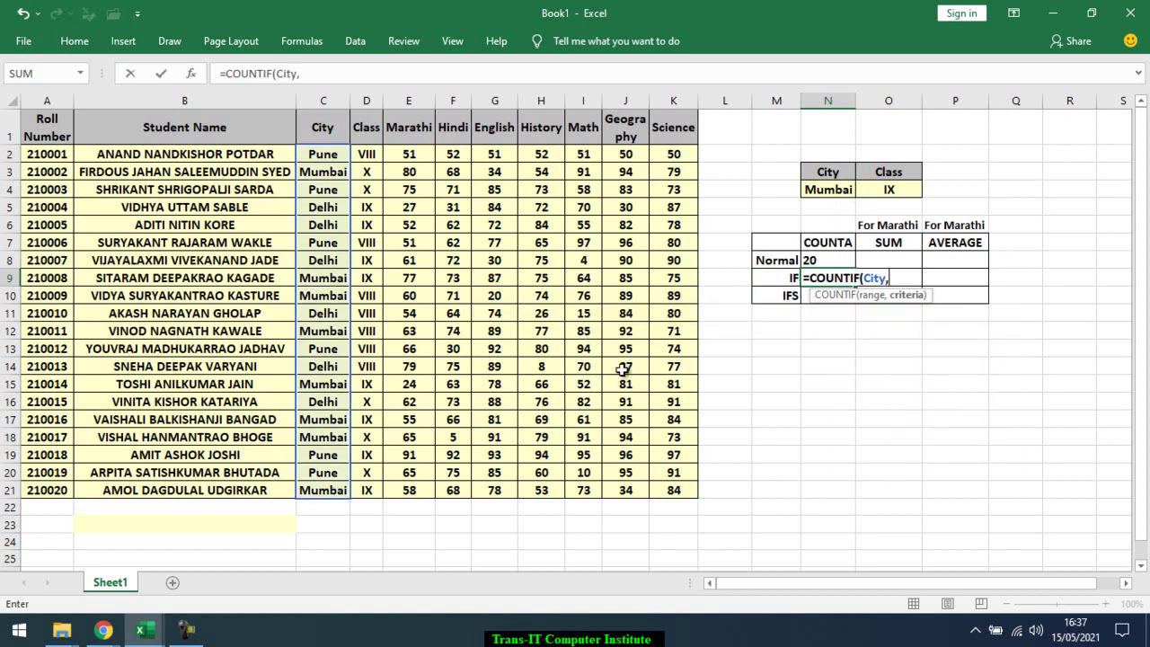
left_click(812, 191)
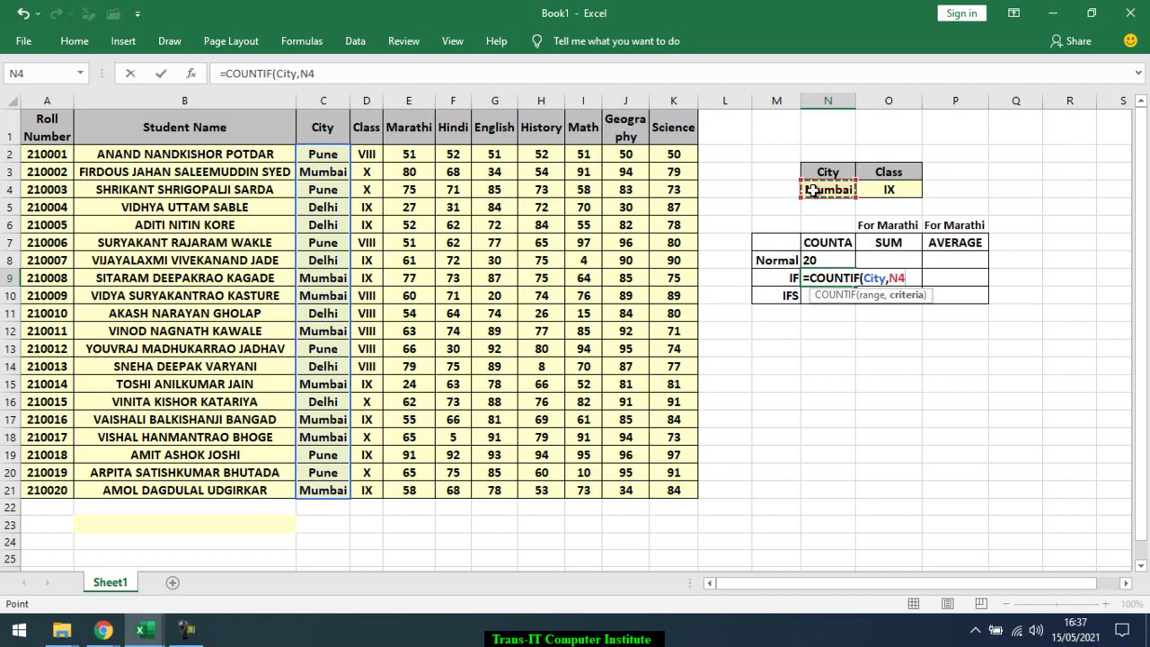
type(")")
key("Return")
left_click(812, 192)
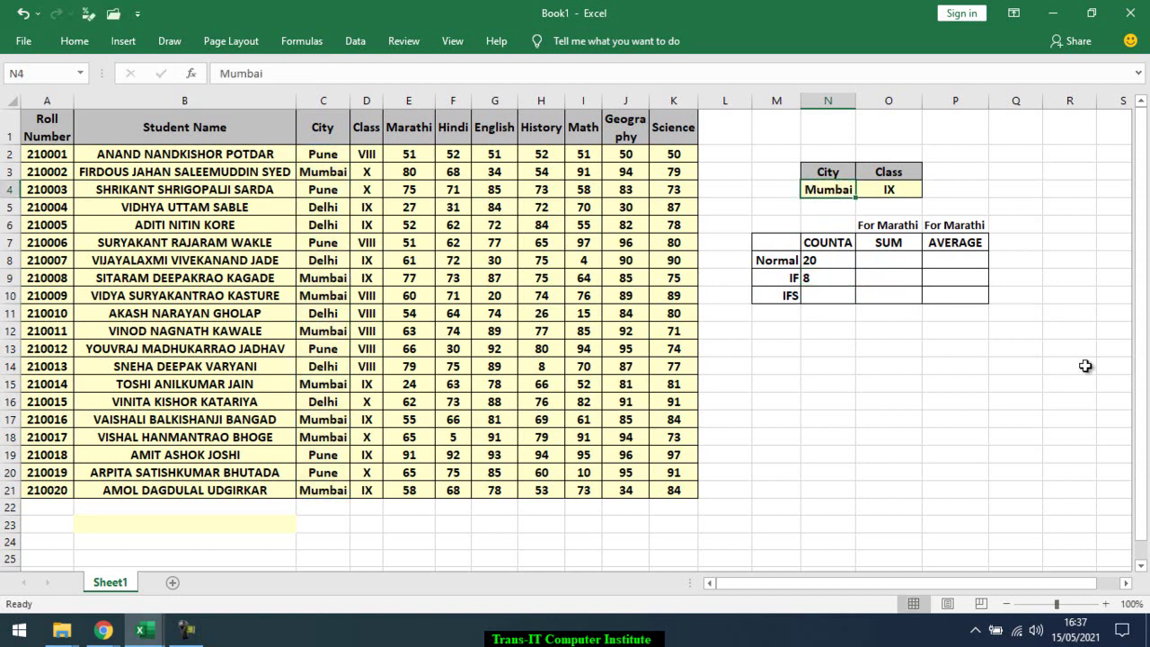
Try Pune and then Delhi as the city criterion in N4
type("Pune")
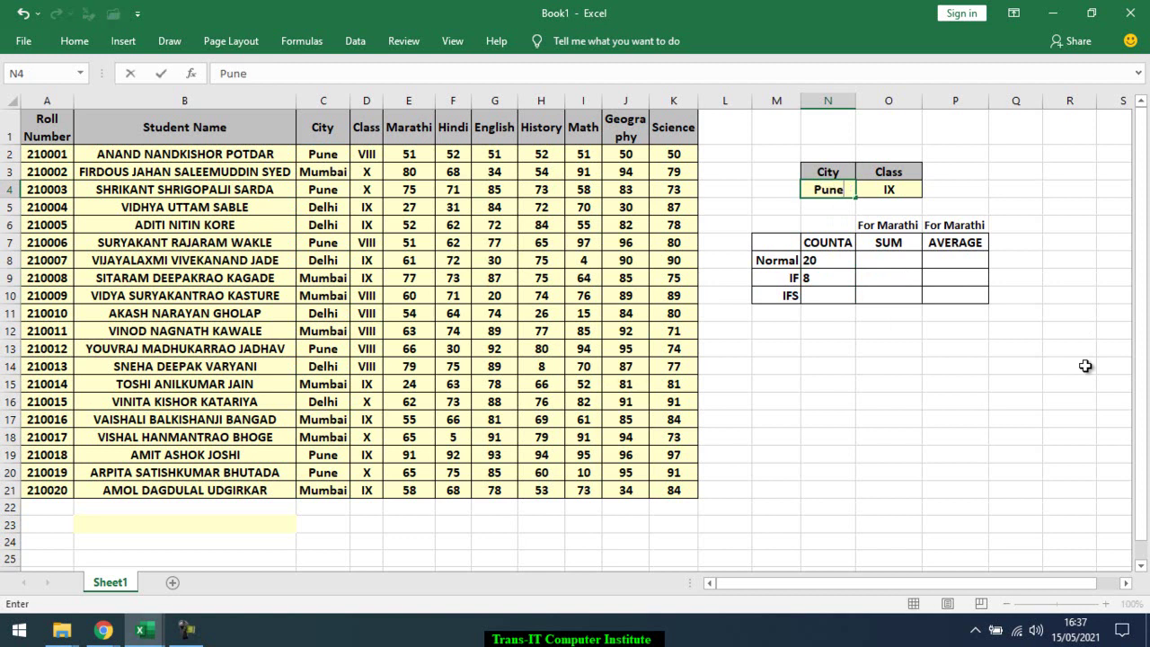
key("Return")
key("Right")
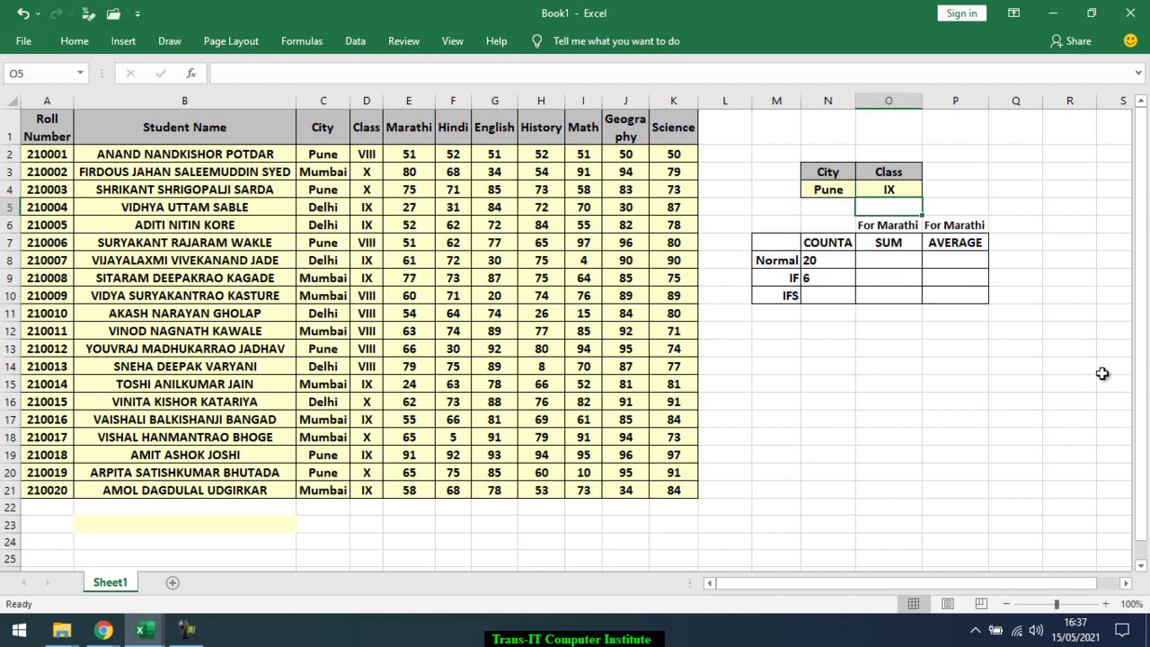
key("Up")
key("Up")
key("Left")
key("Down")
type("D")
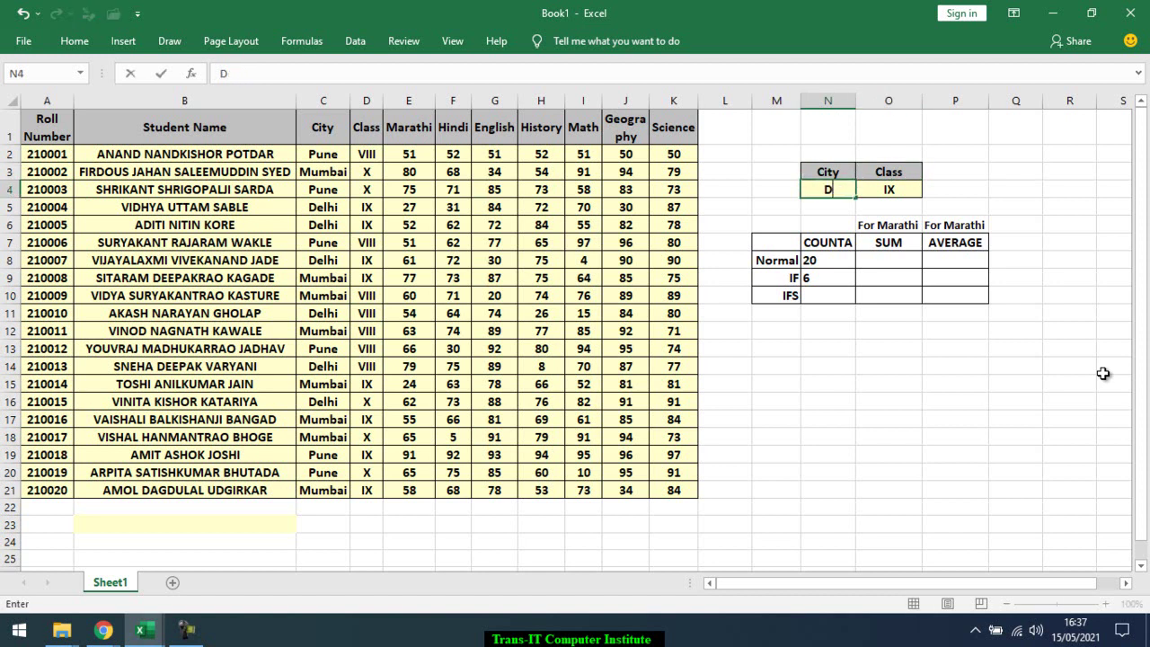
type("elhi")
key("Return")
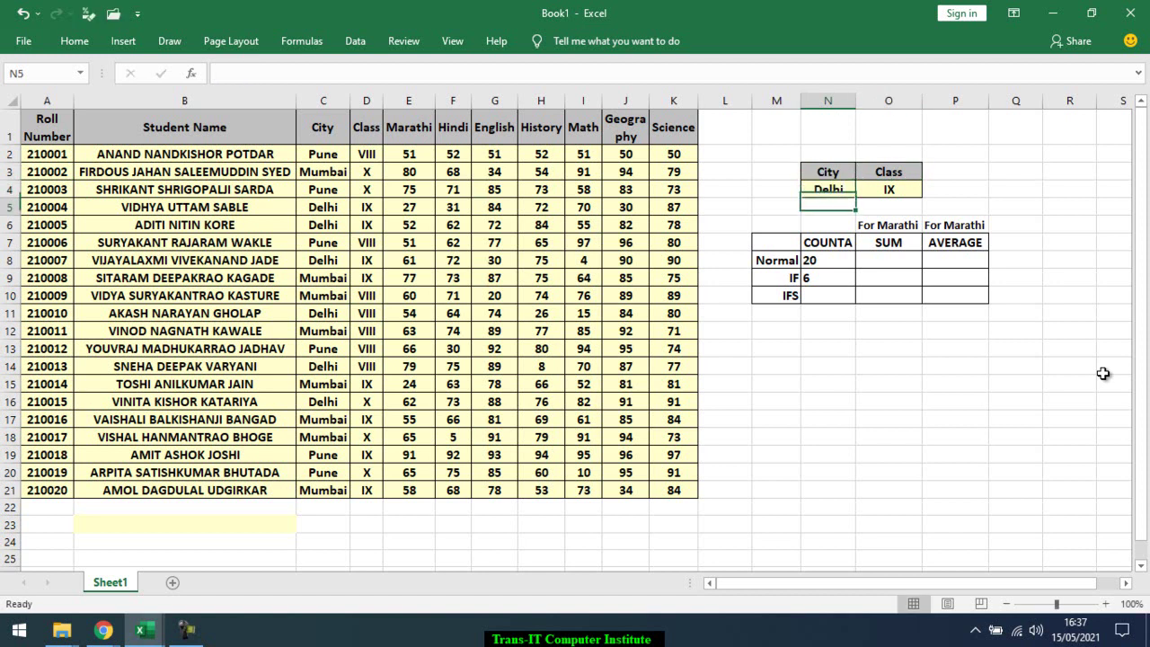
Change the cities in C13 and C19 to Delhi, bringing the N9 count to 8
left_click(334, 332)
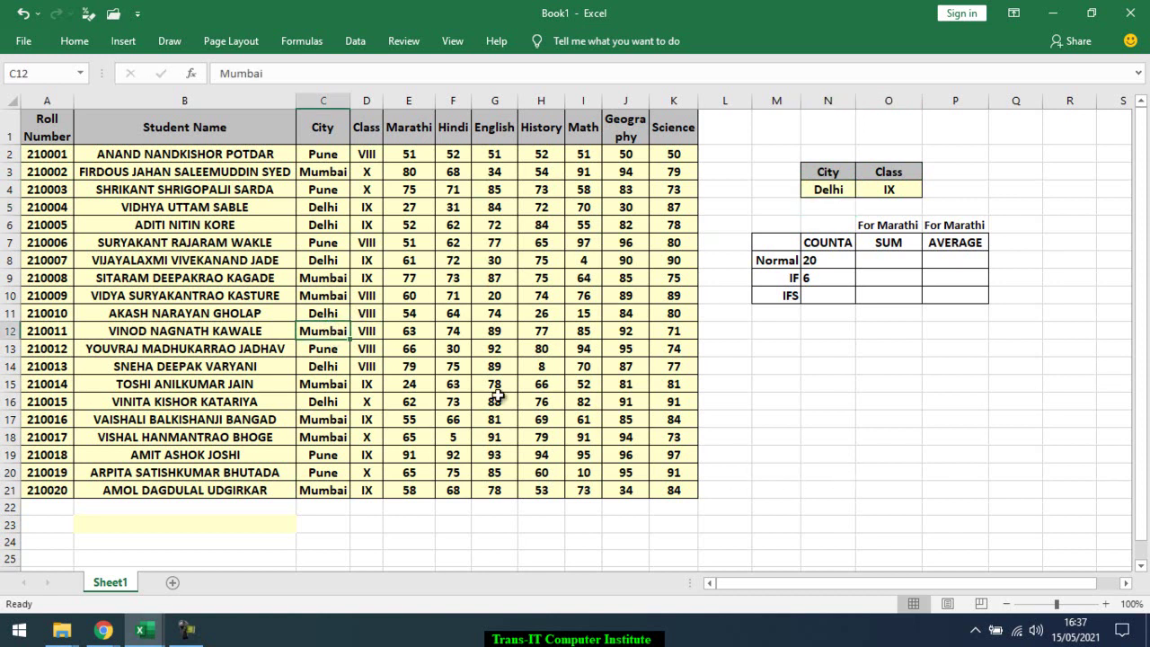
key("Down")
type("delhi")
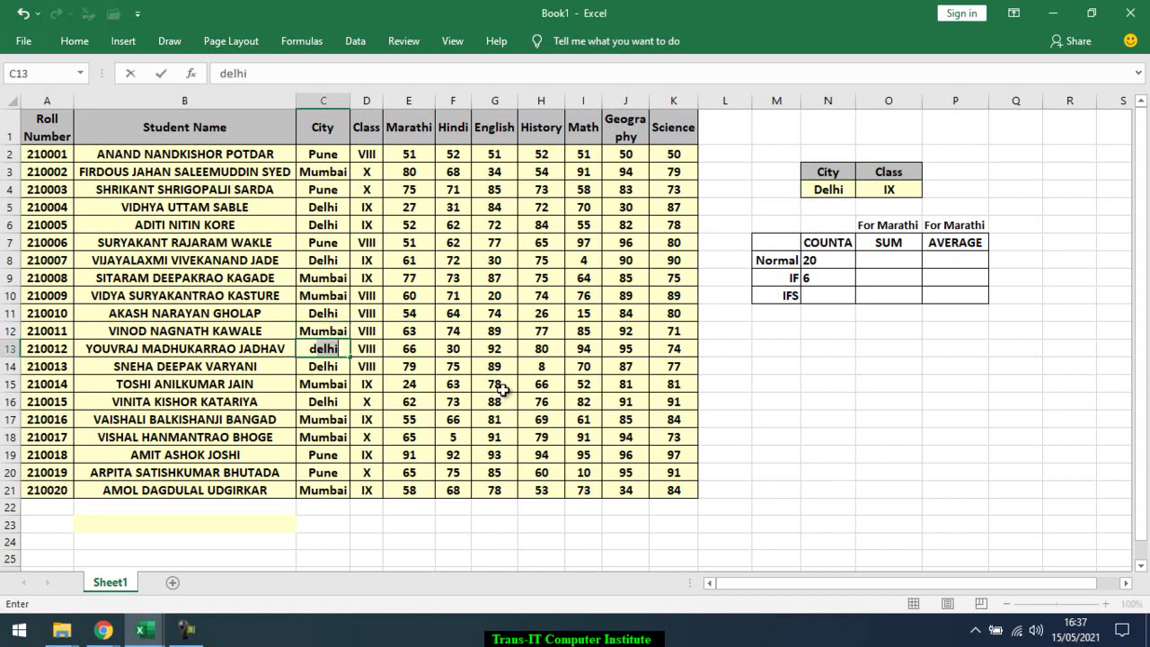
key("Return")
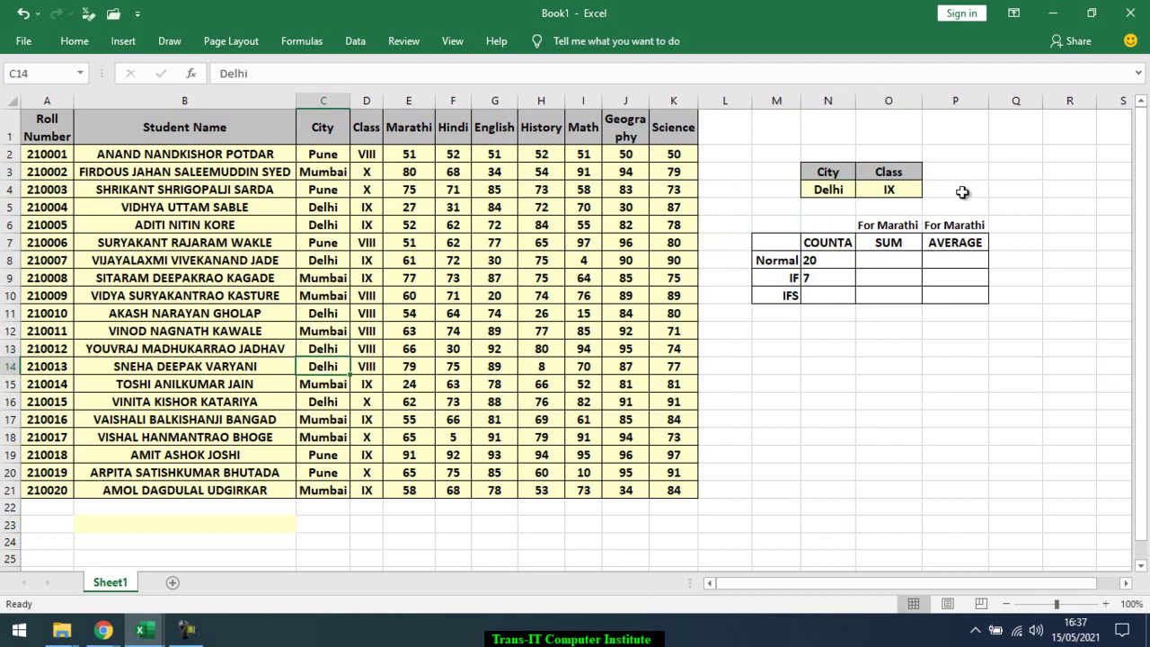
left_click(816, 279)
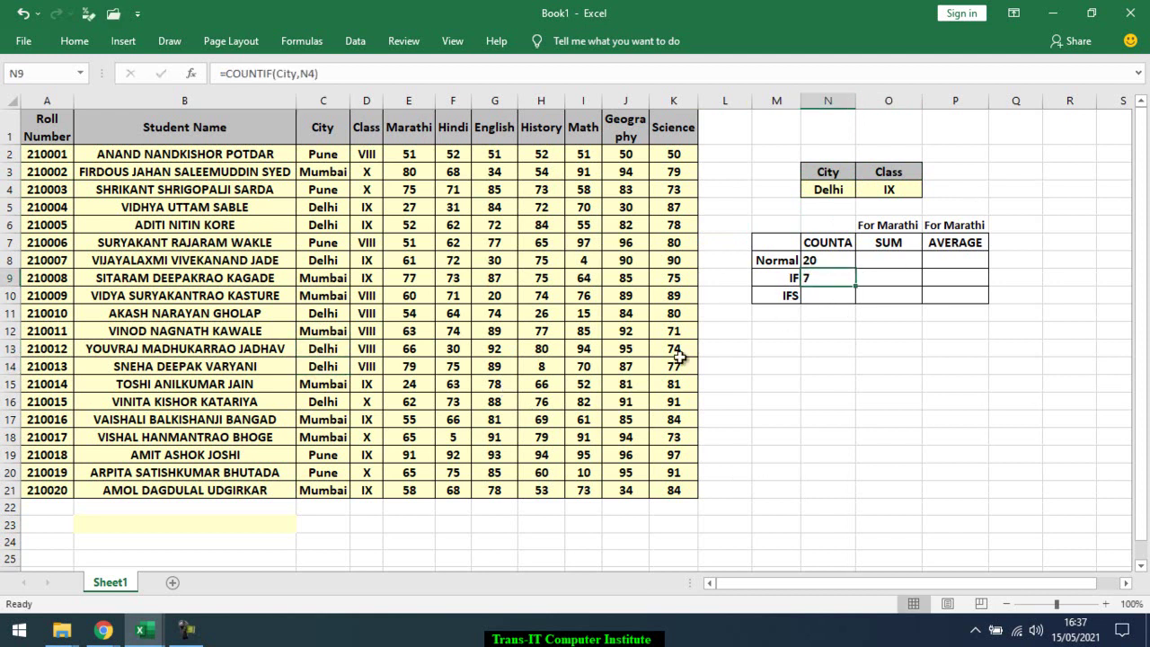
left_click(336, 461)
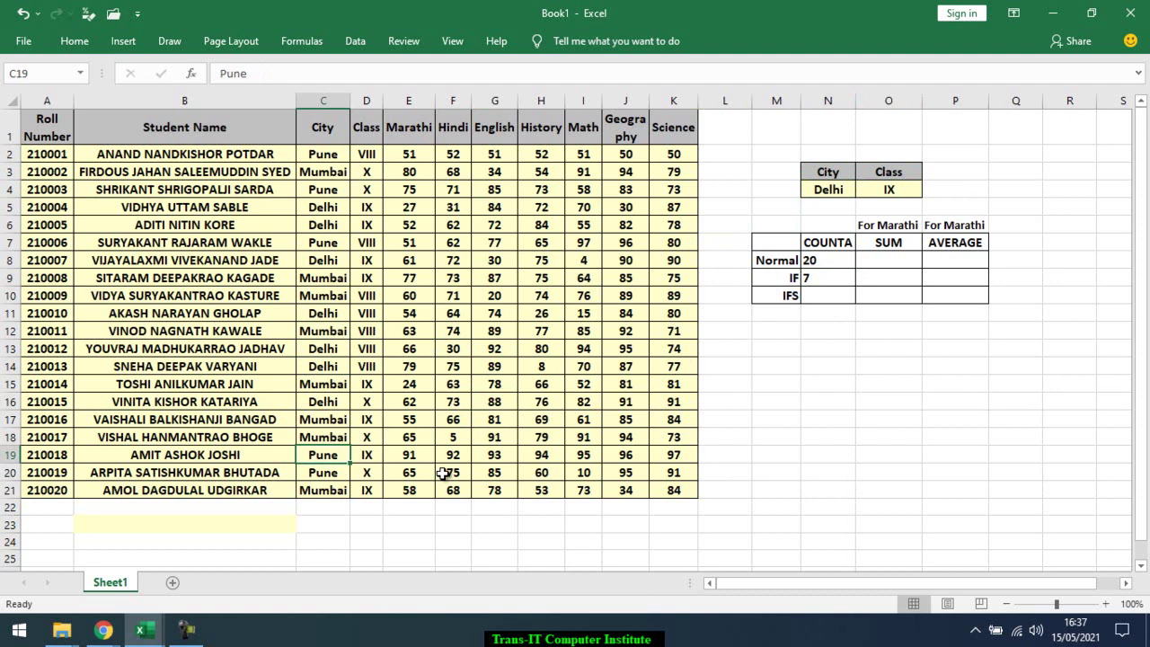
type("delhi")
key("Return")
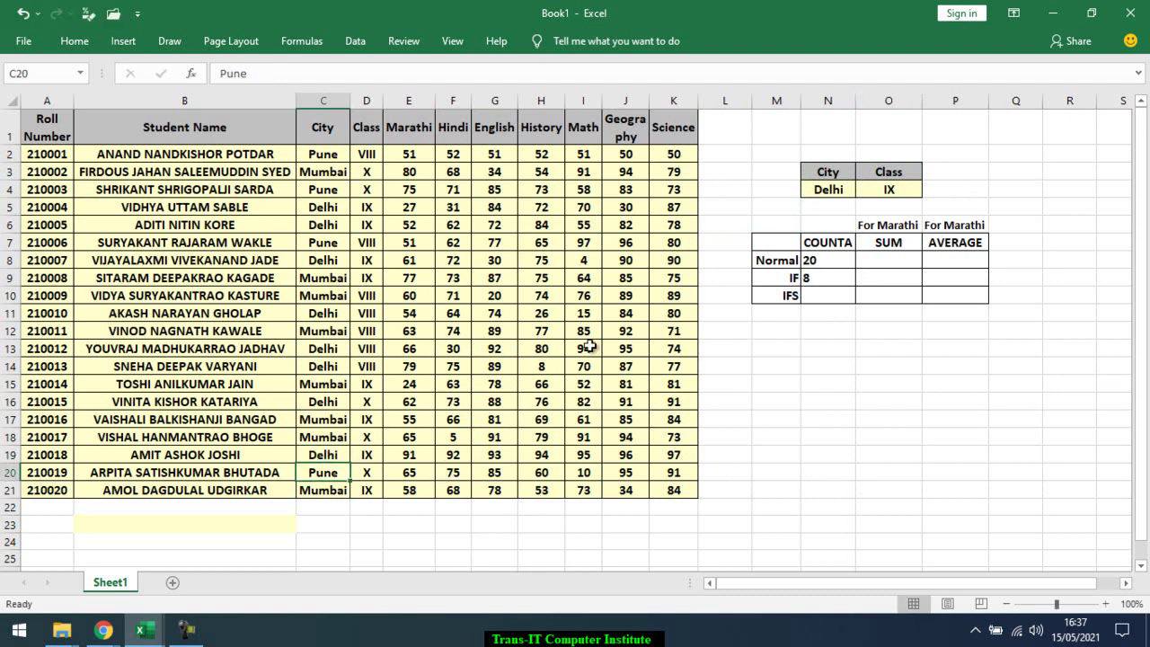
left_click(841, 295)
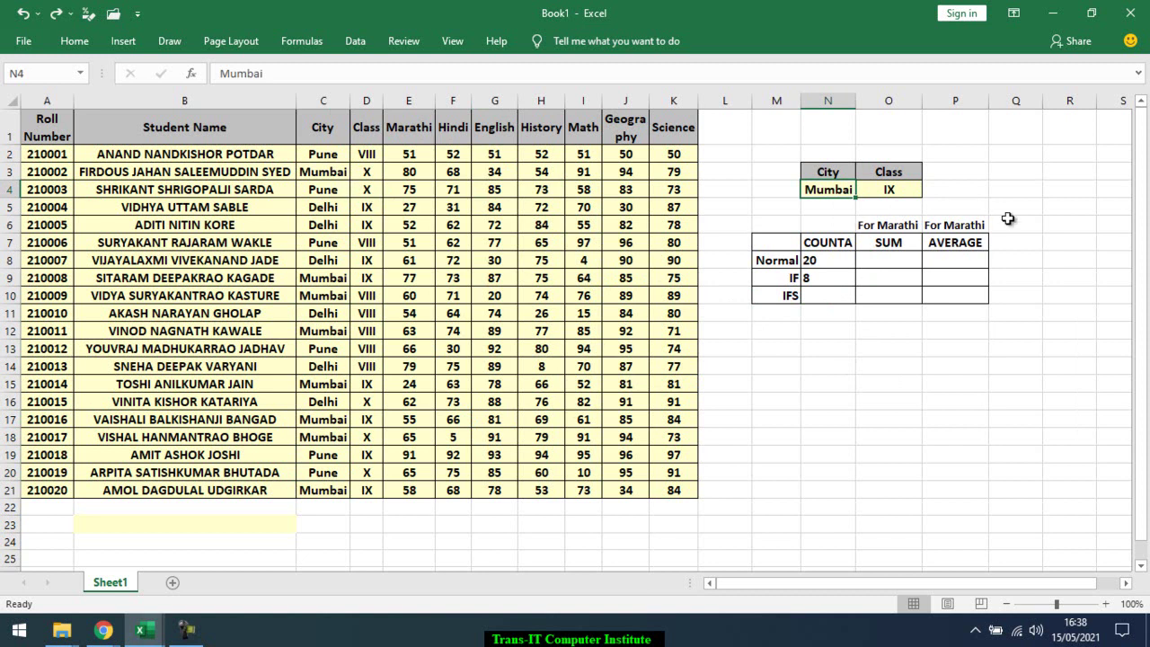
Count the class IX students in Q4 with =COUNTIF(Class,O4), giving 8
left_click(984, 193)
left_click(1028, 190)
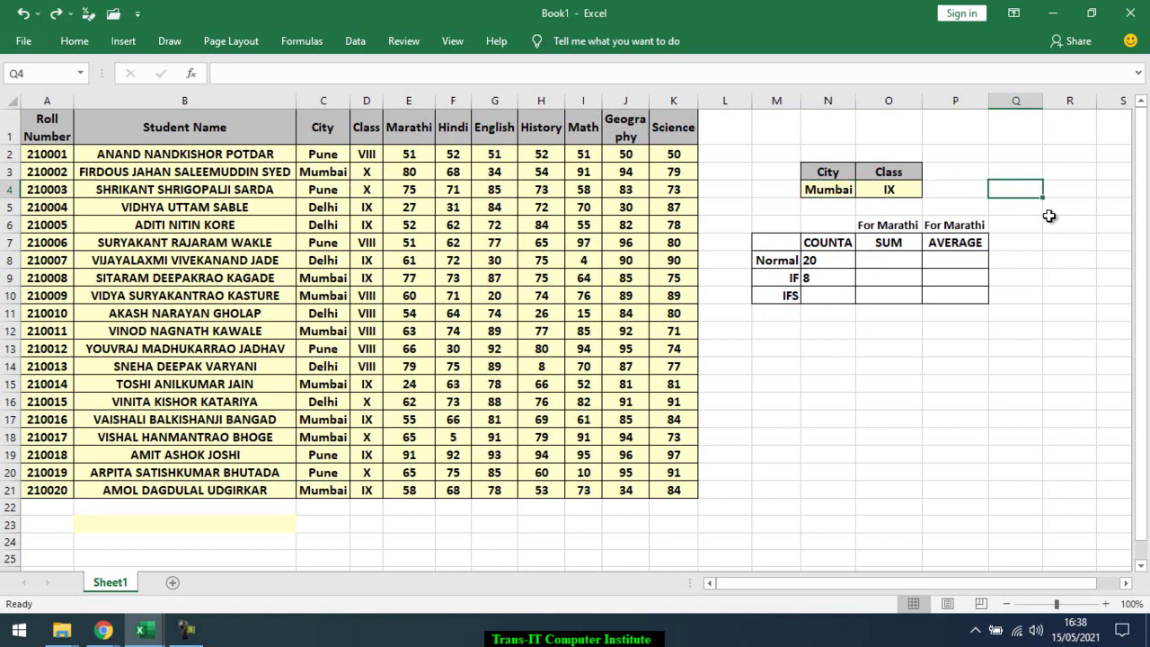
type("=coun")
key("Down")
key("Down")
key("Down")
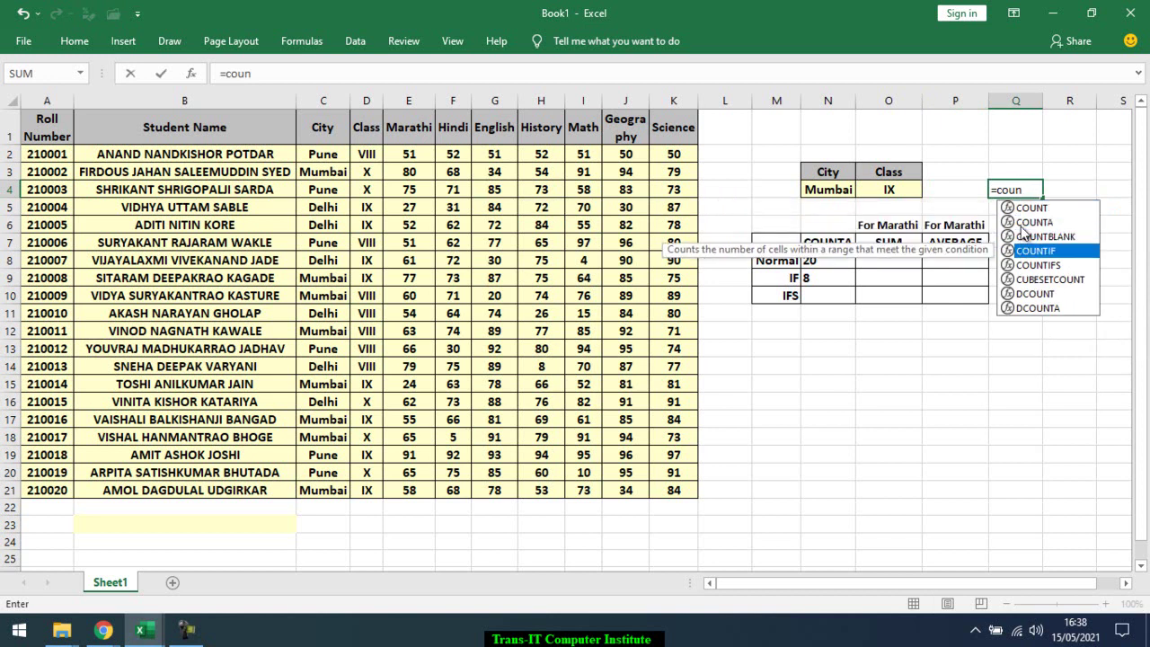
key("Tab")
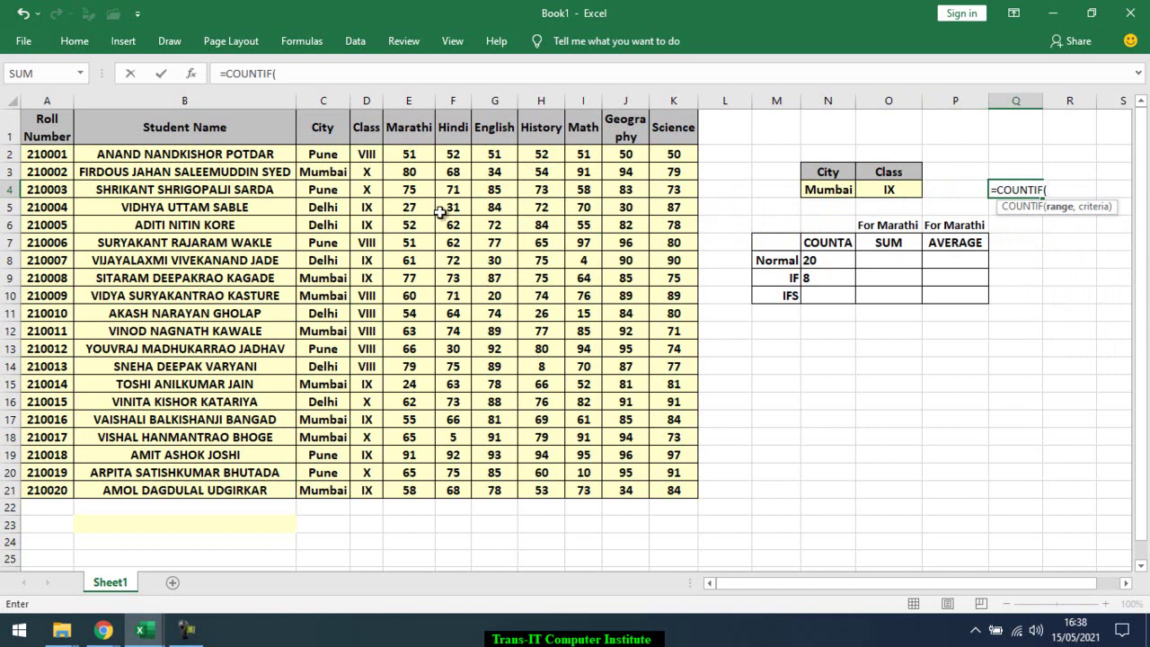
type("cla")
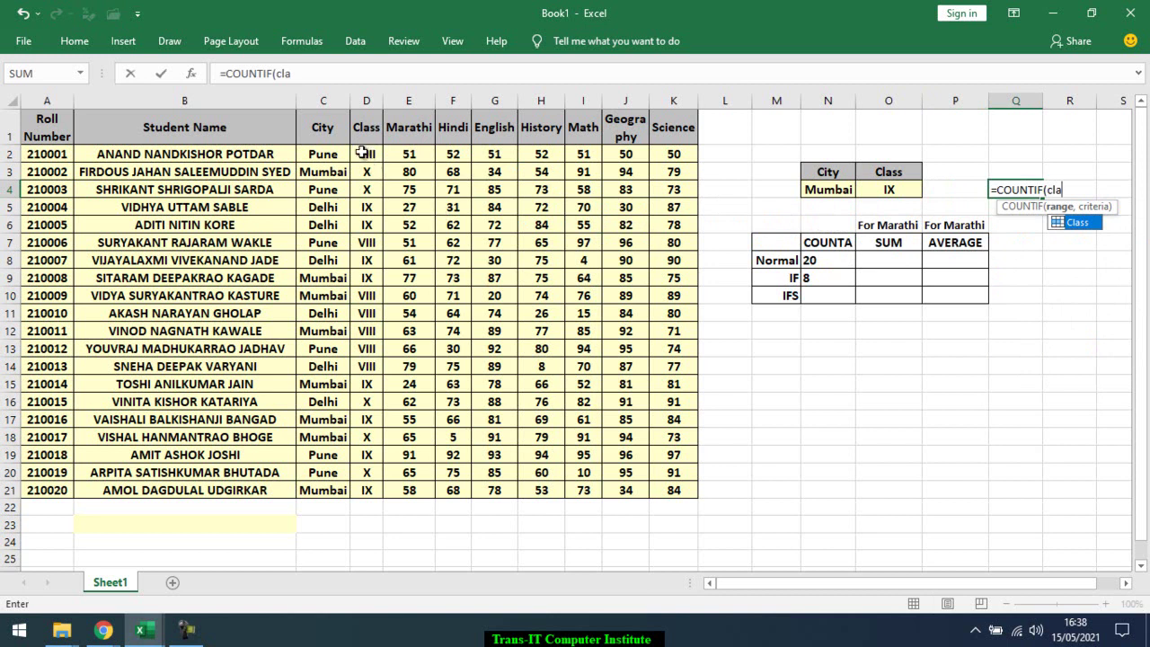
key("Tab")
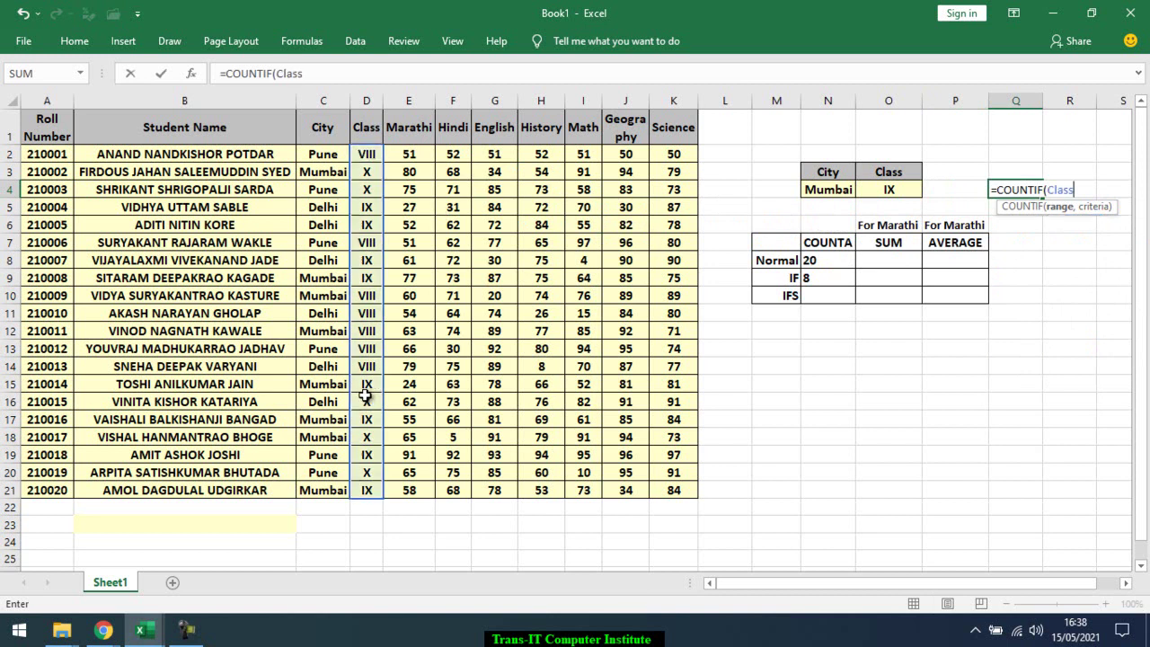
type(",")
left_click(889, 189)
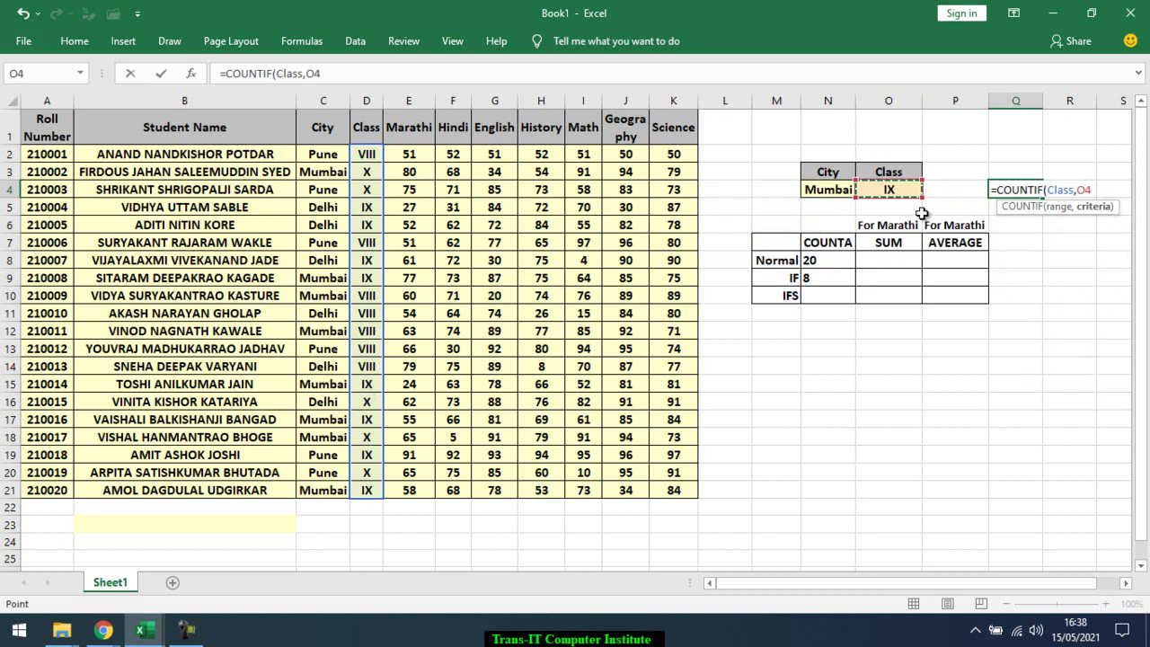
key("Return")
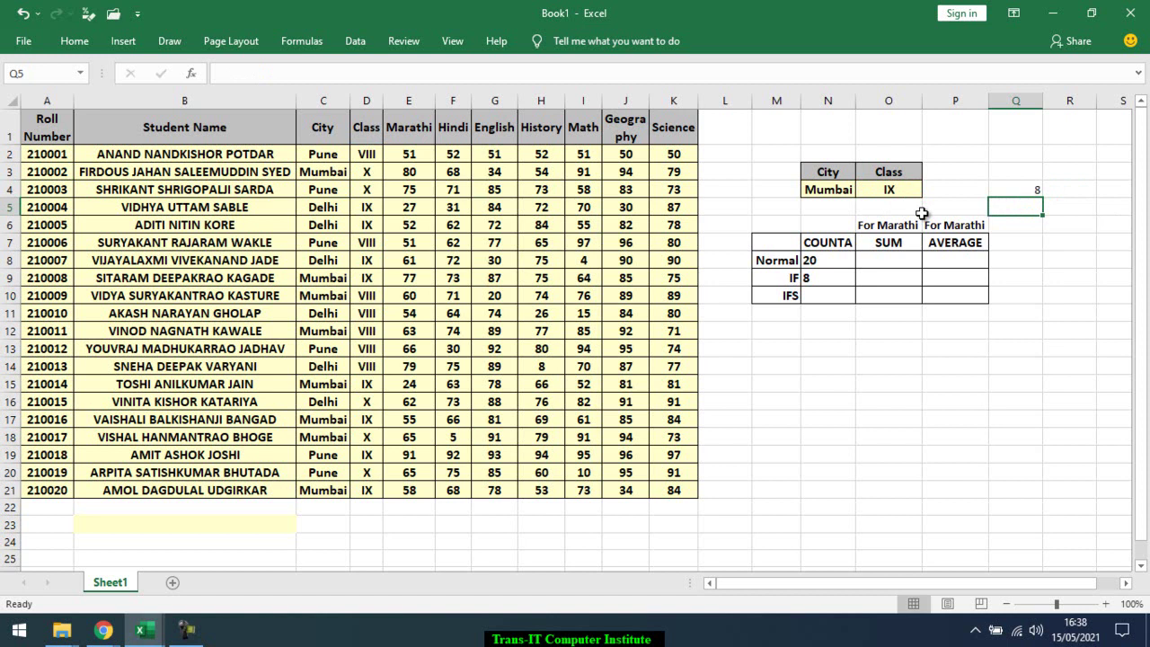
key("Up")
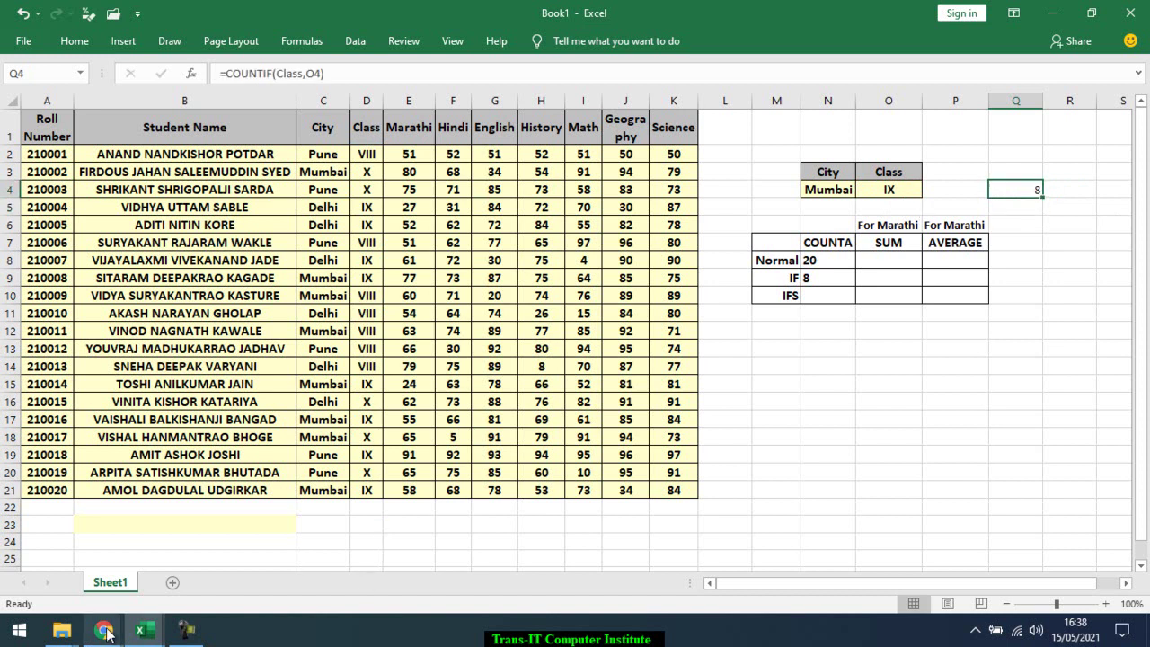
Glance at the Google Meet call, then switch to the AE_1 workbook
left_click(104, 629)
left_click(77, 571)
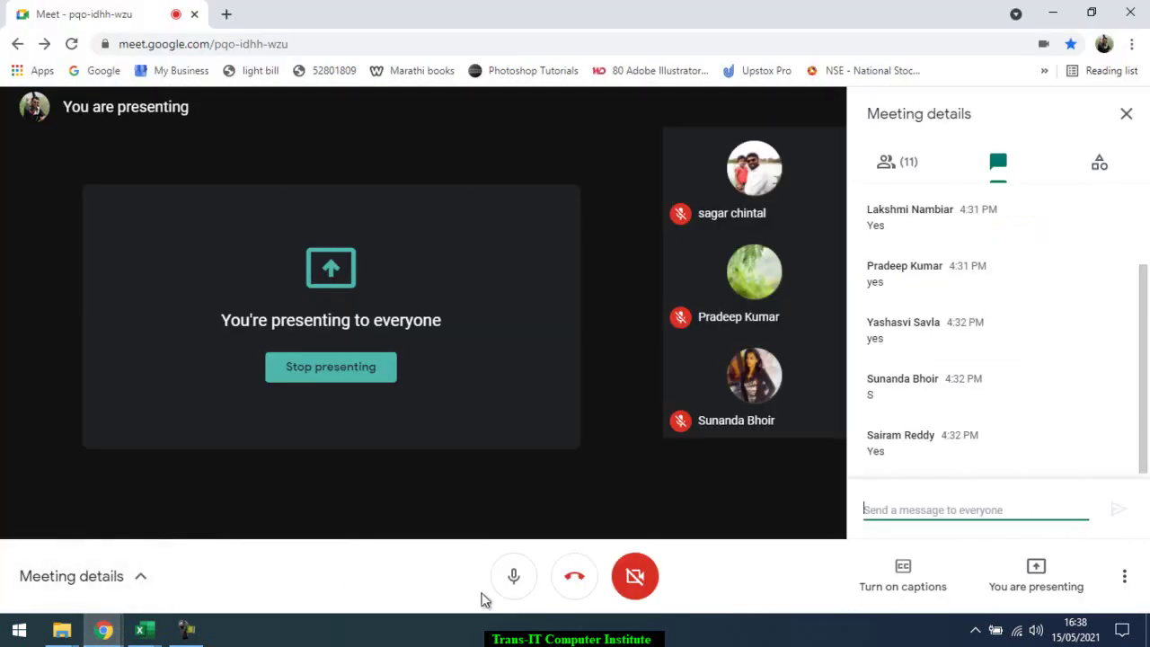
left_click(139, 628)
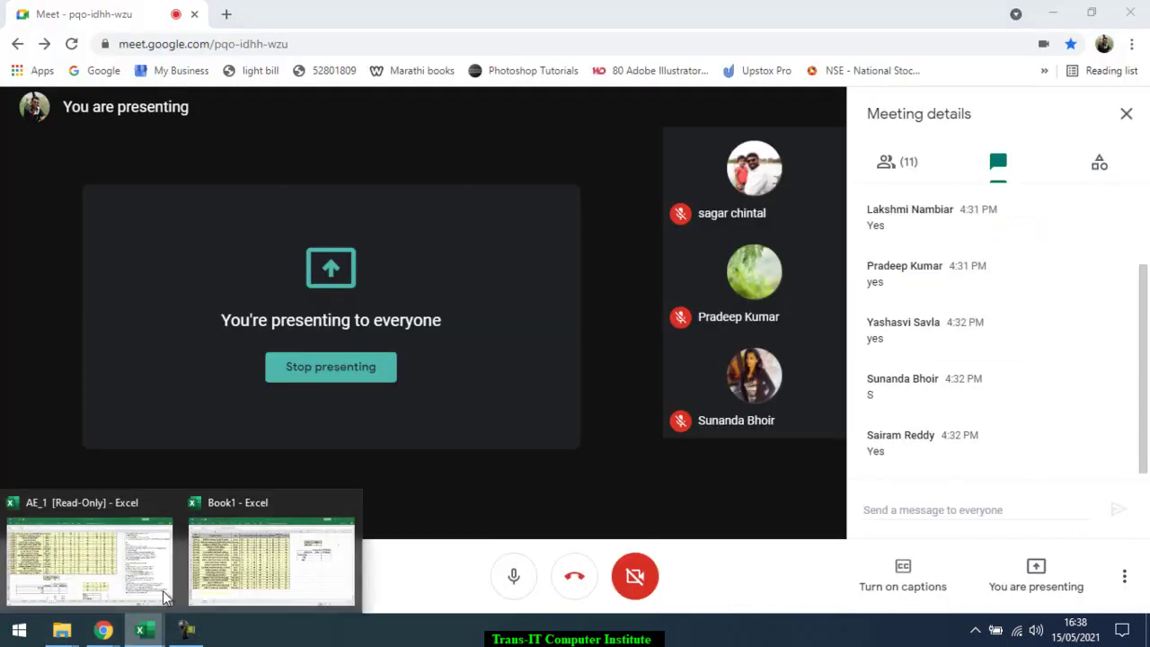
left_click(156, 543)
key("ctrl+a")
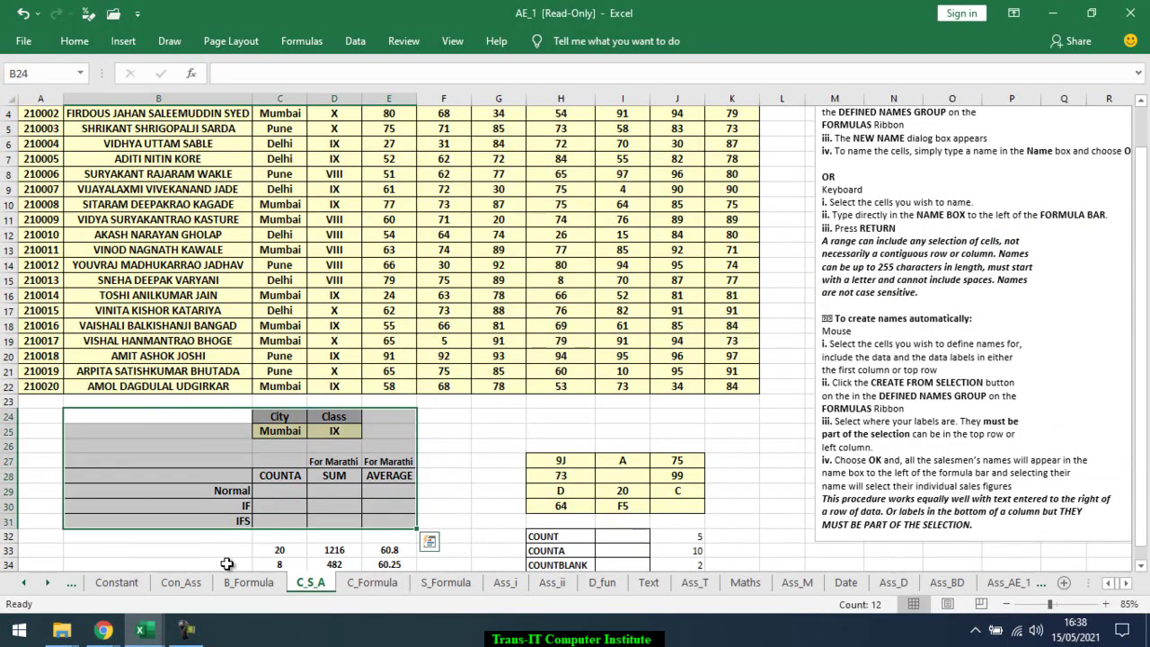
Return to Book1, check N9's count, select a cell inside the marks table and show the Data ribbon
left_click(139, 629)
left_click(269, 562)
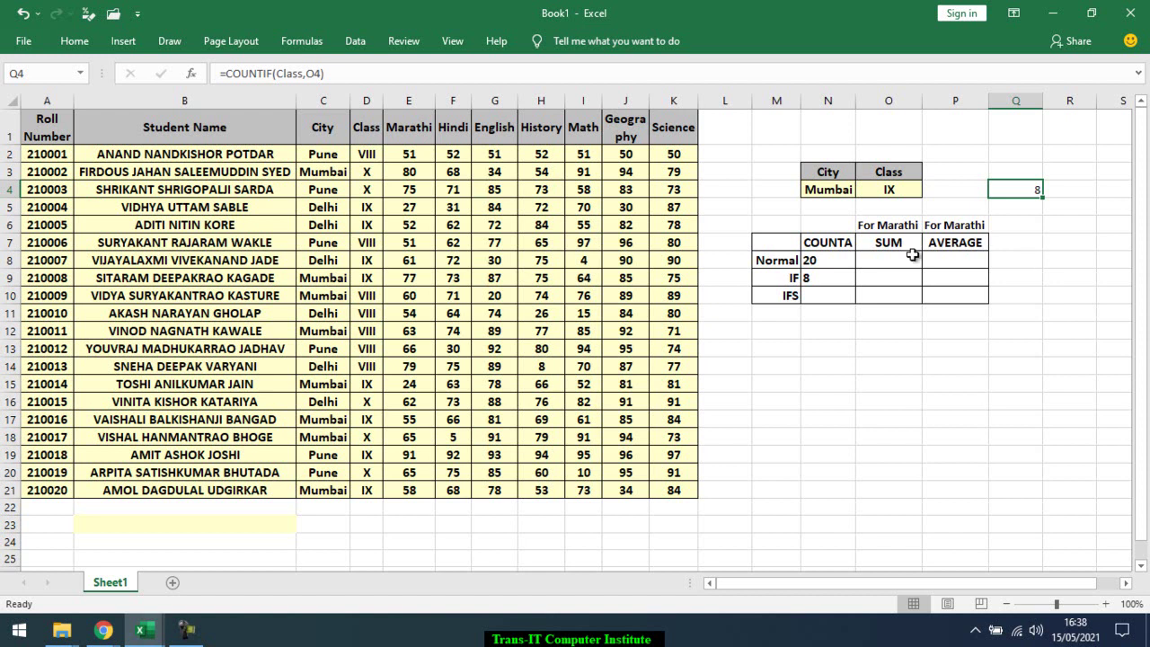
left_click(836, 281)
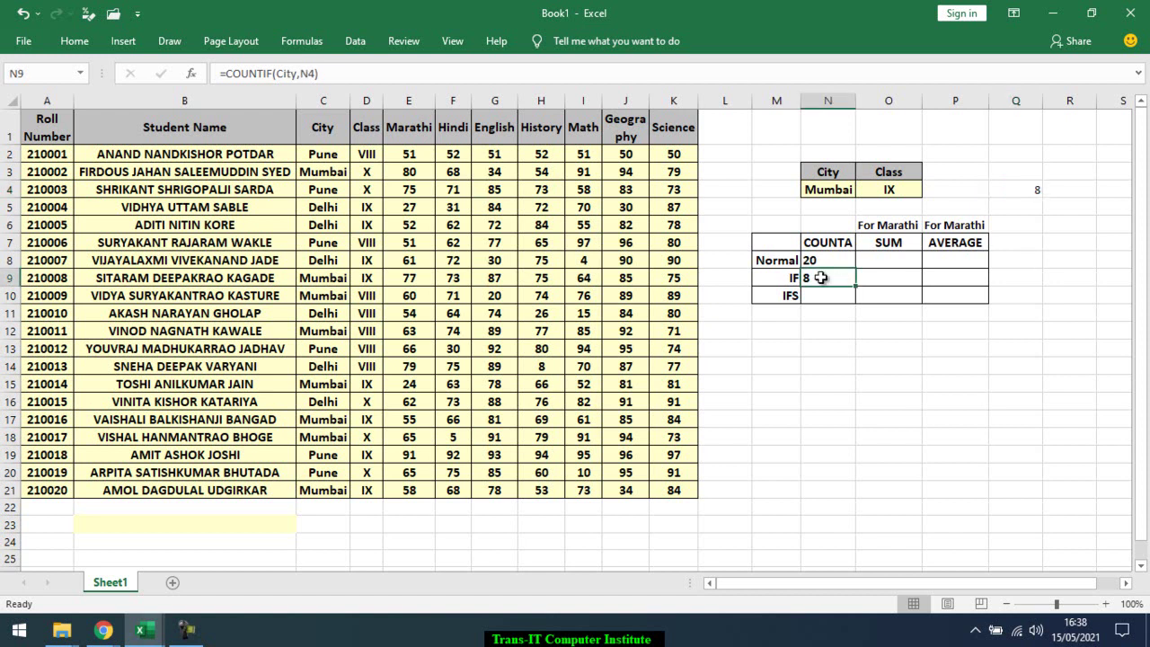
left_click(334, 176)
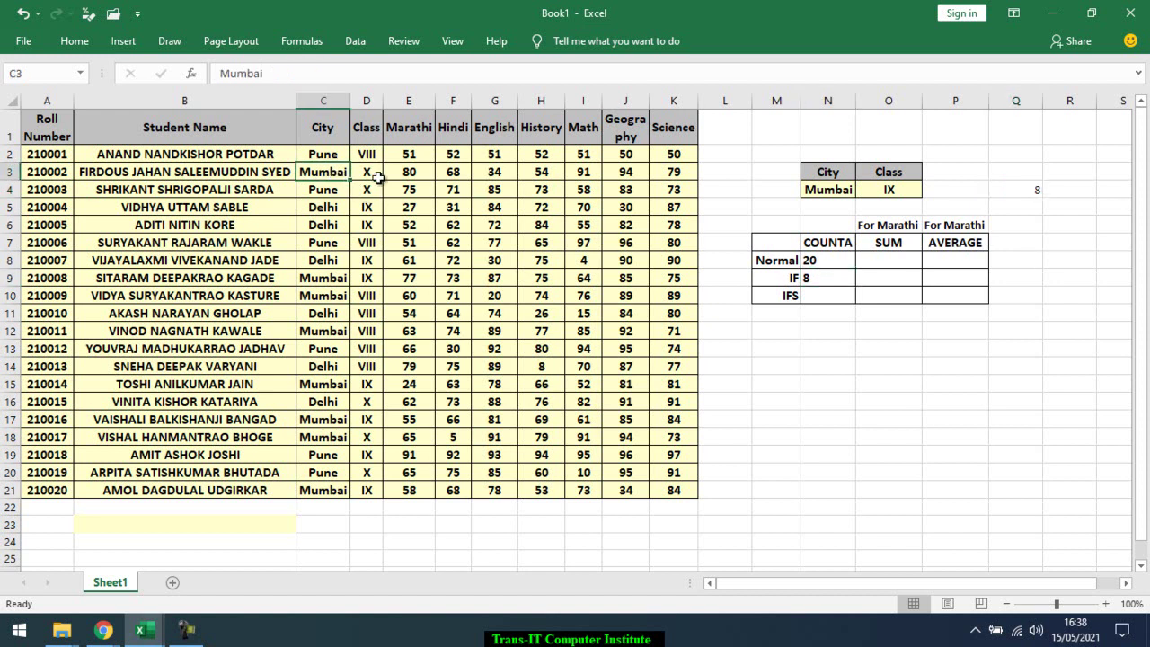
left_click(377, 175)
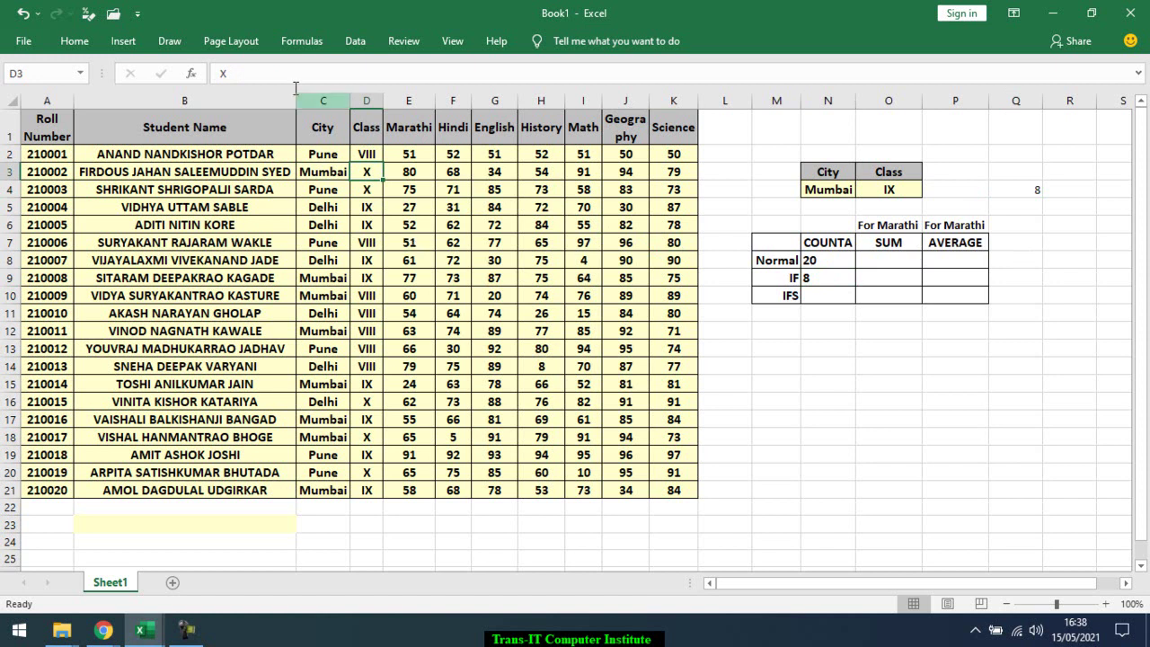
left_click(359, 43)
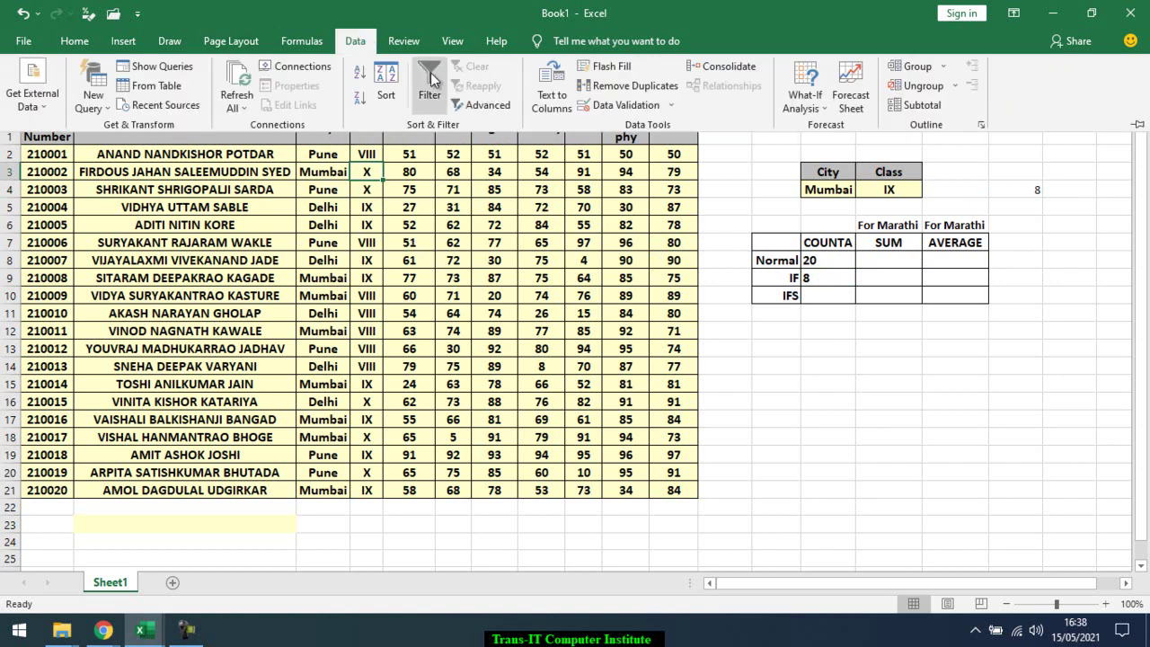
Turn on filters, show only the 8 Mumbai students, then clear the City filter
left_click(429, 90)
left_click(341, 135)
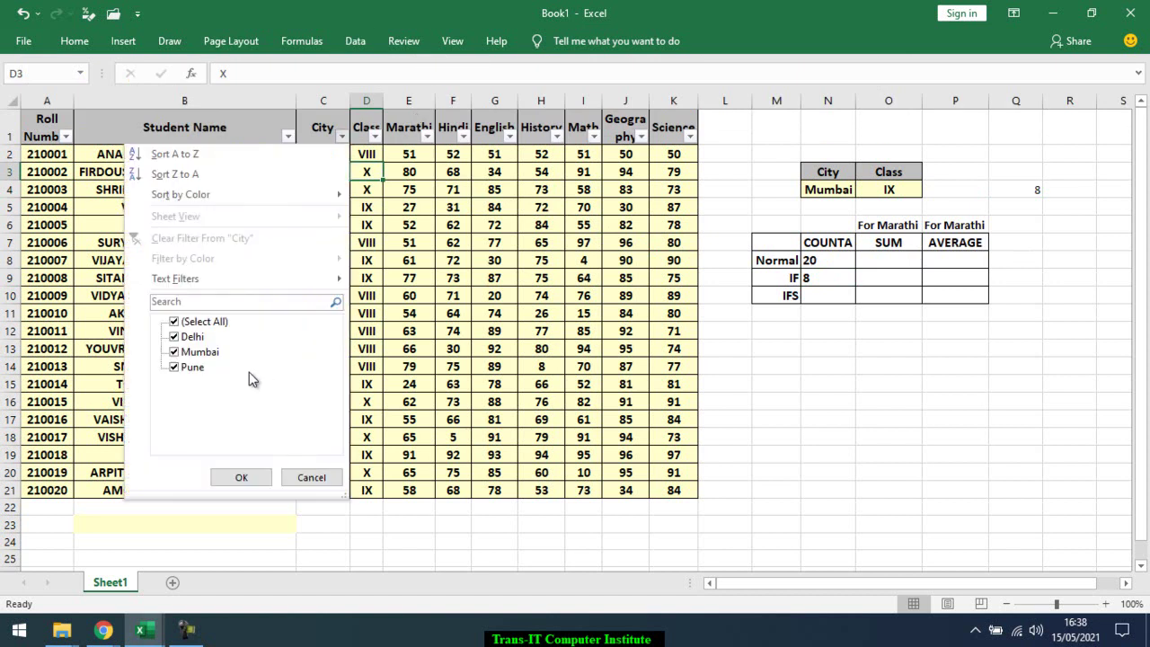
left_click(184, 321)
left_click(179, 351)
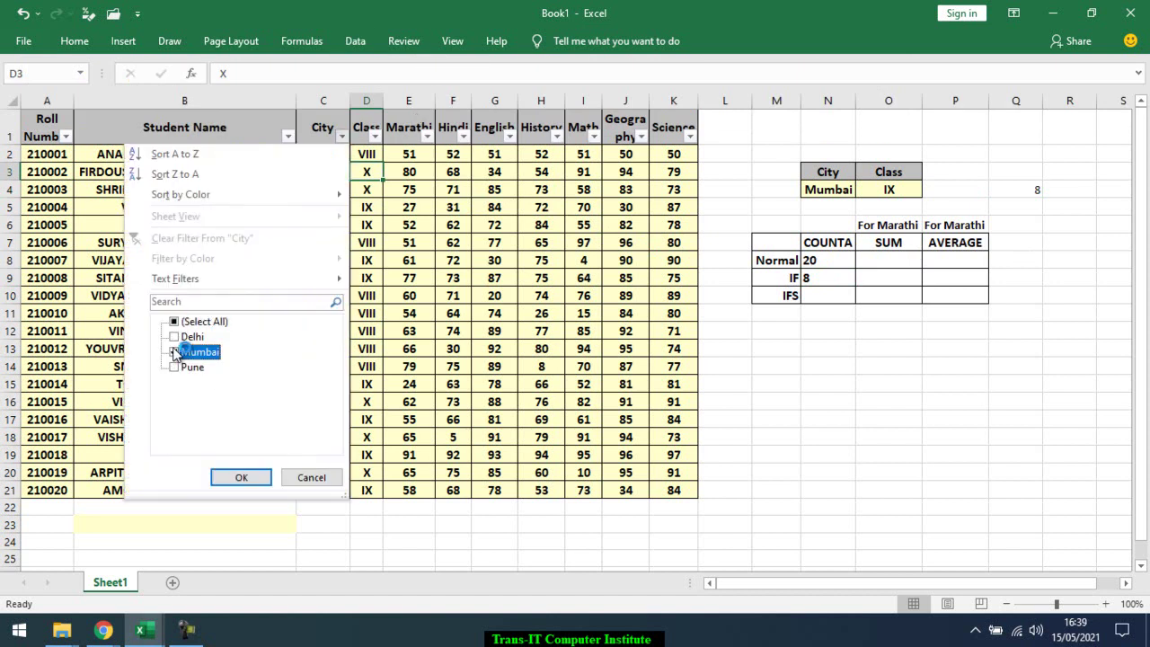
left_click(219, 477)
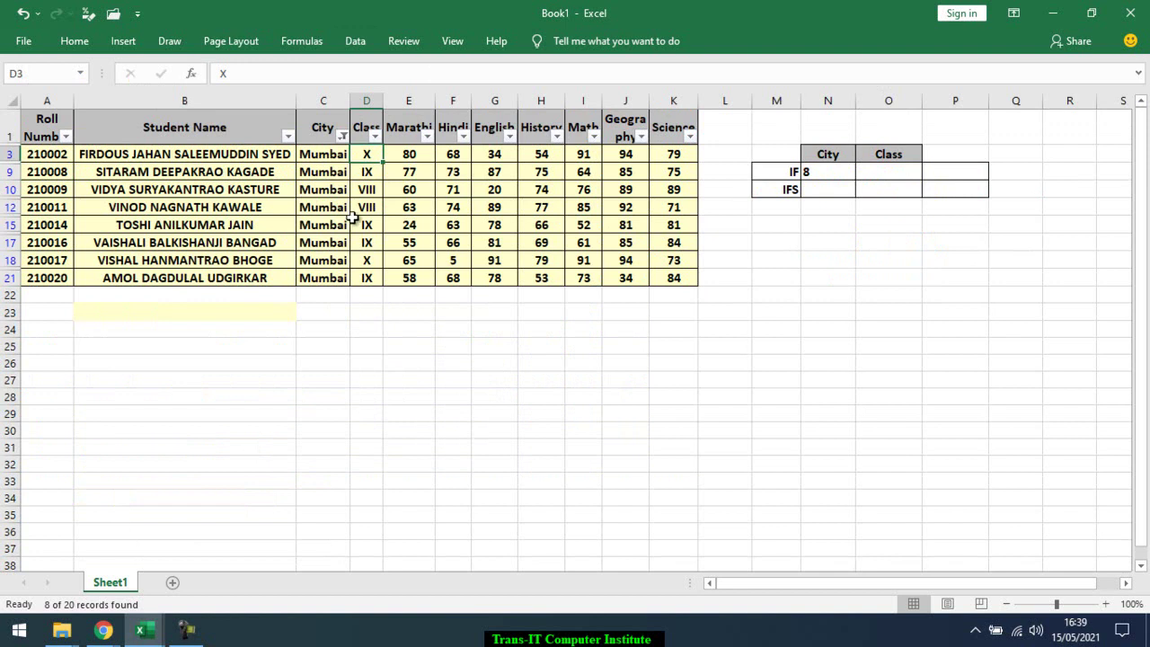
left_click(327, 155)
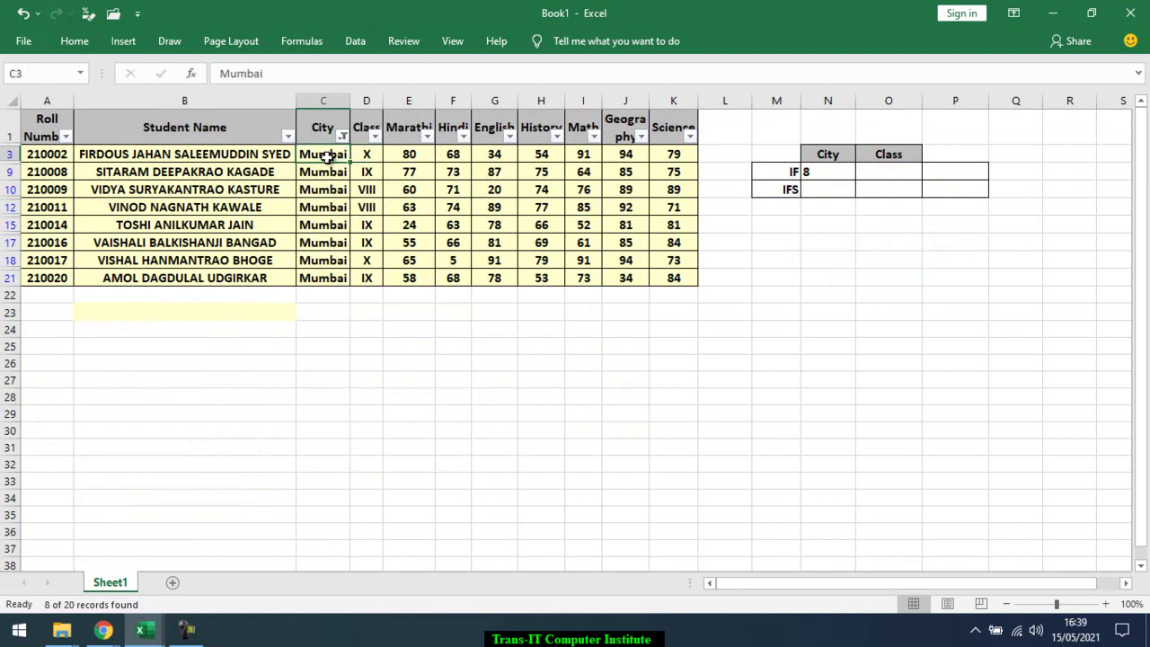
left_click_drag(327, 157, 328, 279)
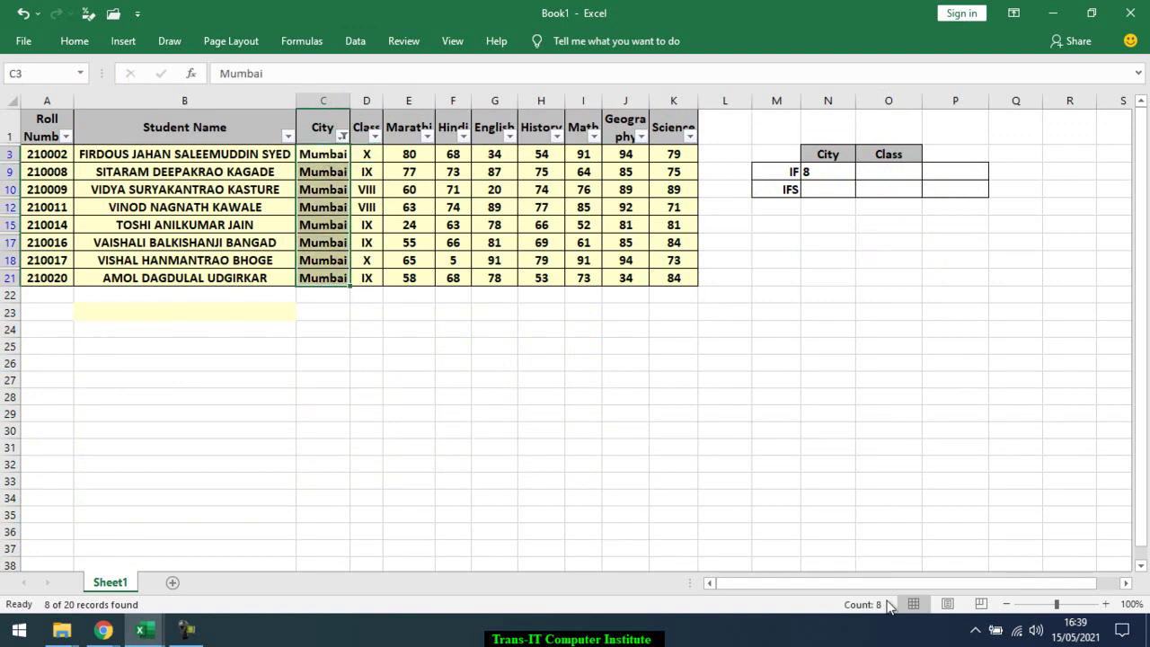
mouse_move(868, 604)
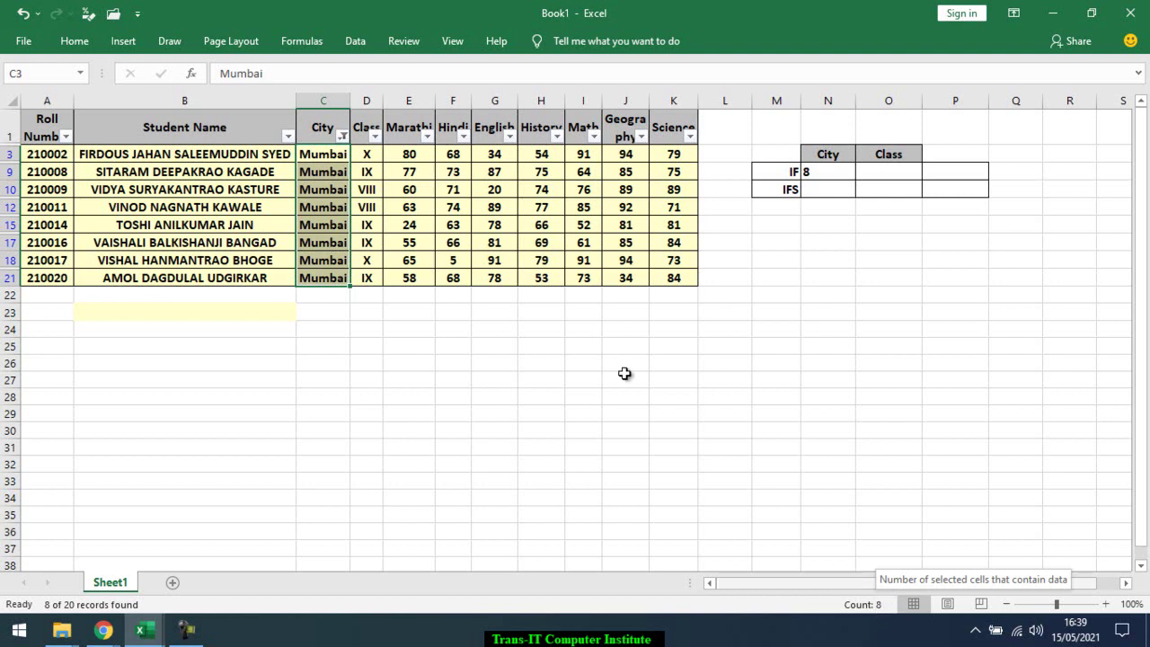
left_click(342, 136)
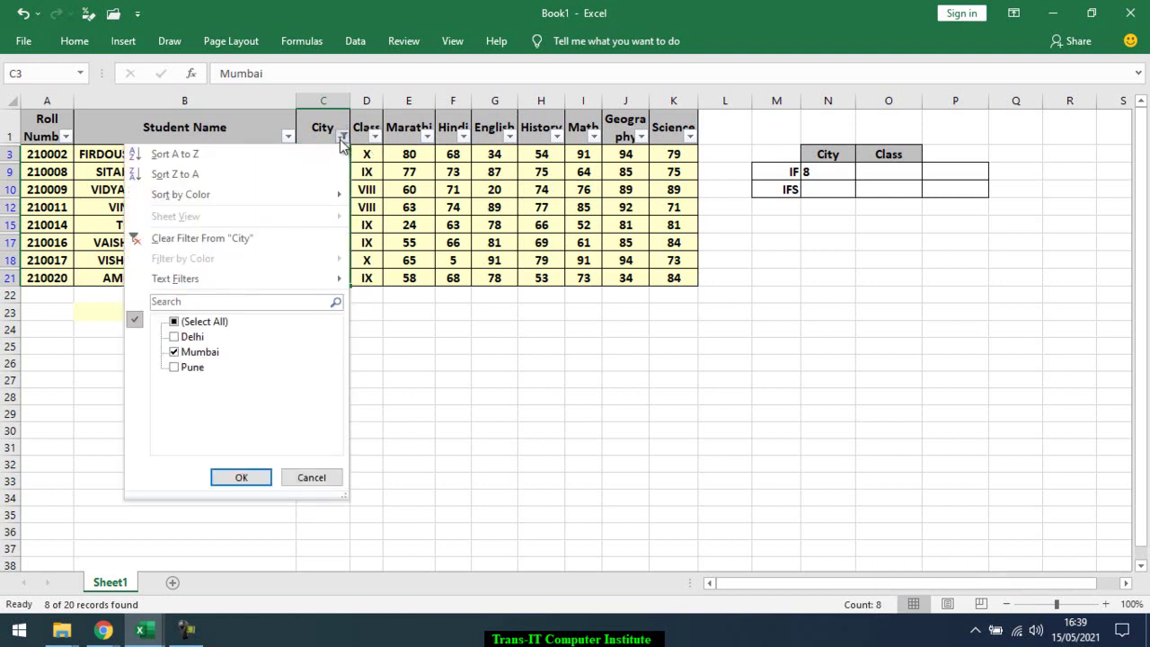
left_click(188, 237)
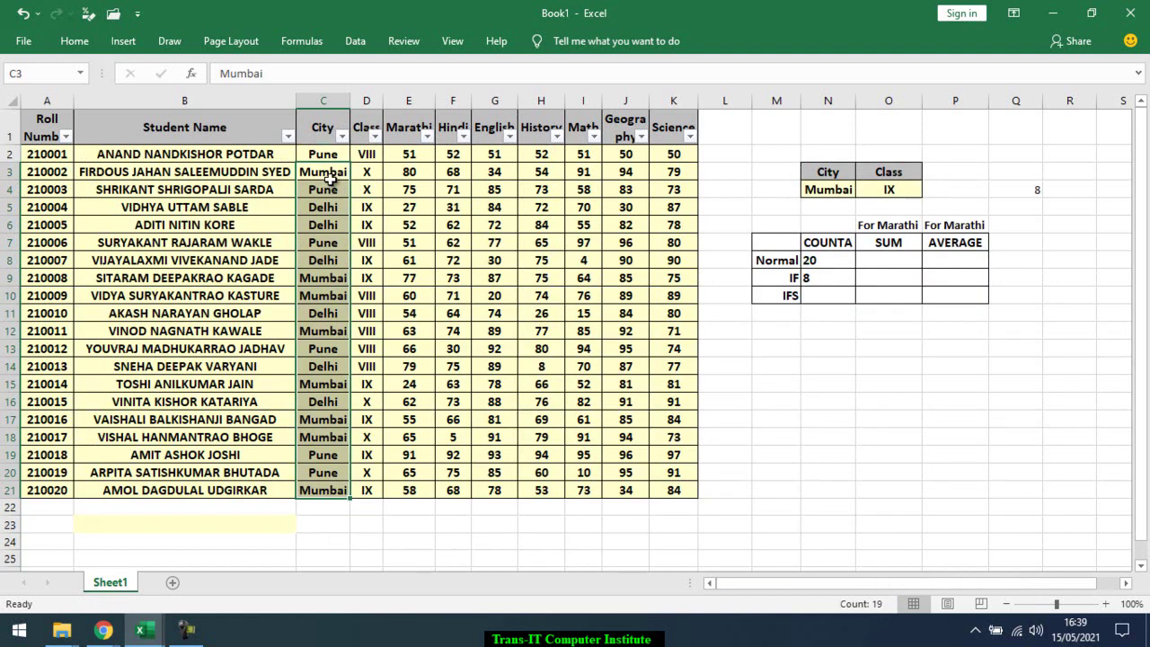
Filter Class to IX, check its 8 students and their Mumbai rows, then clear the filter
left_click(374, 135)
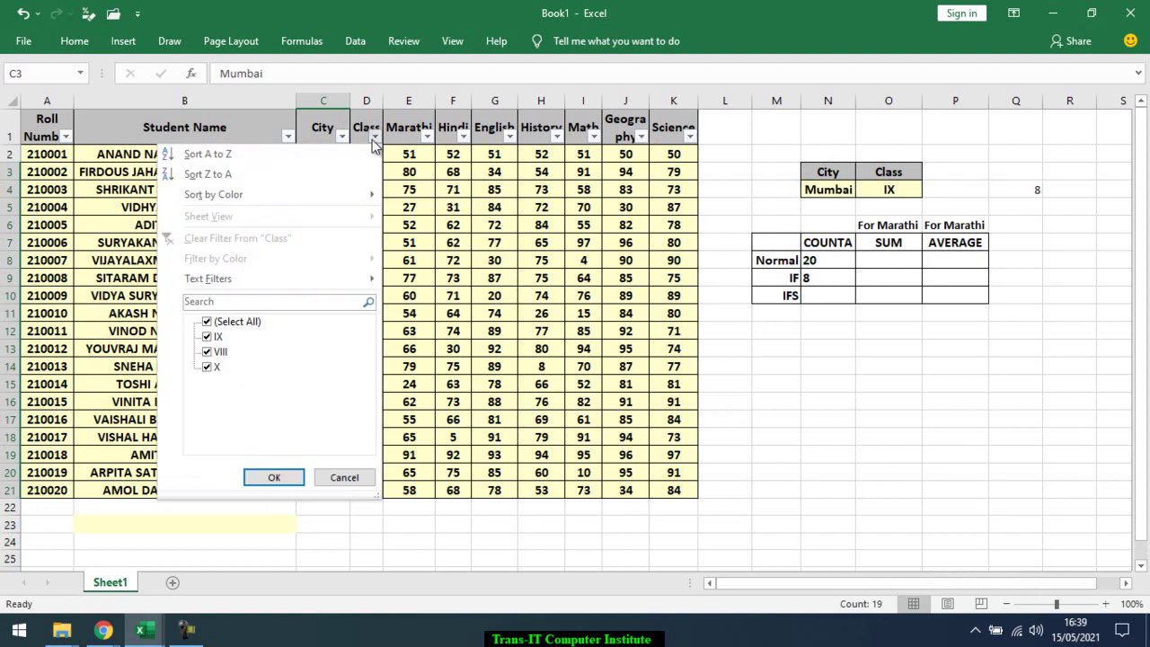
left_click(207, 321)
left_click(207, 337)
left_click(274, 477)
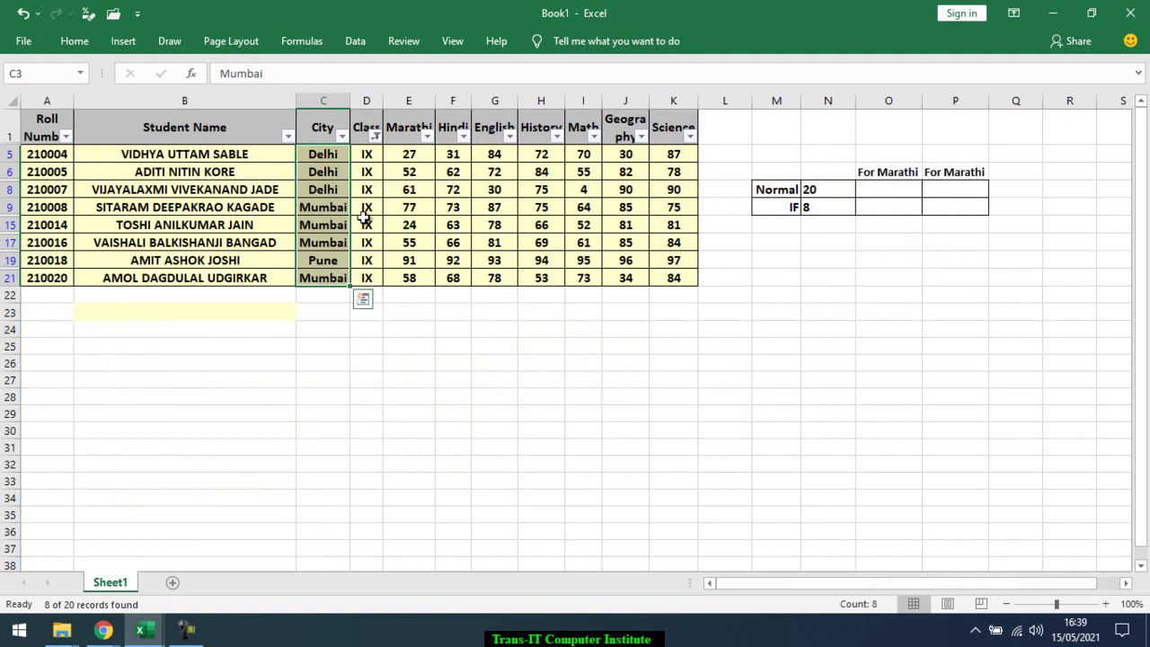
left_click(370, 155)
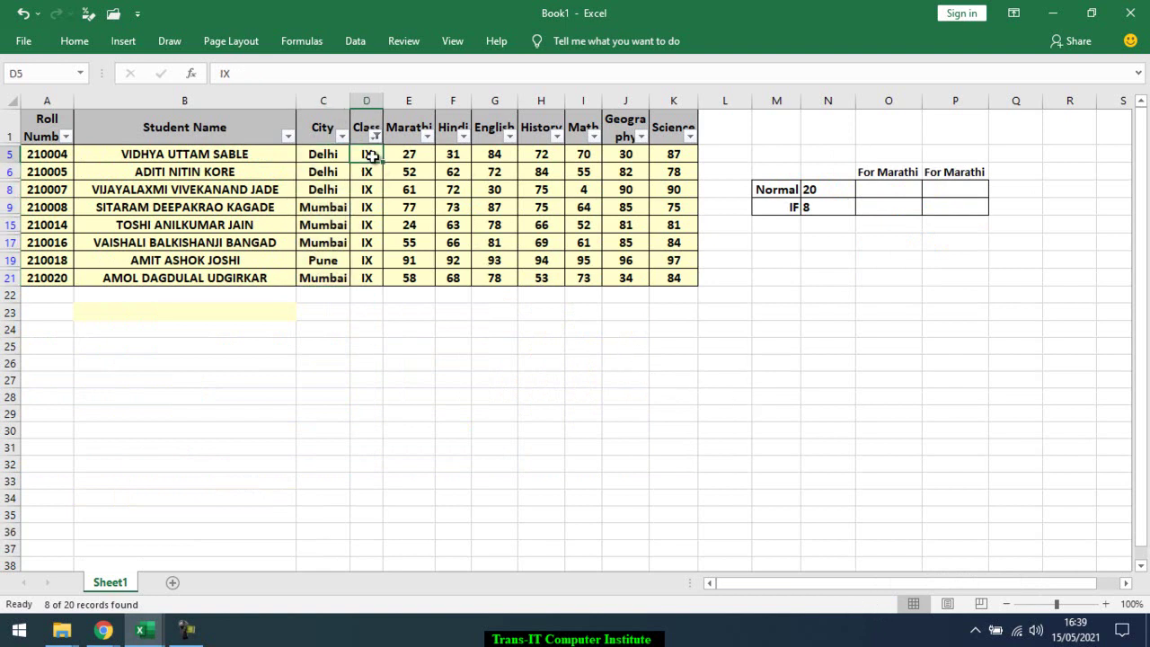
key("ctrl+shift+Down")
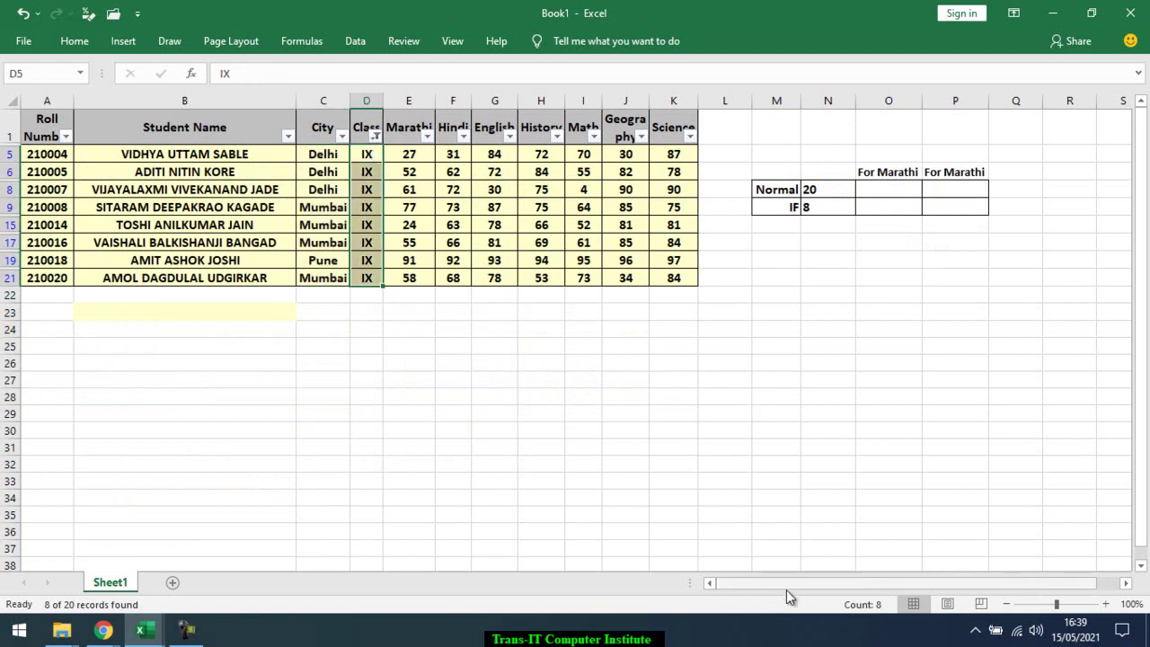
left_click(406, 242)
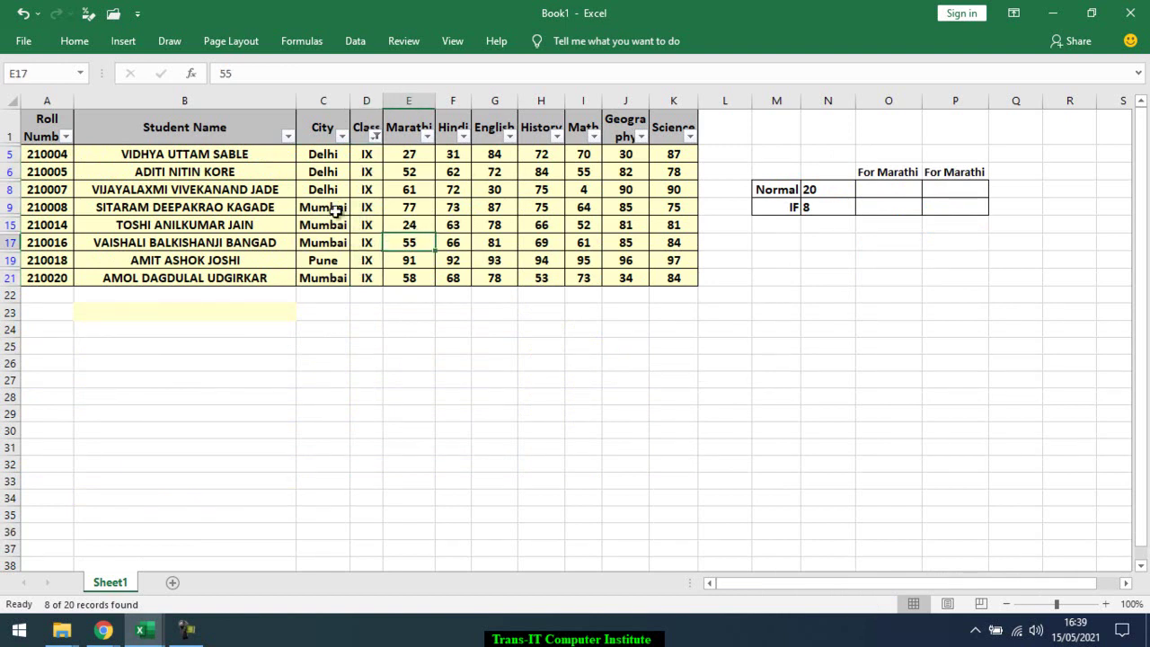
left_click_drag(316, 204, 370, 244)
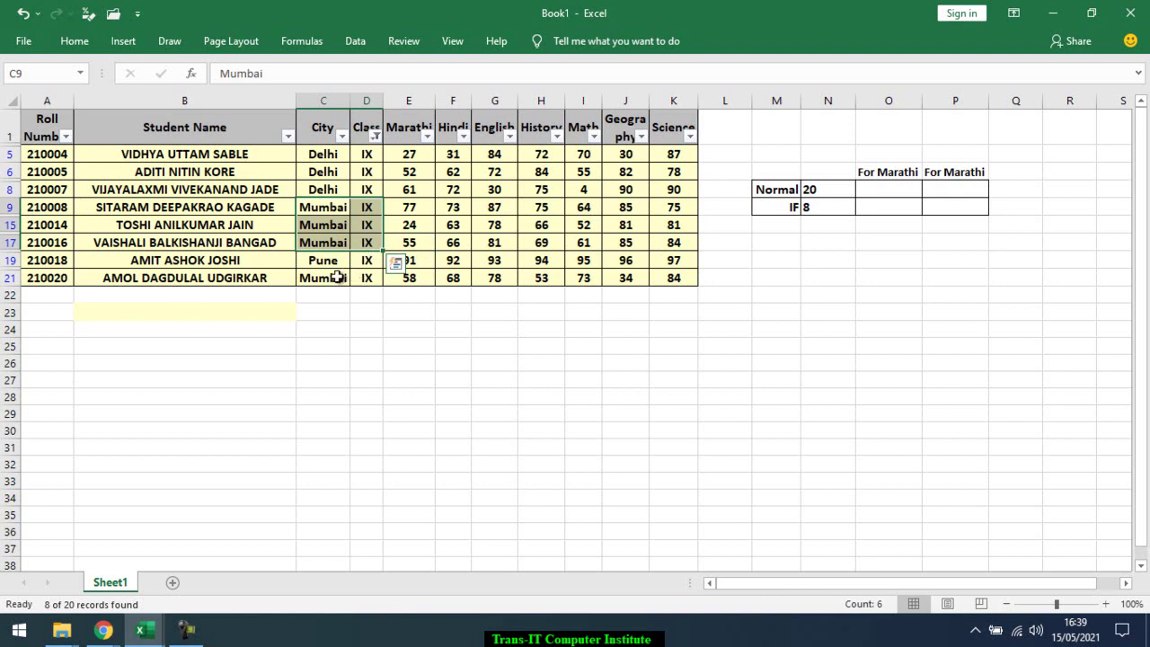
left_click(366, 173)
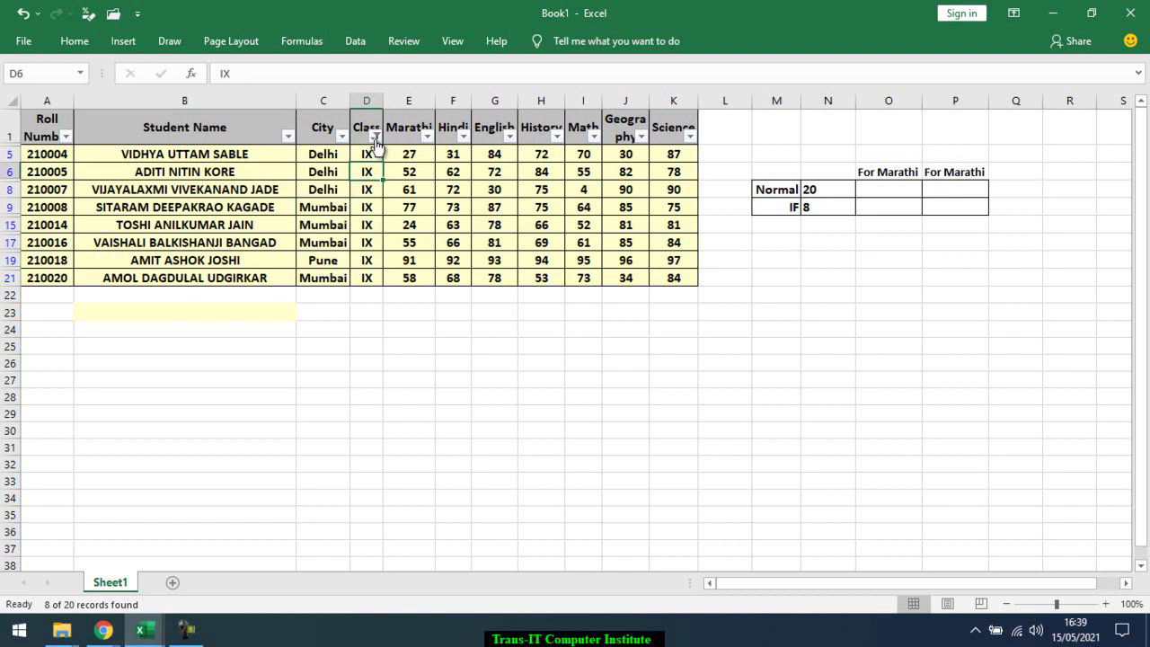
left_click(374, 135)
left_click(227, 239)
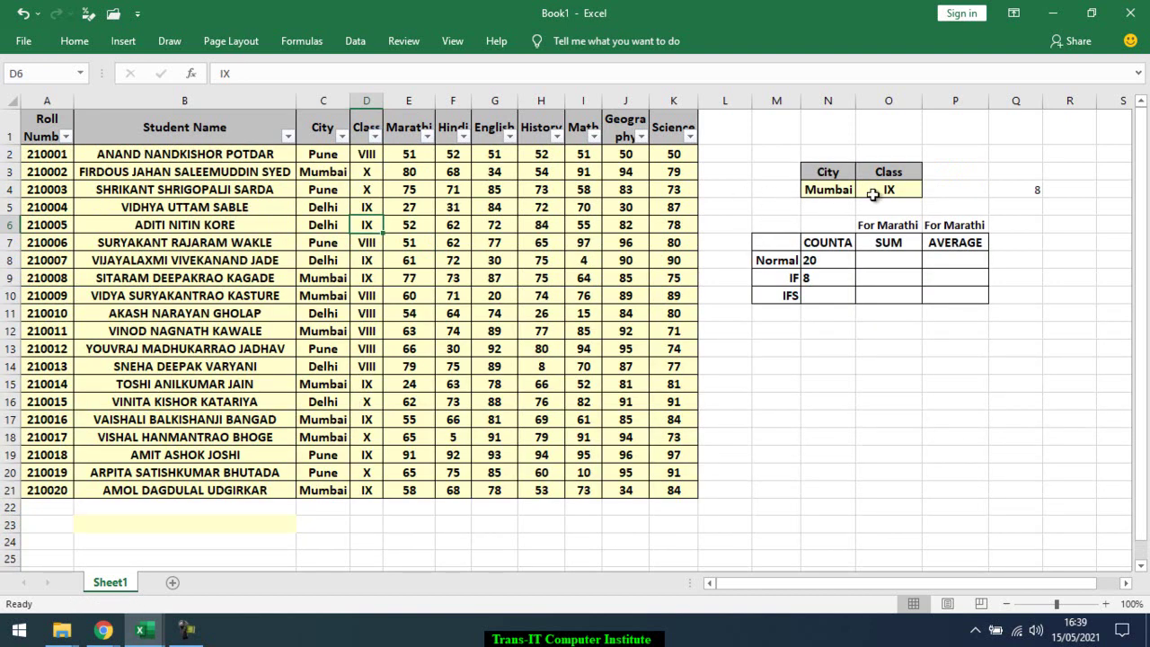
left_click(844, 189)
left_click(908, 188)
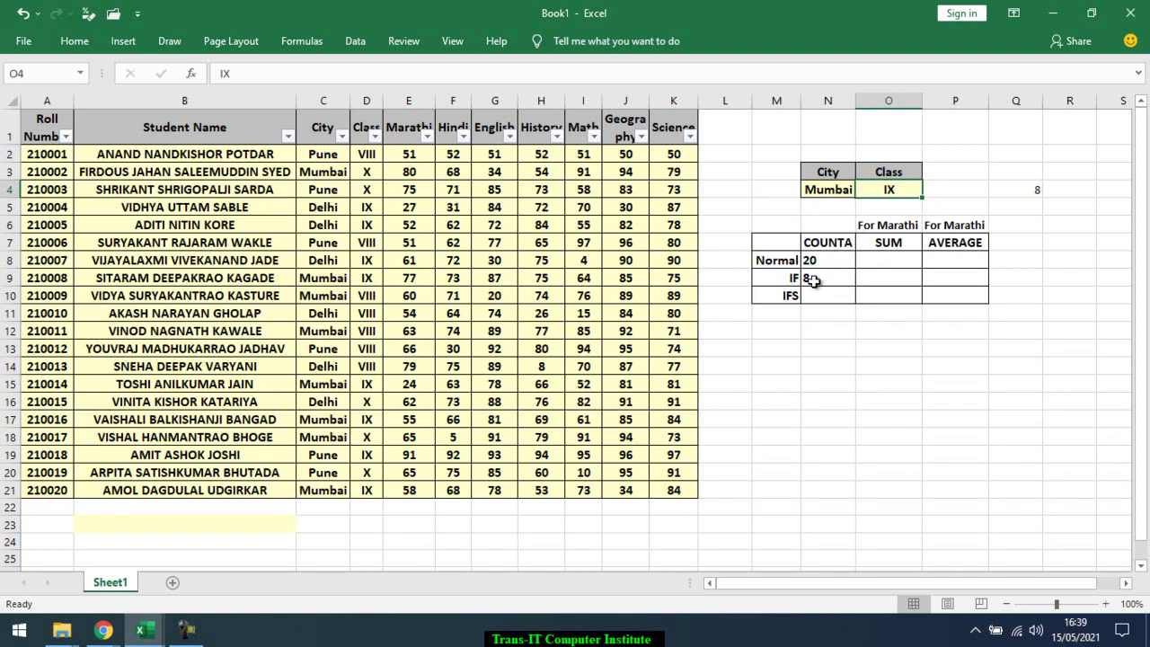
double_click(811, 280)
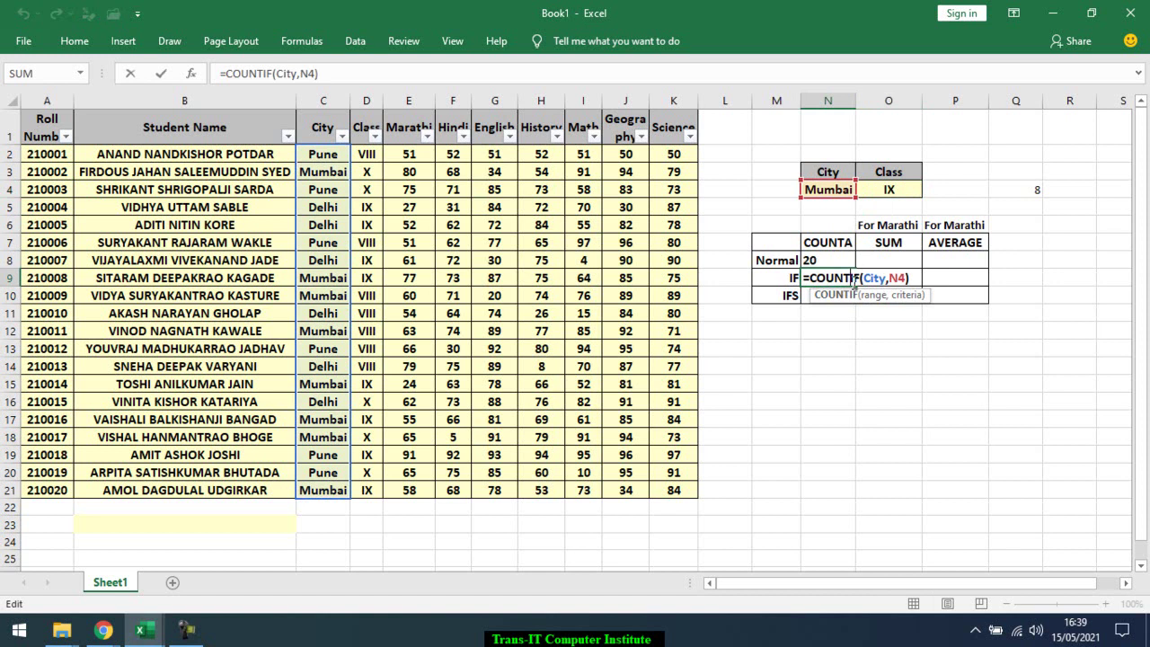
left_click(907, 296)
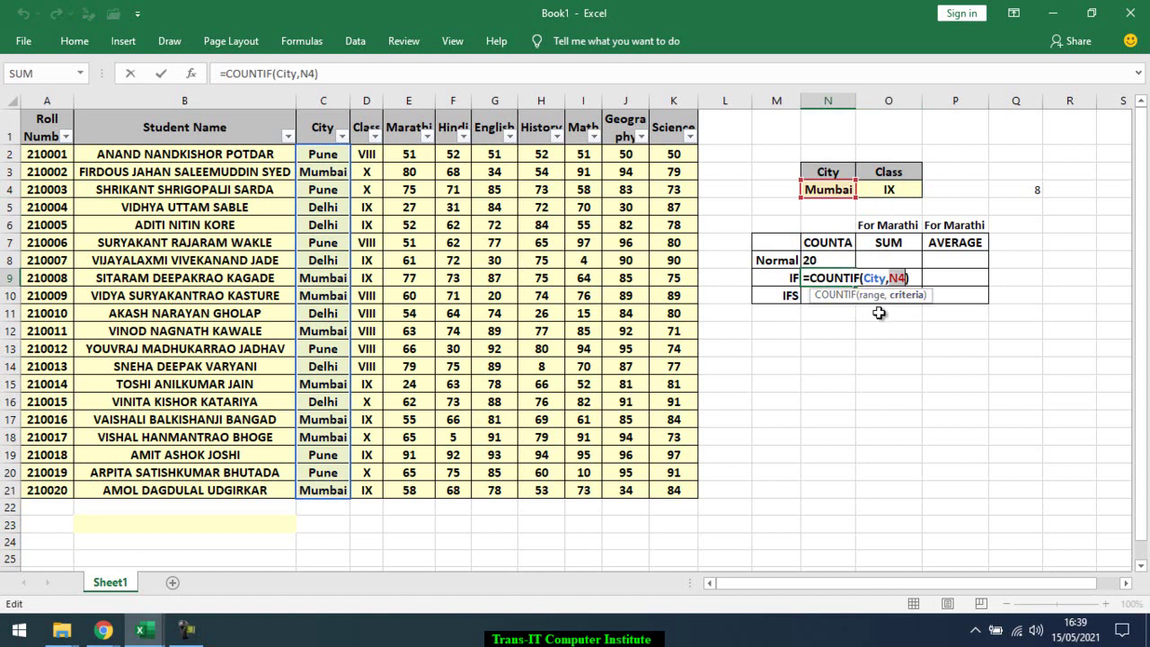
key("ctrl+Return")
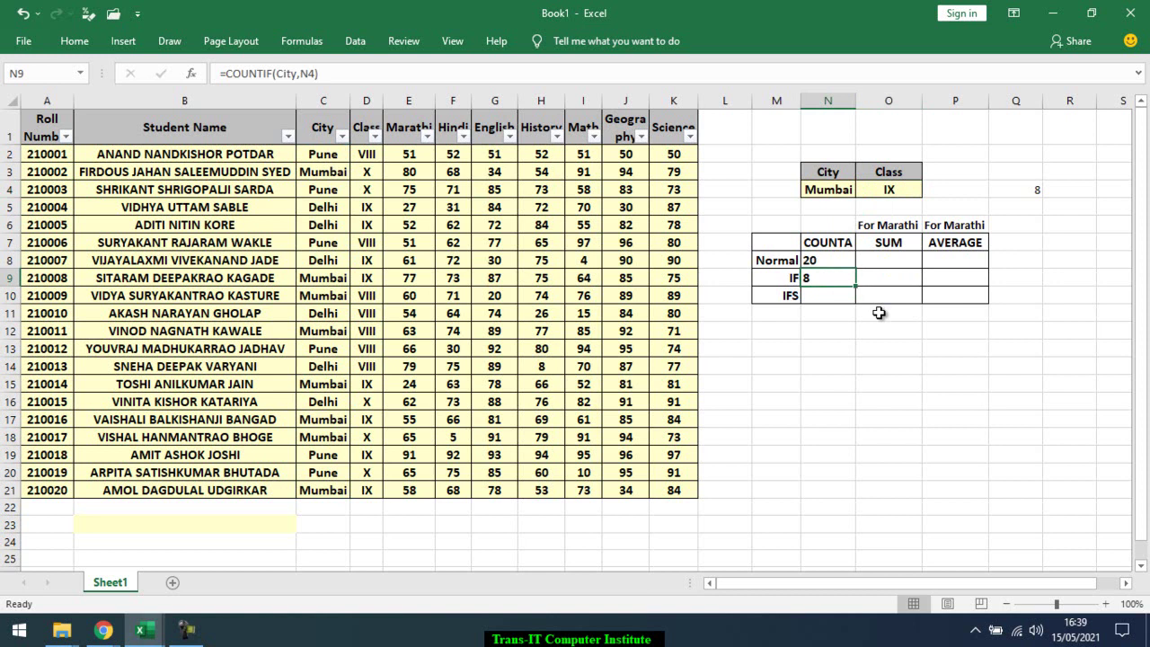
In N10 begin =COUNTIFS(, picking COUNTIFS rather than COUNTIF from autocomplete
left_click(838, 297)
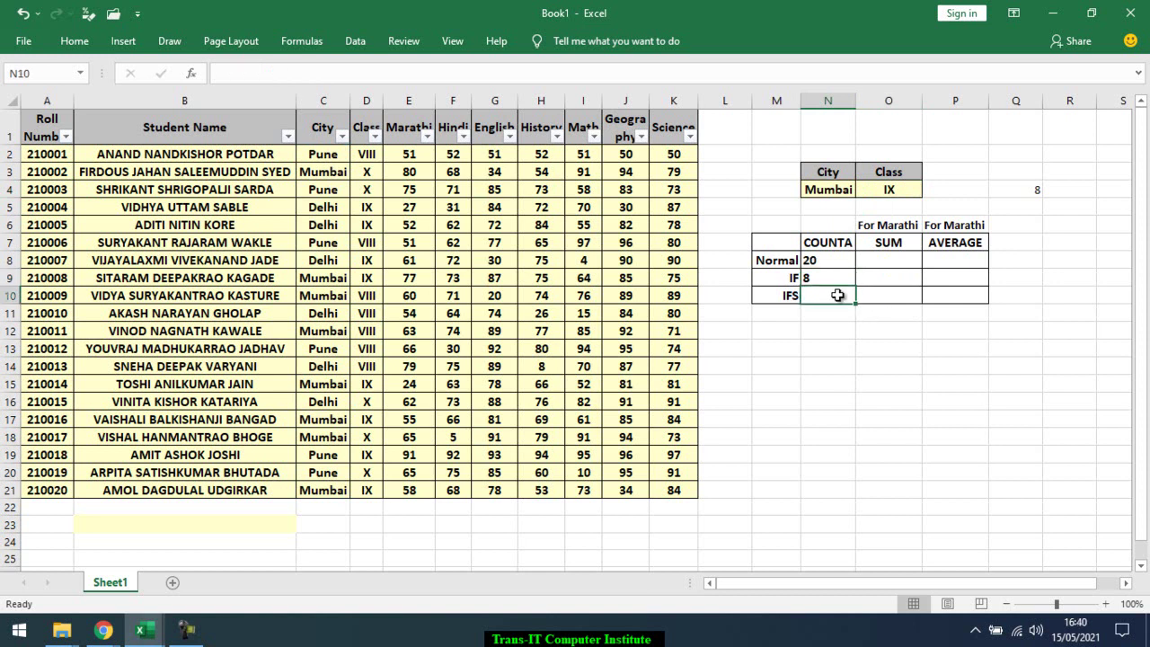
type("=coun")
key("Down")
key("Down")
key("Down")
key("Down")
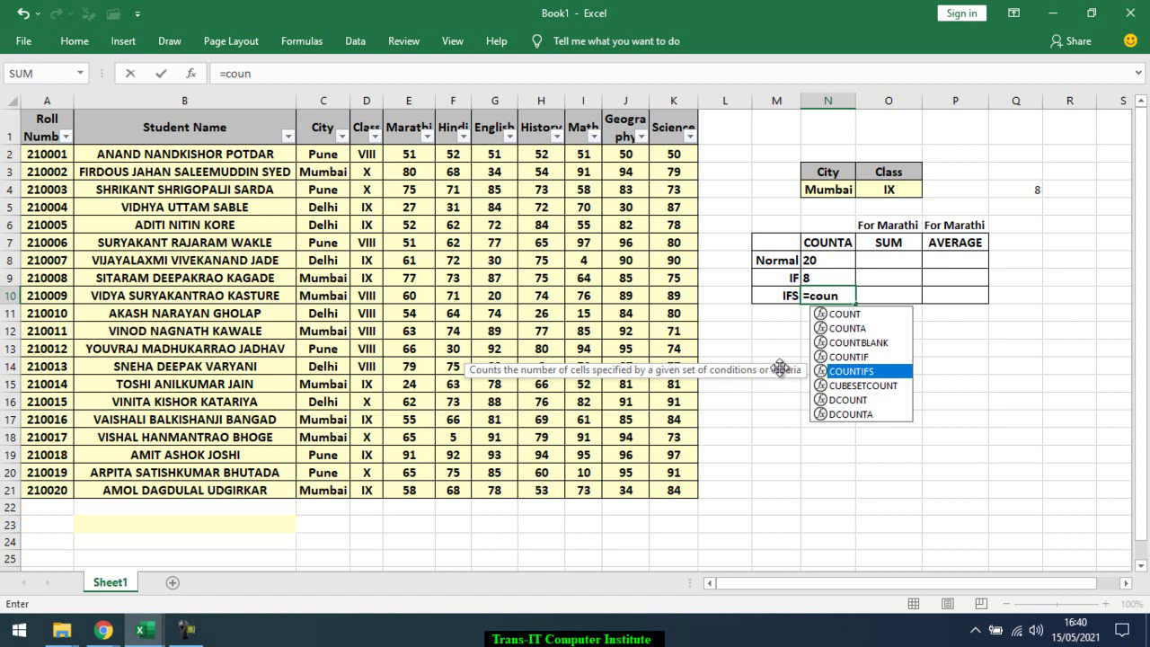
key("Up")
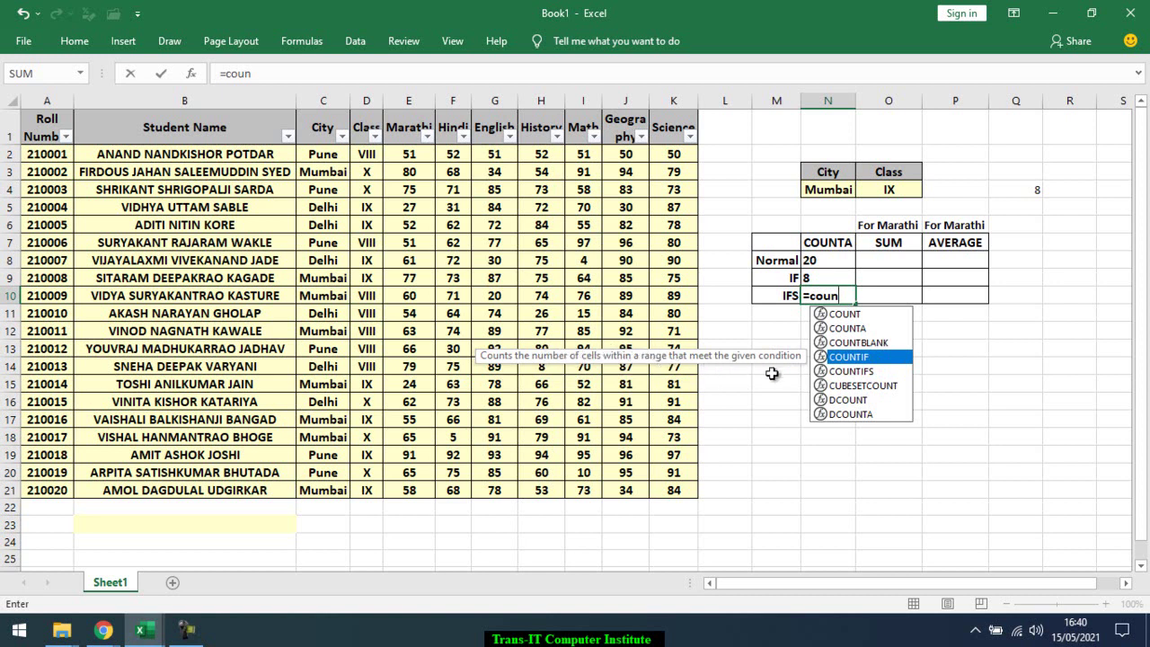
key("Down")
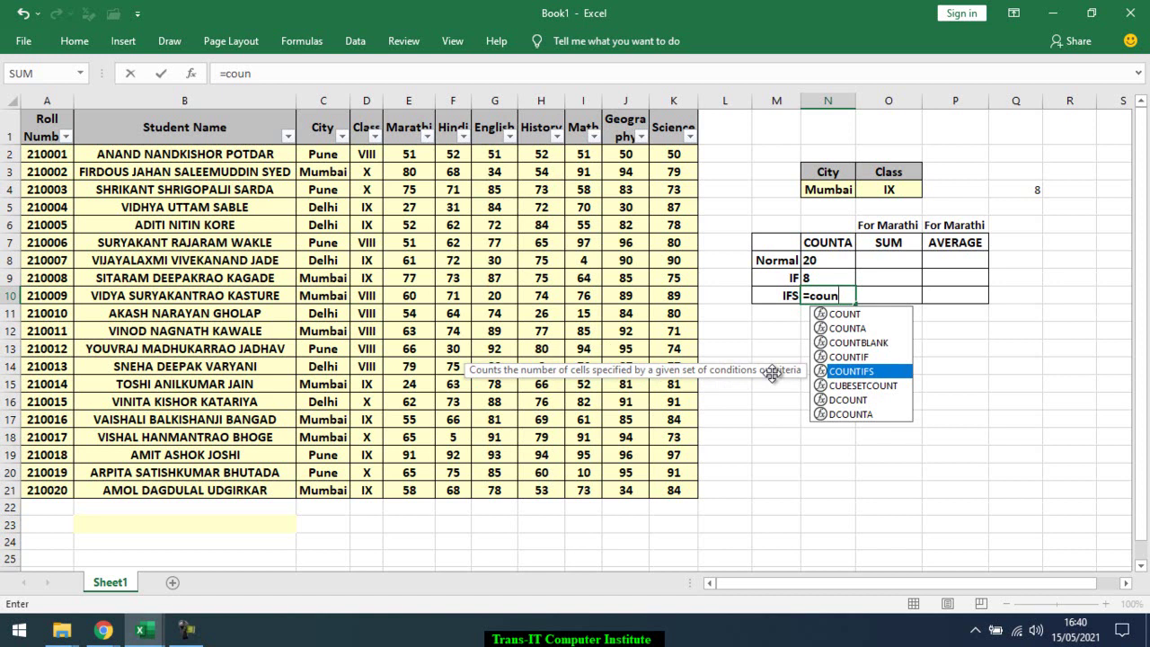
key("Tab")
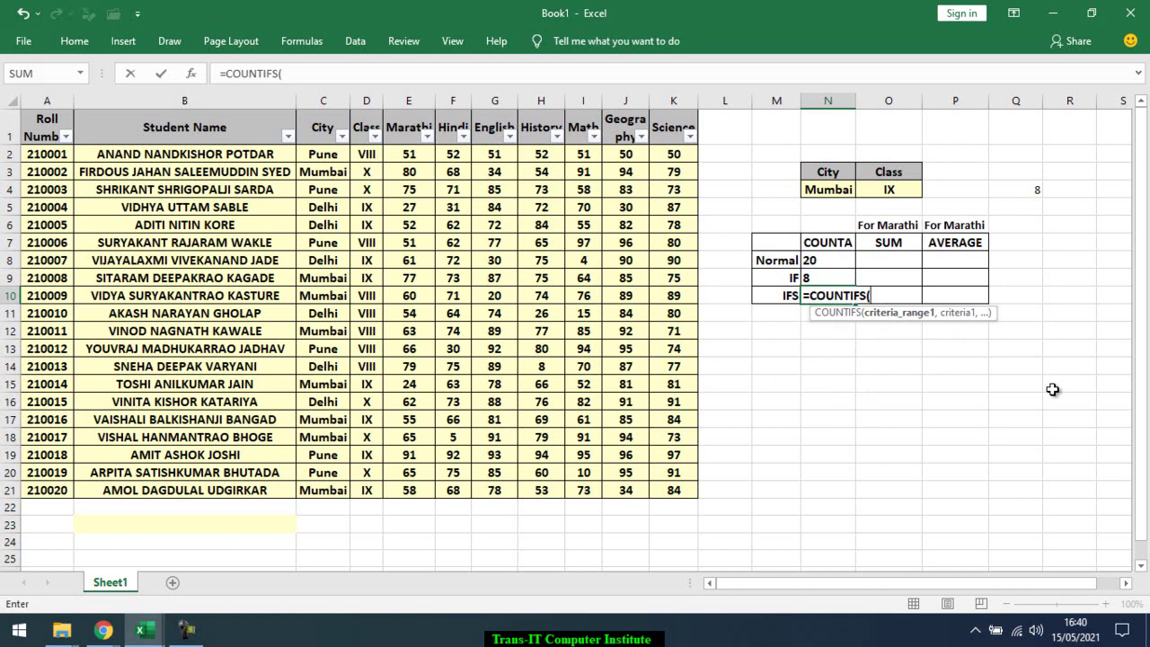
Complete N10 as =COUNTIFS(City,N4,Class,O4), returning 4 Mumbai class IX students
type("city")
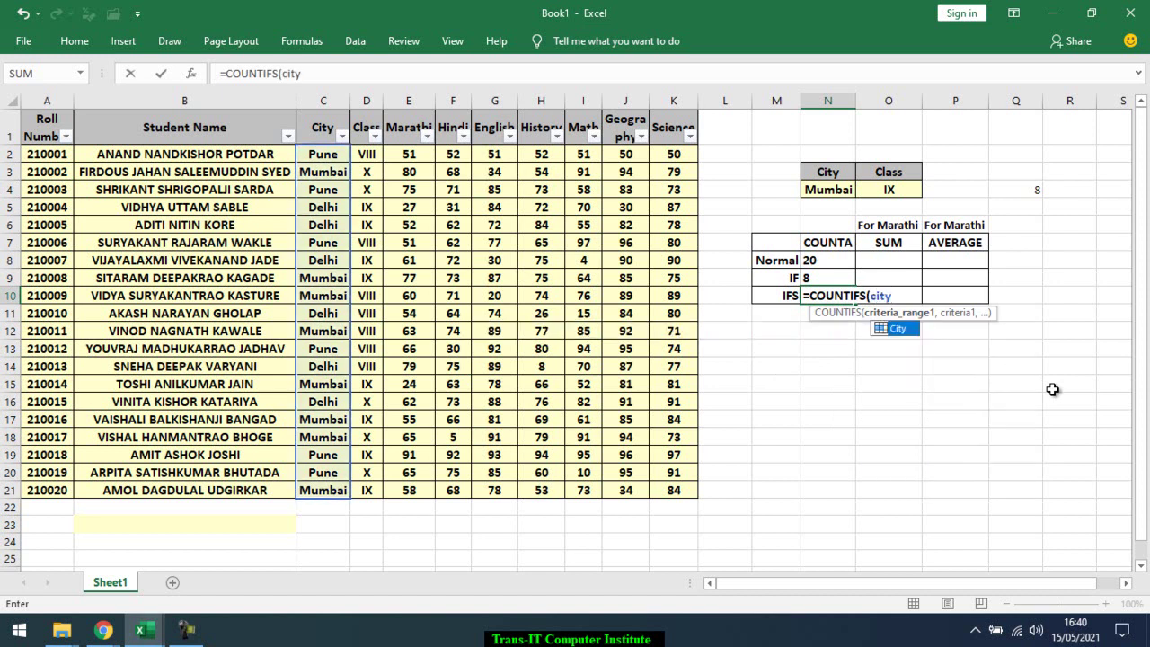
key("Tab")
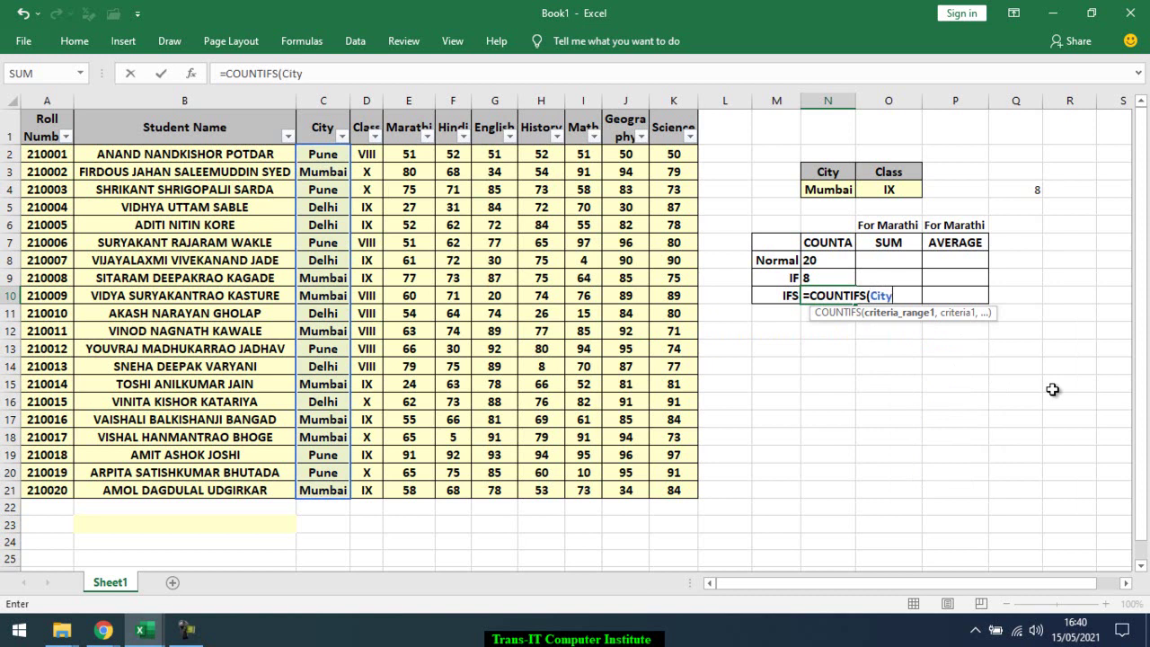
type(",")
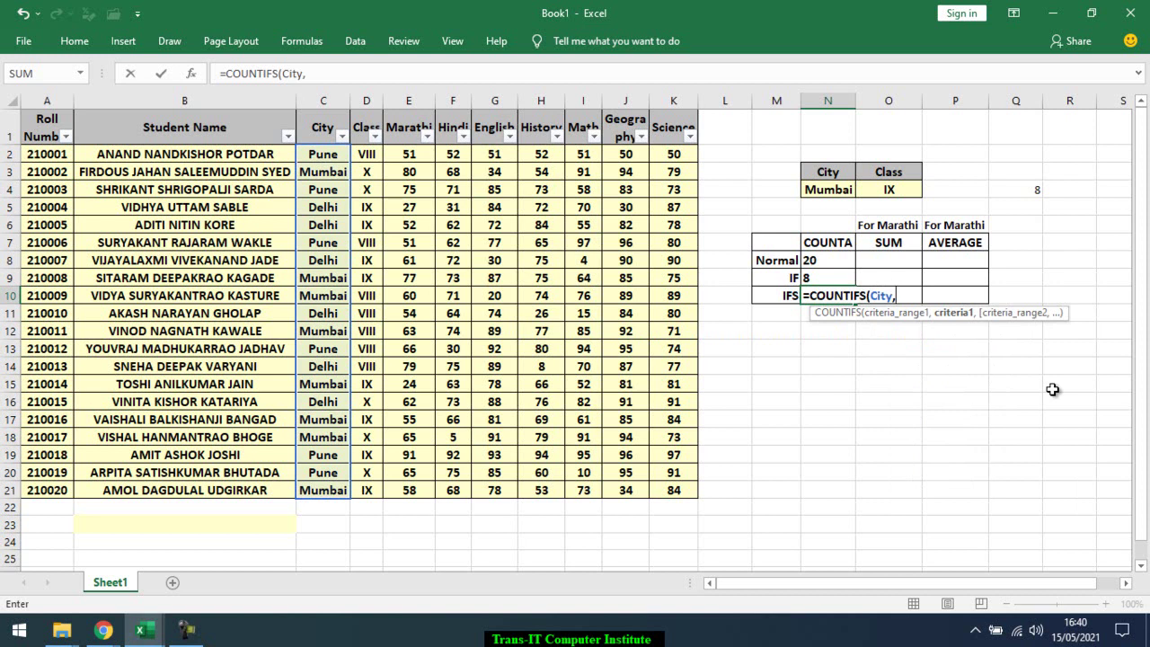
left_click(829, 189)
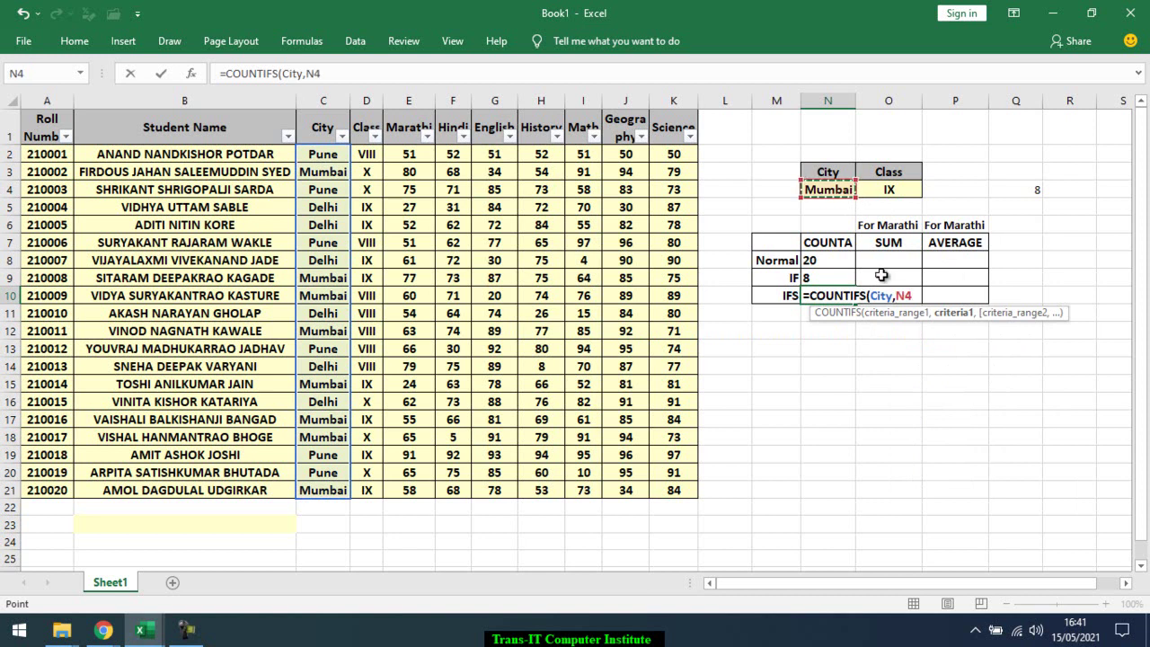
type(",")
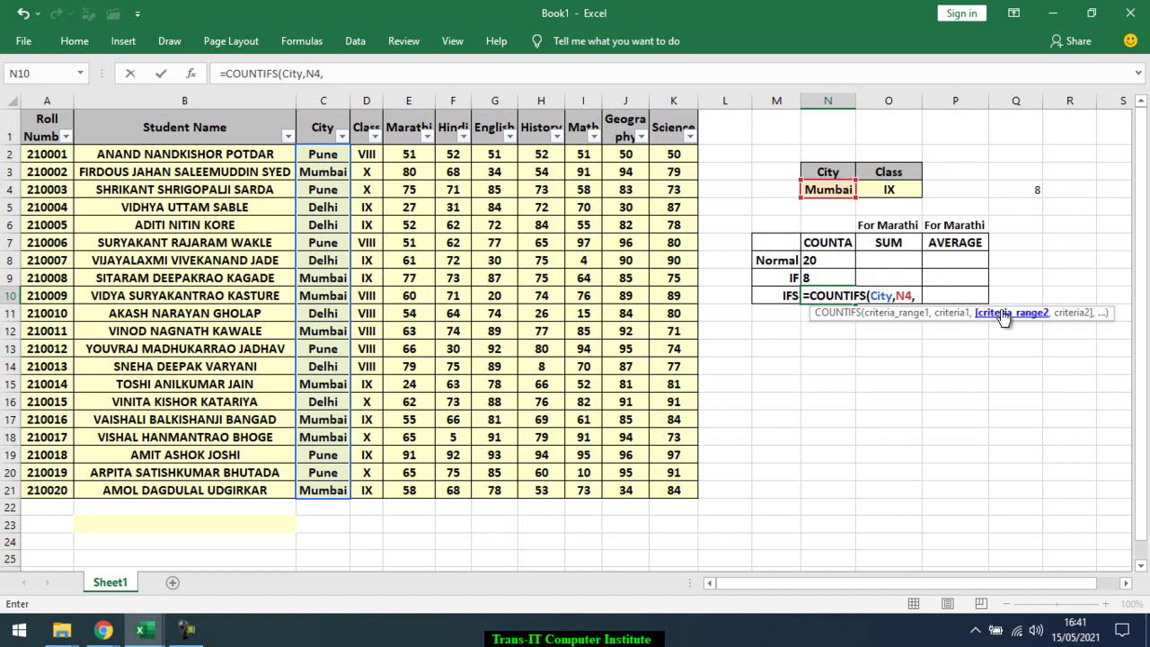
type("cla")
key("Tab")
type(",")
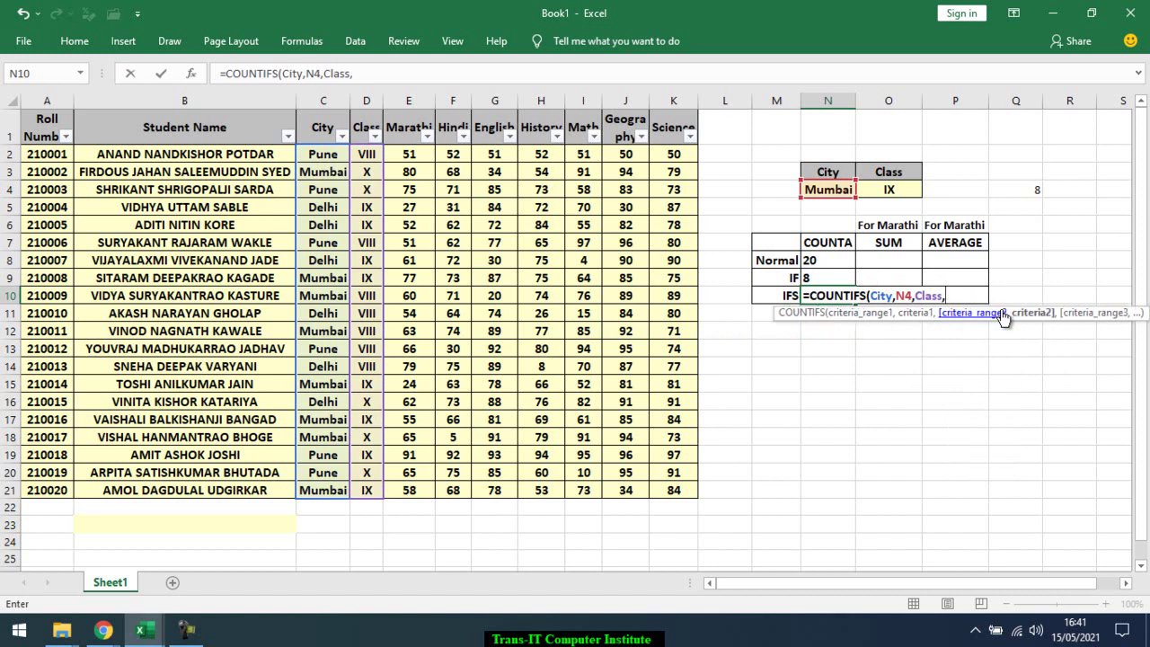
left_click(903, 190)
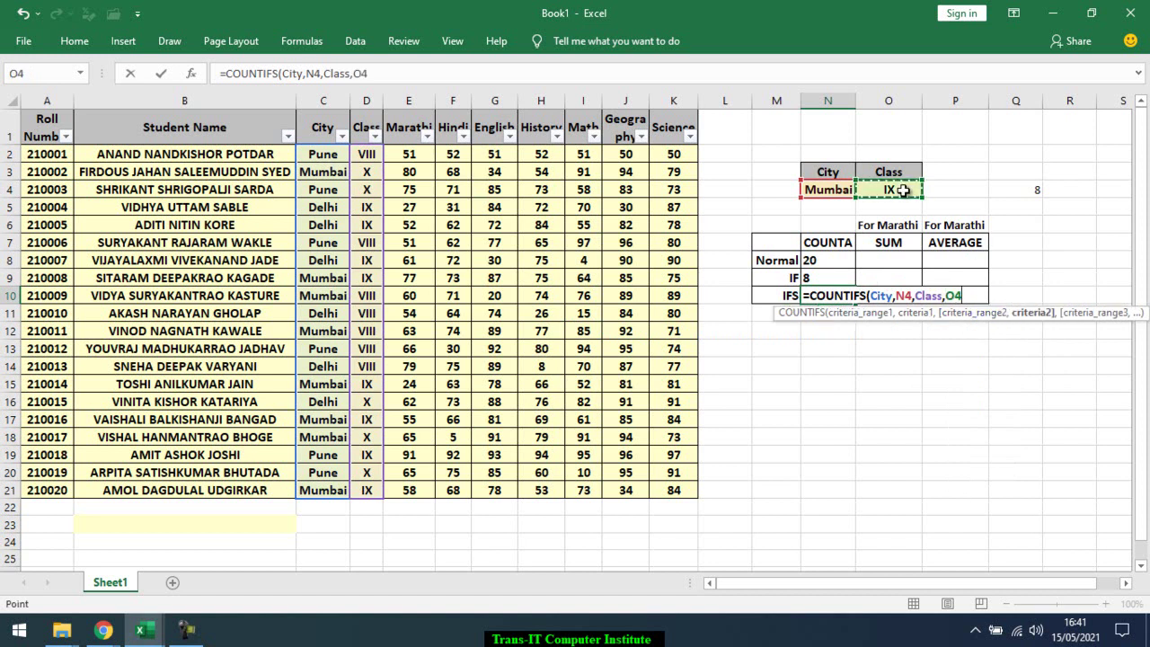
type(")")
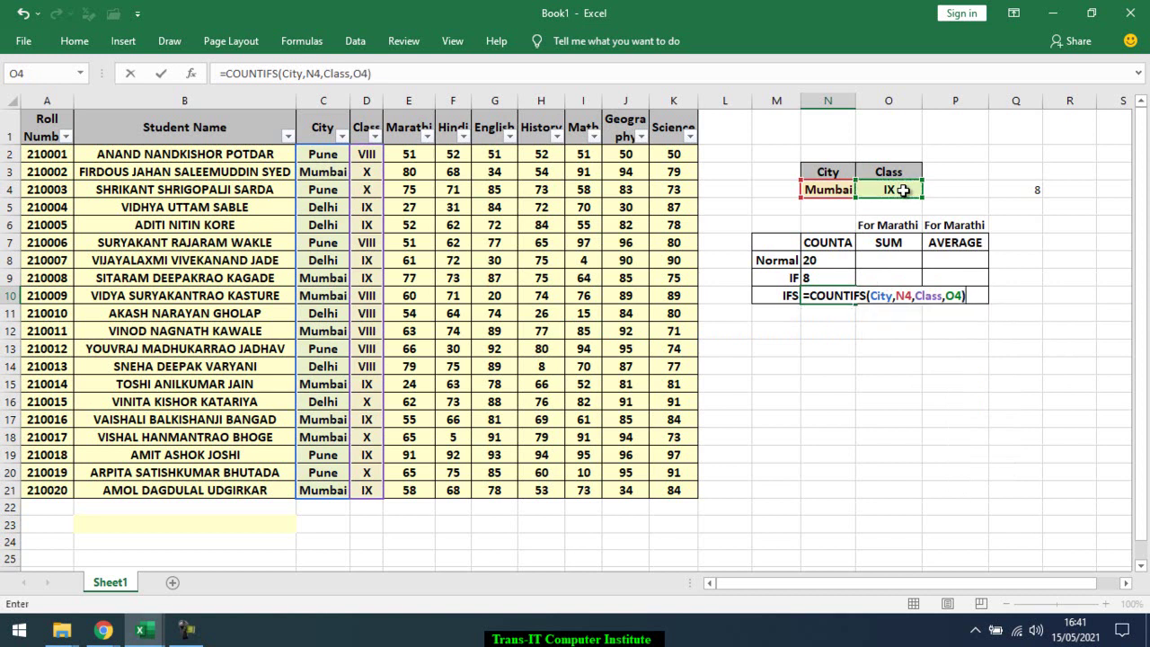
key("Return")
key("Up")
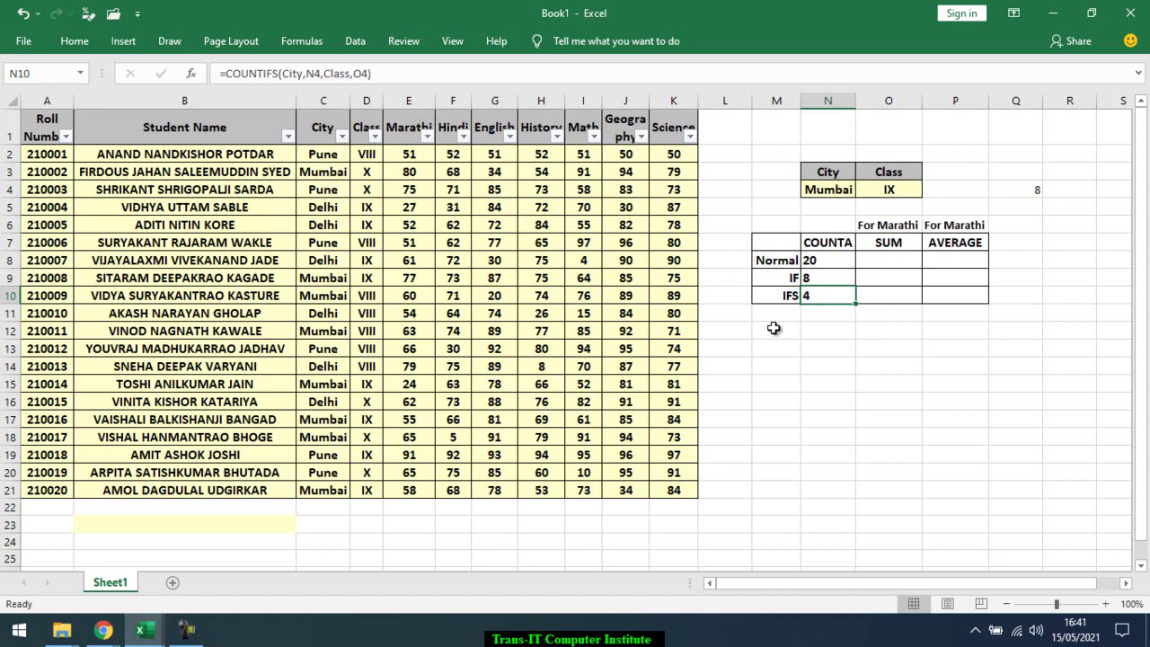
left_click(319, 171)
left_click(361, 171)
type("ix")
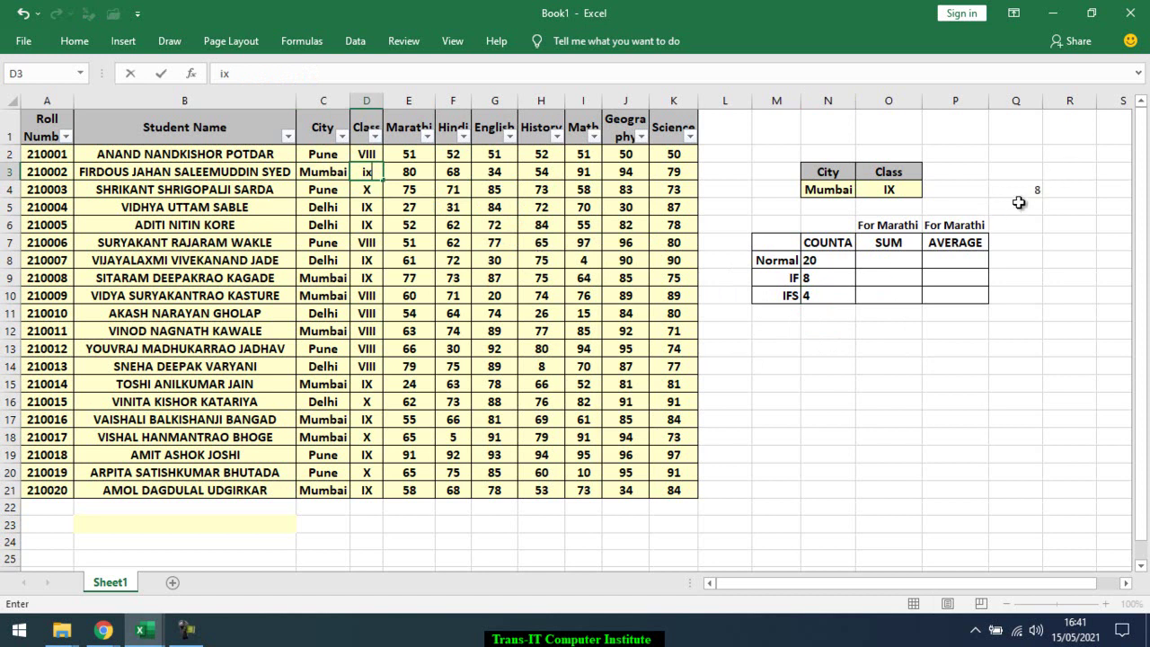
key("Return")
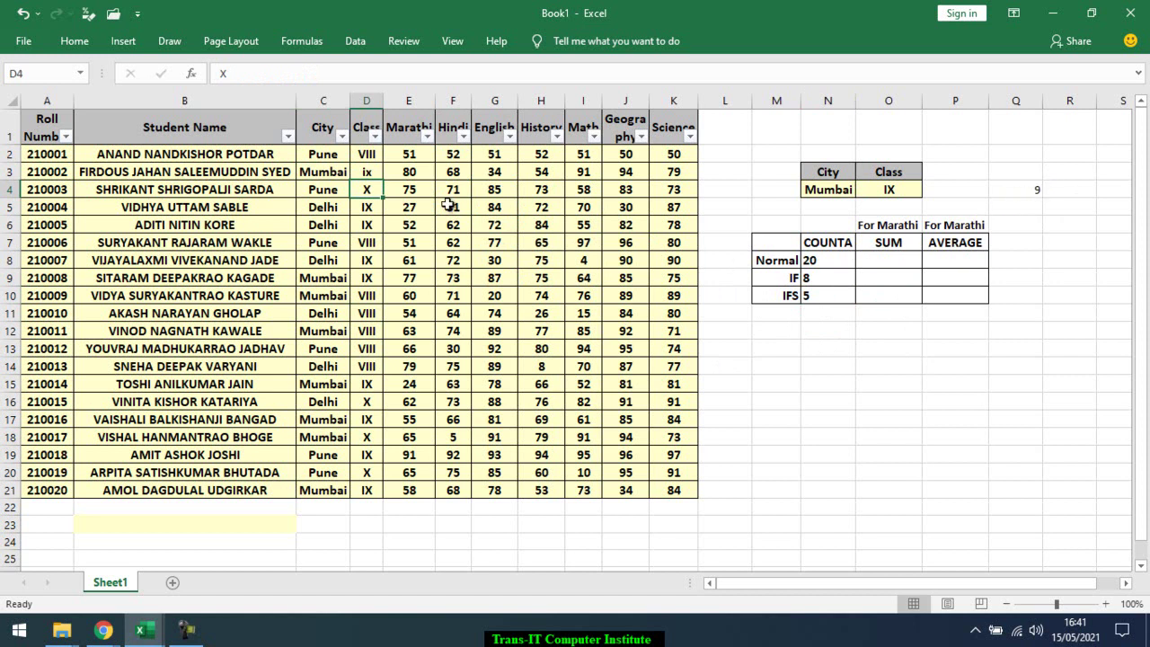
key("ctrl+z")
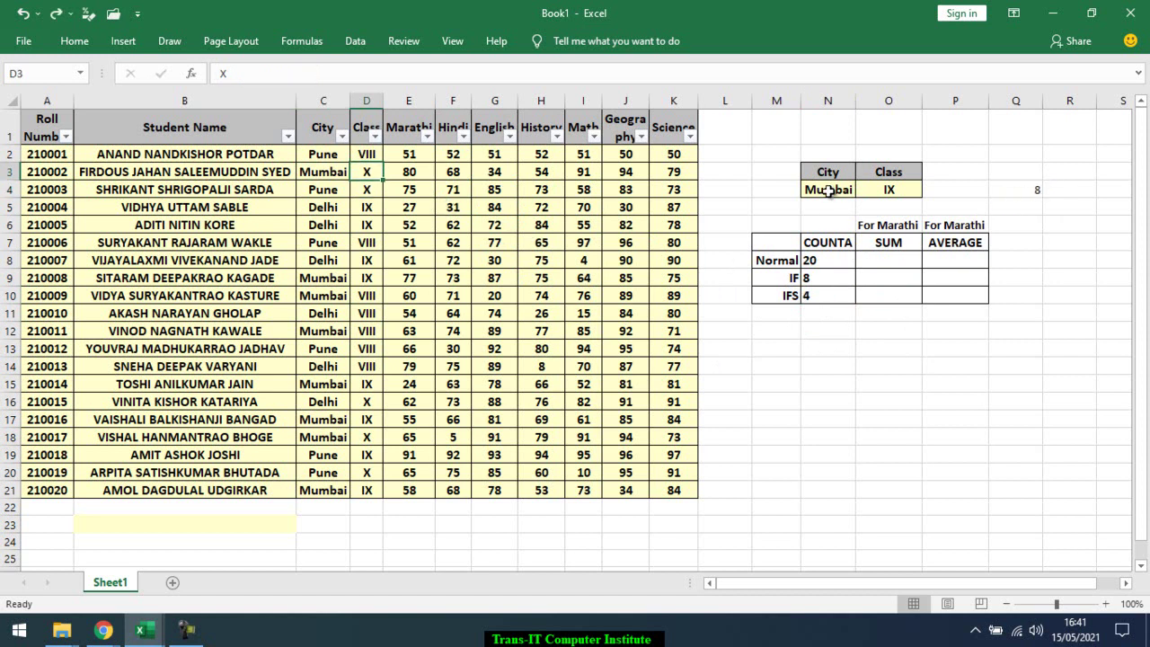
left_click(827, 188)
left_click_drag(875, 190, 827, 189)
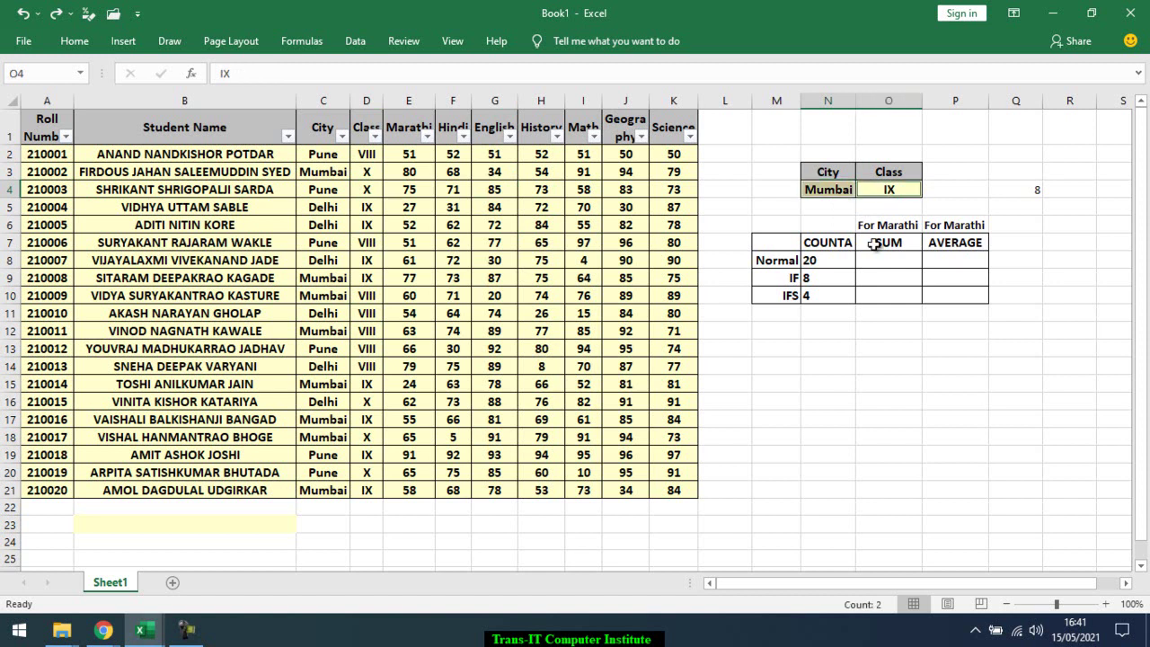
left_click(811, 302)
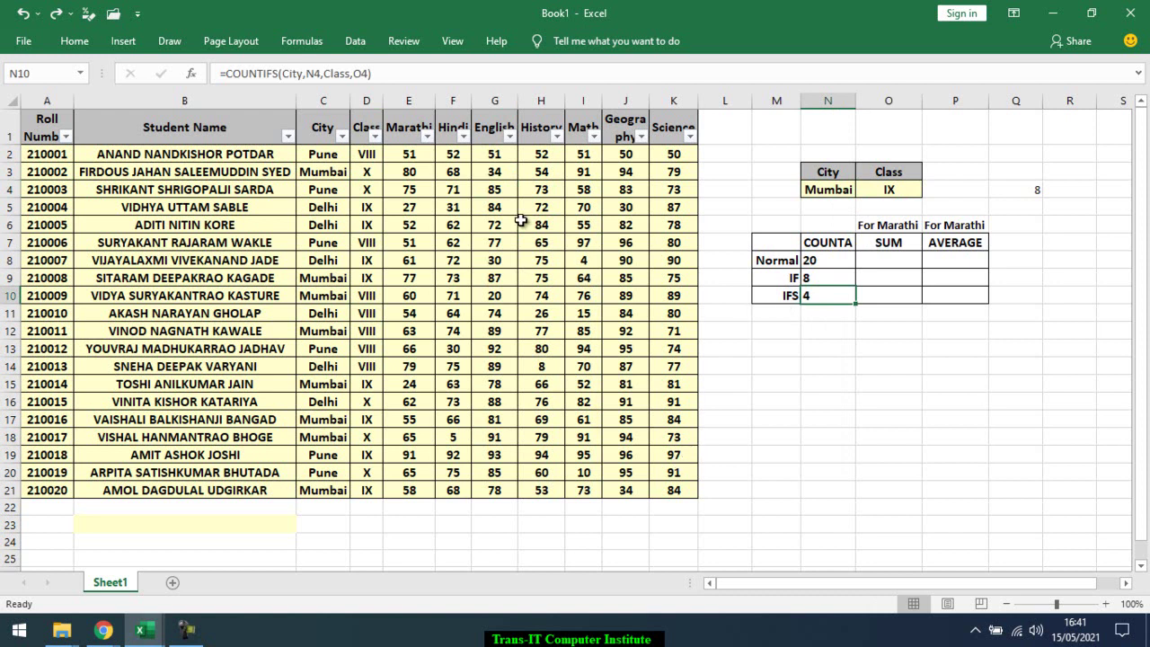
left_click(333, 159)
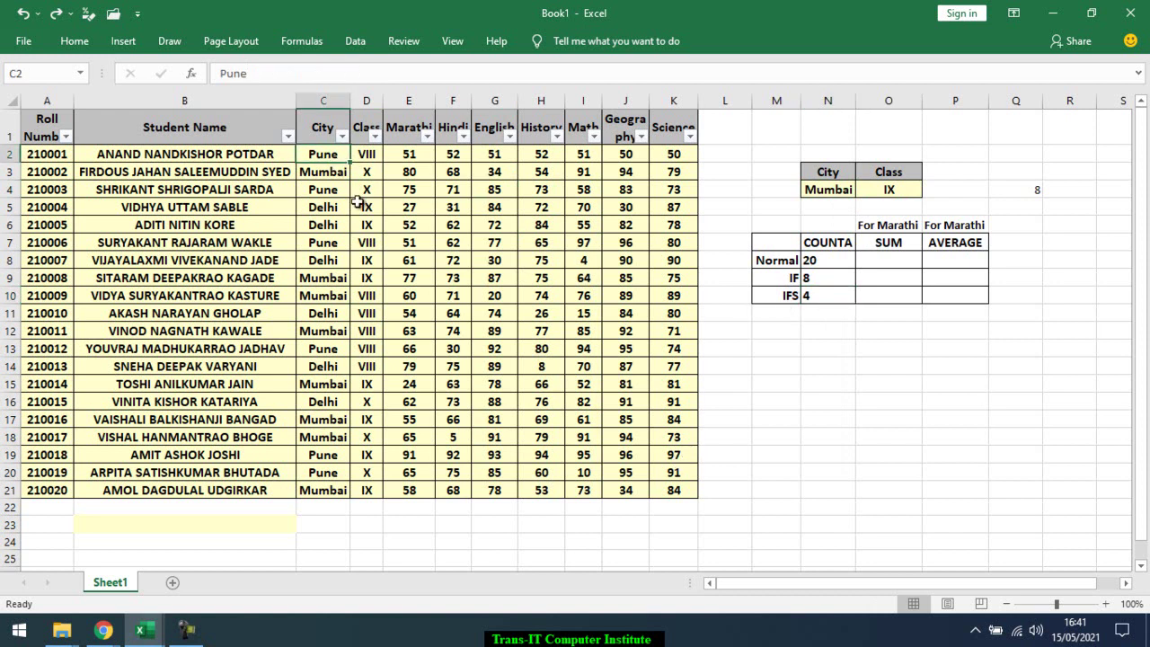
left_click(366, 155)
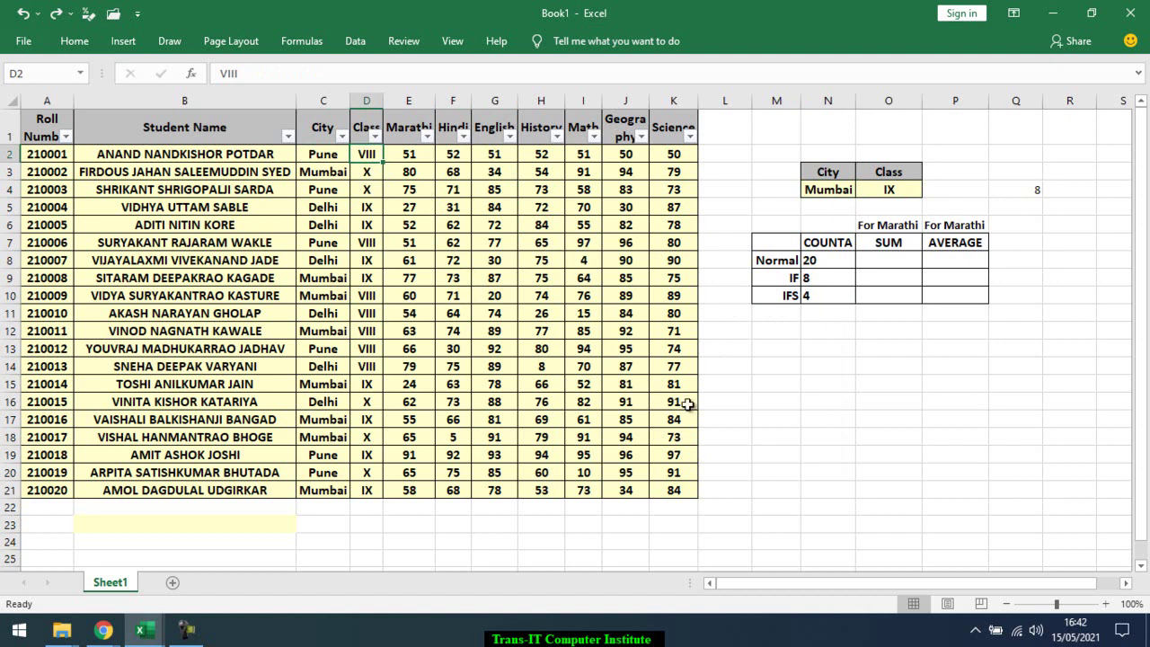
left_click(825, 350)
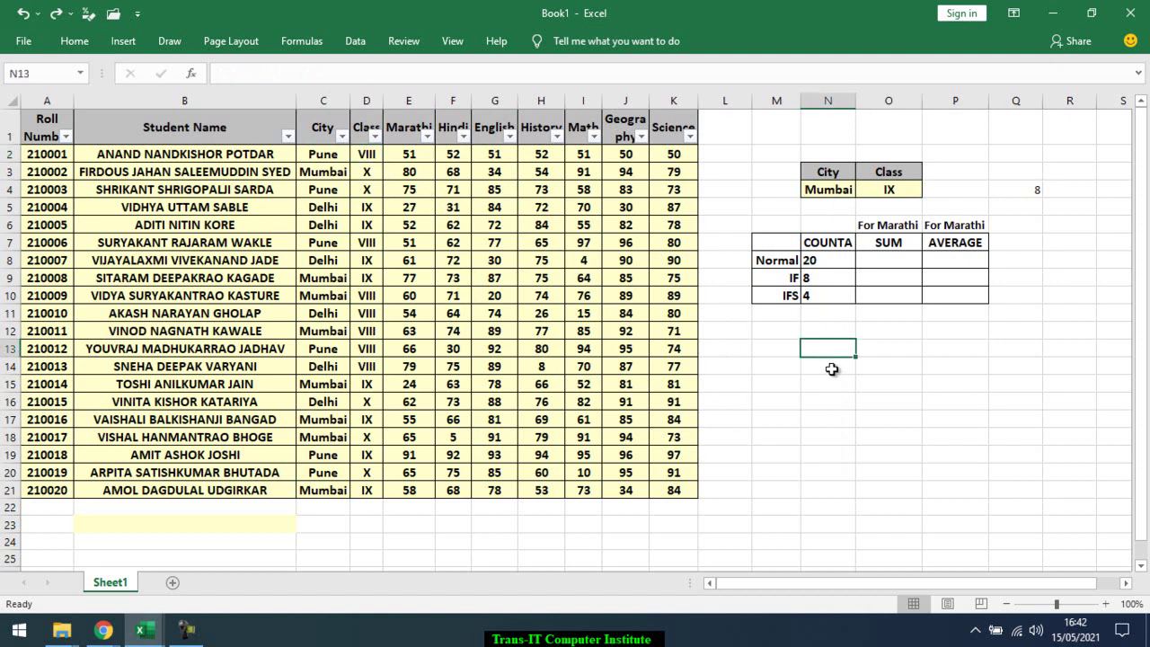
left_click(328, 173)
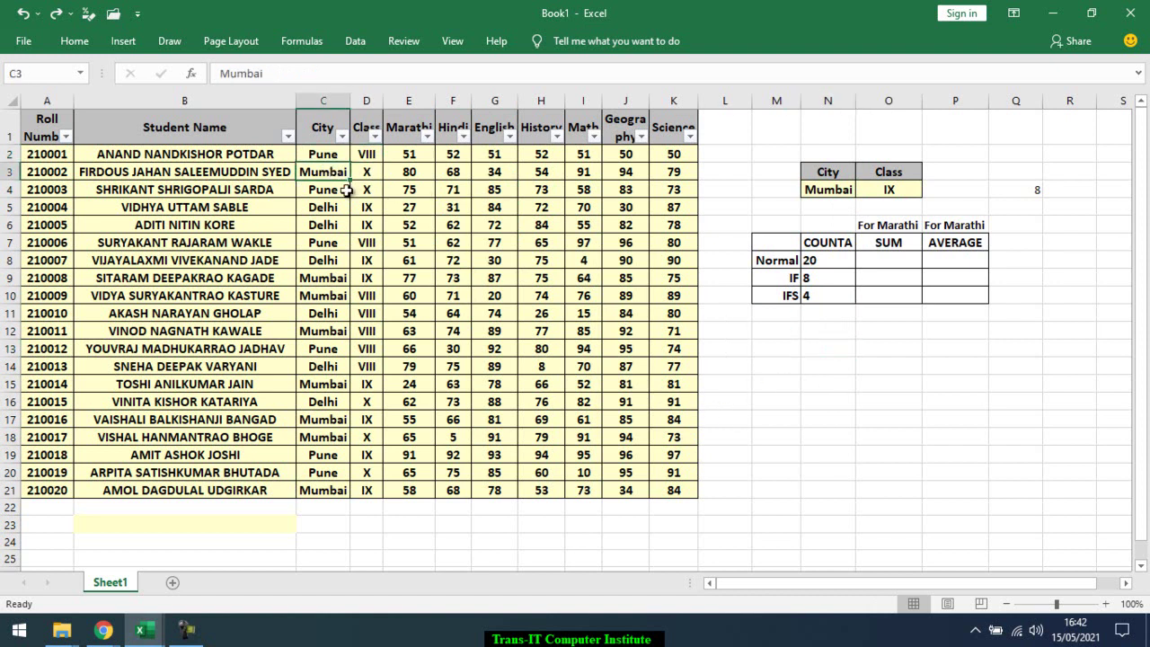
left_click(368, 172)
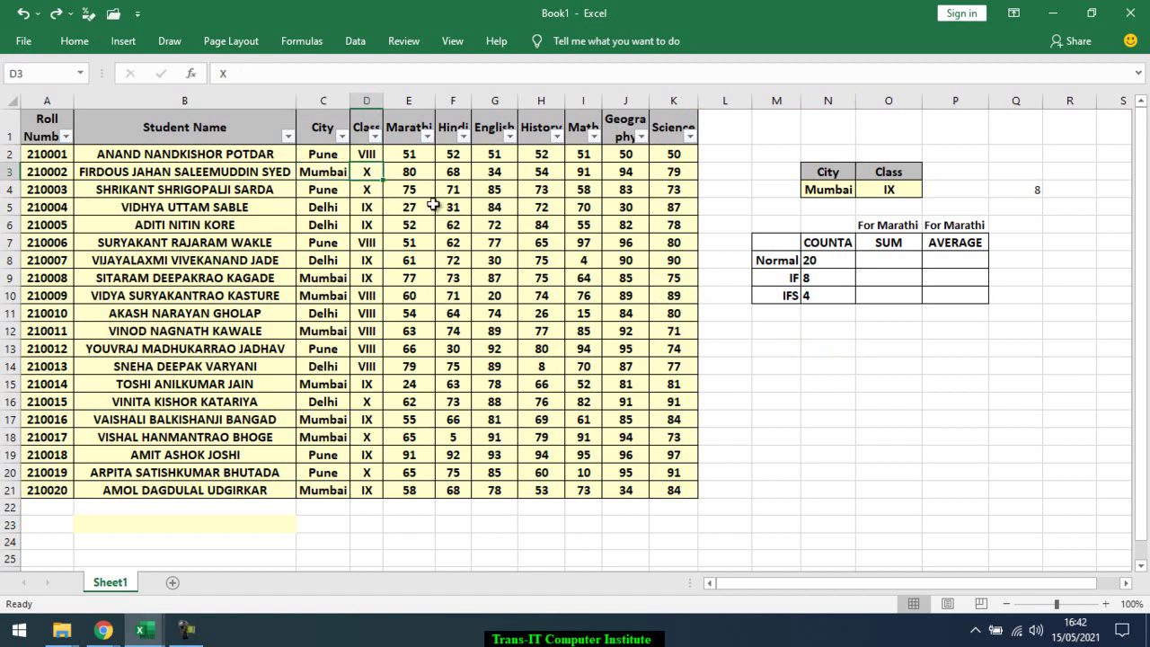
left_click(432, 206)
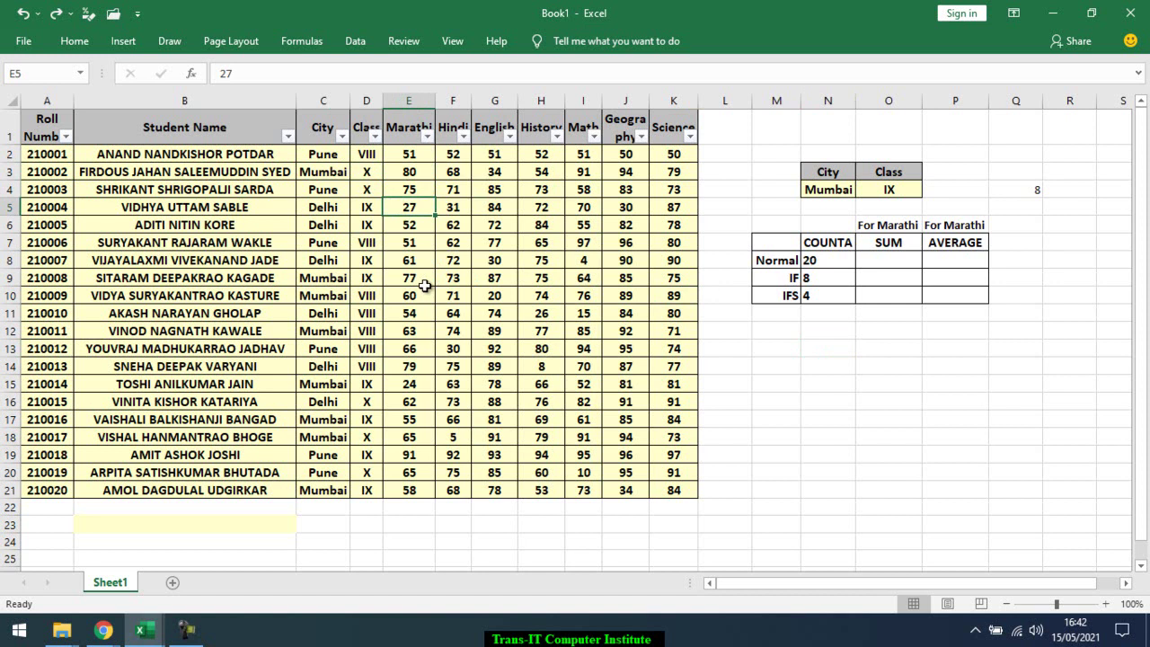
left_click(792, 332)
left_click(804, 352)
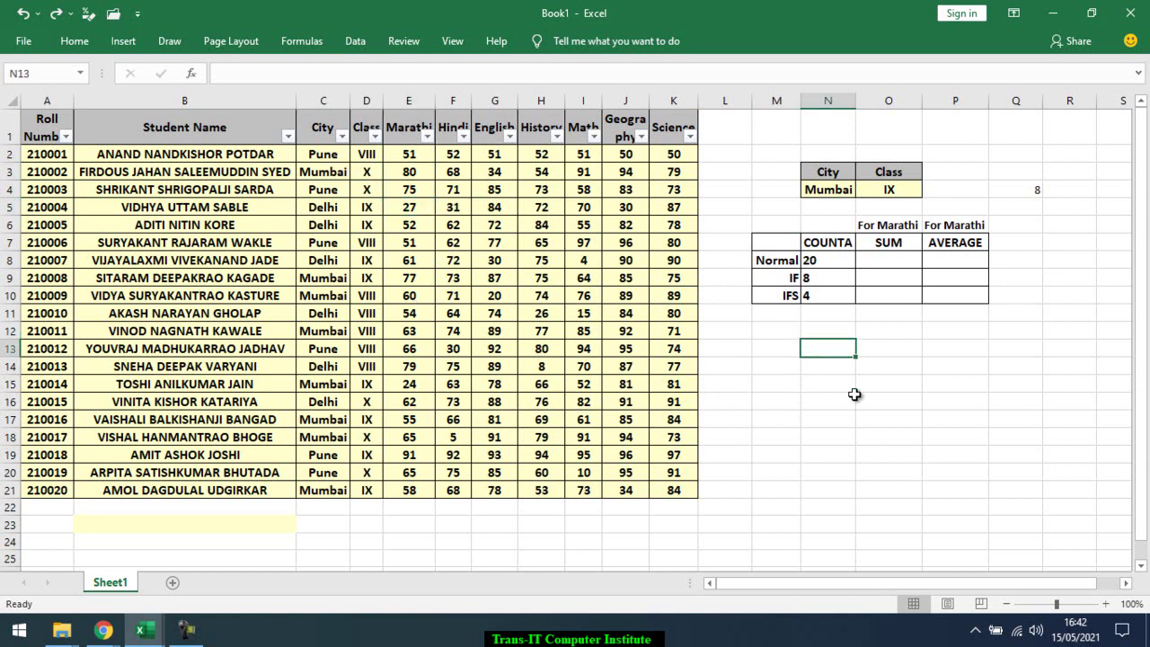
Start N13's COUNTIFS formula with the City,N4 and Class,O4 criteria pairs
type("=couni")
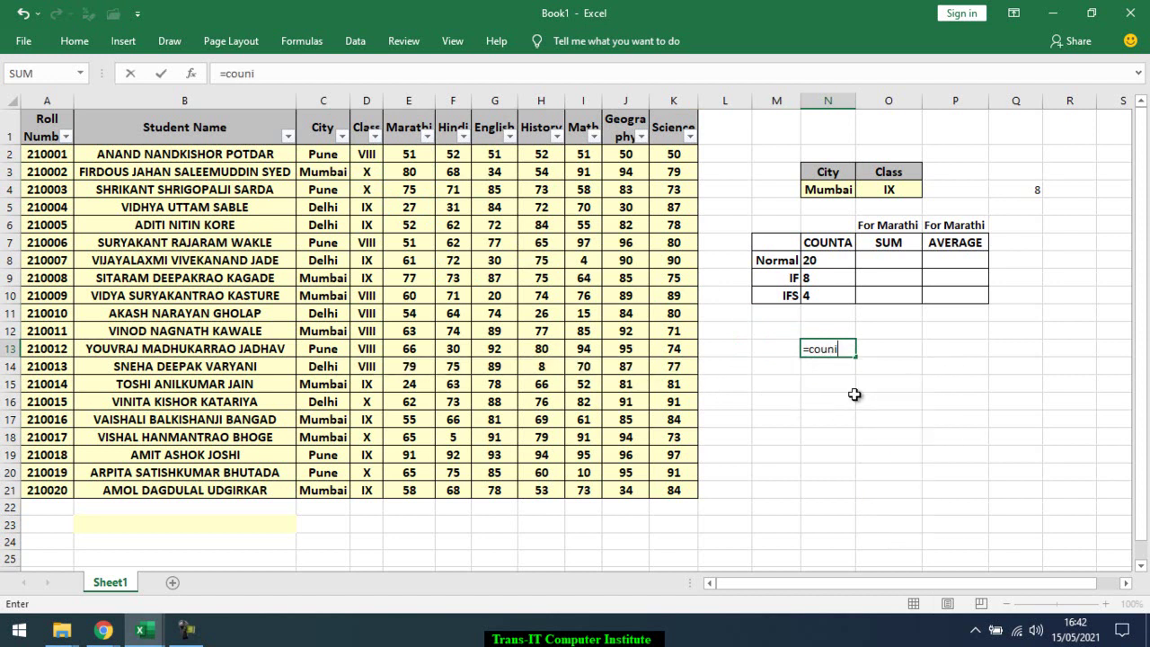
key("BackSpace")
key("Down")
key("Down")
key("Down")
key("Down")
key("Tab")
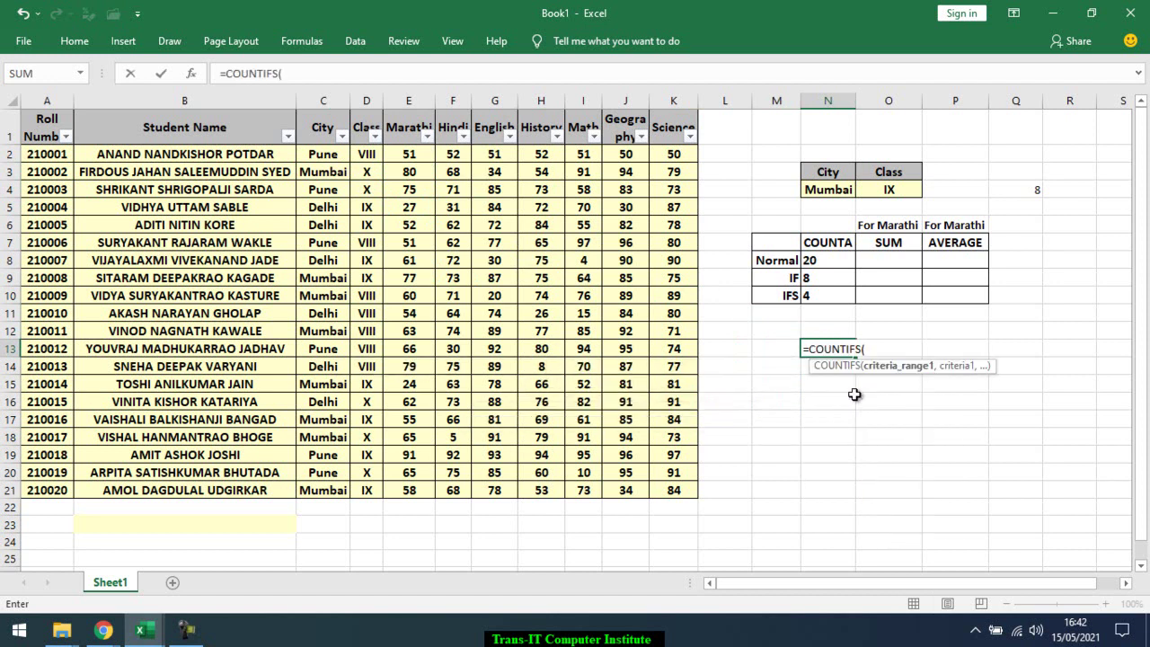
type("cit")
key("Tab")
type(",")
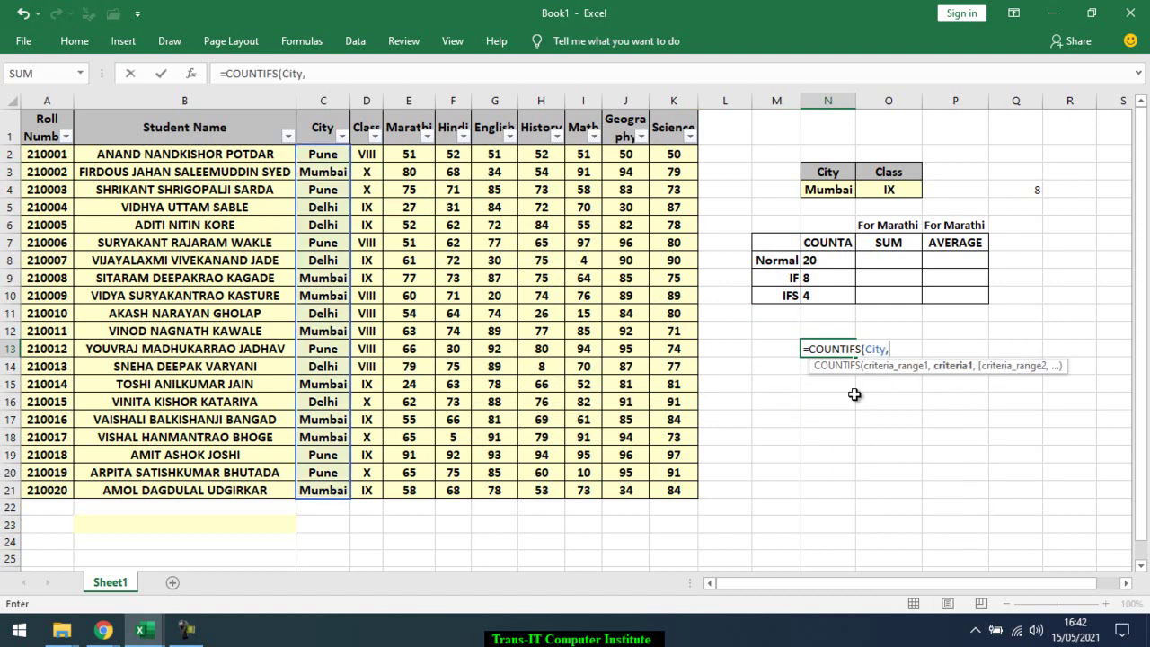
left_click(840, 190)
type(",")
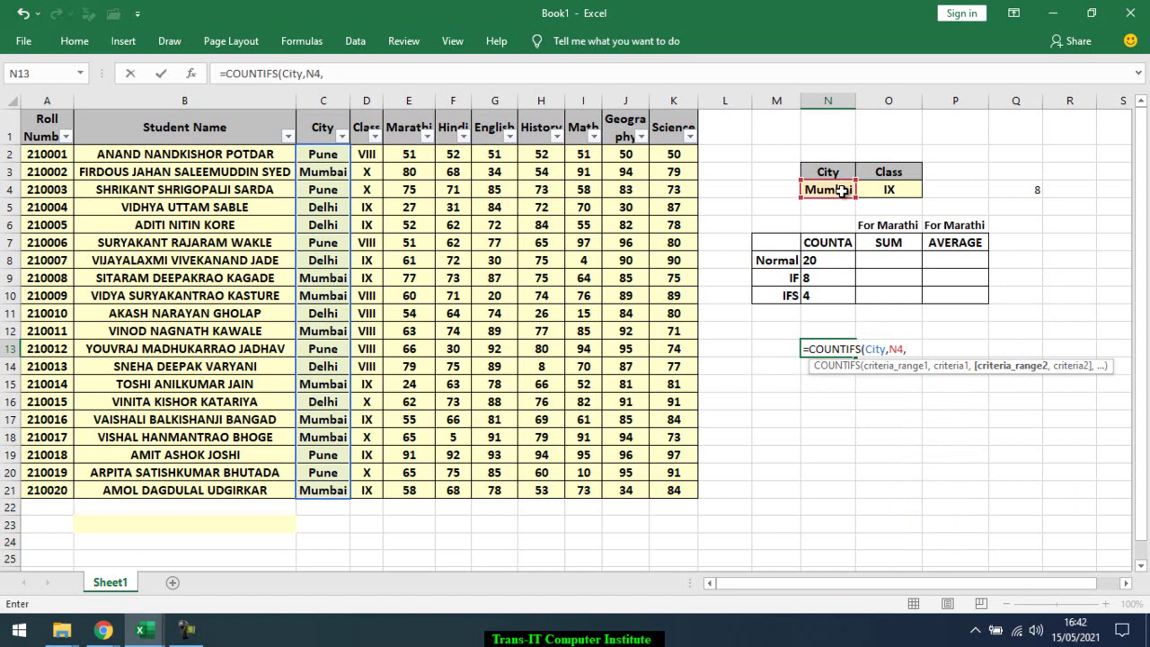
type("cl")
key("Tab")
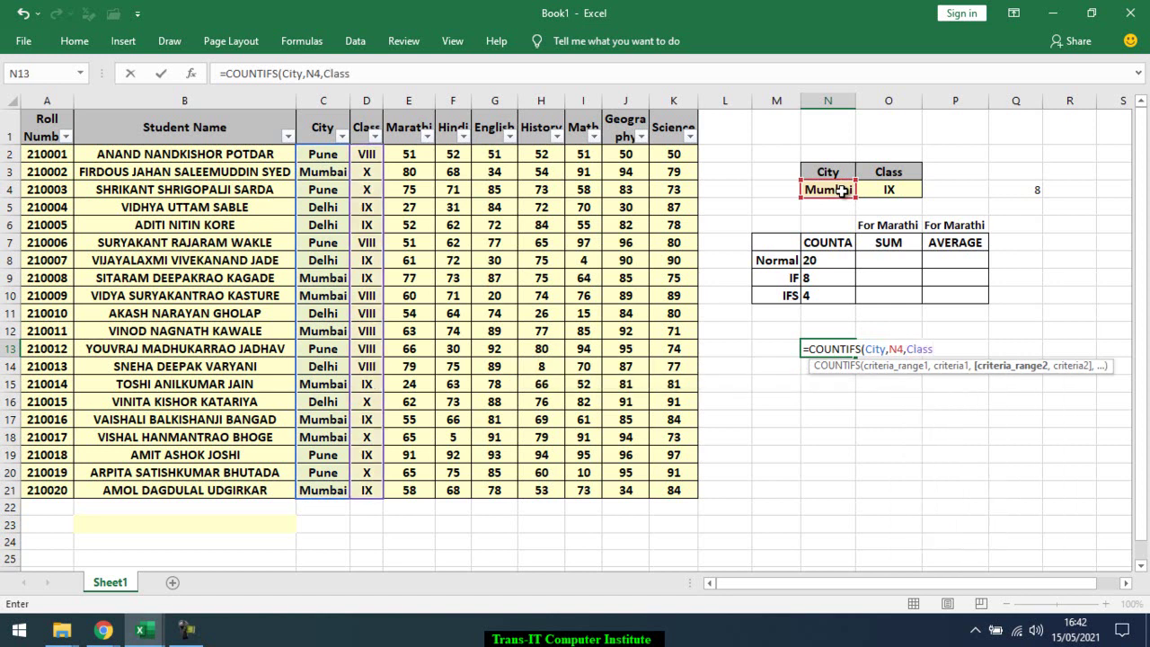
type(",")
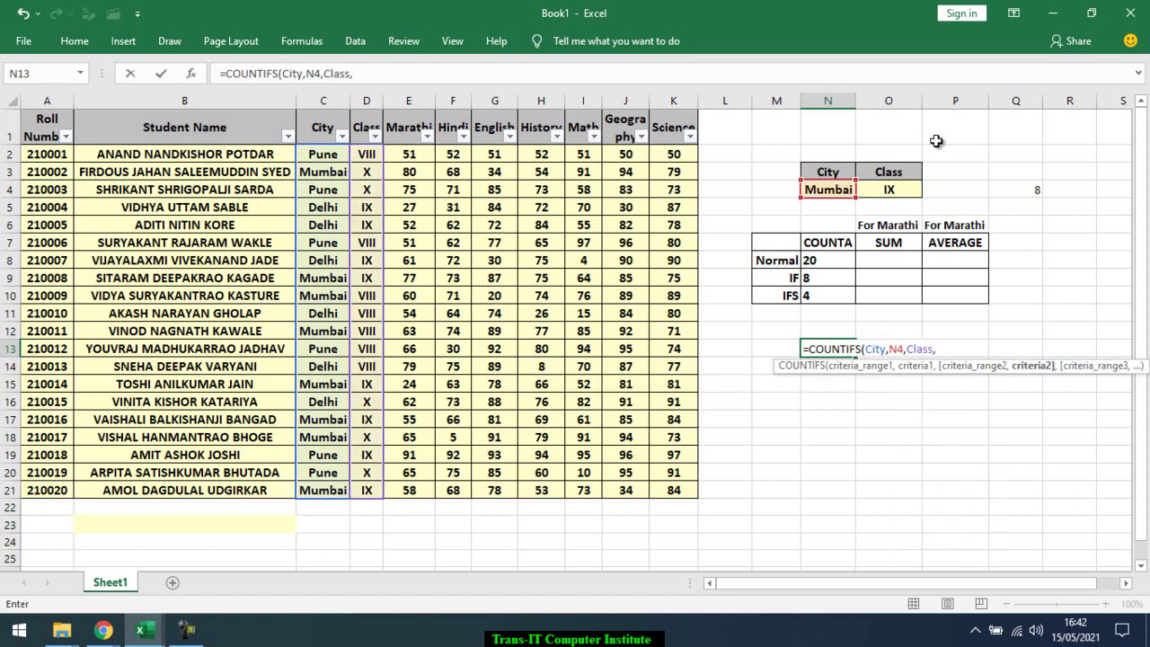
left_click(901, 200)
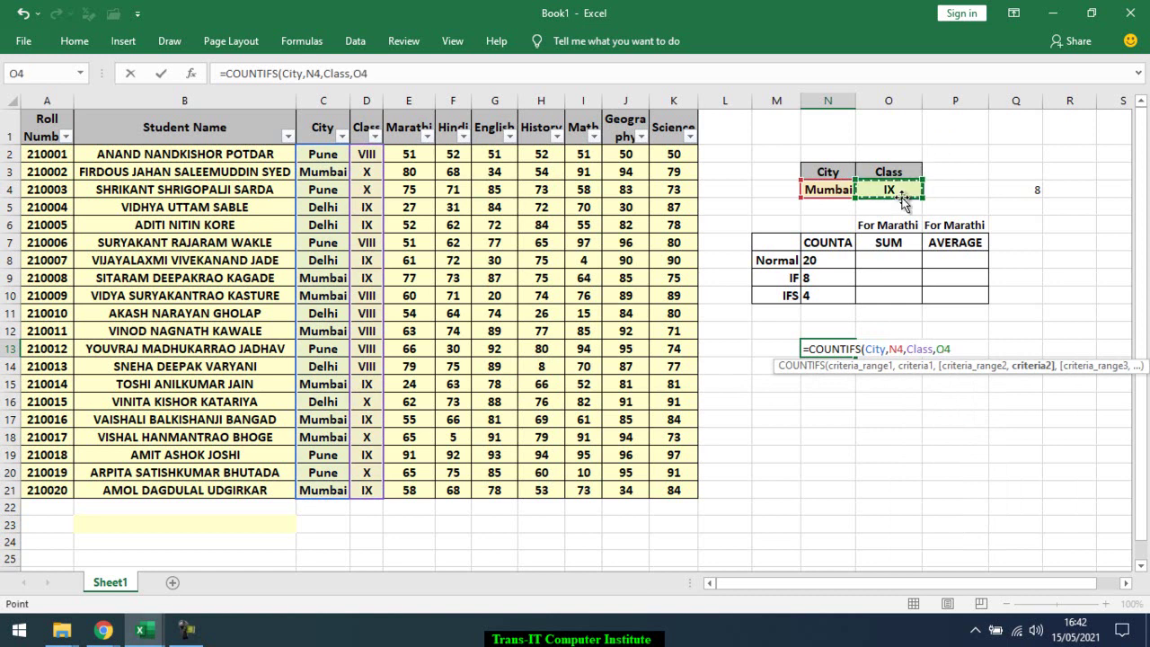
Add the Marathi,">=60" criterion and commit, giving 1
type(",")
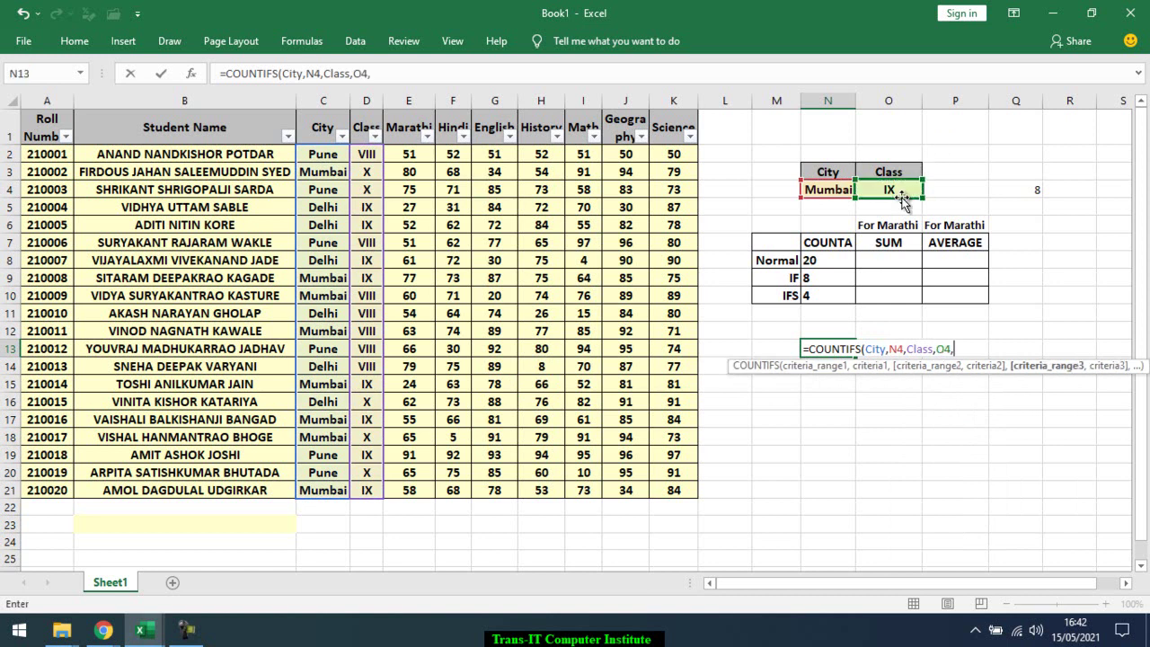
type("mar")
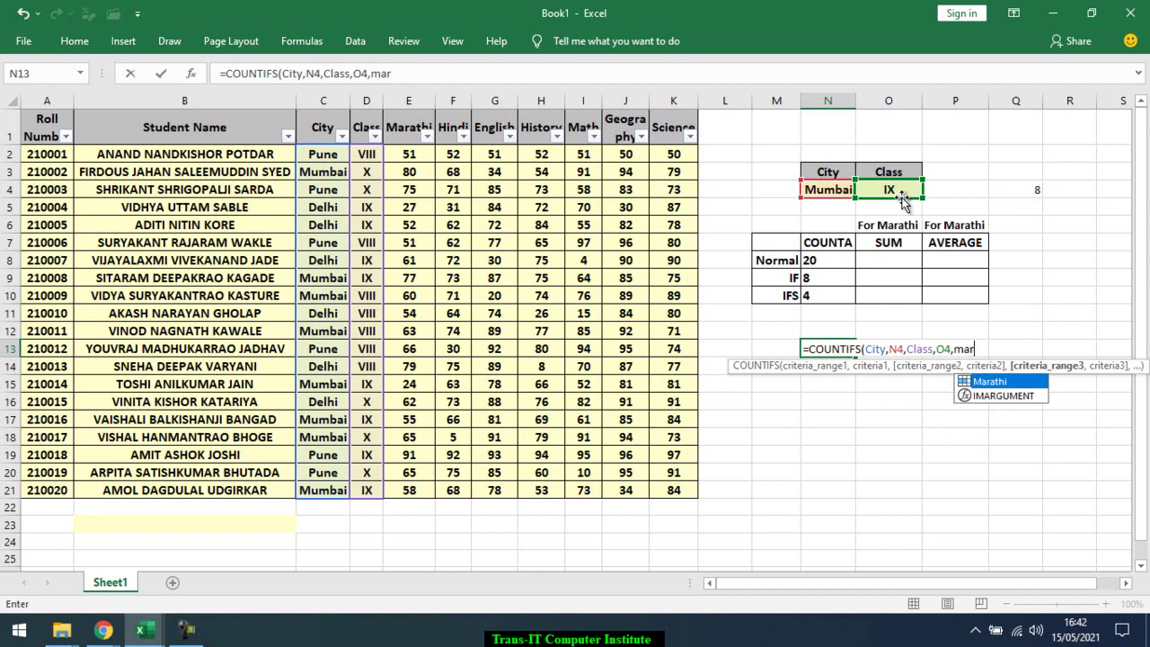
key("Tab")
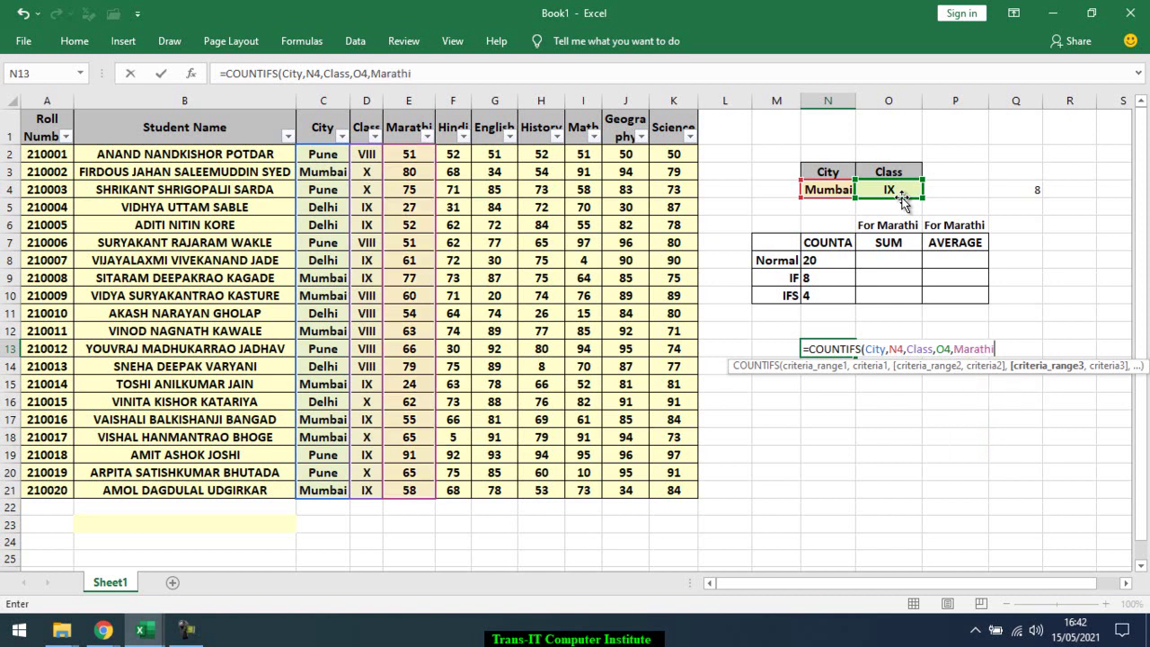
type(",")
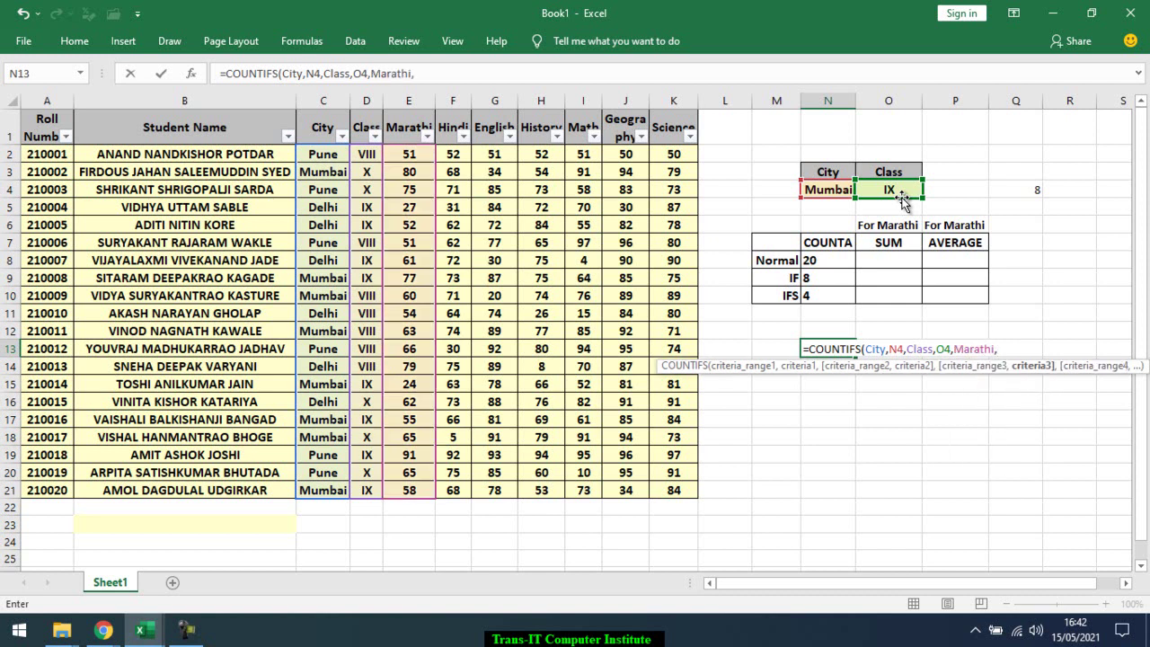
type("\">=")
type("60")
type("\"")
type(")")
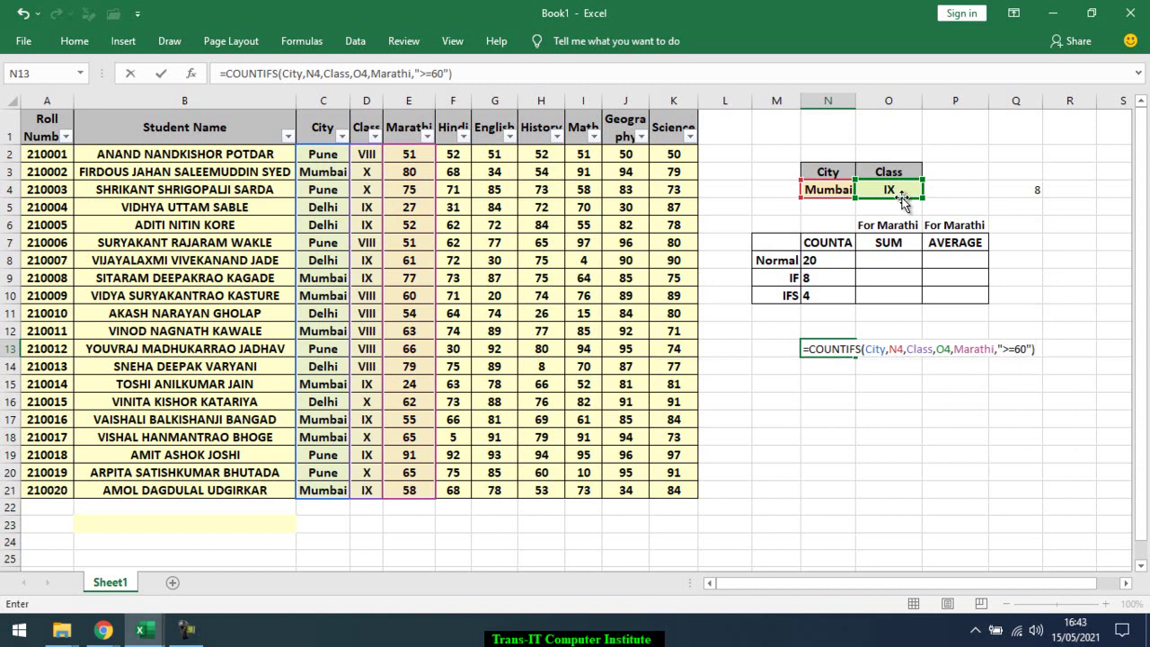
key("Return")
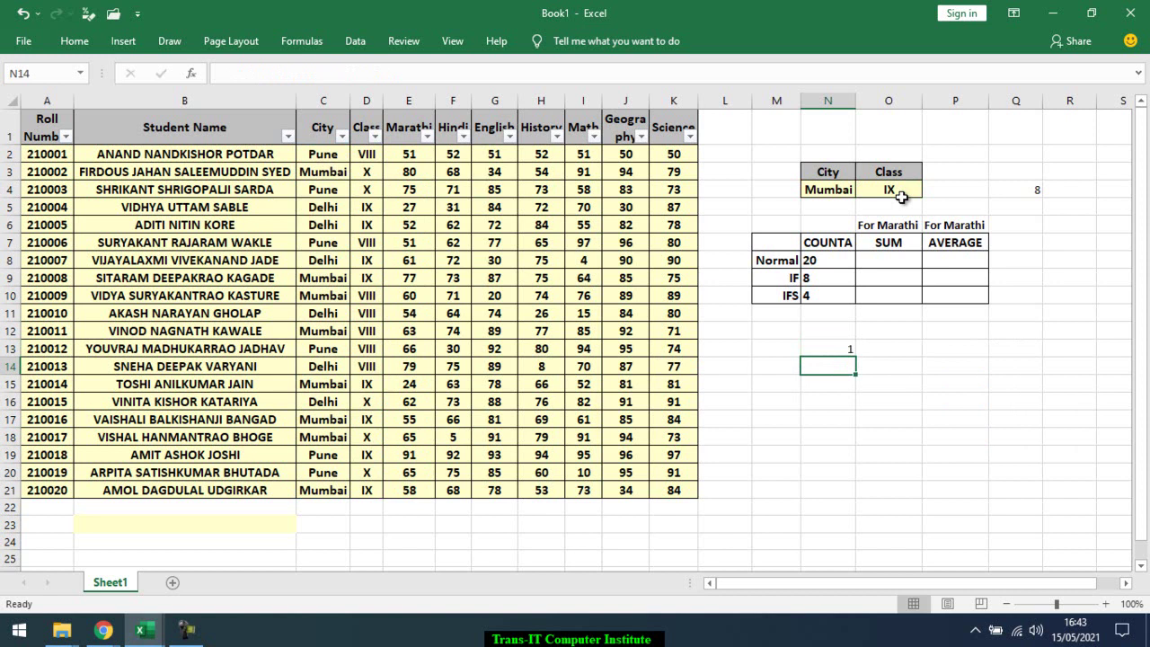
key("Up")
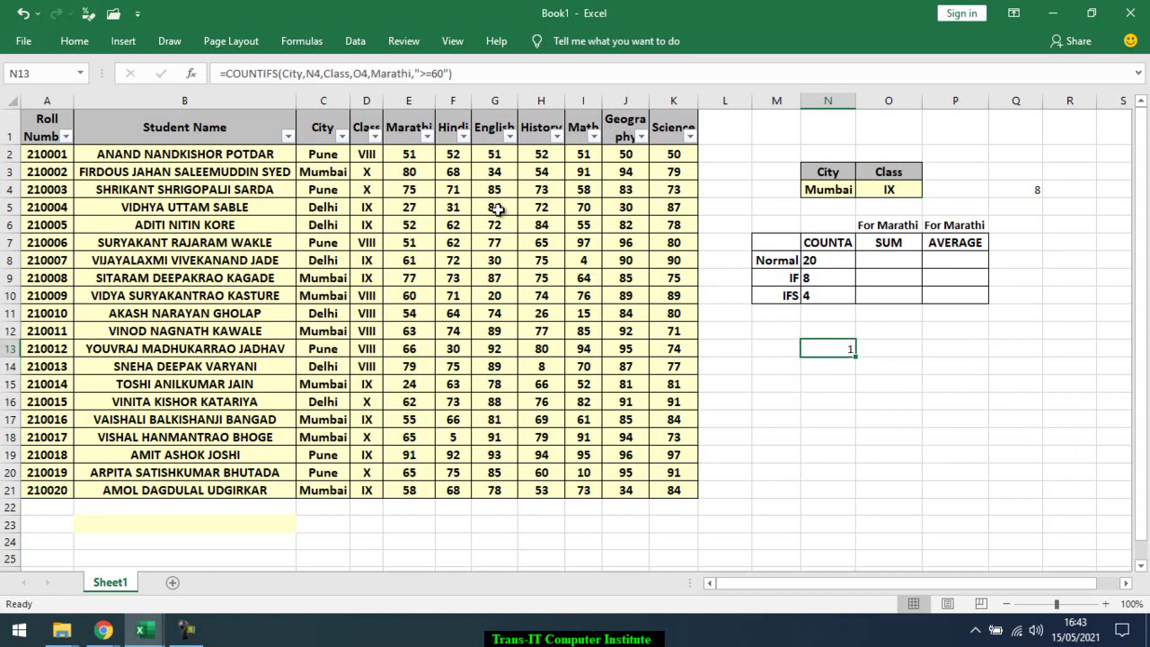
left_click(319, 169)
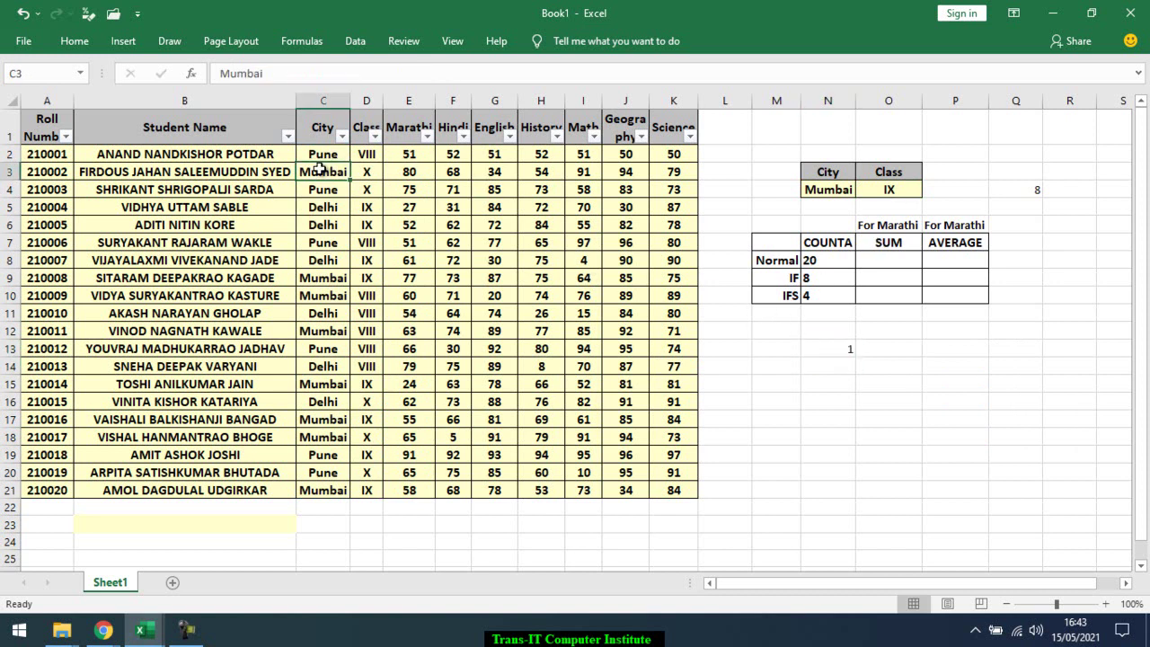
left_click(356, 41)
left_click(342, 137)
left_click(175, 323)
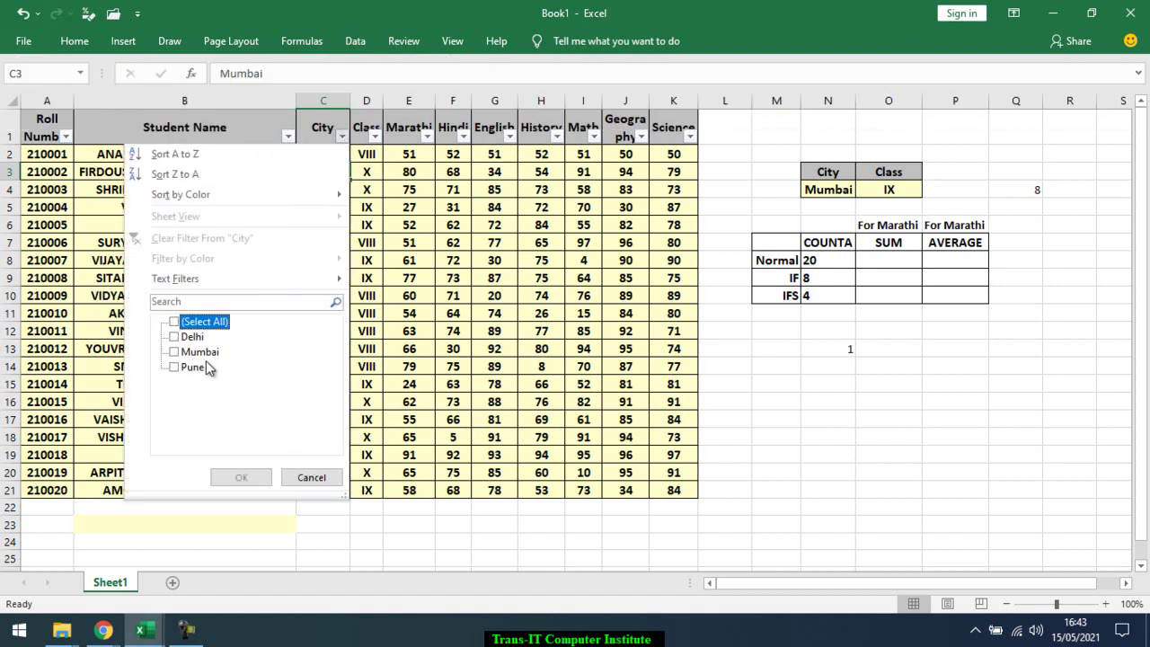
left_click(199, 352)
left_click(241, 476)
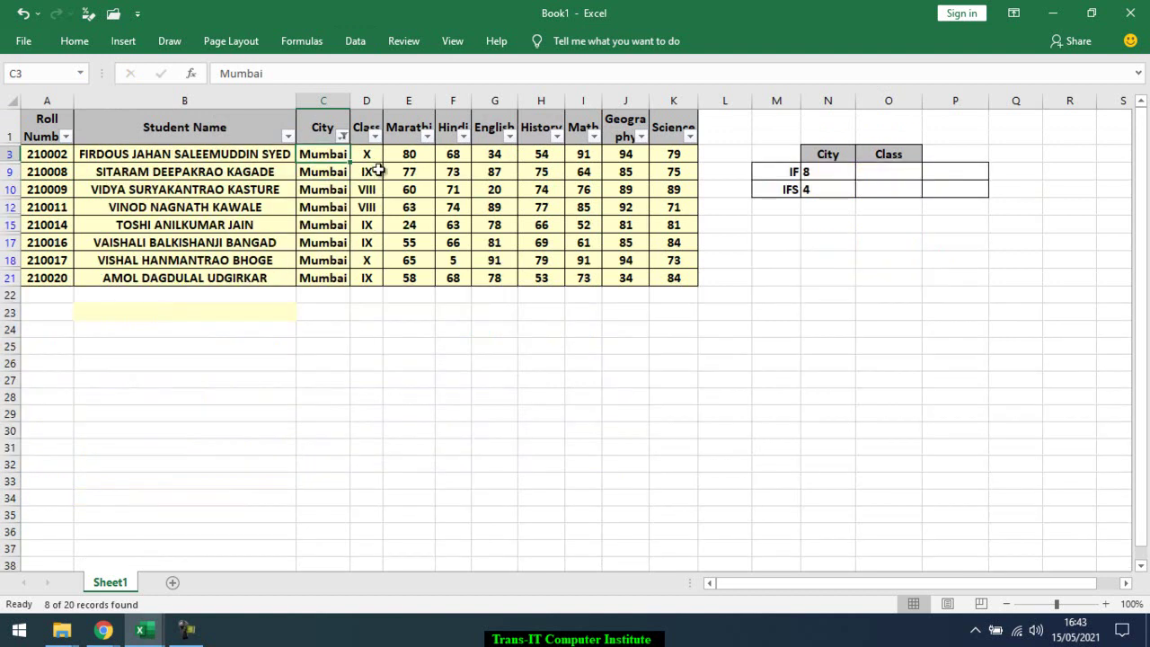
left_click(373, 137)
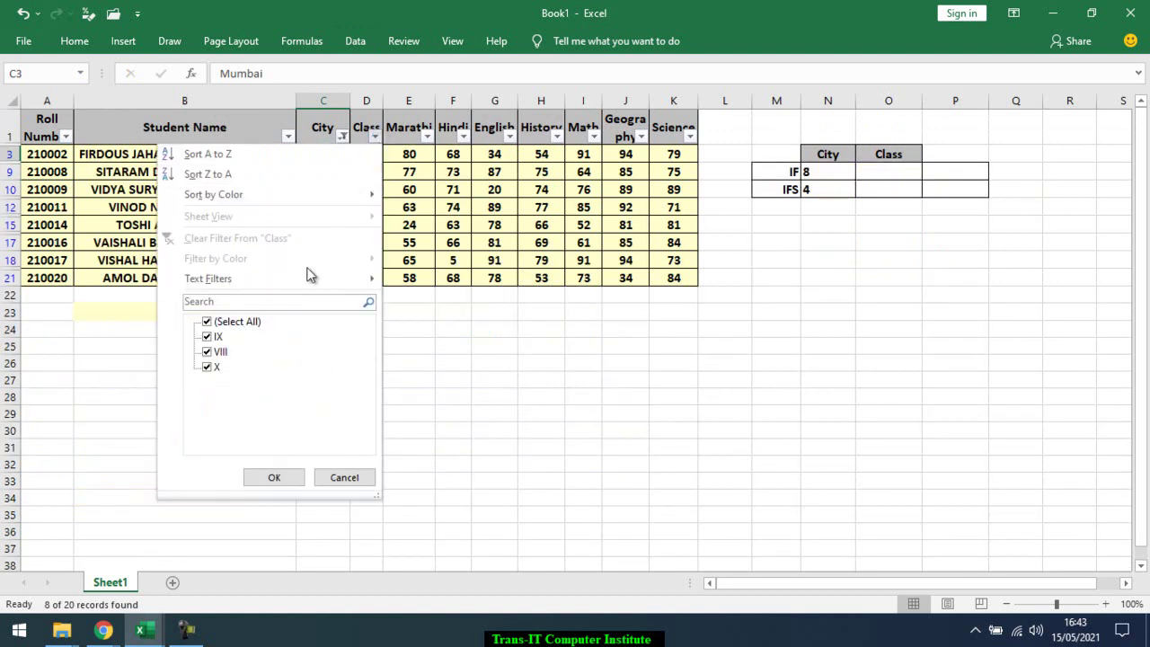
left_click(216, 323)
left_click(216, 338)
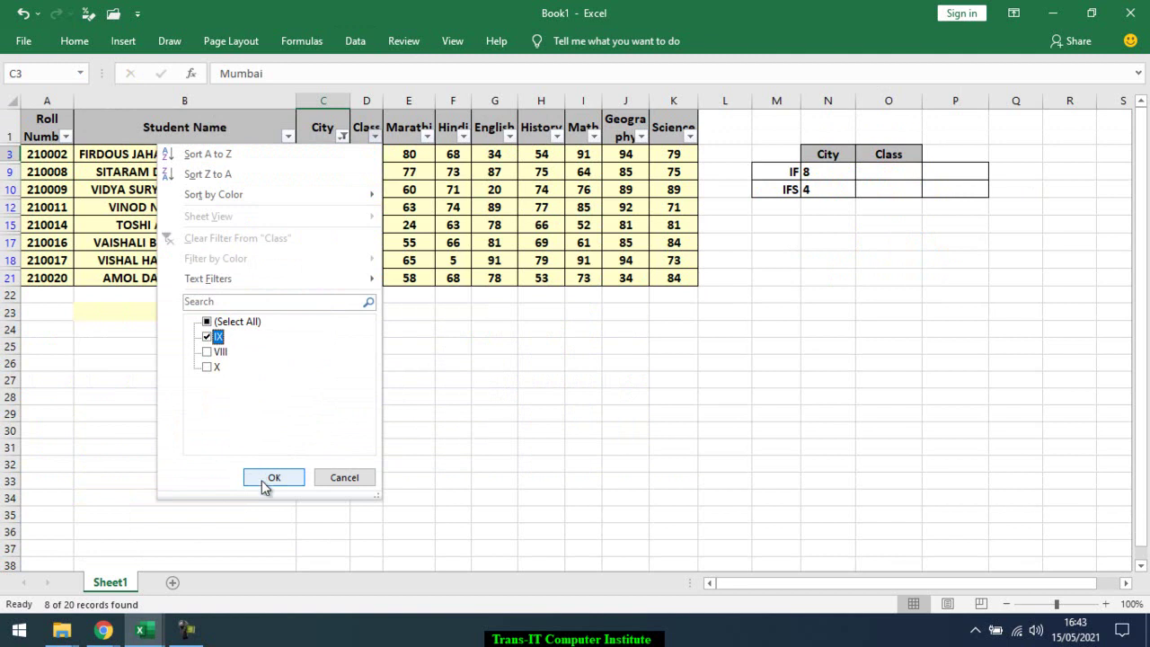
left_click(269, 479)
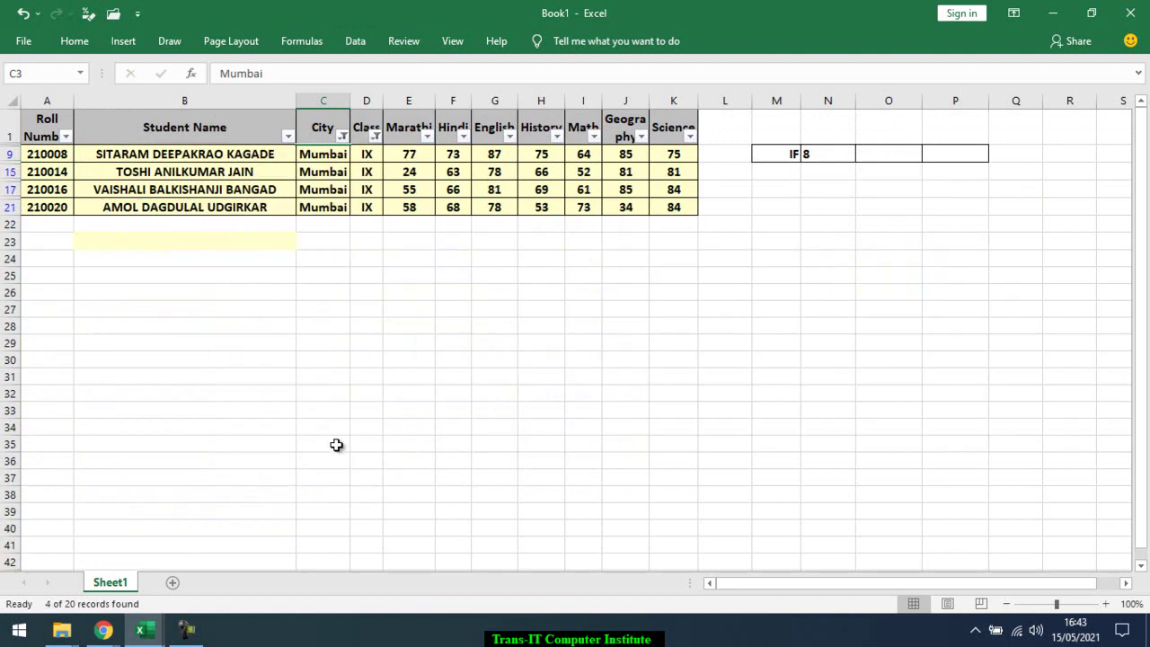
left_click(420, 155)
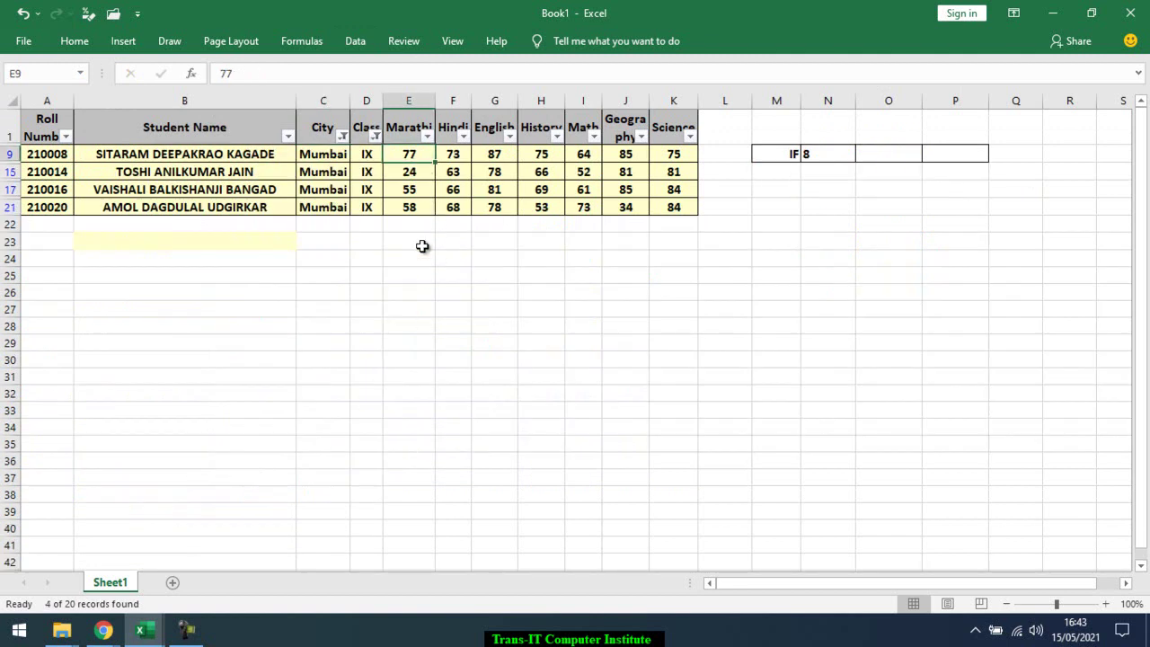
left_click(359, 43)
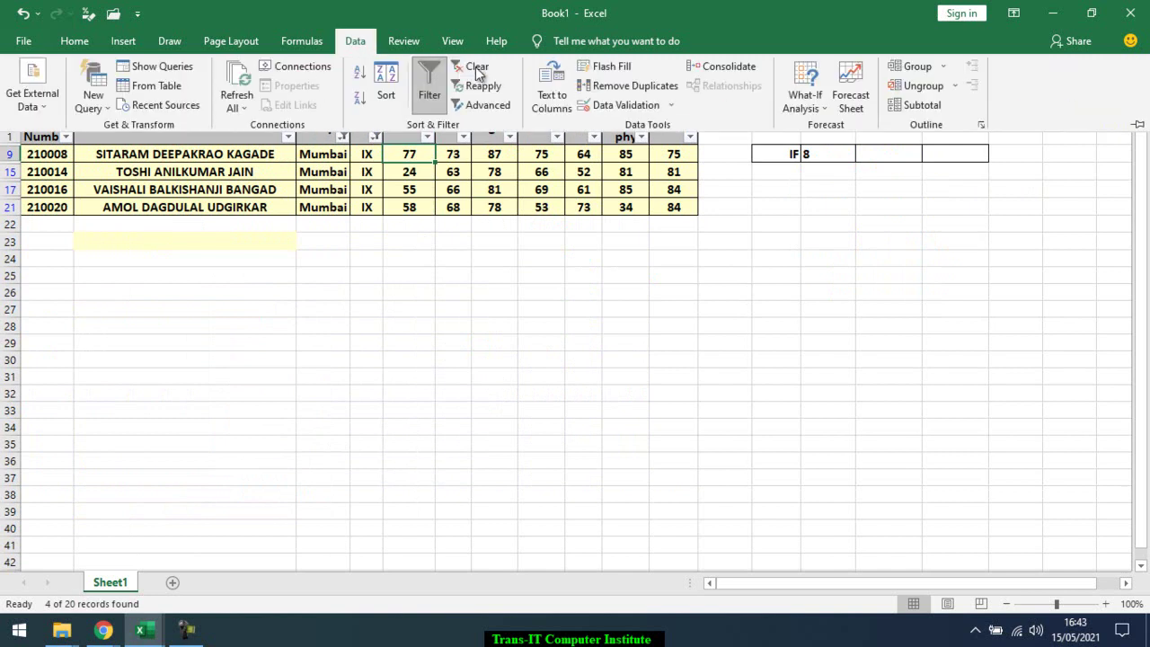
left_click(475, 66)
left_click(820, 350)
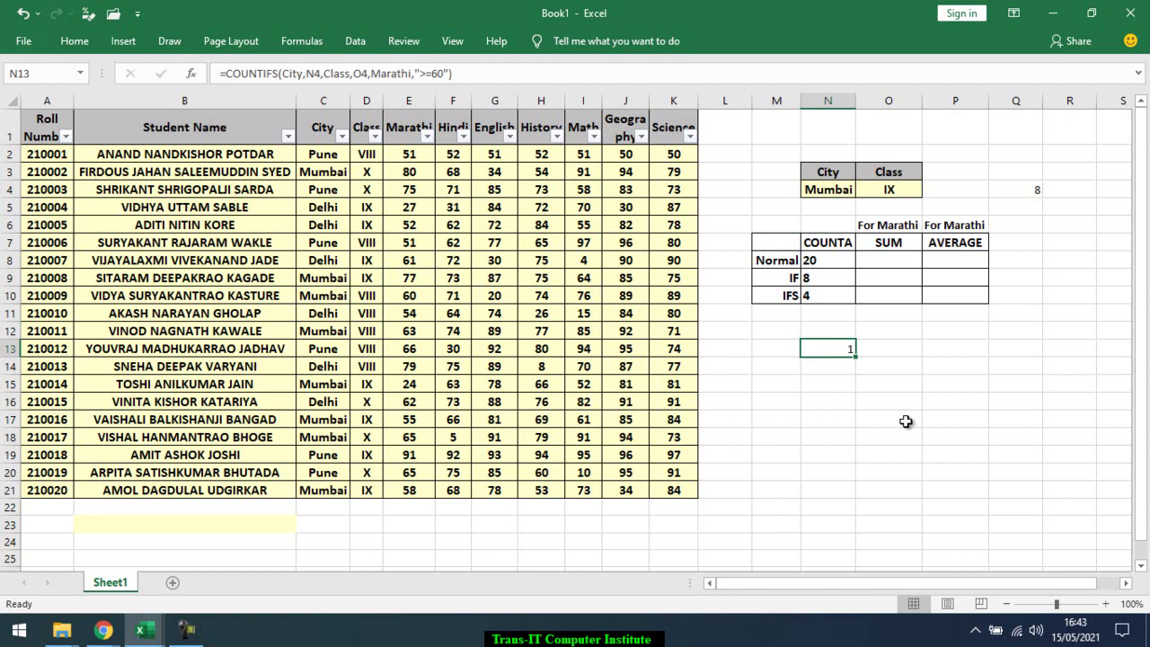
double_click(829, 349)
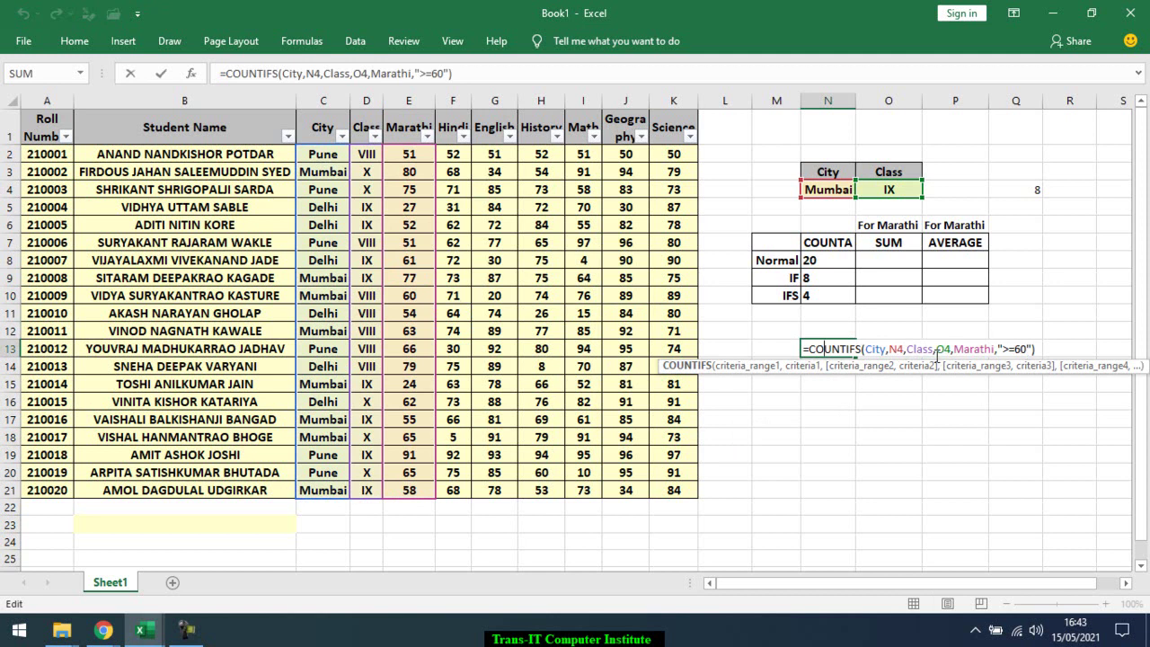
left_click(728, 370)
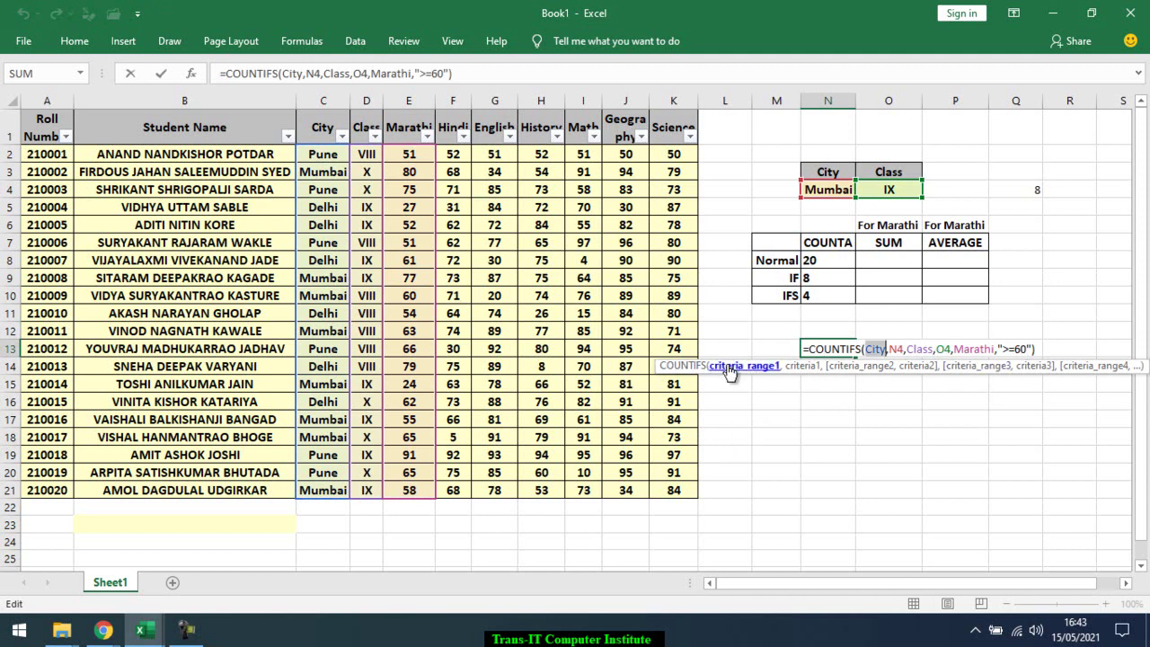
left_click(808, 369)
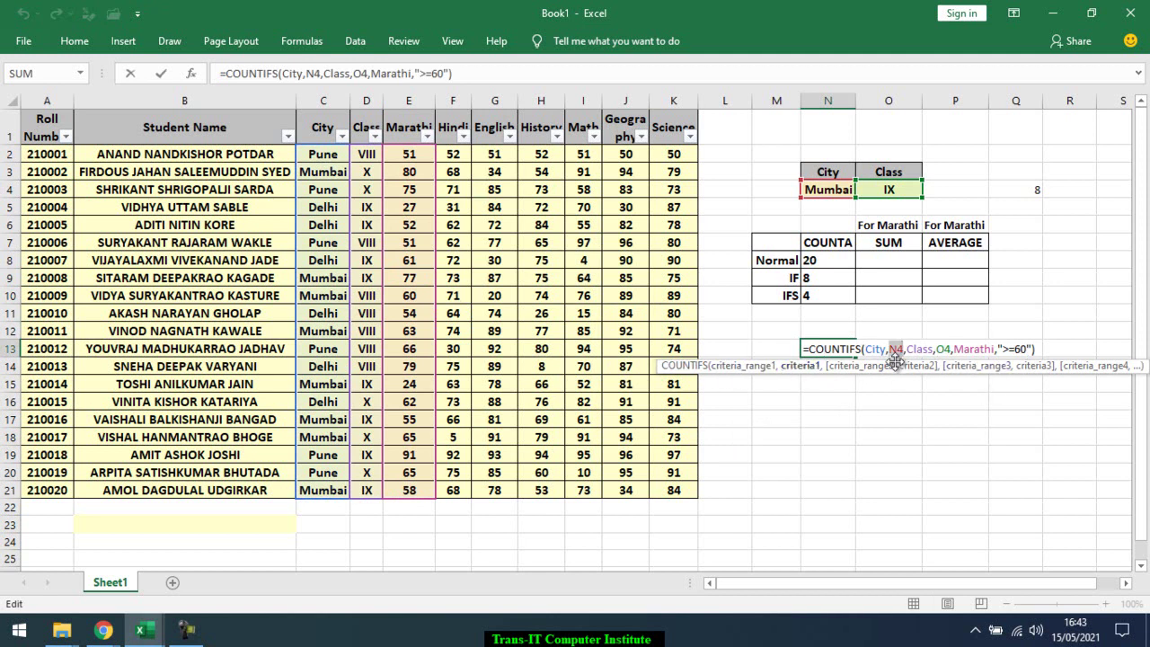
left_click(1013, 367)
left_click(912, 367)
left_click(968, 366)
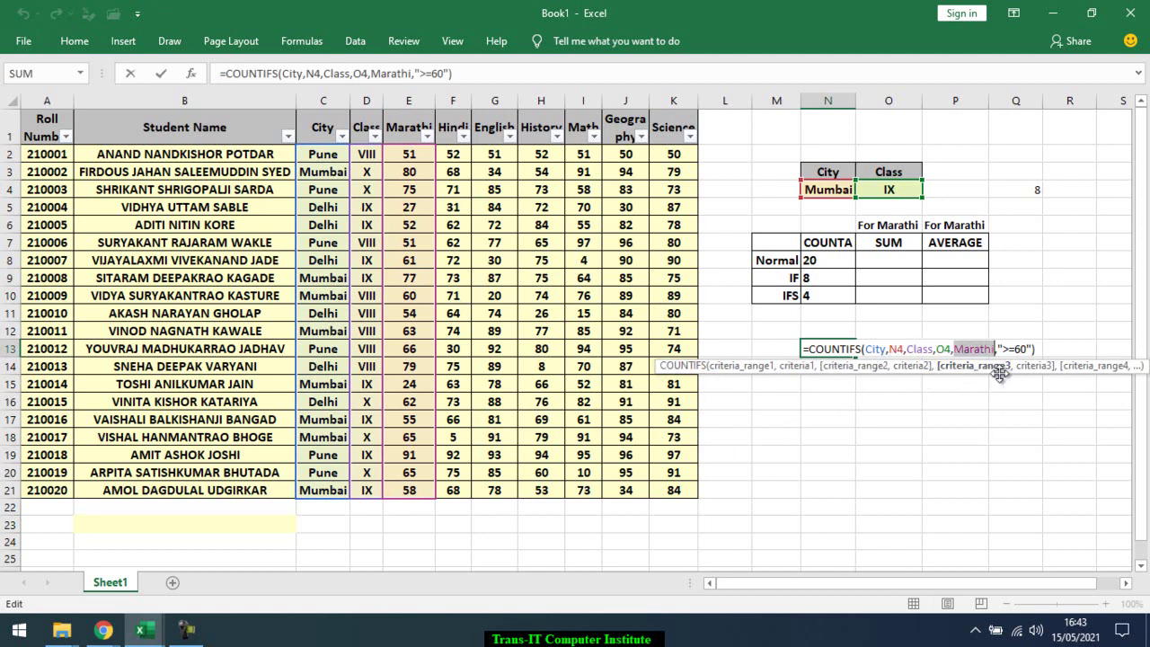
left_click(1033, 366)
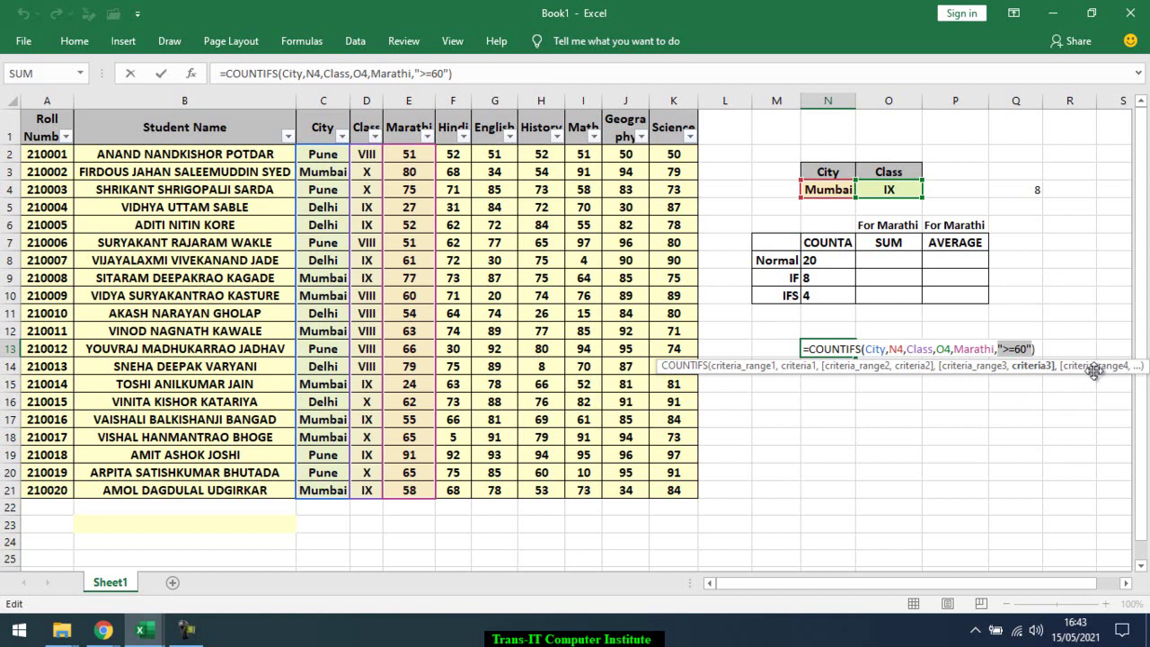
key("ctrl+Return")
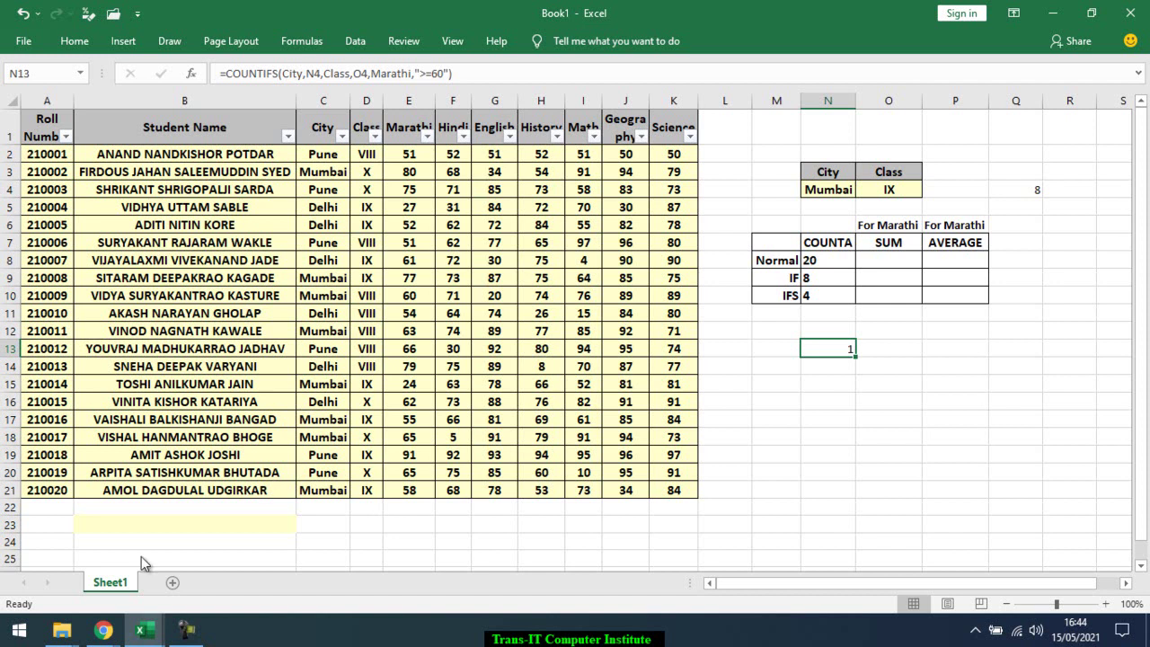
mouse_move(105, 630)
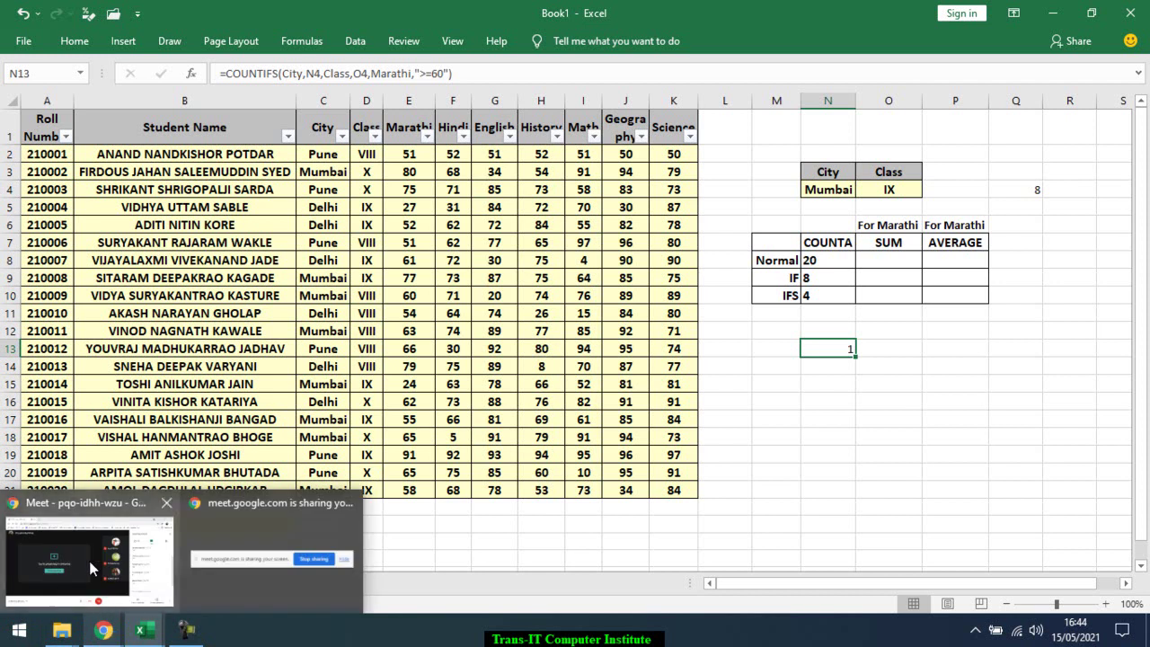
left_click(89, 559)
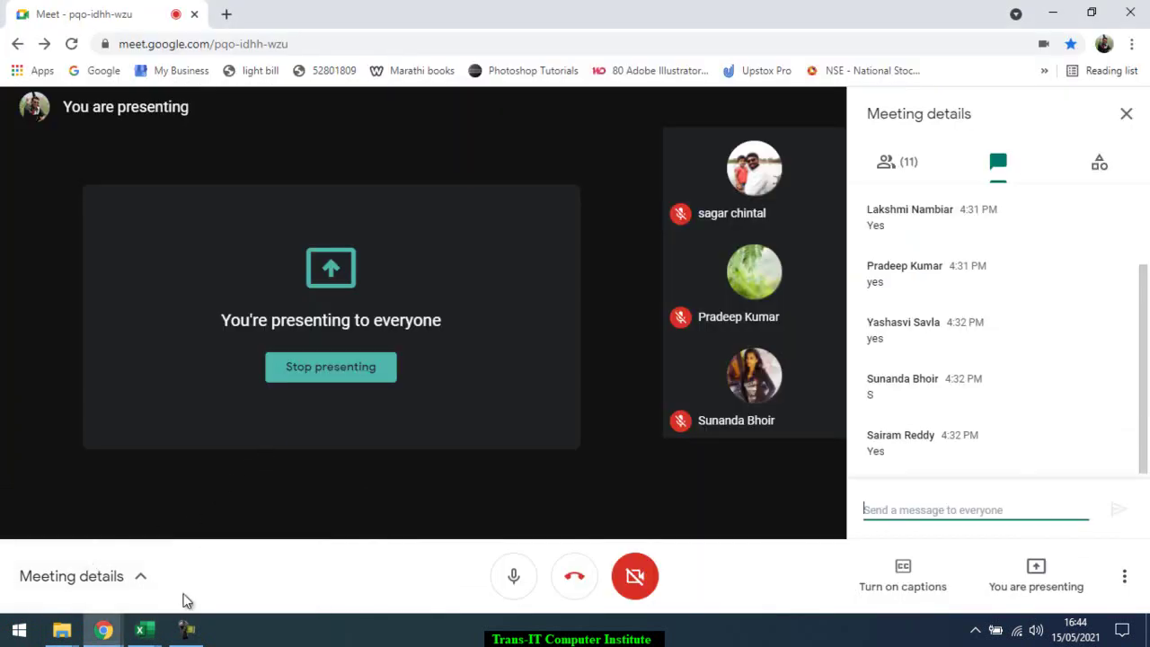
left_click(141, 629)
left_click(263, 557)
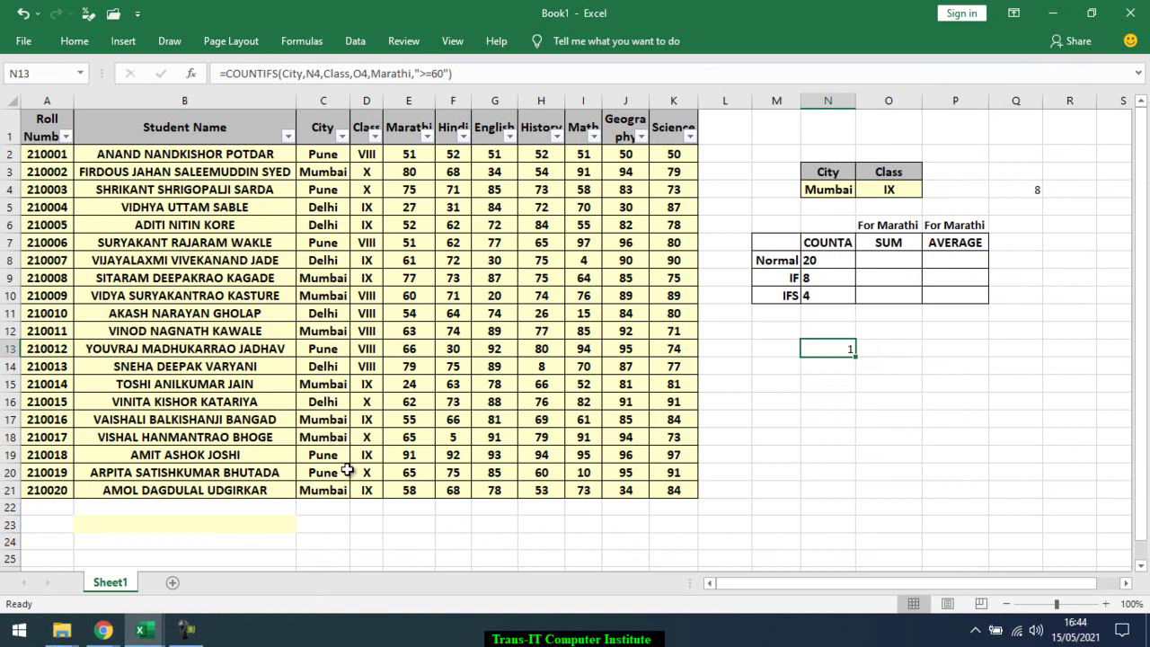
Select O8, then open N13's formula and point out the ">=60" criterion
left_click(889, 264)
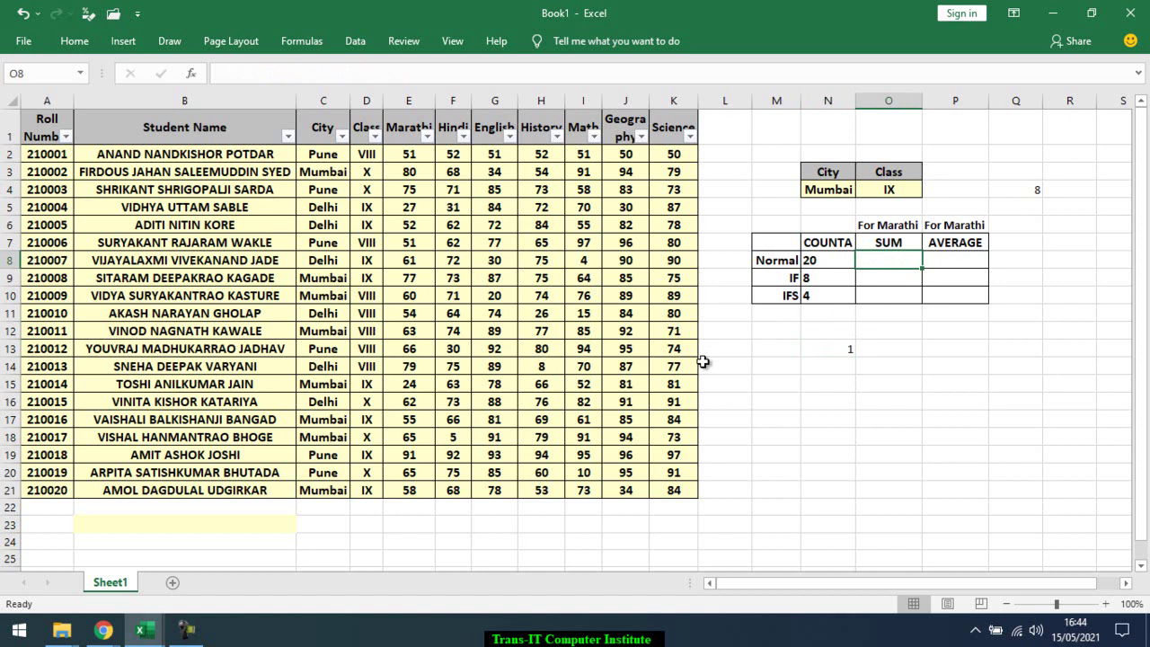
double_click(850, 352)
left_click(1005, 349)
left_click(1014, 348)
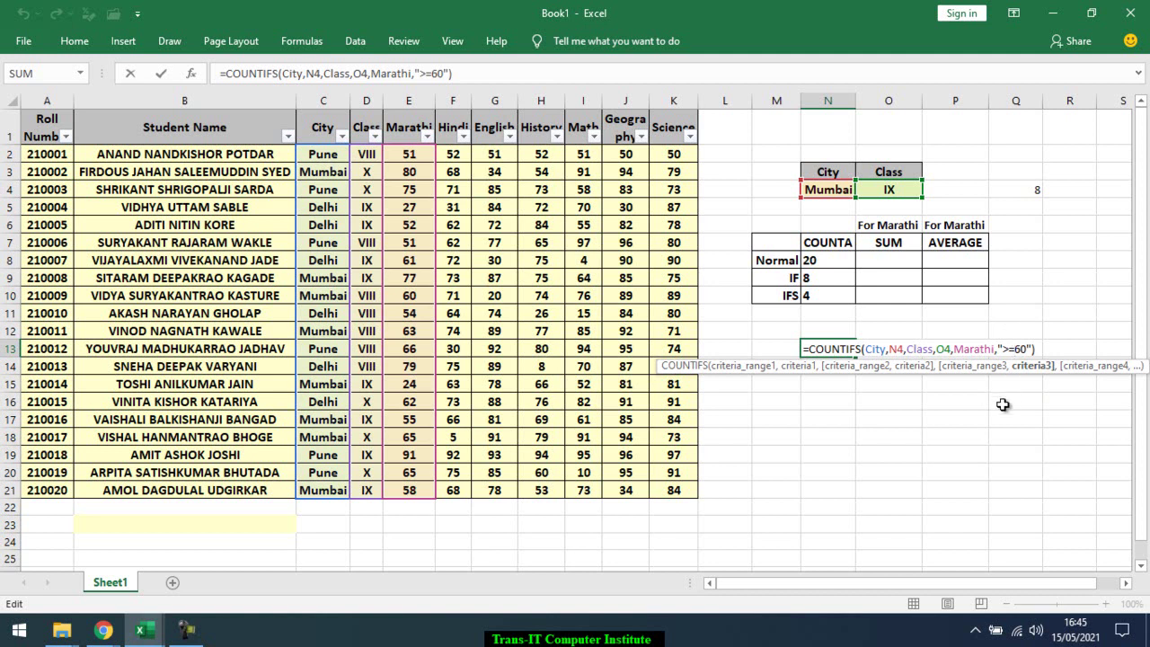
Leave N13's formula unchanged and bring up the open Excel workbook thumbnails
key("Return")
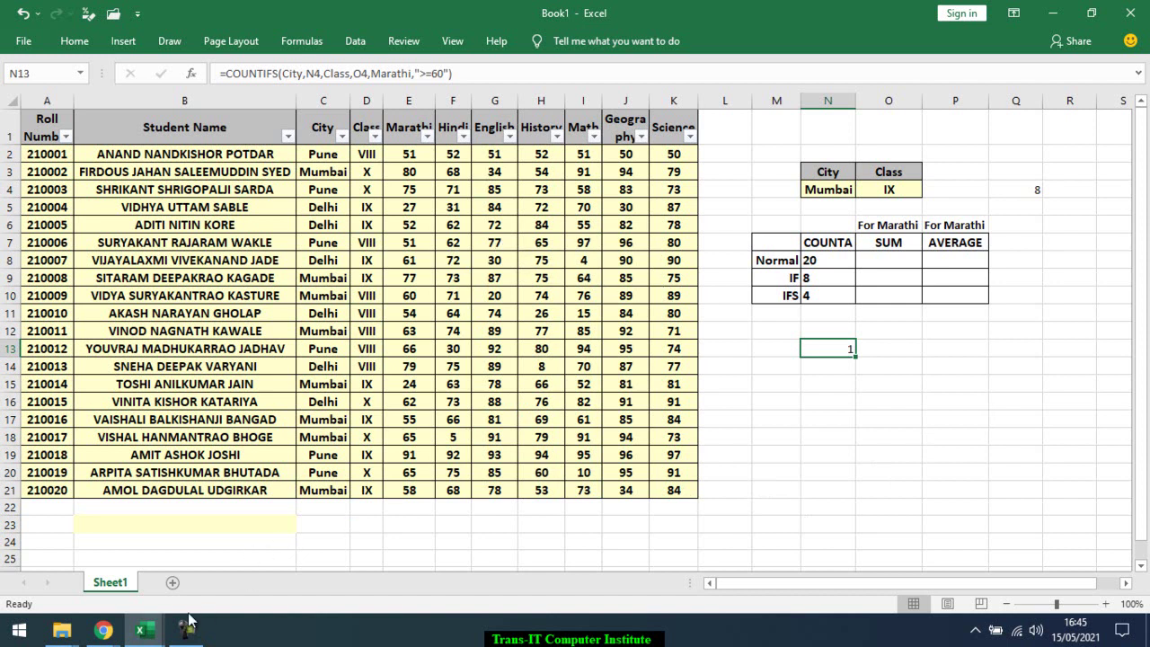
left_click(147, 634)
Read AE_1's C_Formula COUNTIFS notes on the 127 range/criteria pair limit, then return to Book1
mouse_move(141, 629)
left_click(81, 556)
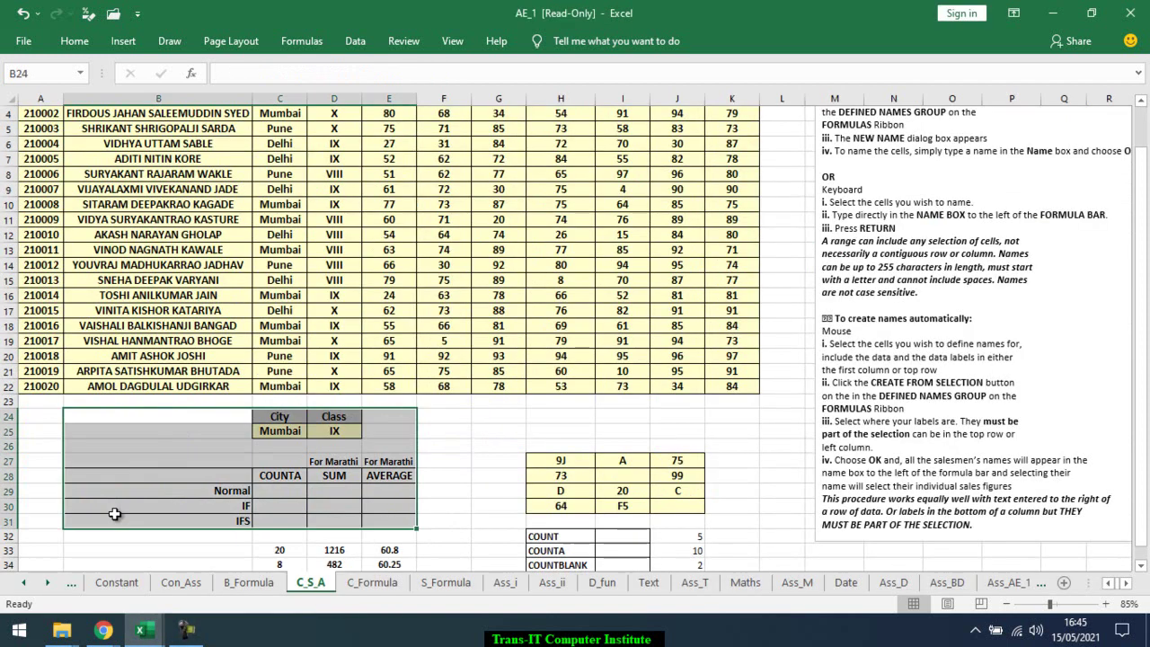
left_click(368, 581)
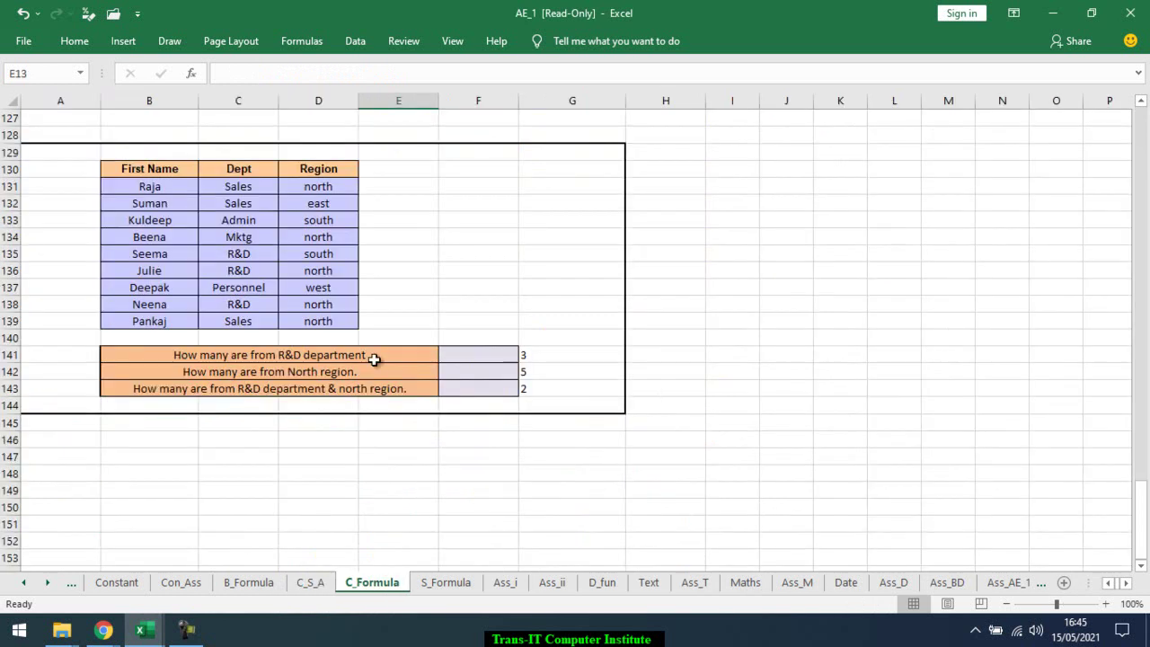
scroll(374, 359, "up", 5)
scroll(375, 359, "up", 1)
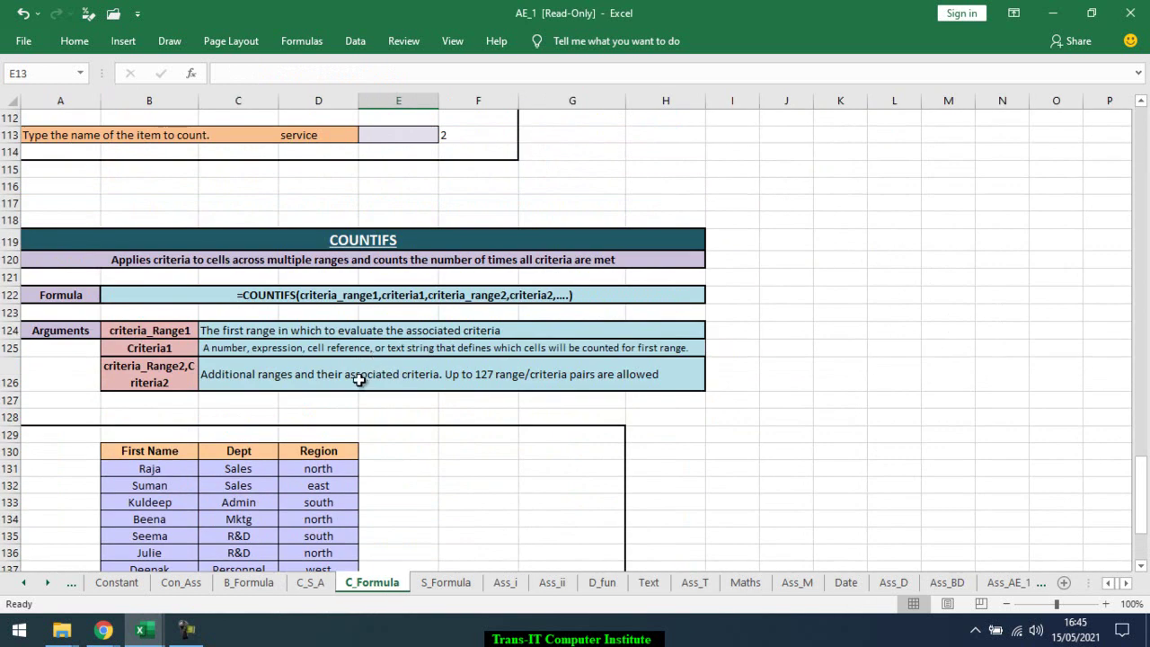
left_click(445, 388)
double_click(477, 376)
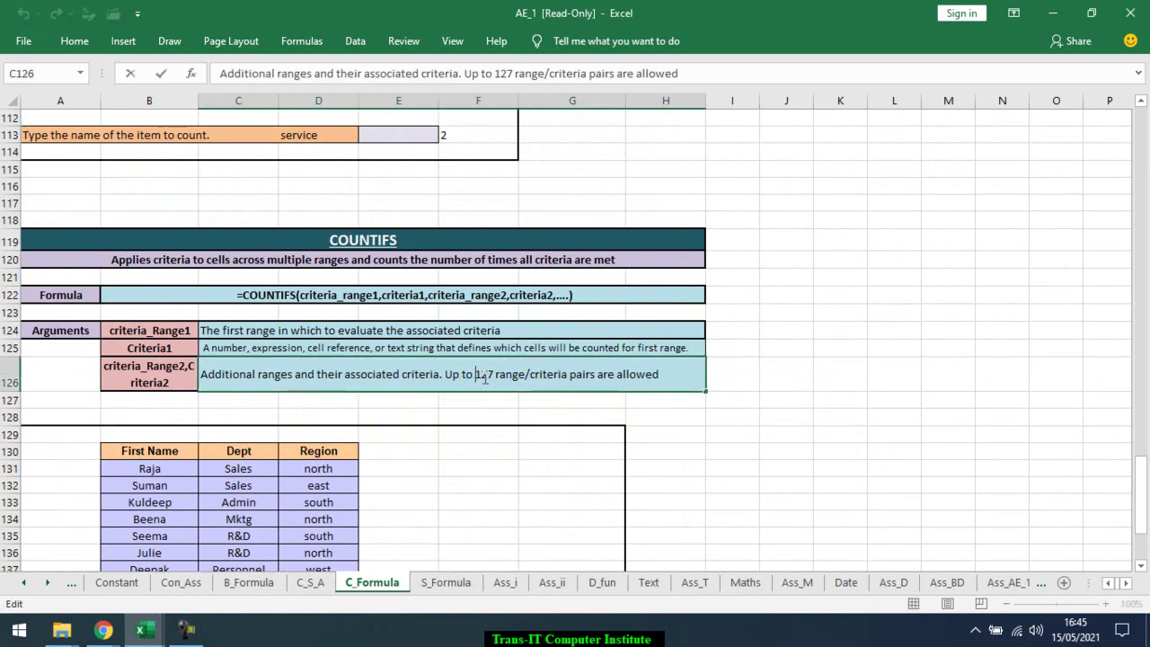
left_click(476, 374)
key("Escape")
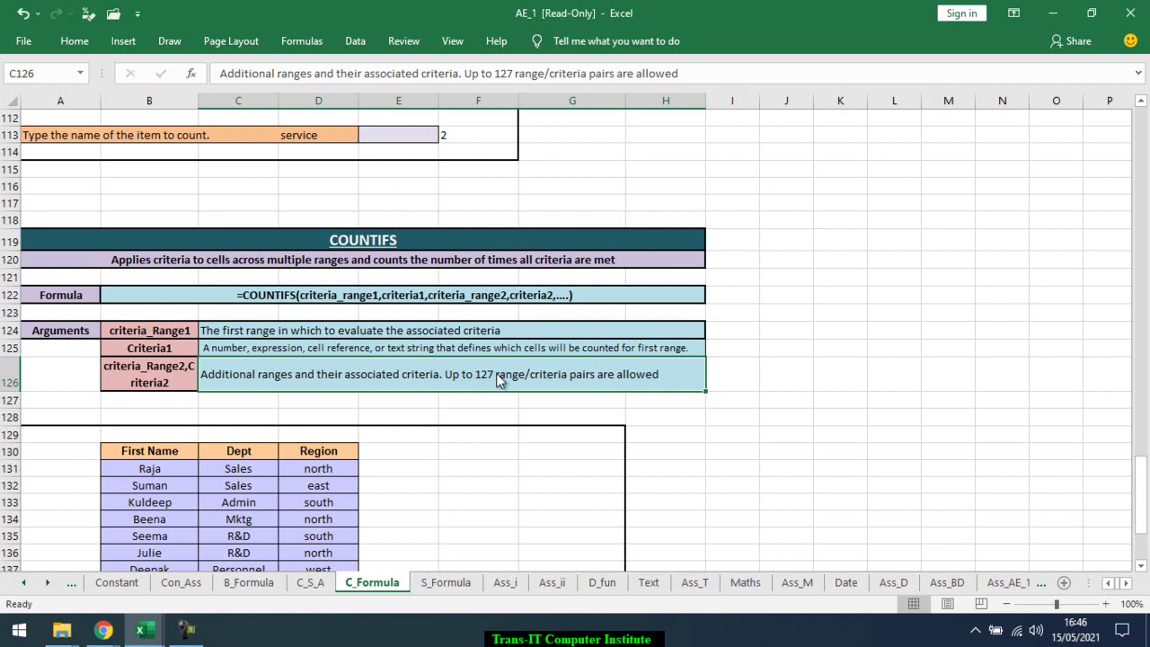
key("alt+Tab")
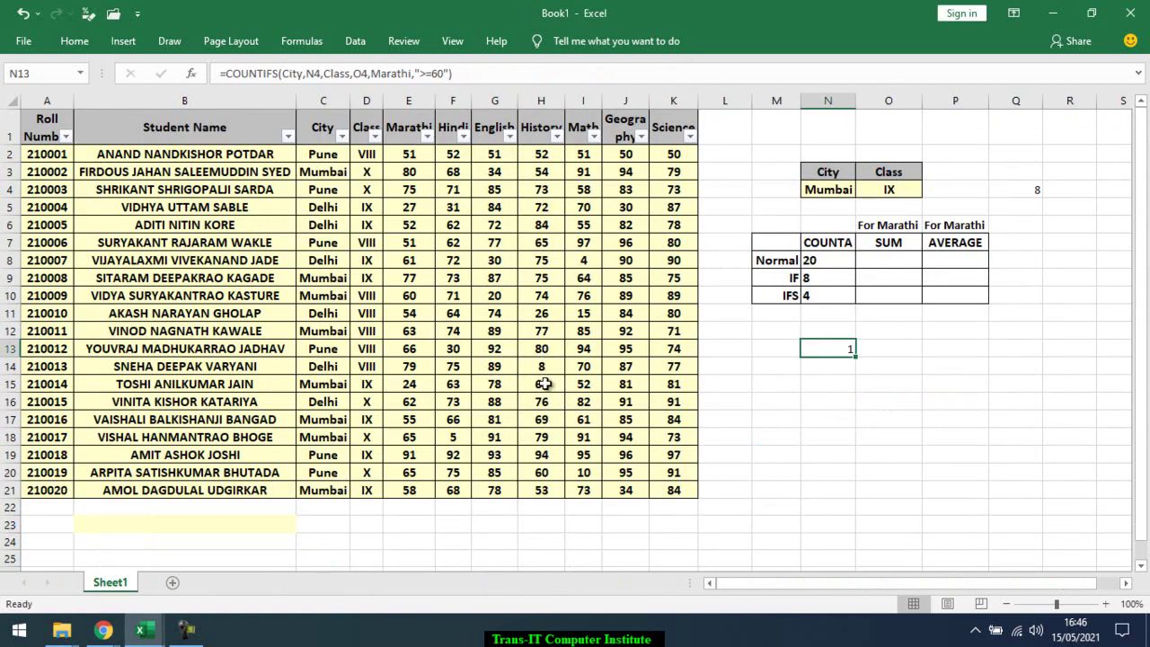
left_click(545, 381)
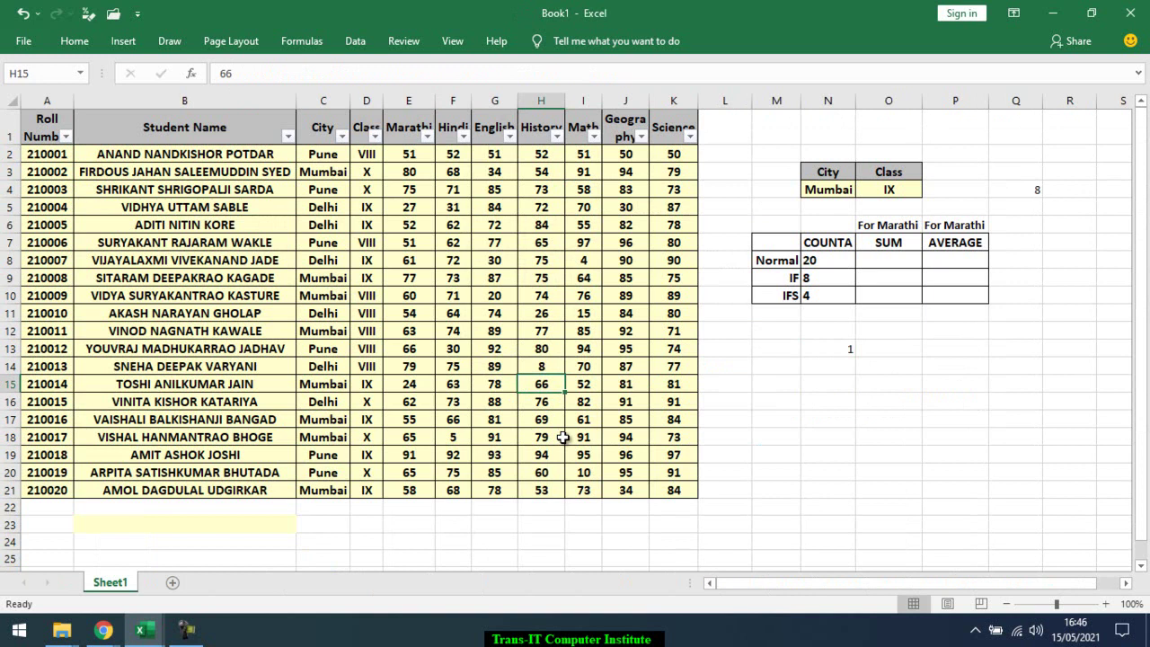
left_click(618, 453)
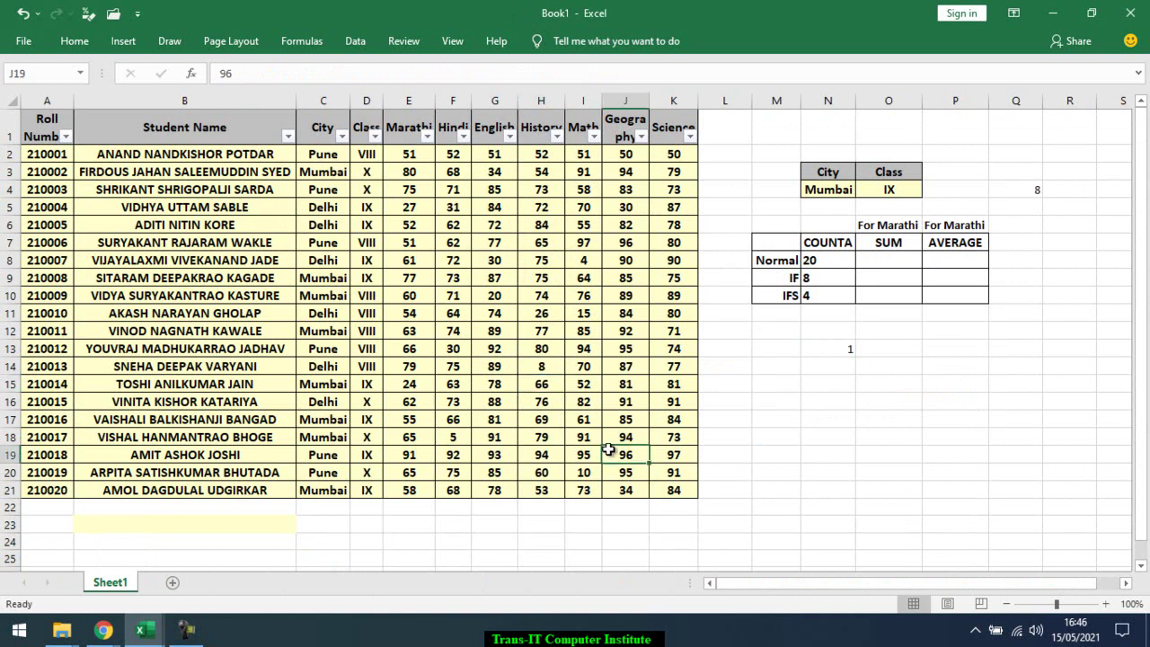
left_click(876, 261)
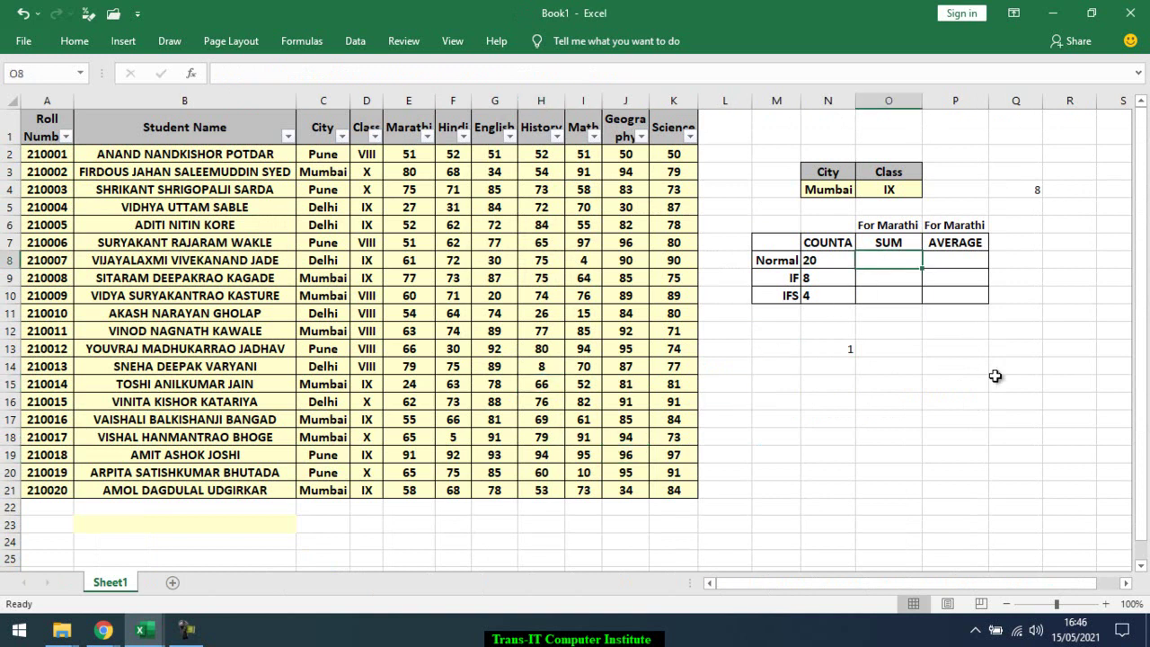
type("=")
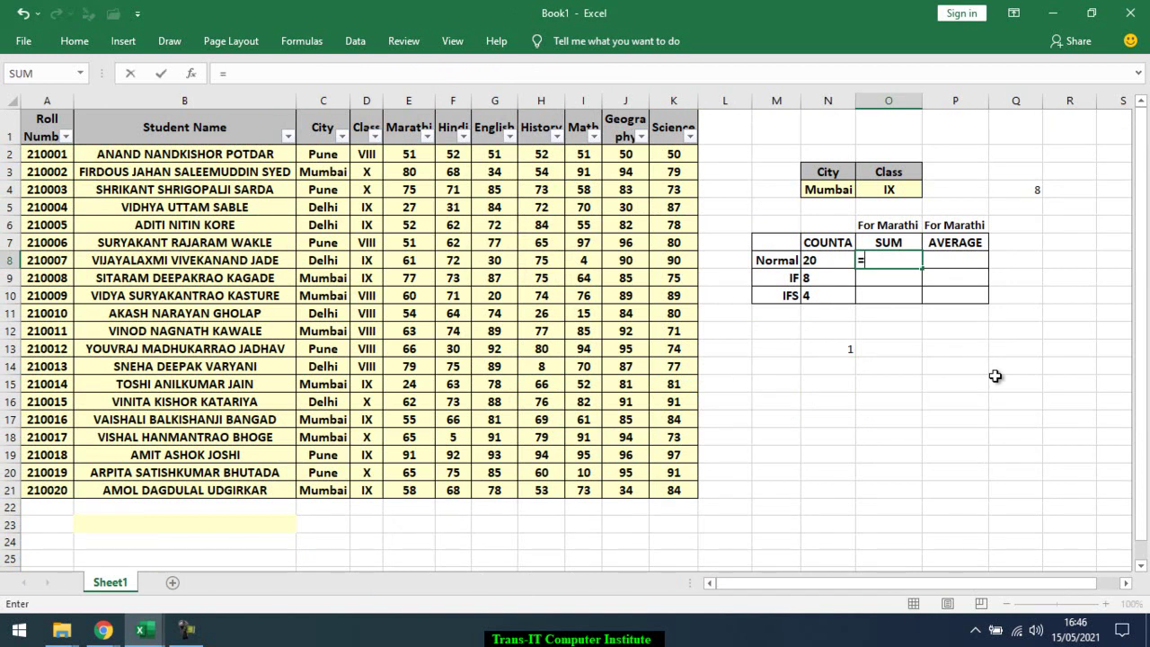
type("sum")
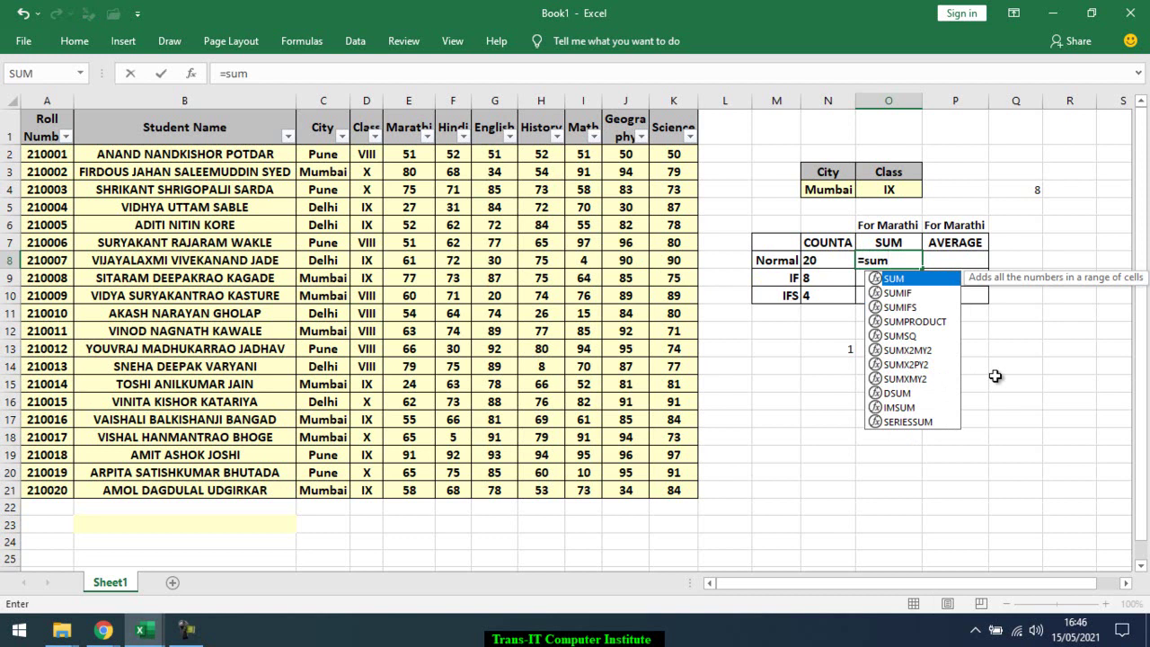
key("Tab")
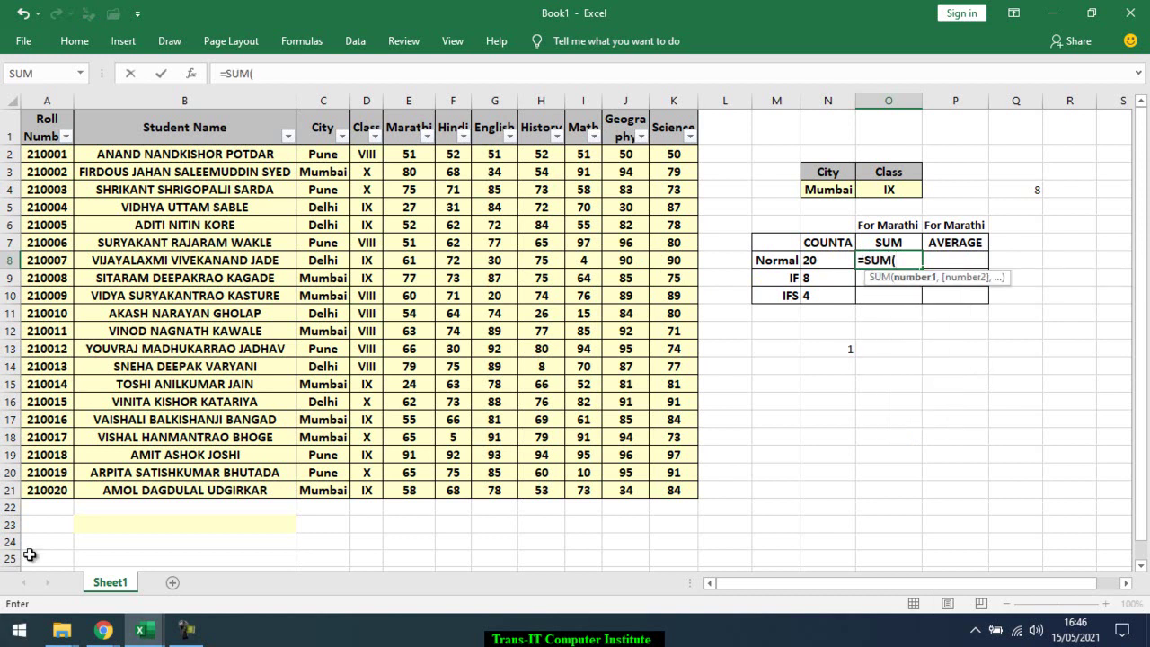
key("Escape")
left_click(415, 540)
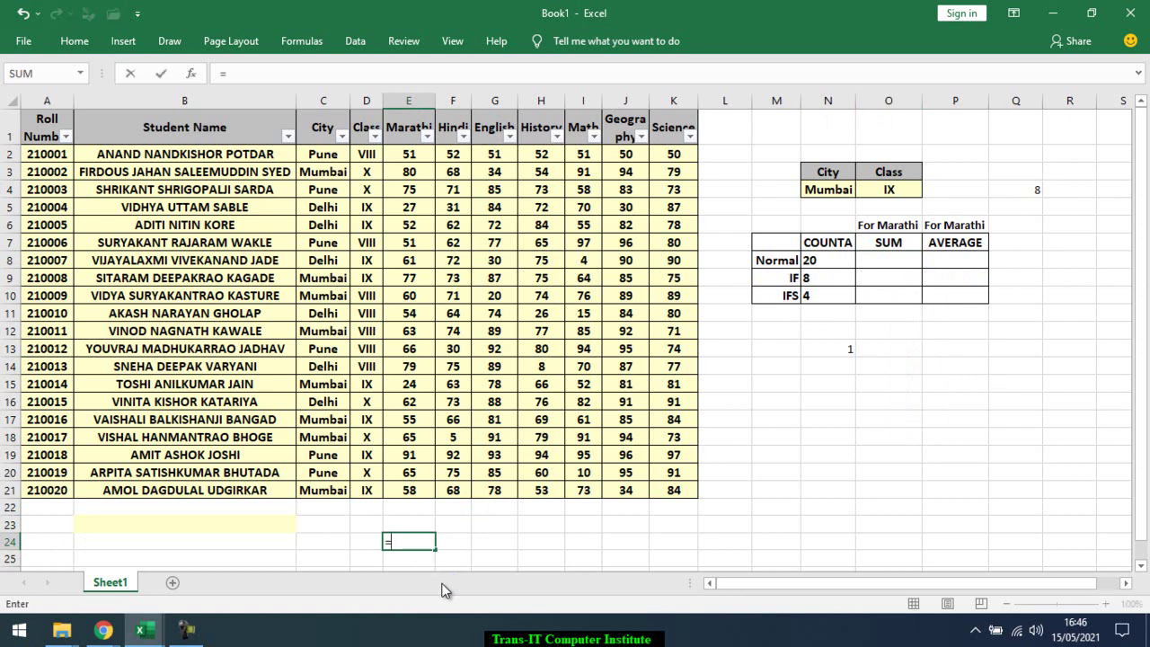
type("=sum")
key("Tab")
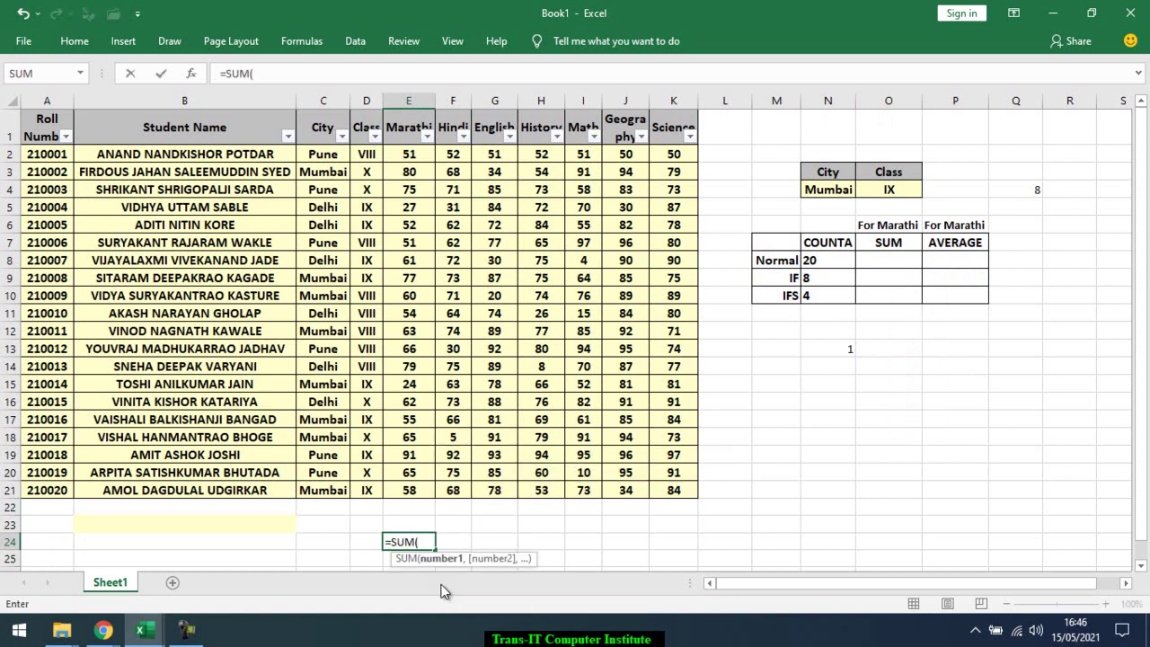
left_click(494, 365, "ctrl")
left_click(541, 331, "ctrl")
left_click(582, 402, "ctrl")
left_click(627, 313, "ctrl")
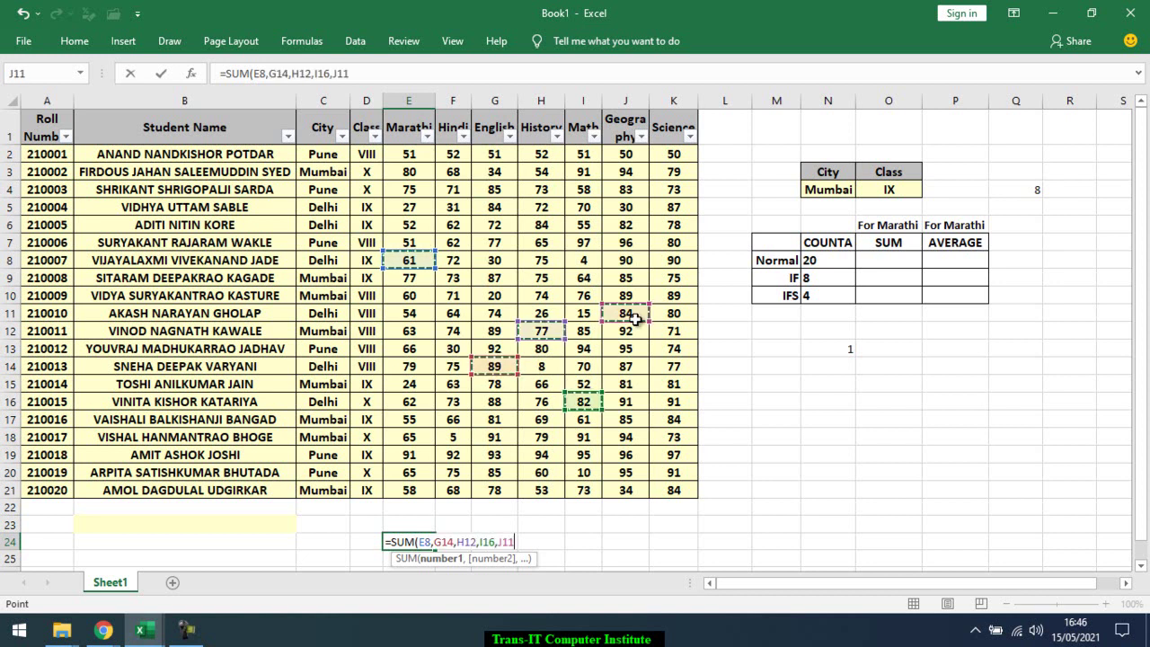
left_click(541, 260, "ctrl")
left_click(583, 206, "ctrl")
left_click(625, 207, "ctrl")
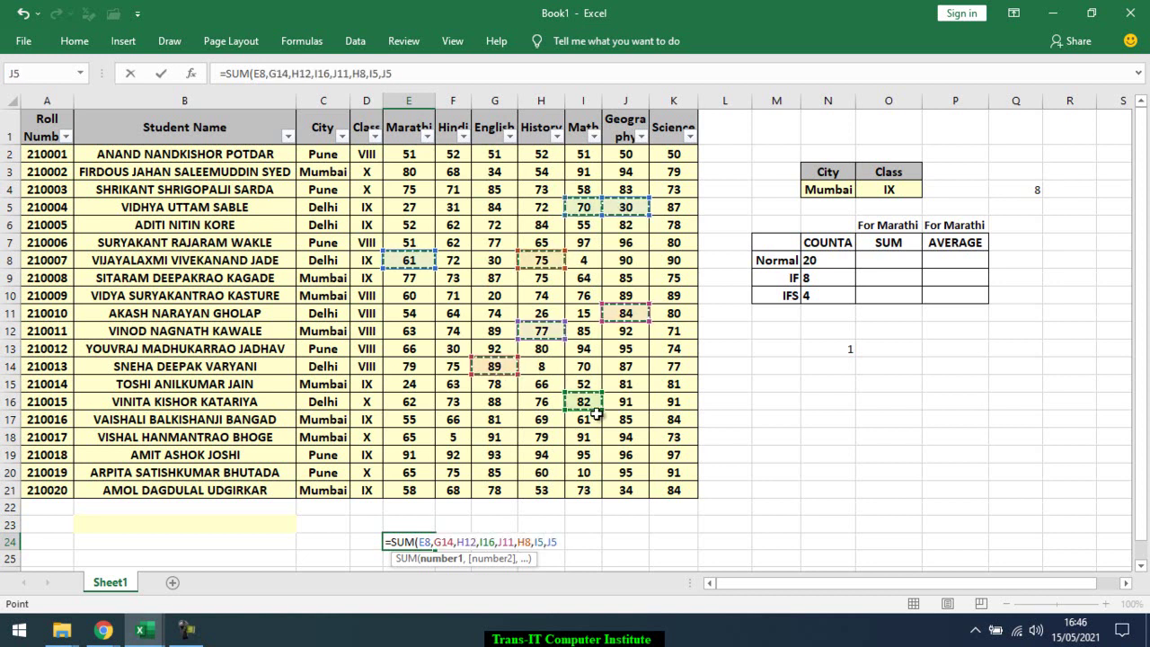
left_click(494, 489, "ctrl")
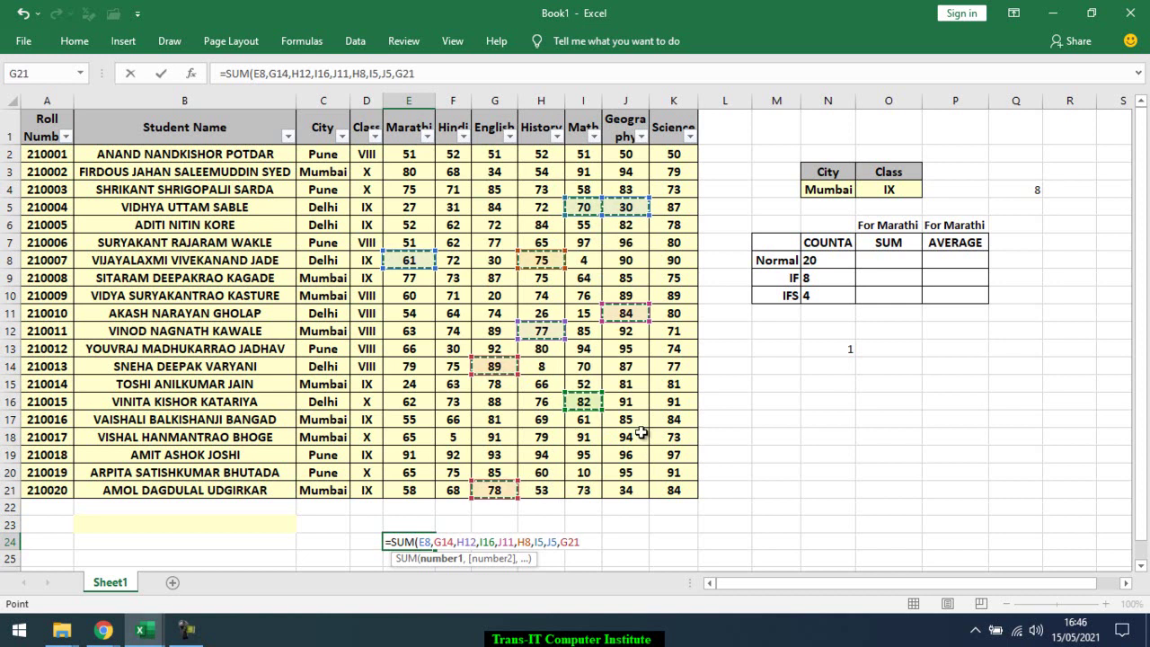
left_click(641, 435, "ctrl")
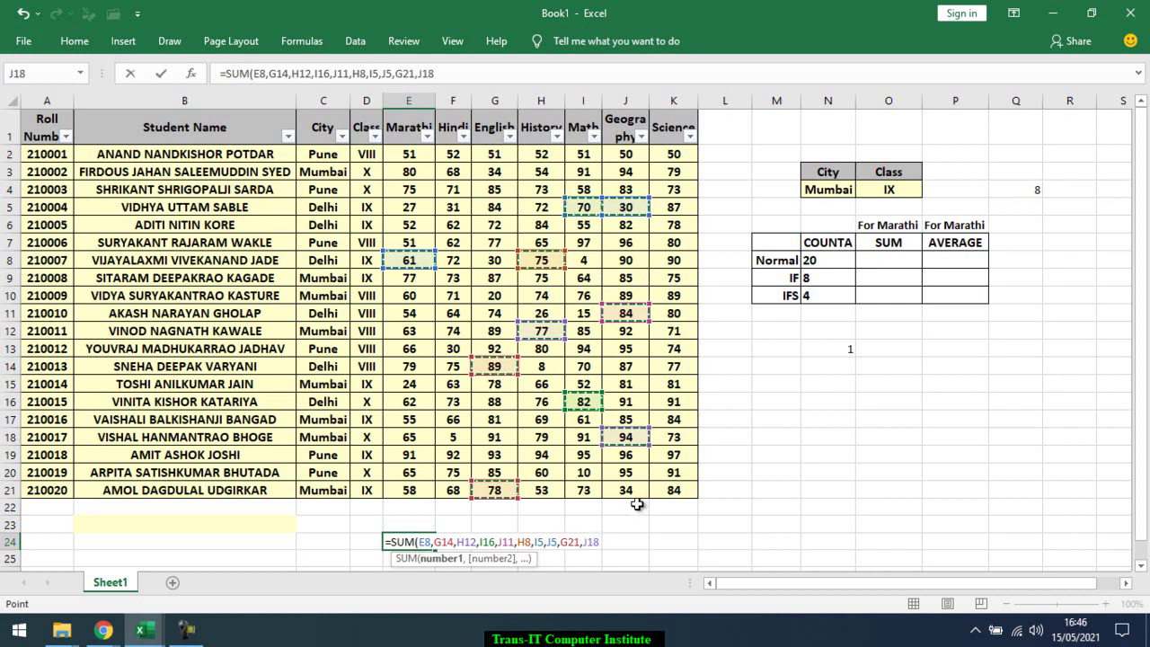
key("Escape")
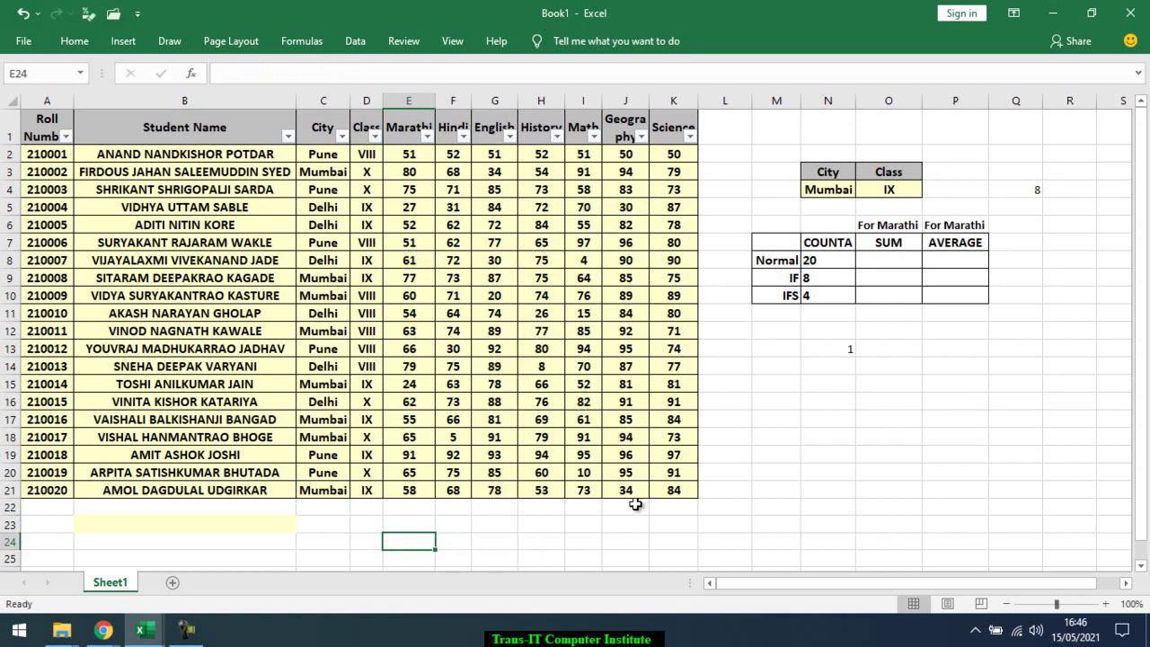
Enter =SUM(Marathi,History,Science) in E24 using the named columns, totalling 4132
type("=")
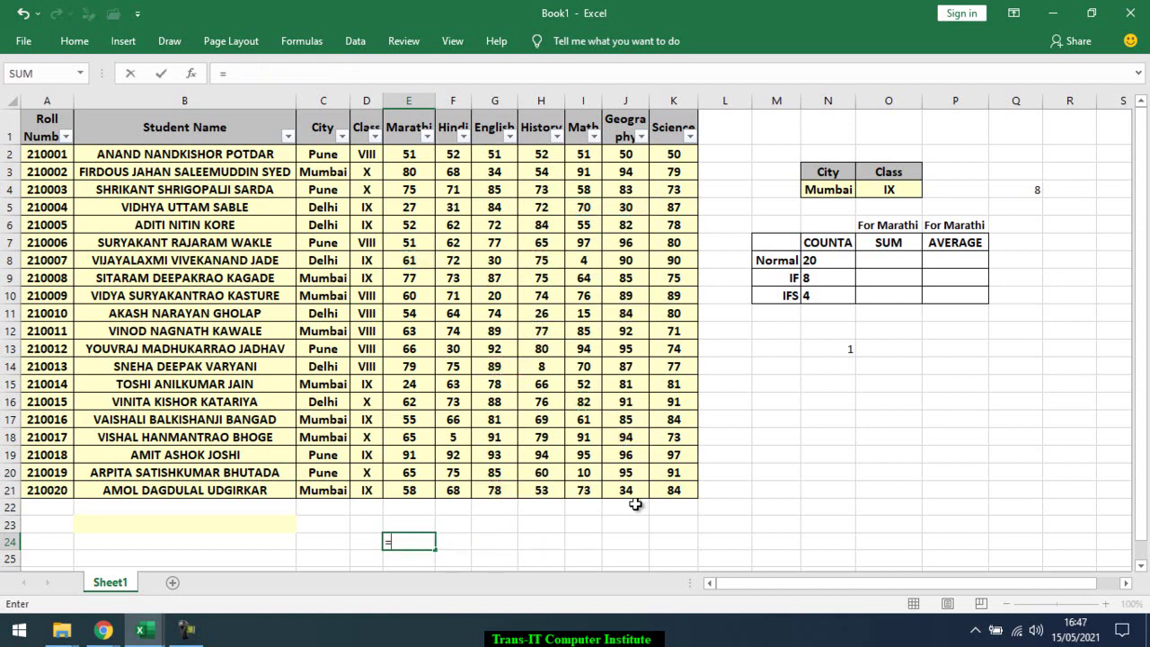
type("sum")
key("Tab")
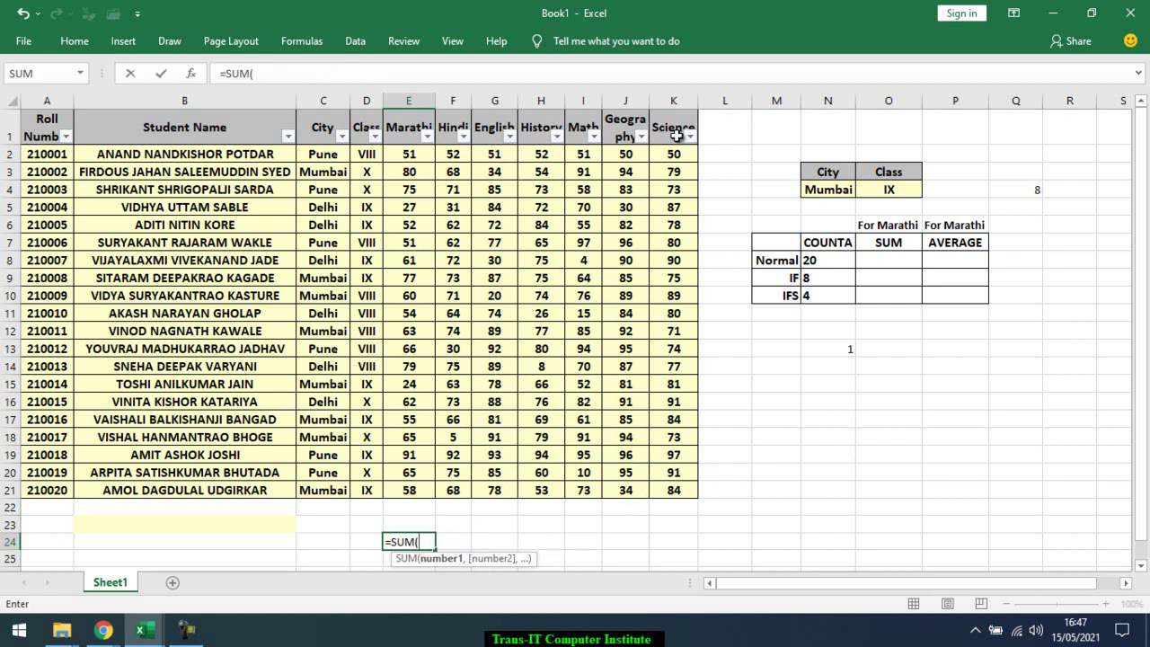
left_click(414, 153)
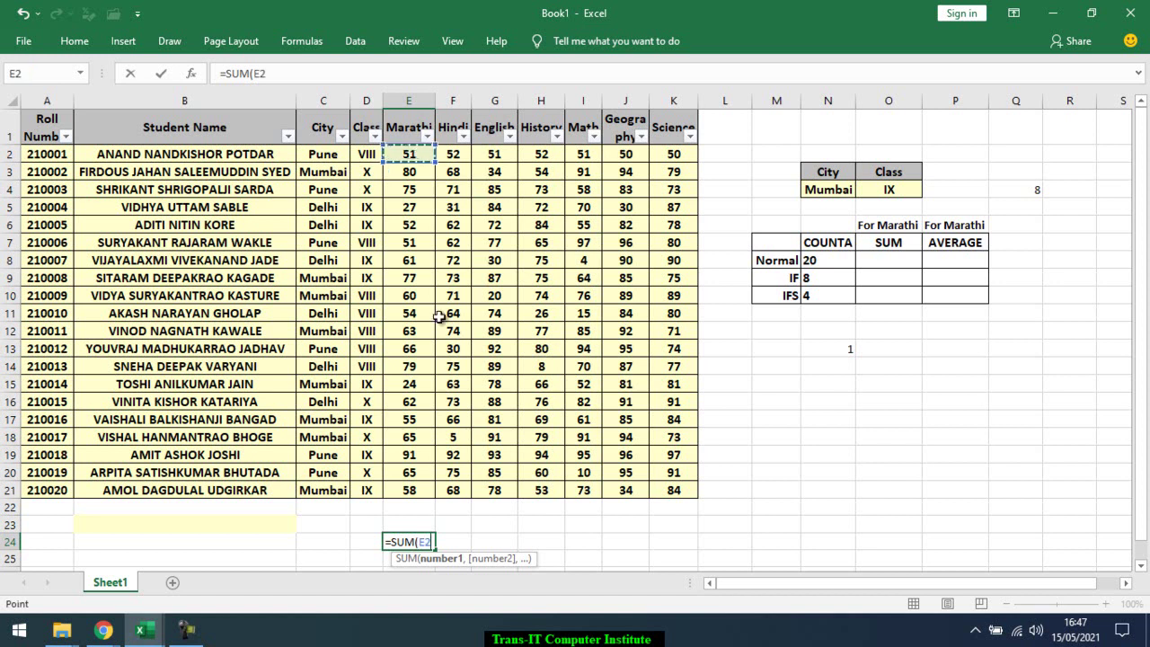
left_click(413, 491, "shift")
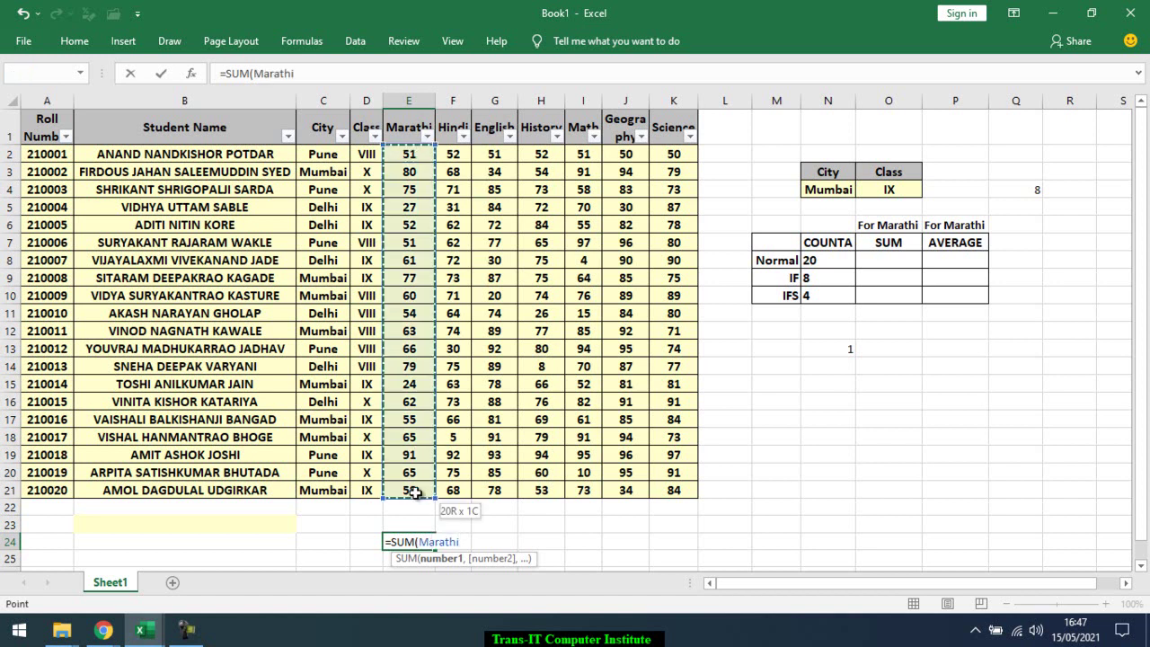
key("BackSpace")
key("BackSpace")
key("BackSpace")
key("BackSpace")
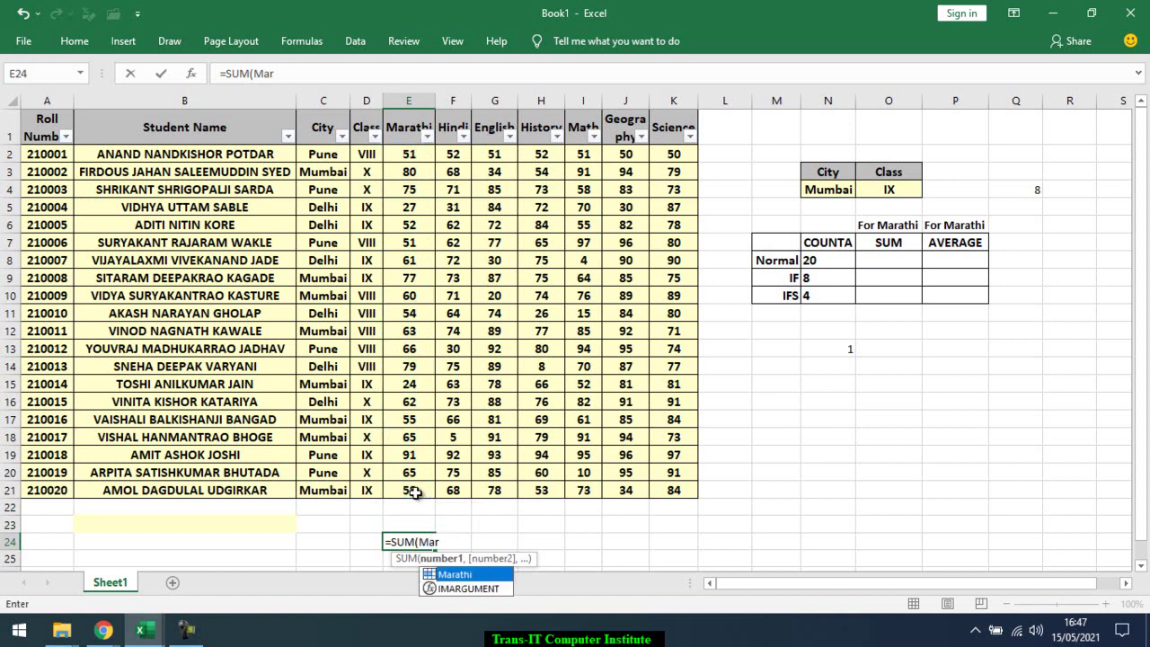
key("Tab")
type(",")
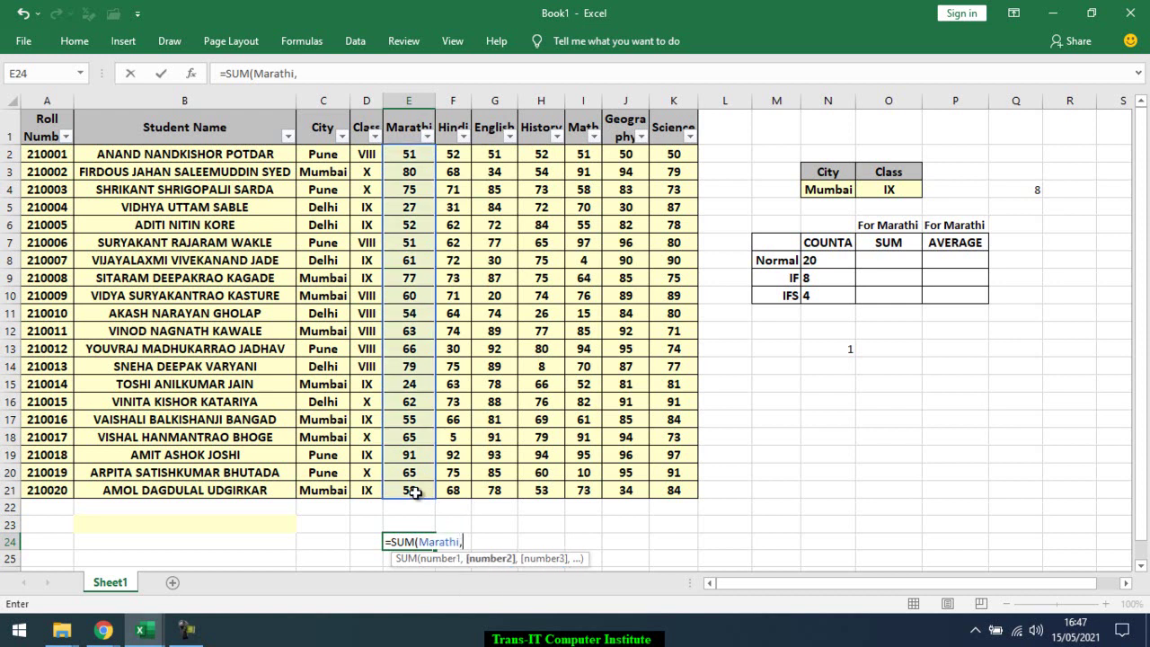
type("hi")
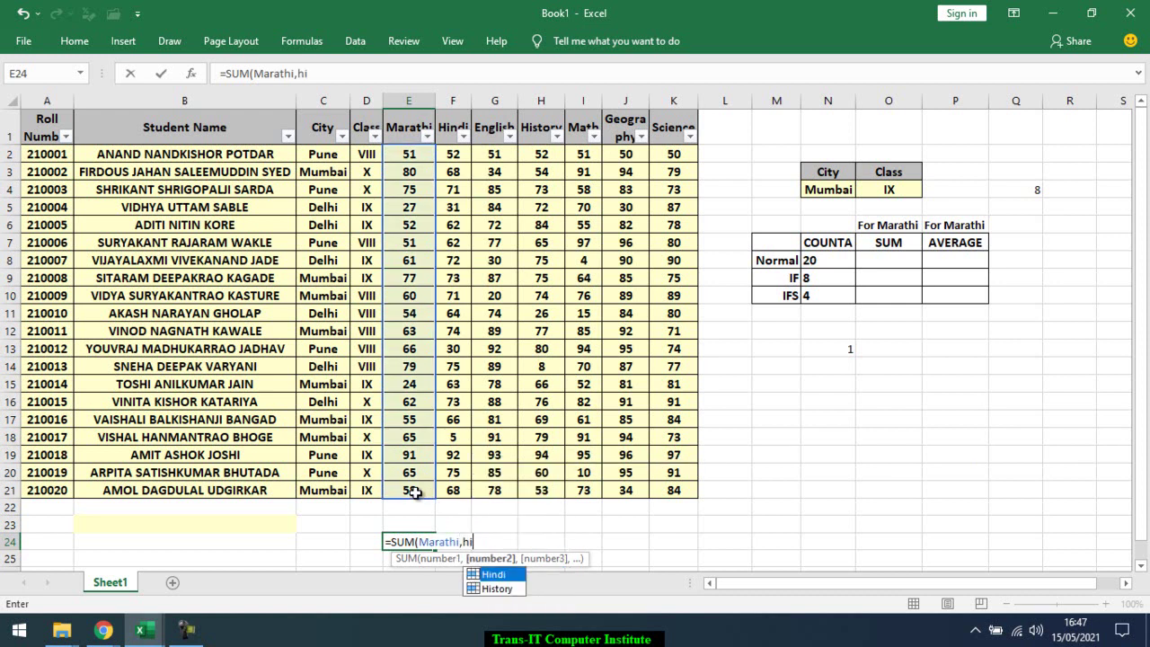
key("Down")
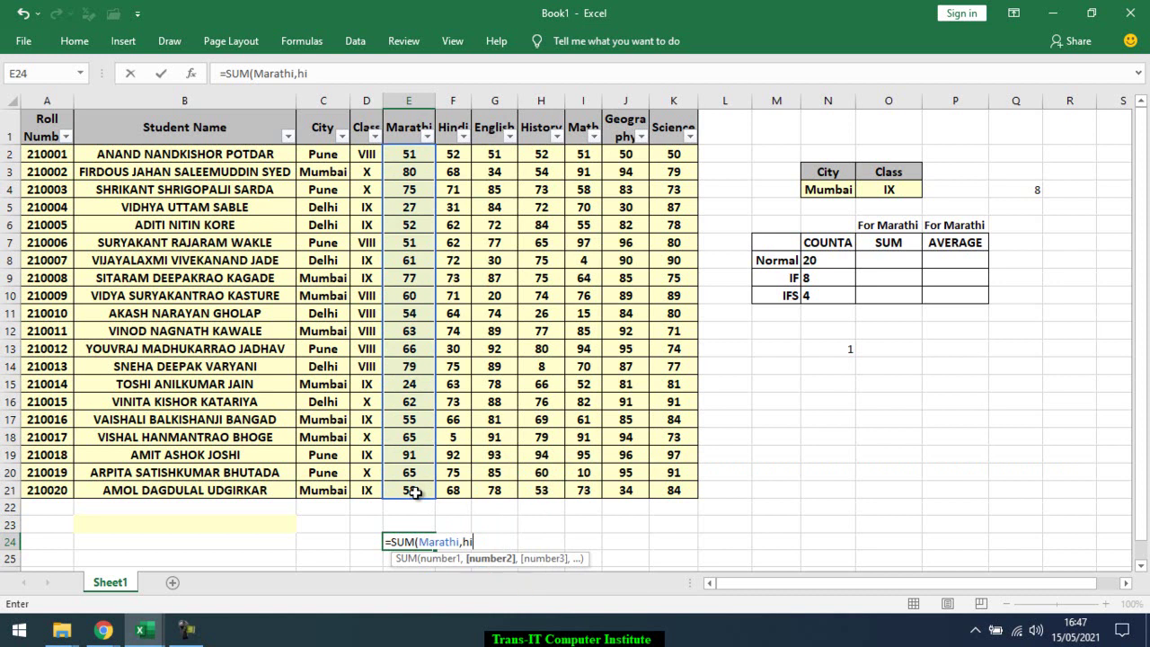
key("Tab")
type(",")
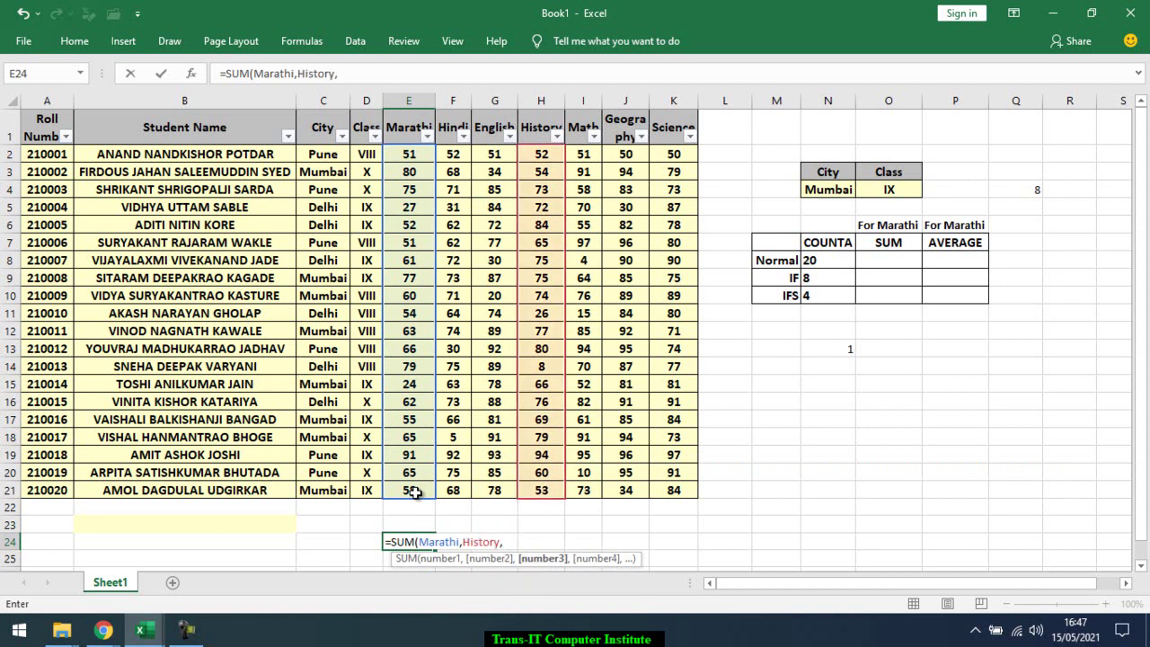
type("sci")
key("Tab")
key("Return")
key("Up")
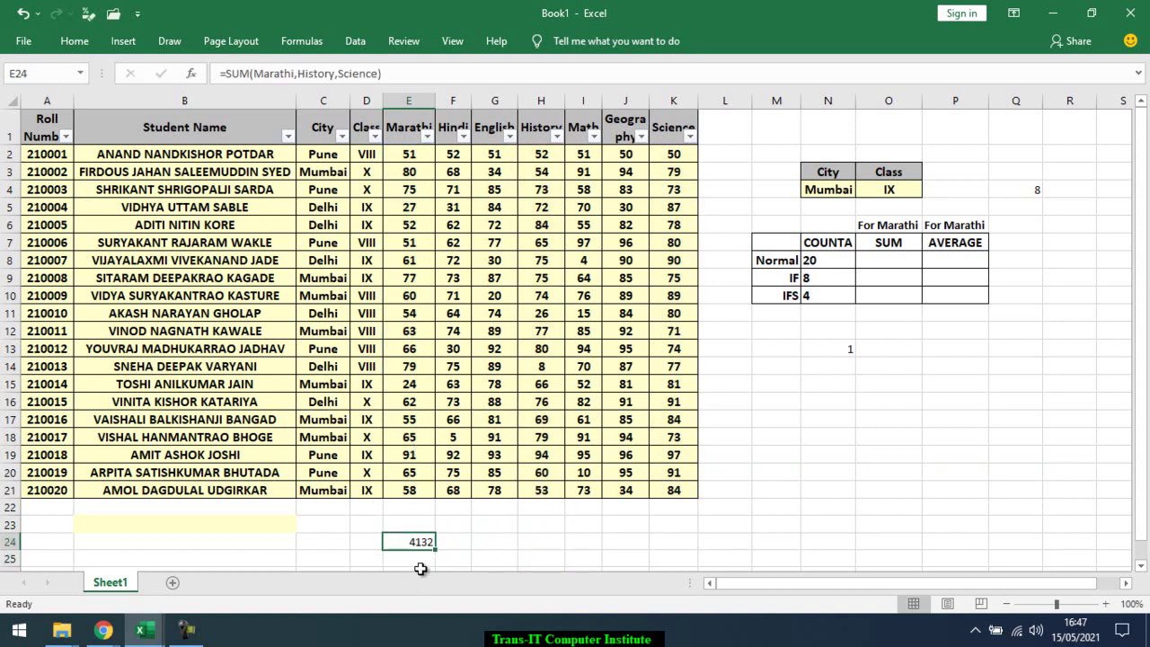
Type the note 'sum' in E24, then try and cancel a SUM over all marks E2:K21
type("sum")
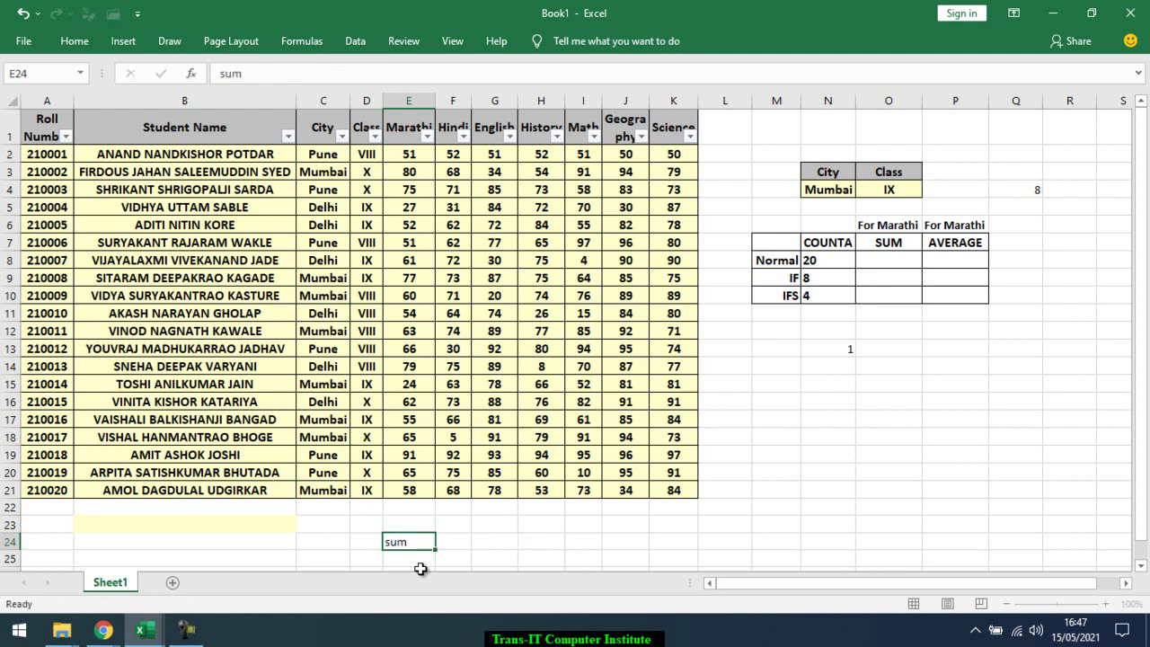
key("Tab")
key("Left")
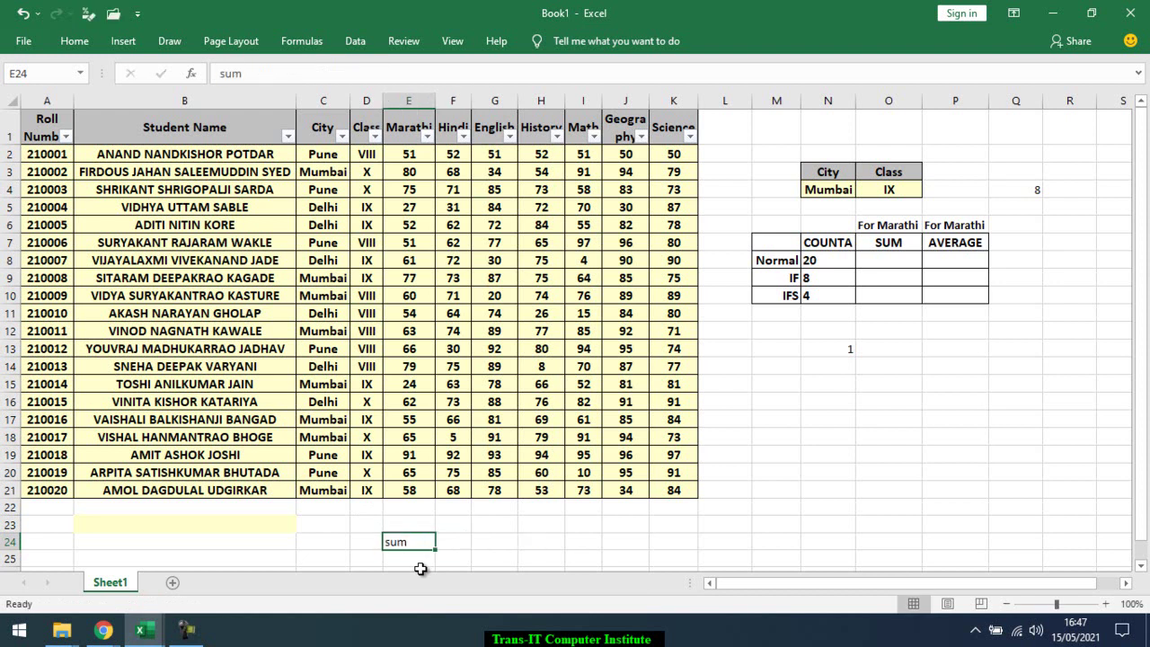
type("=su")
key("Tab")
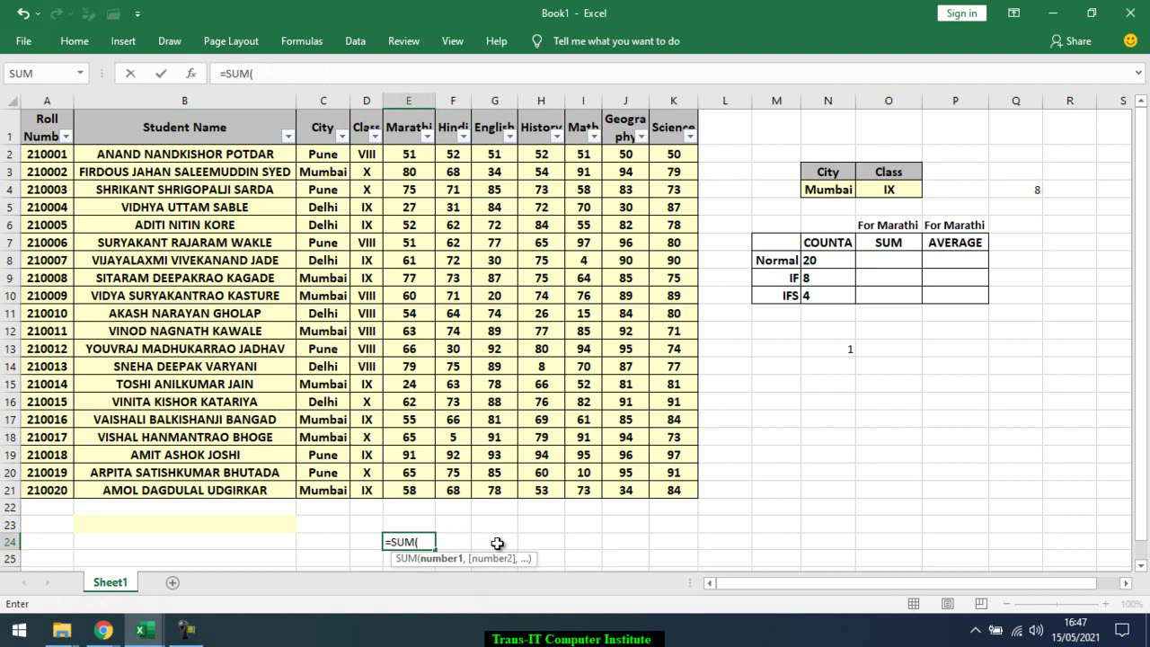
left_click_drag(419, 153, 669, 488)
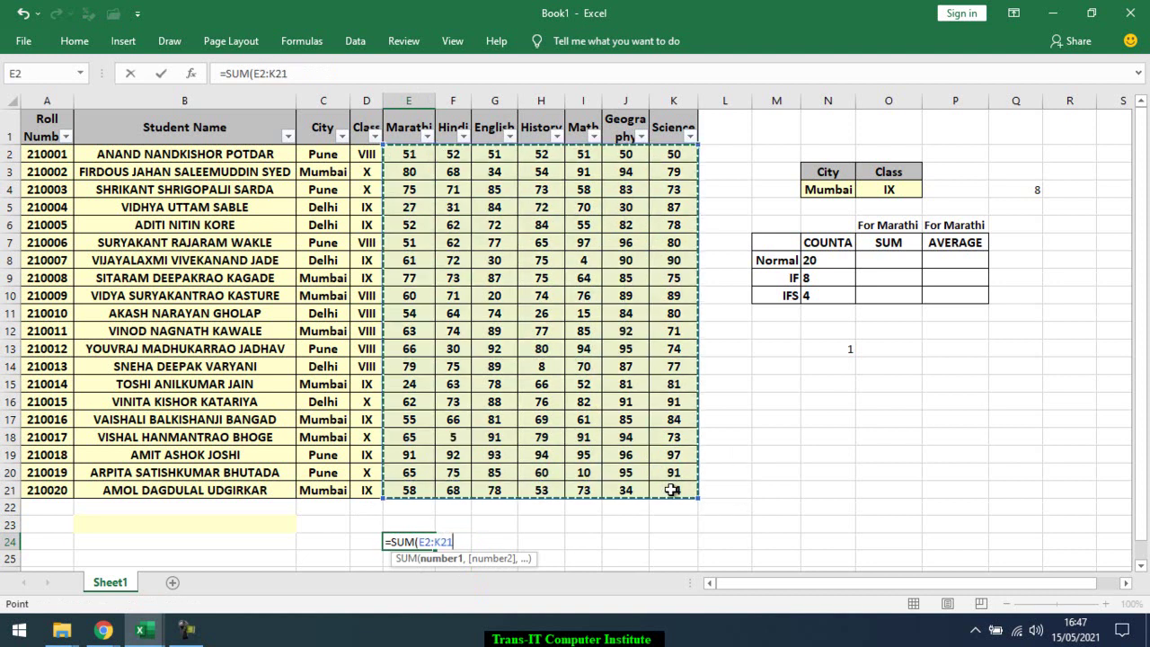
key("Escape")
Enter =SUM(E2:K2) in L2 to total the first student's marks, giving 357
left_click(721, 156)
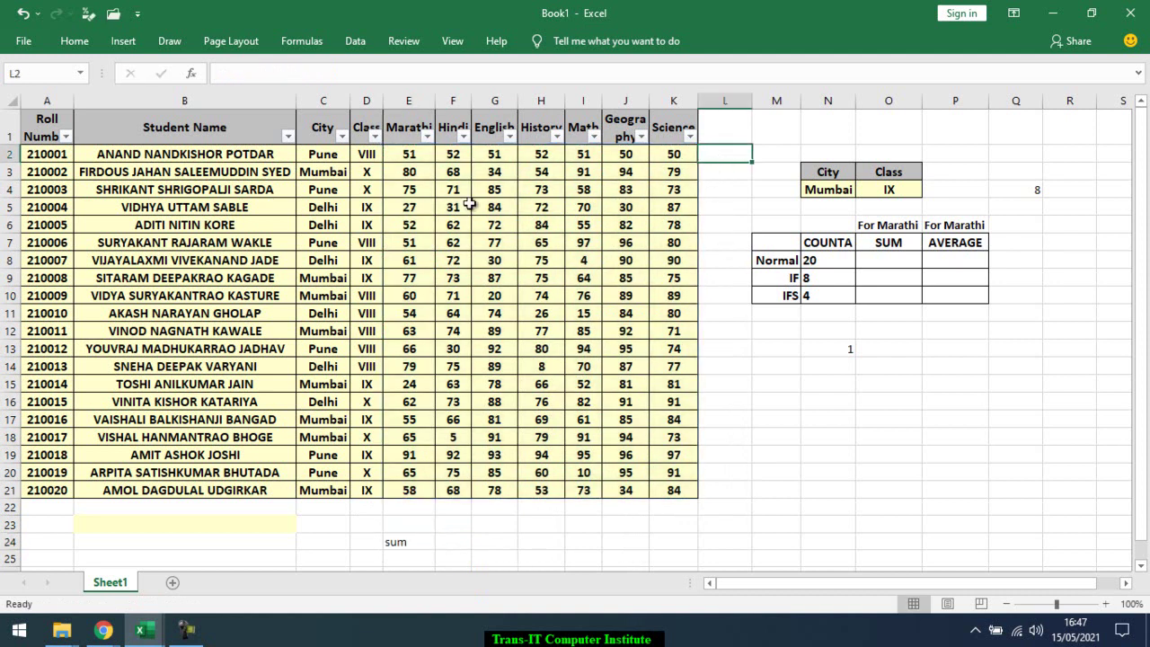
type("=sum")
key("Tab")
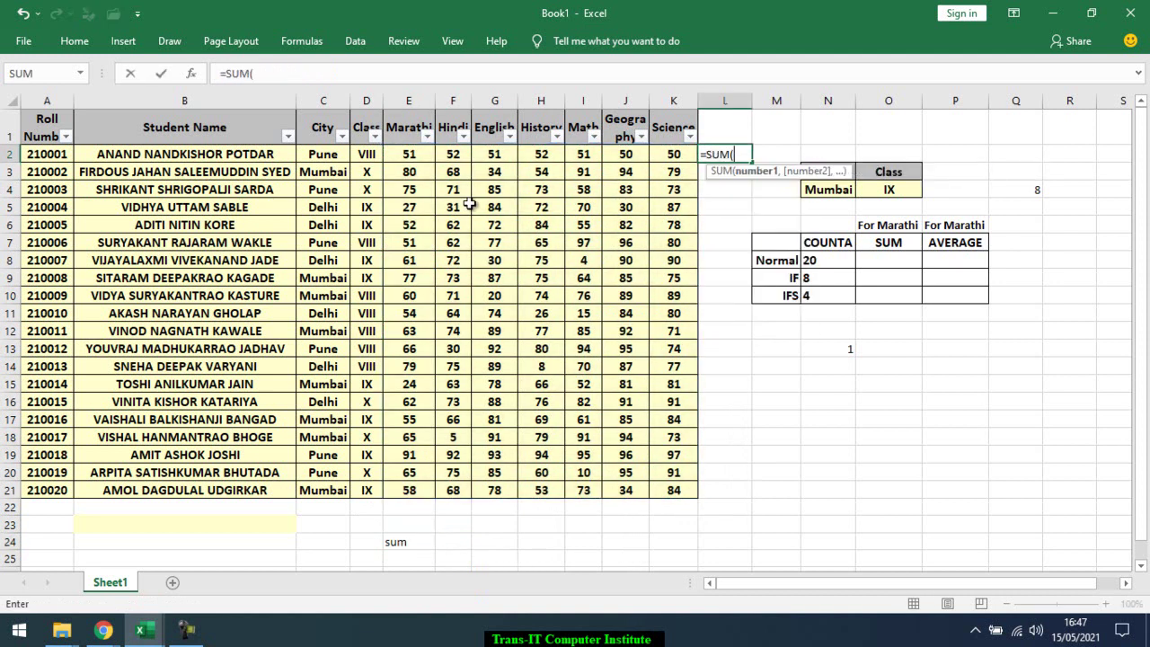
key("Left")
key("shift+Left")
key("shift+Left")
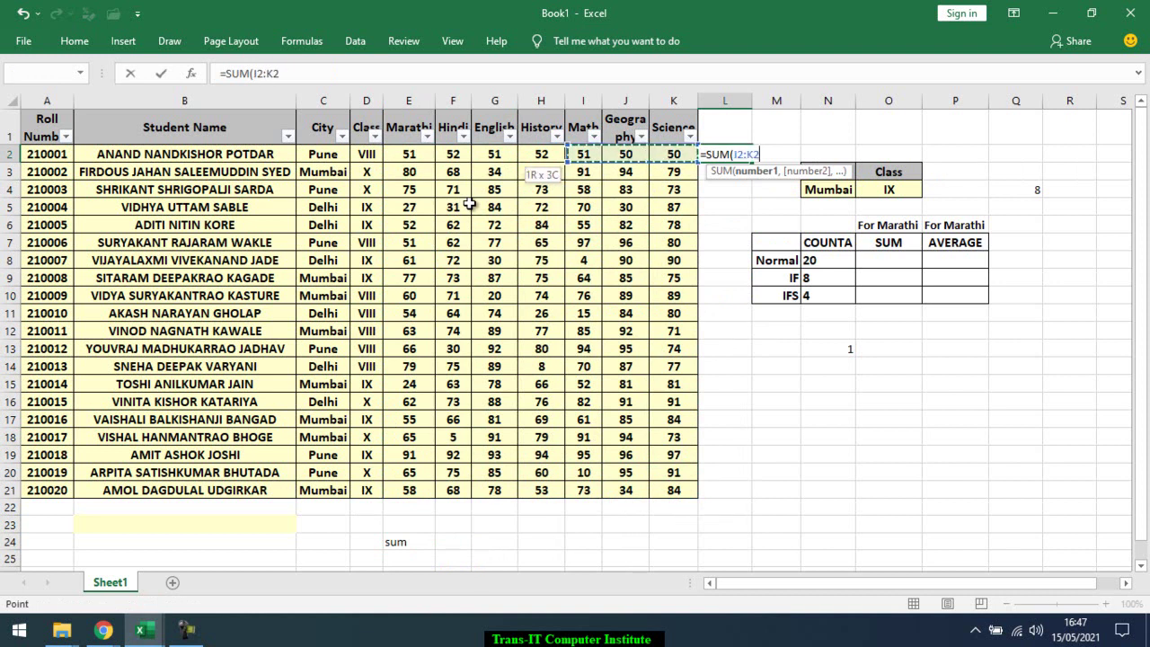
key("shift+Left")
key("shift+Left")
key("shift+Left")
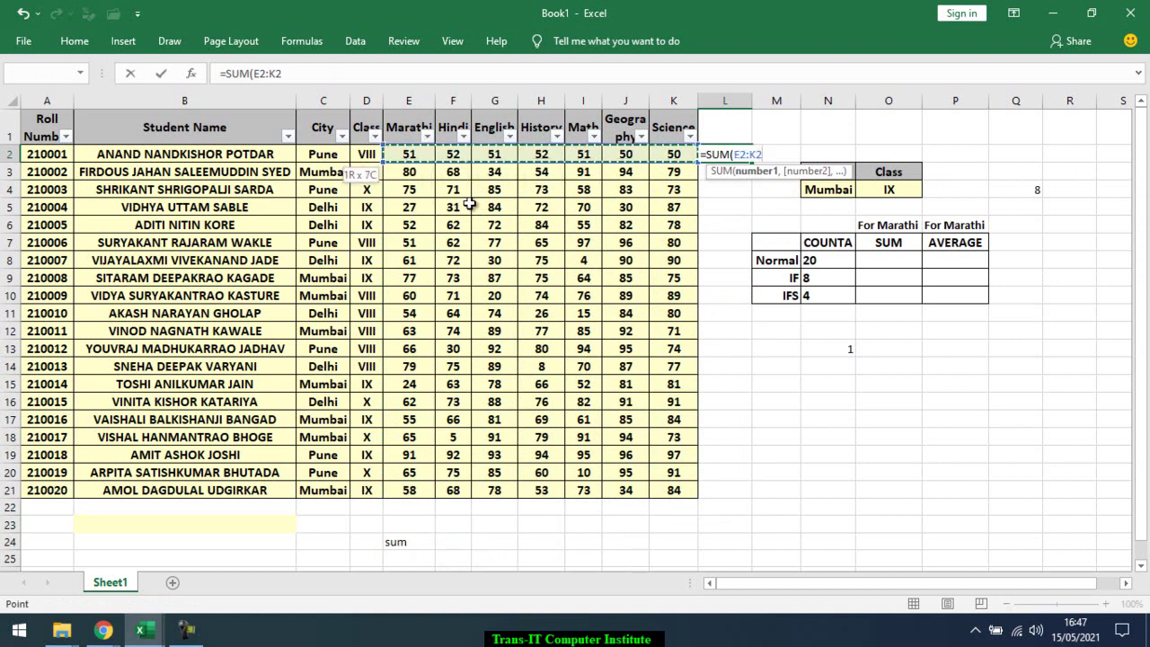
key("Return")
key("Right")
key("Up")
key("Left")
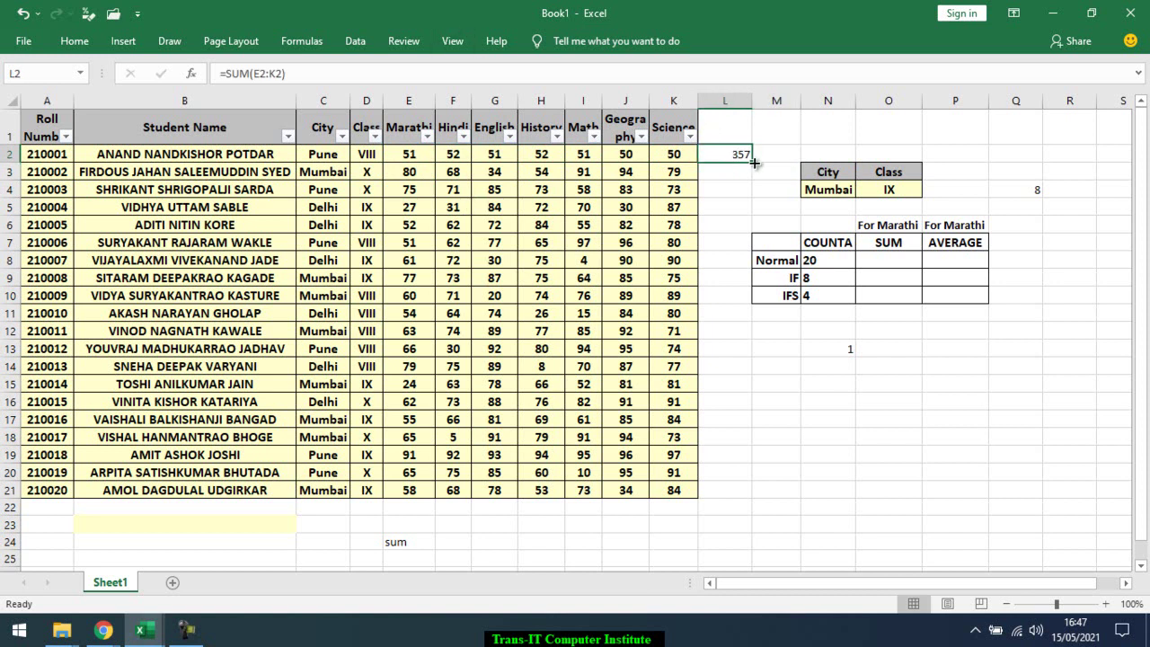
Insert a new empty column at column M
right_click(777, 102)
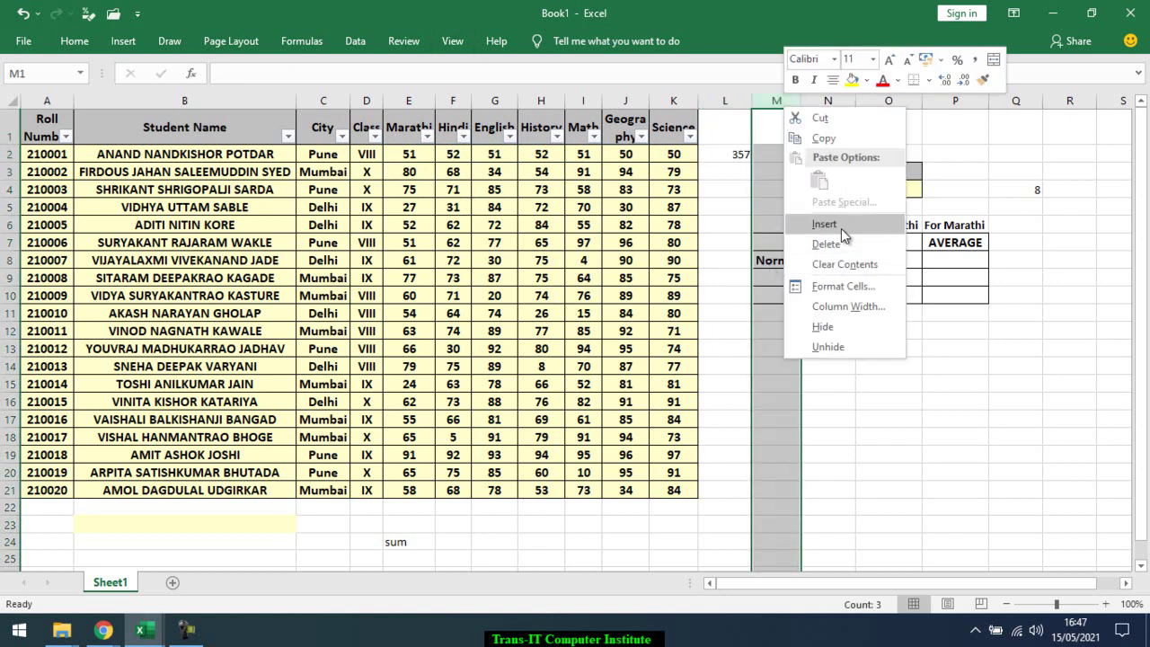
left_click(824, 224)
right_click(827, 100)
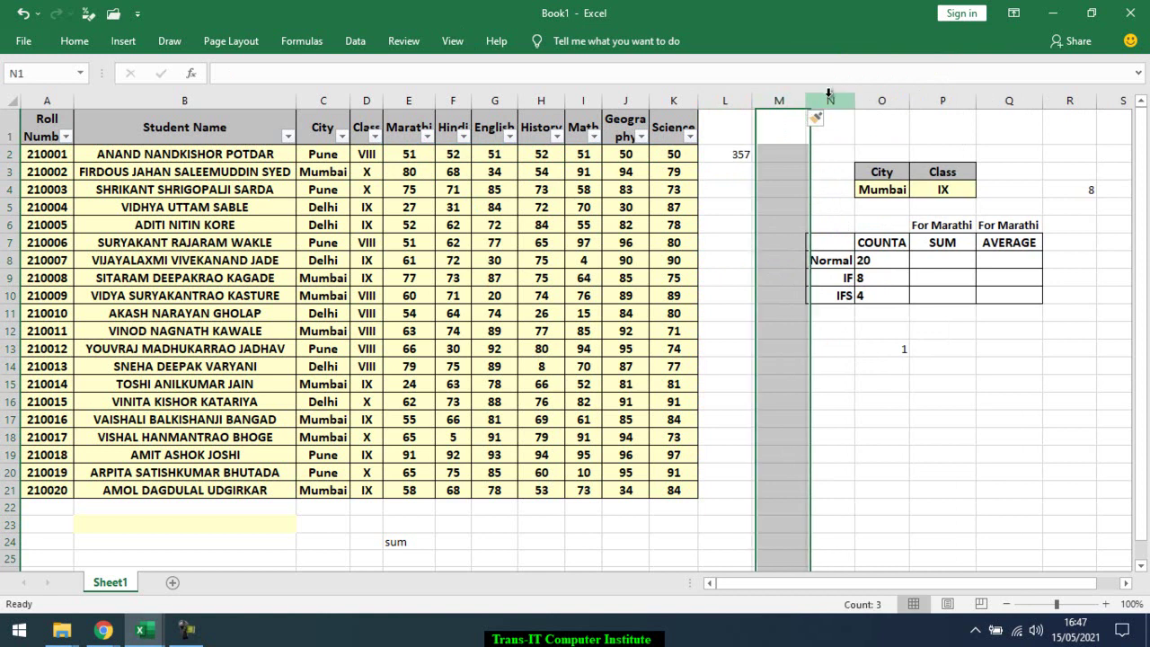
key("Escape")
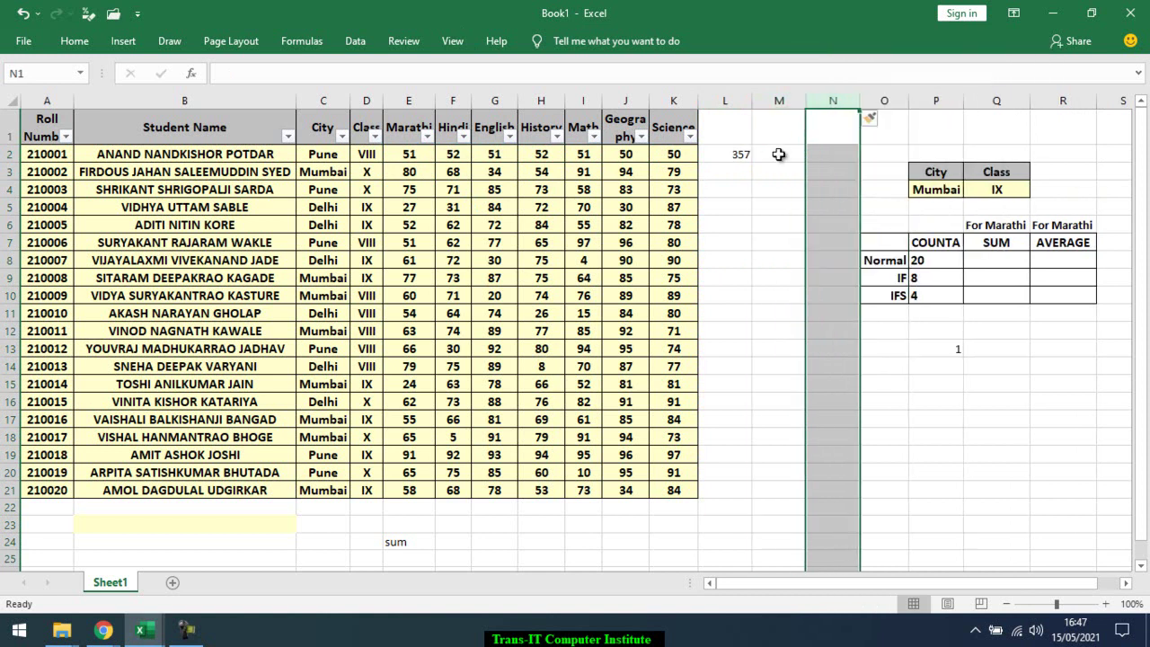
Enter =AVERAGE(E2:K2) in M2, giving 51, then select the stray 'sum' note in E24
type("=a")
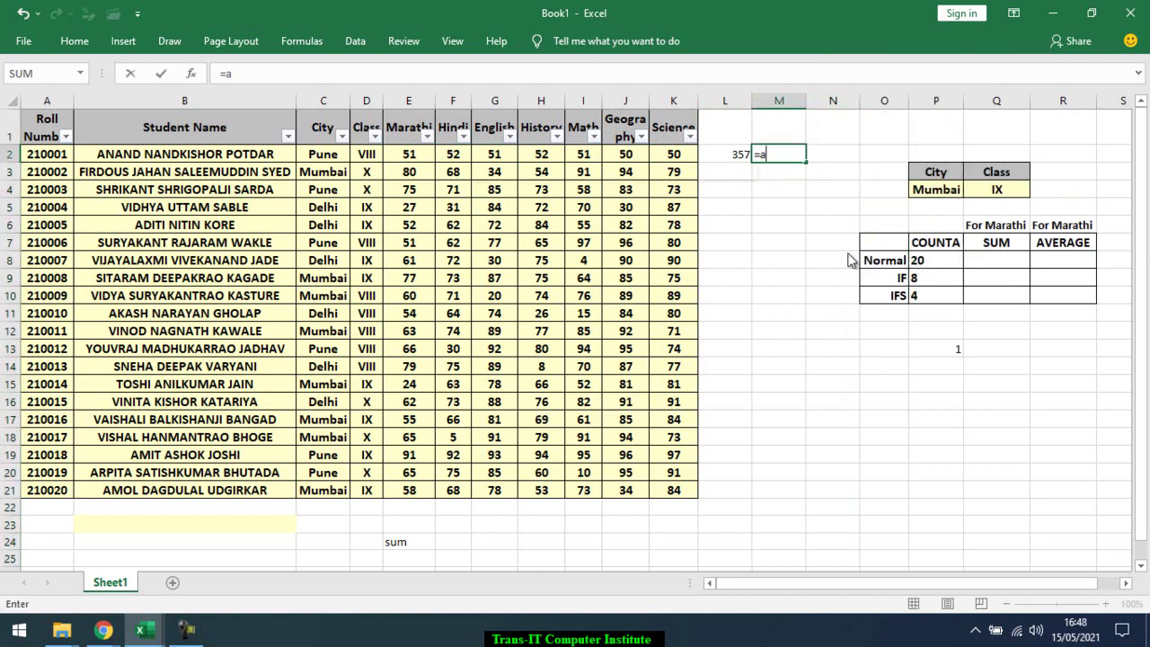
type("ver")
key("Tab")
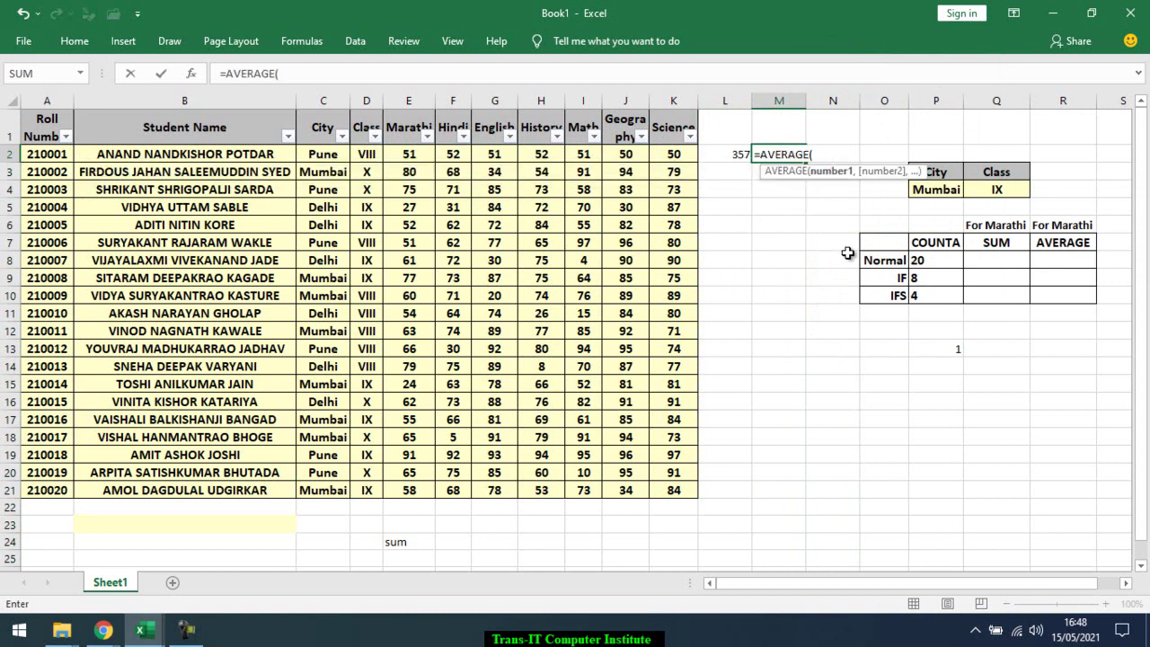
left_click_drag(416, 153, 685, 161)
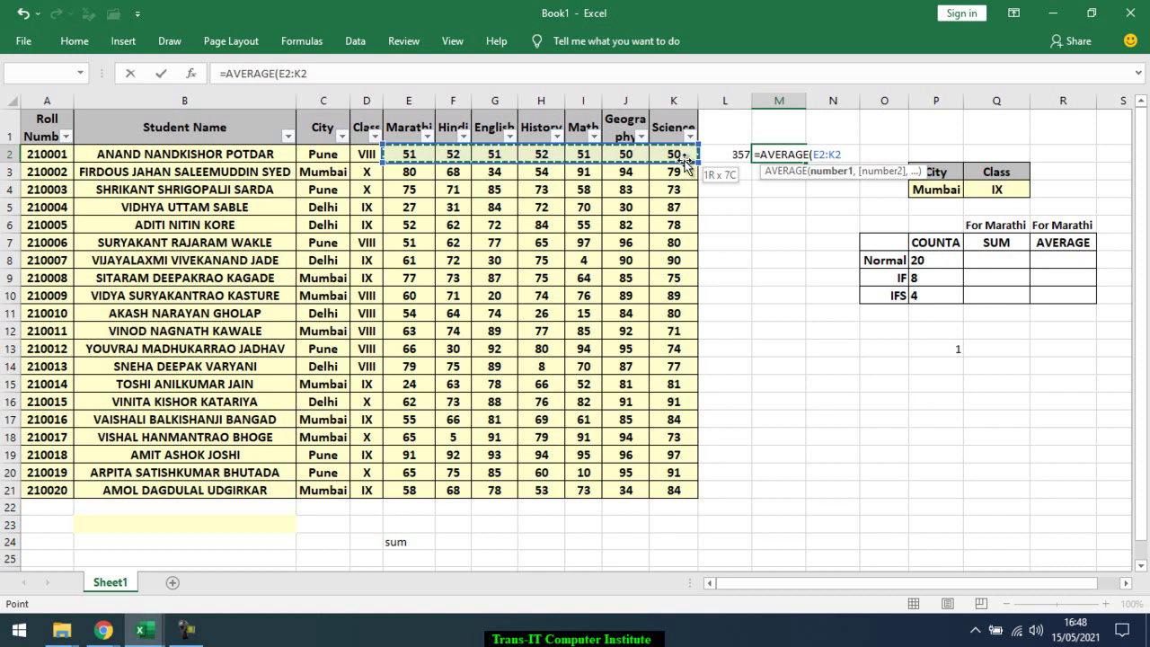
key("Return")
key("Up")
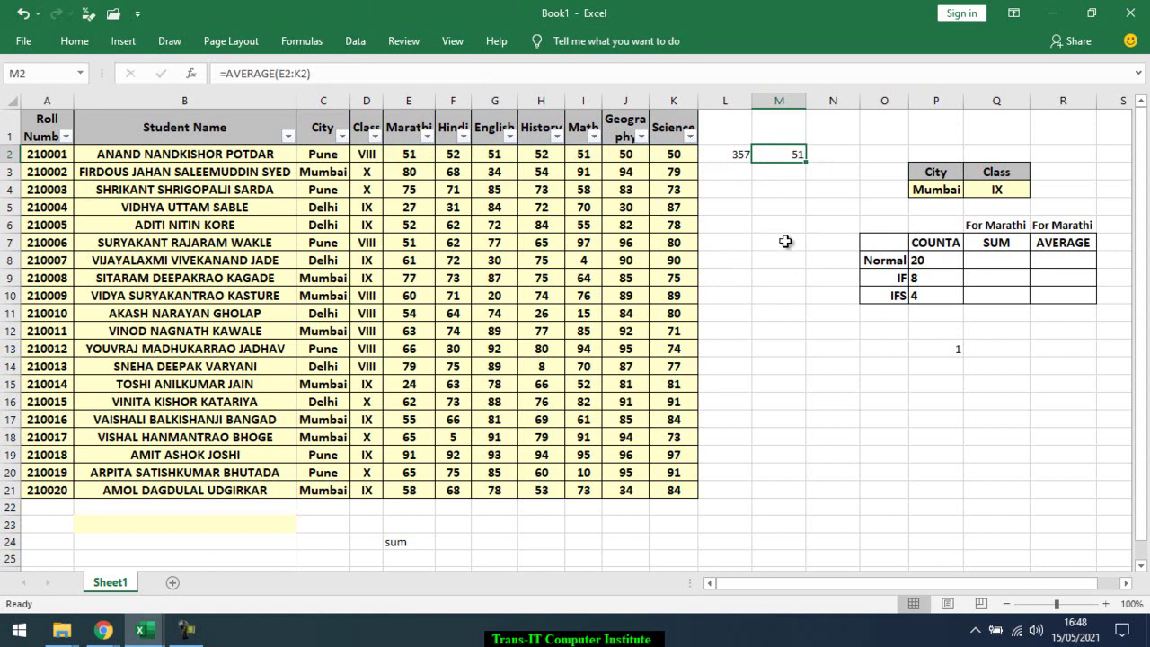
left_click(418, 544)
key("Delete")
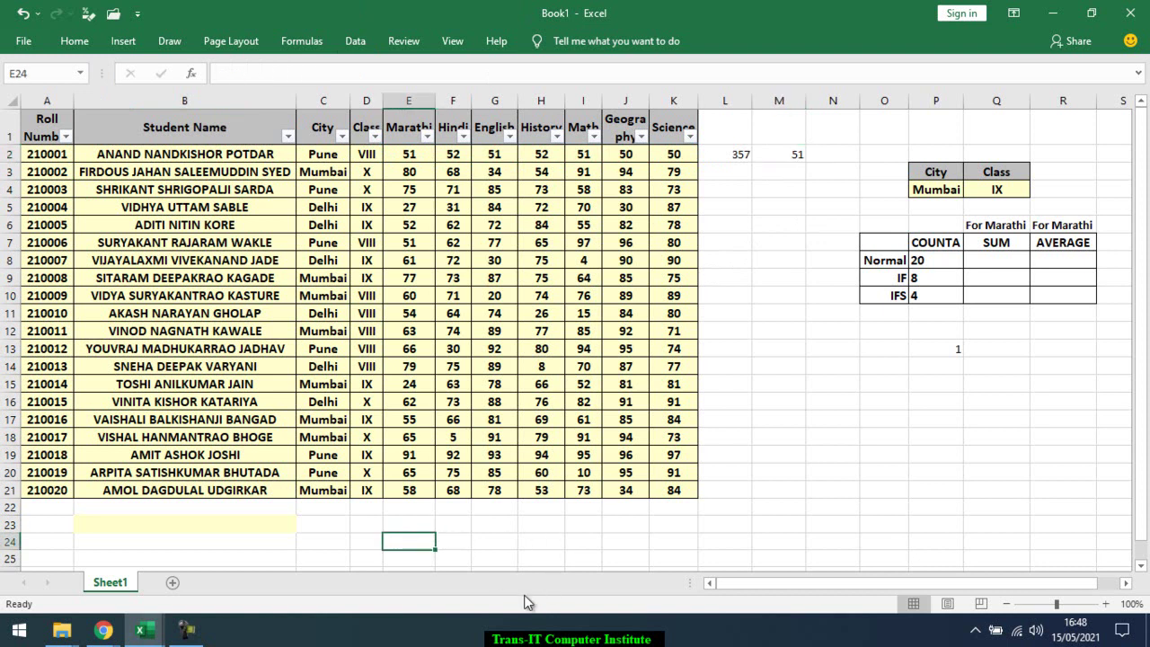
key("Up")
key("Up")
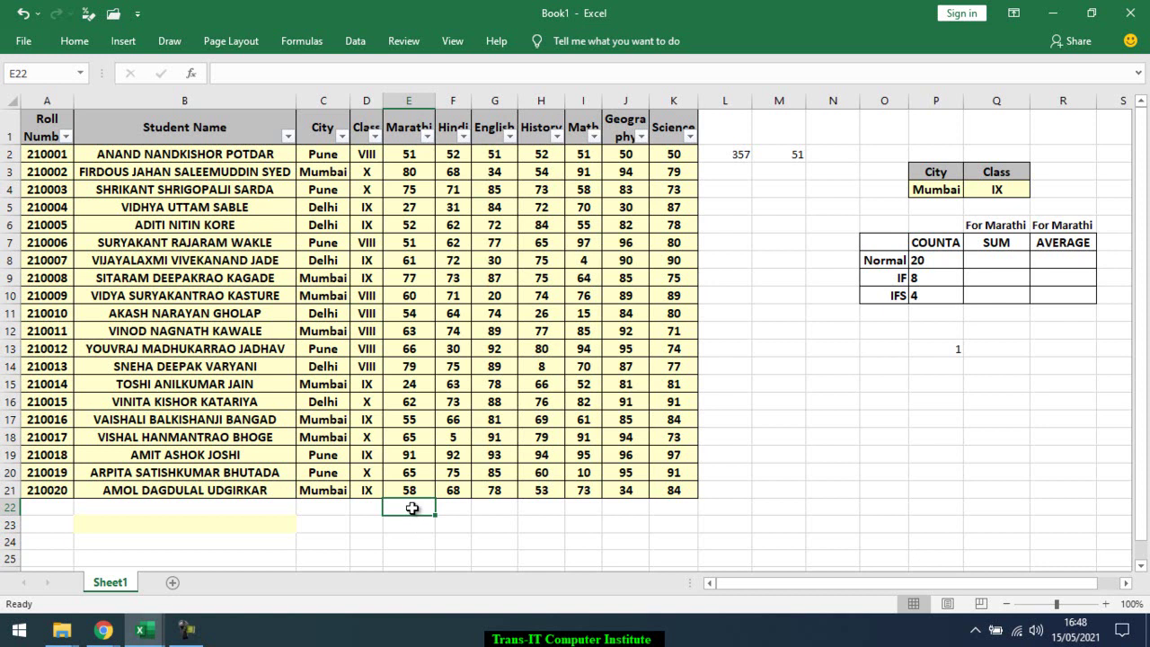
scroll(412, 508, "up", 1, "ctrl")
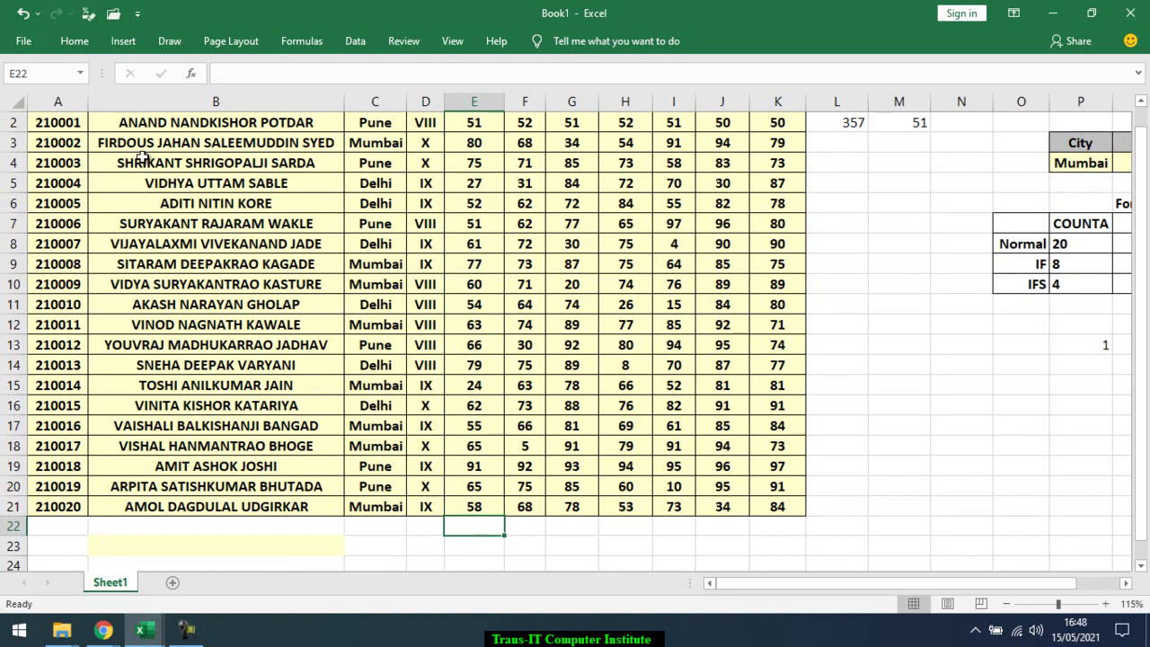
left_click(76, 42)
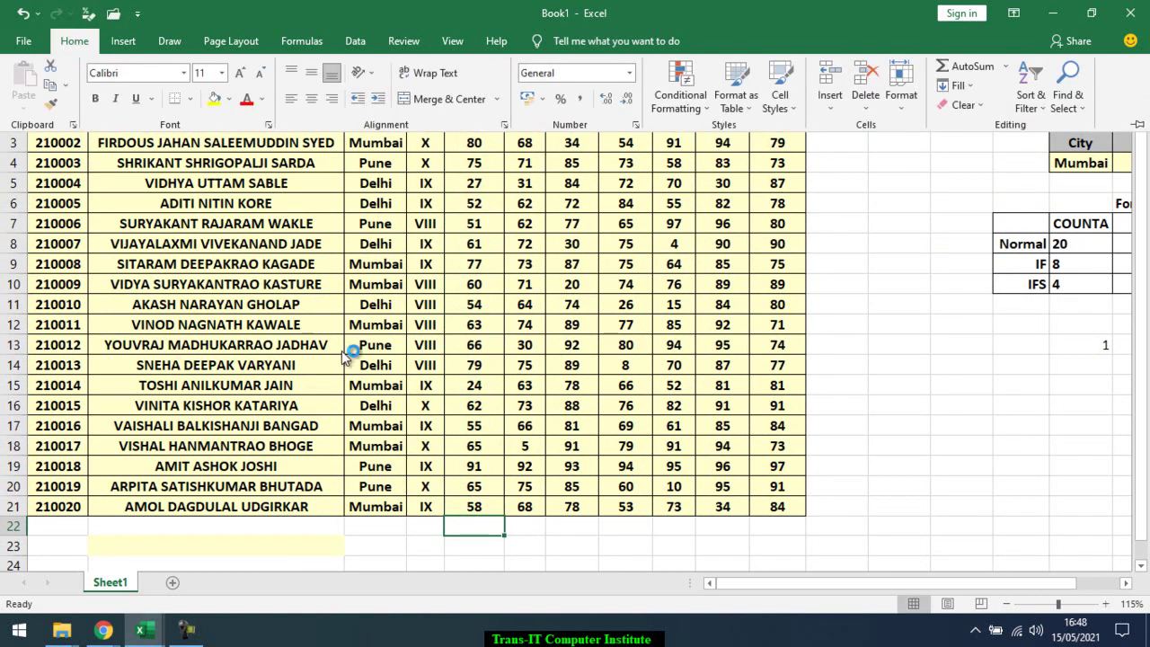
left_click(359, 352)
scroll(389, 366, "down", 2)
scroll(389, 366, "up", 1)
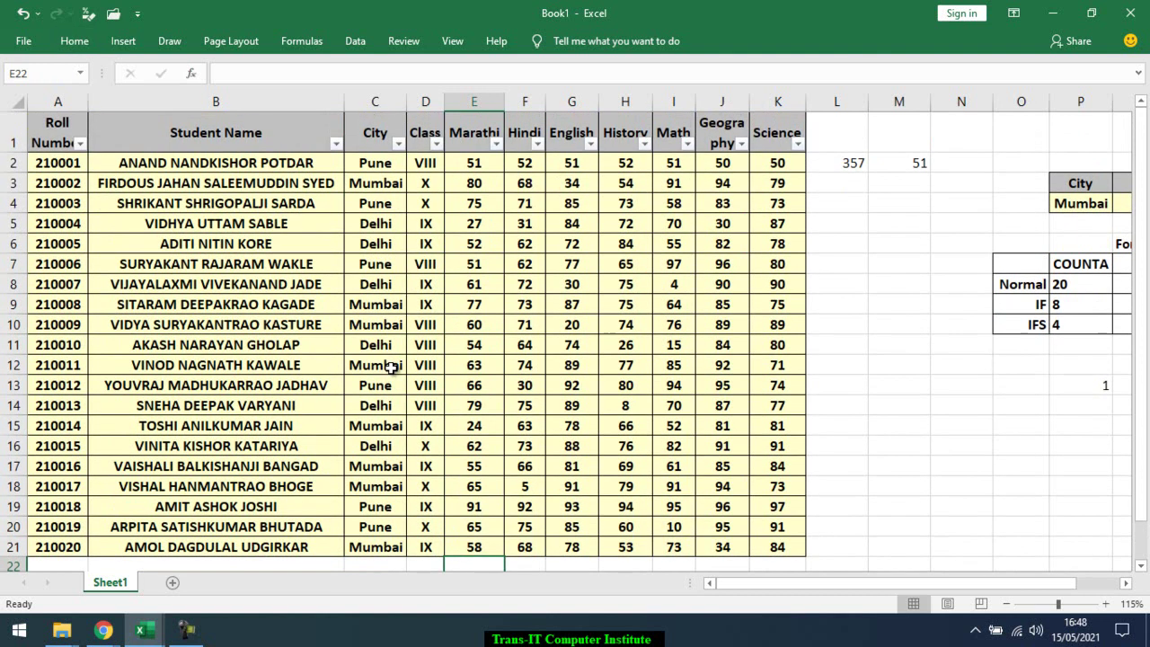
scroll(389, 366, "down", 1)
scroll(392, 368, "up", 1)
scroll(391, 368, "down", 1)
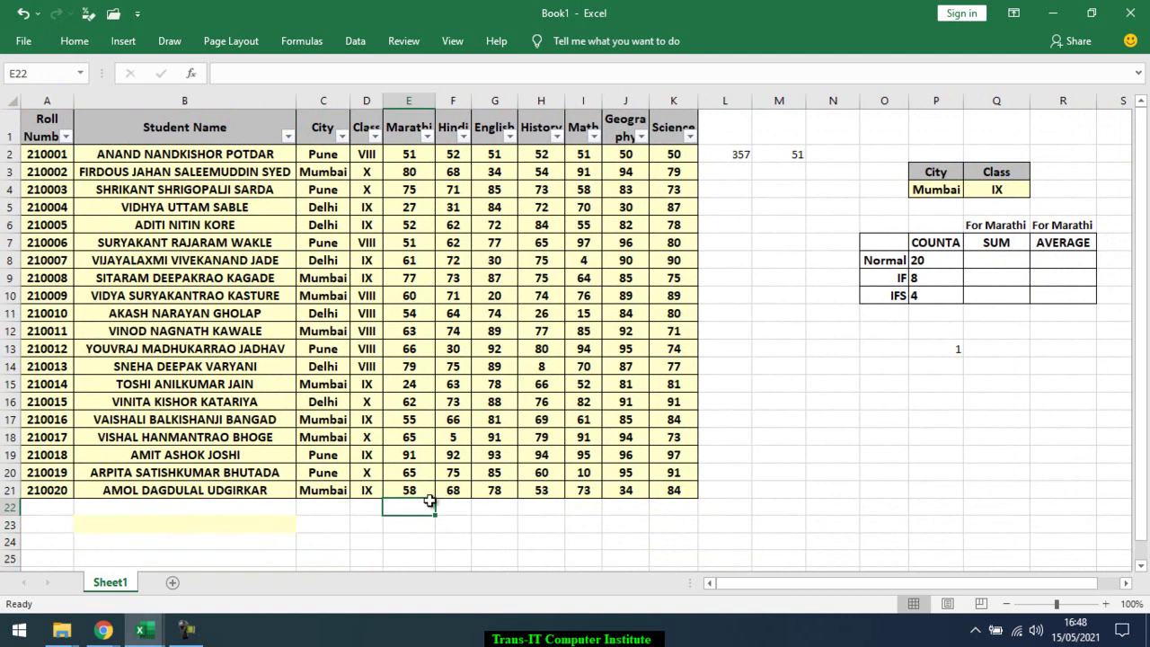
key("alt+equal")
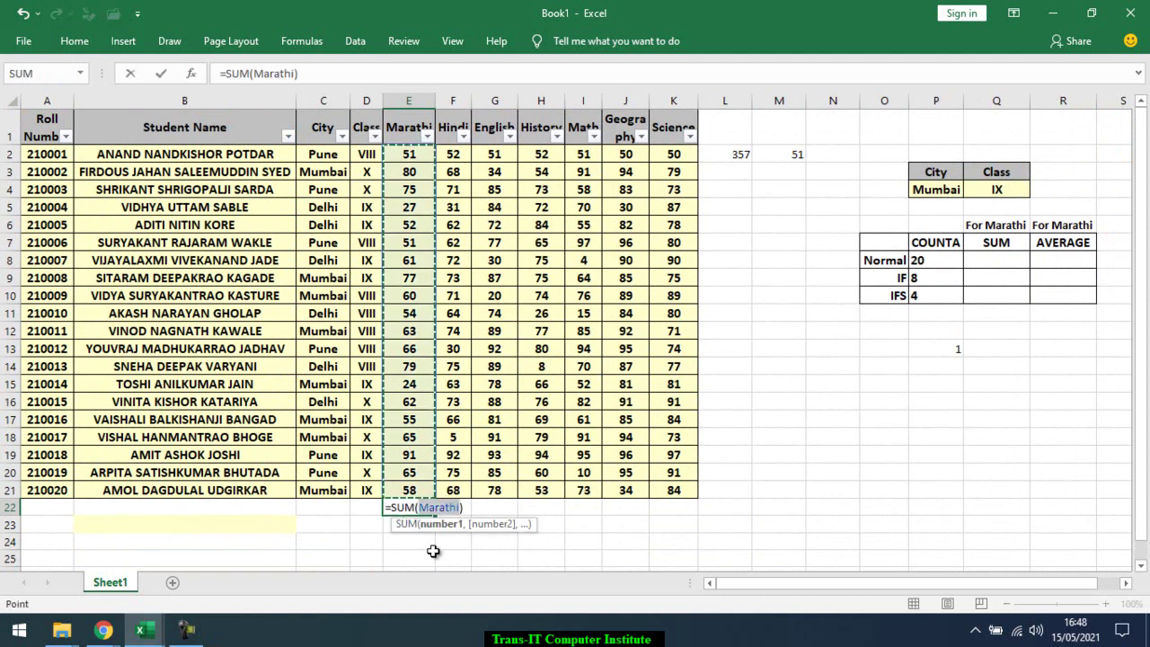
key("Return")
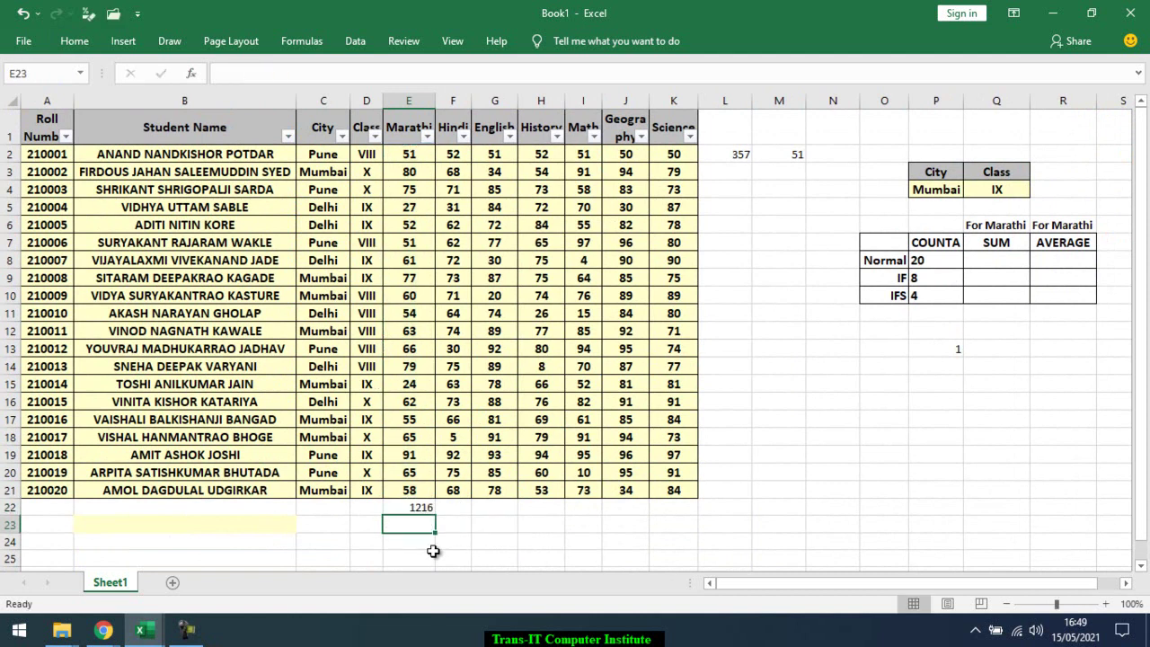
key("Up")
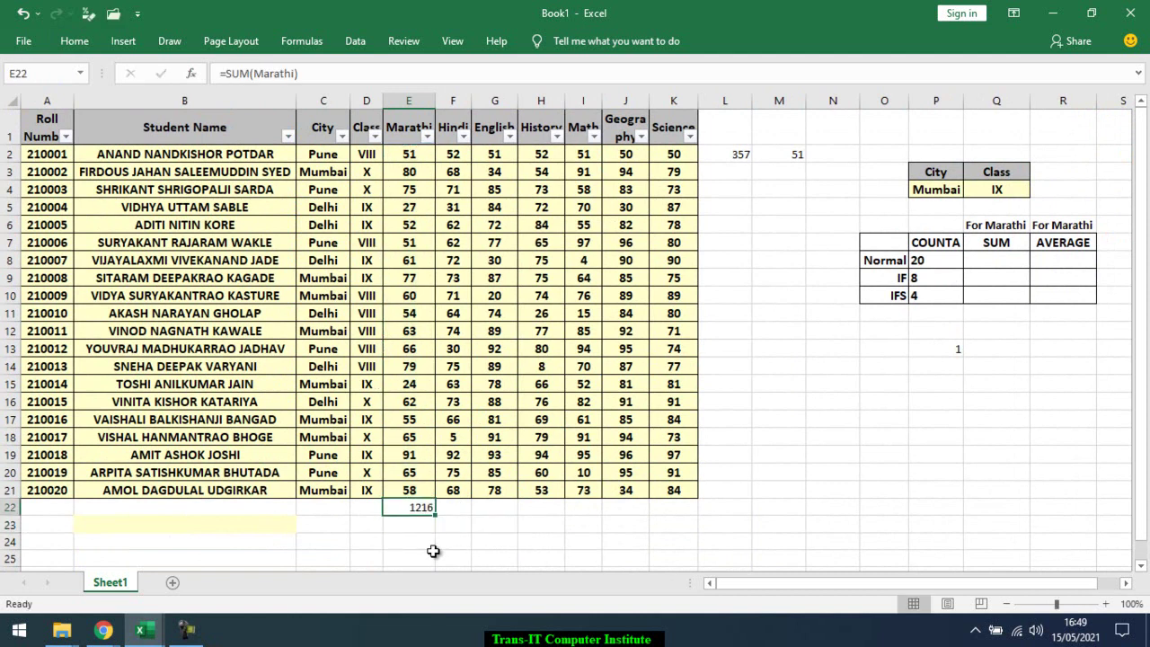
key("Delete")
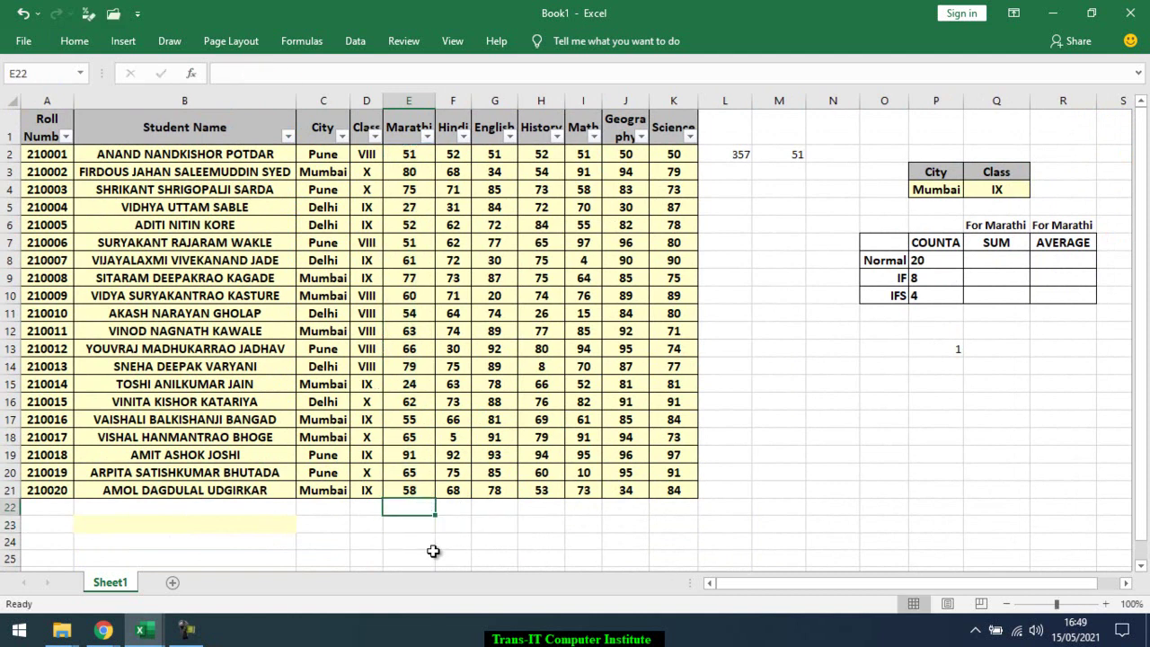
type("=SUM(Marathi)")
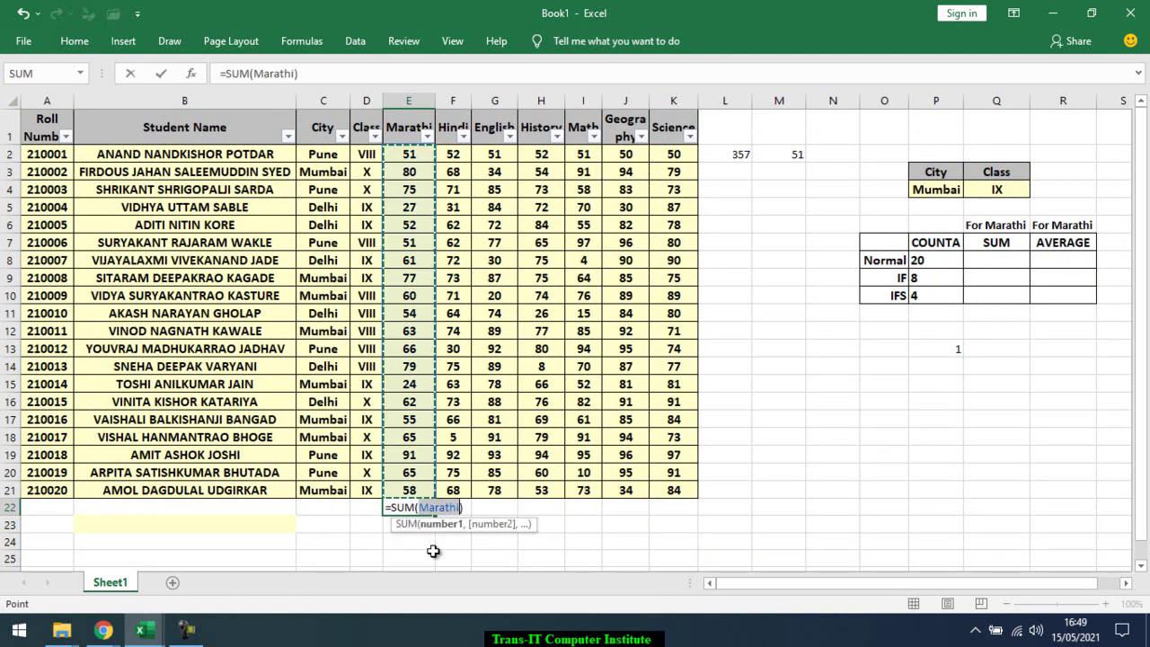
key("Escape")
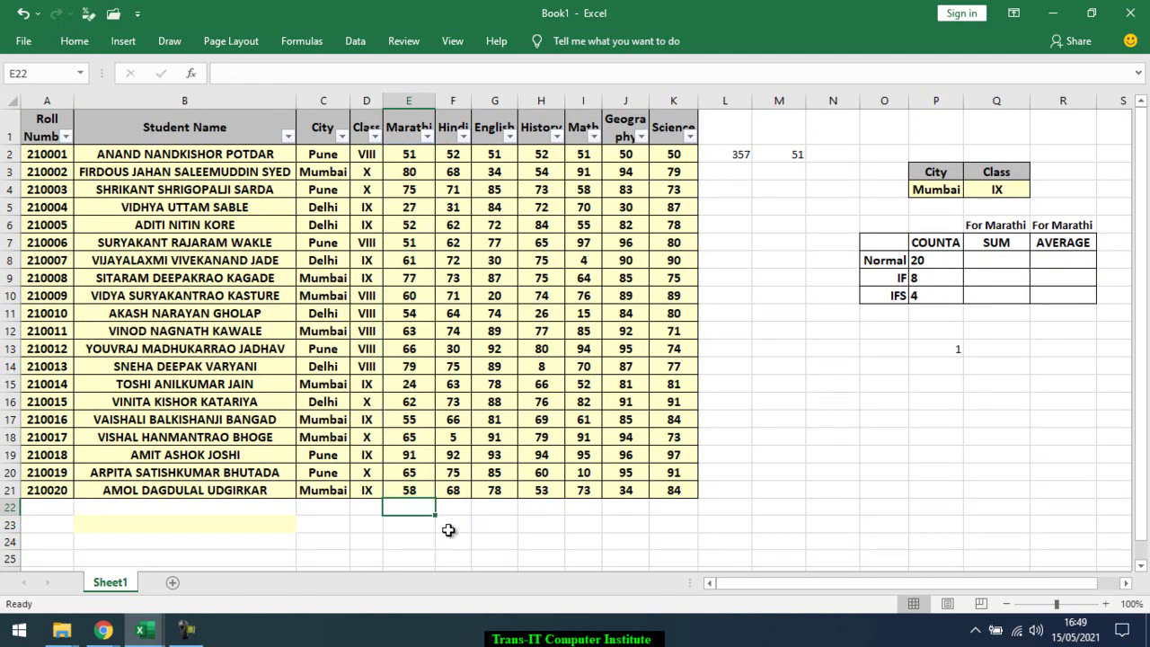
AutoSum row 20's marks in L20 with =SUM(E20:K20), giving 481
left_click(714, 227)
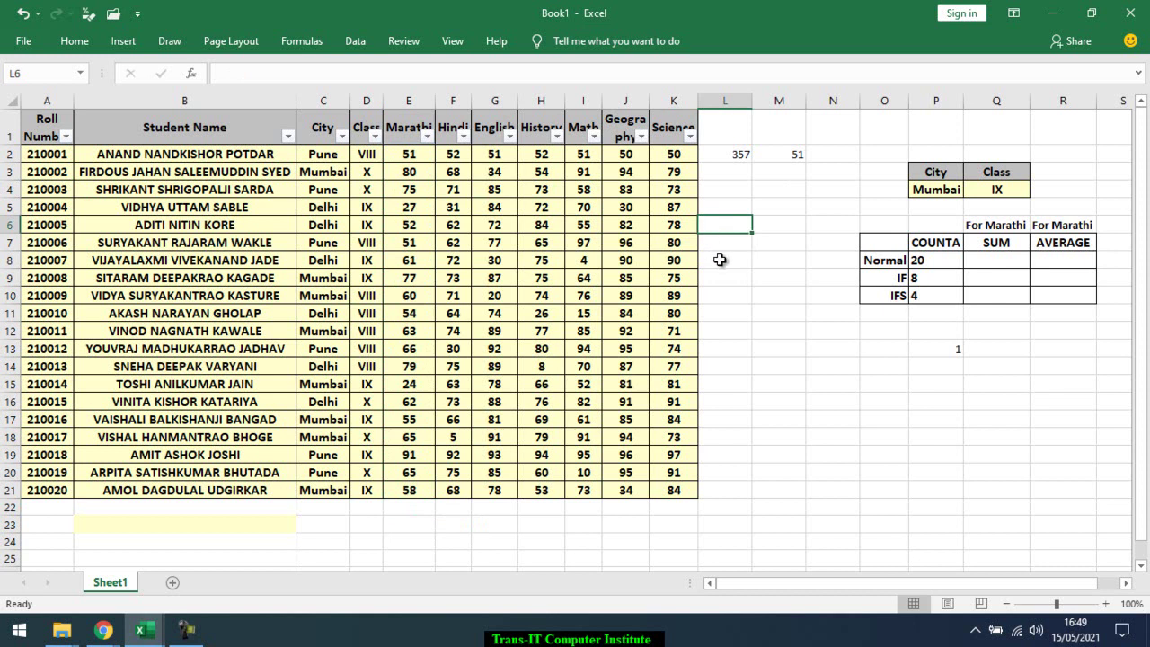
key("alt+equal")
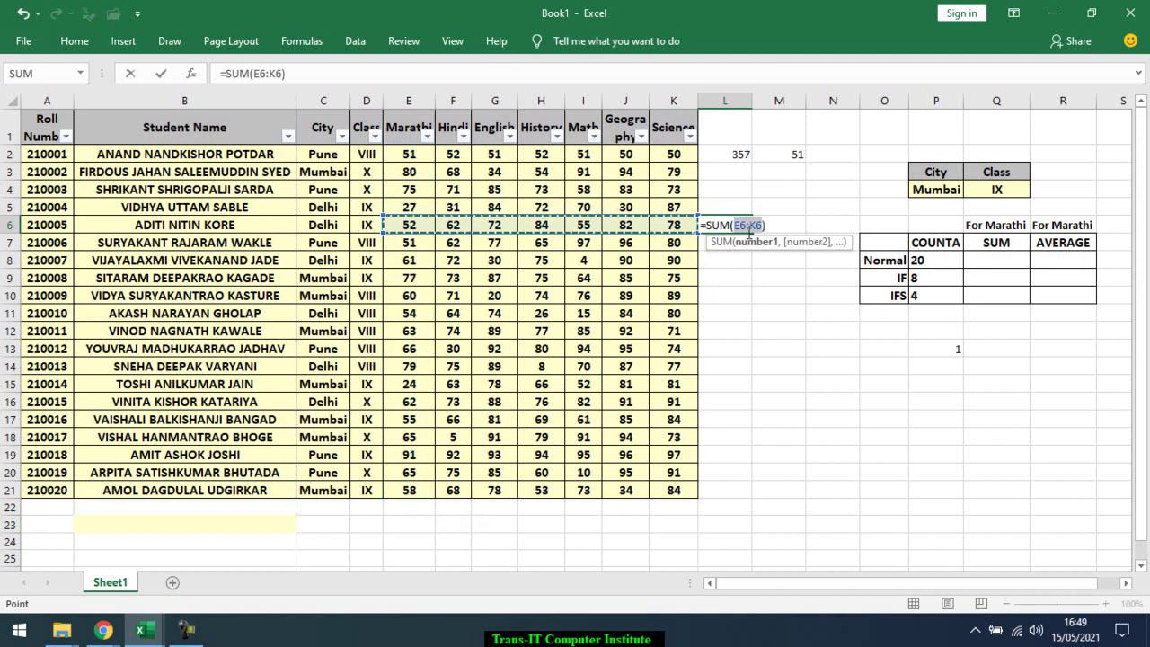
key("Escape")
left_click(725, 481)
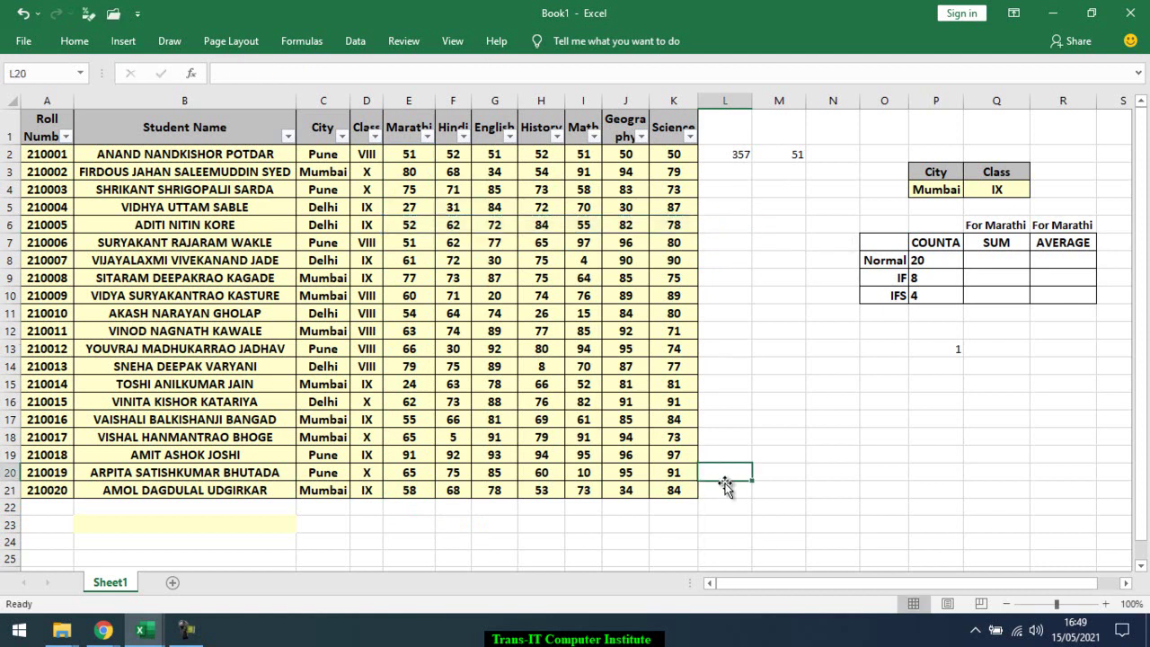
key("alt+equal")
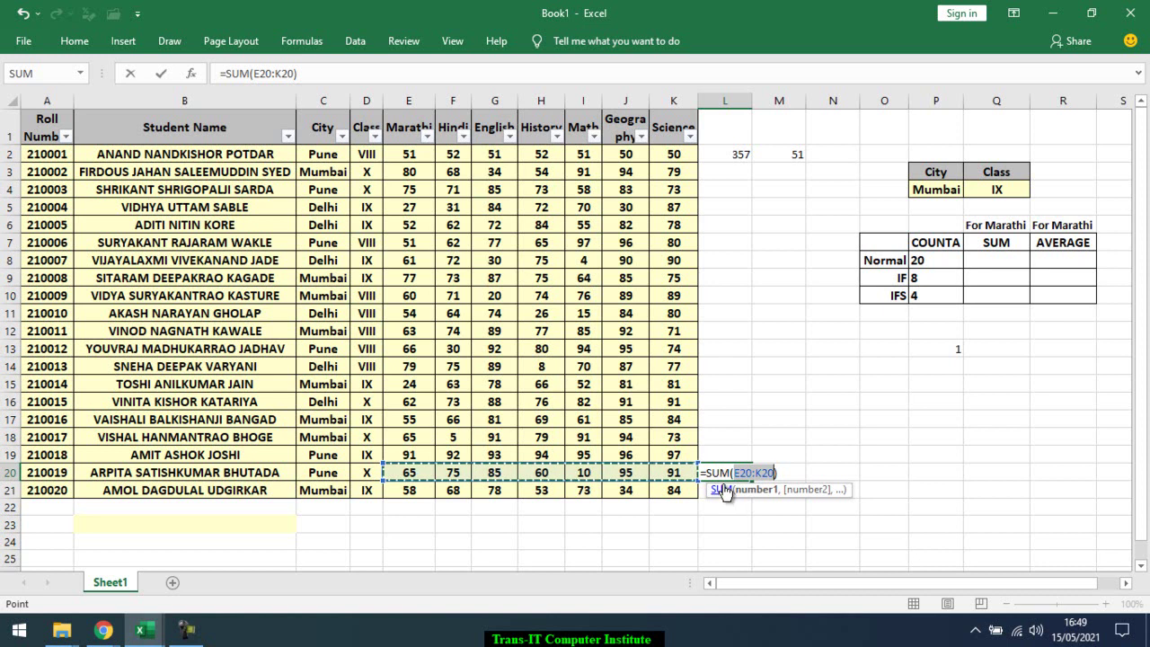
key("Return")
left_click(712, 473)
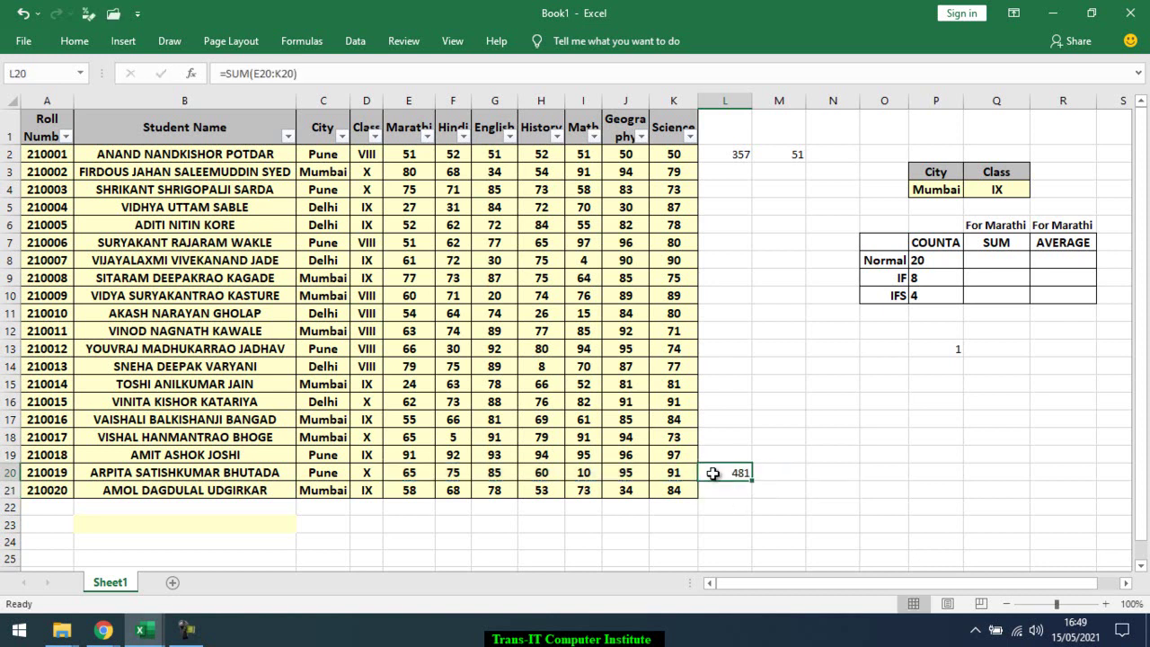
left_click(411, 507)
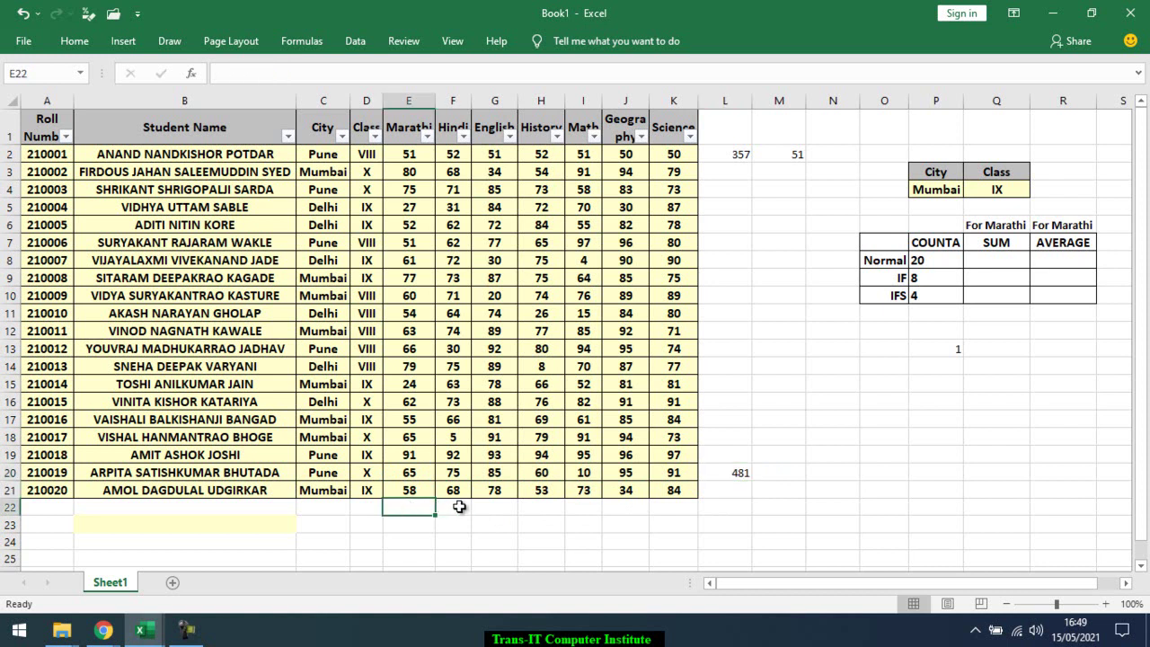
left_click(456, 507)
Enter =SUM(Geography) in J22 (1633), then select Marathi marks E5:E11 to see their 382 sum
left_click(537, 509)
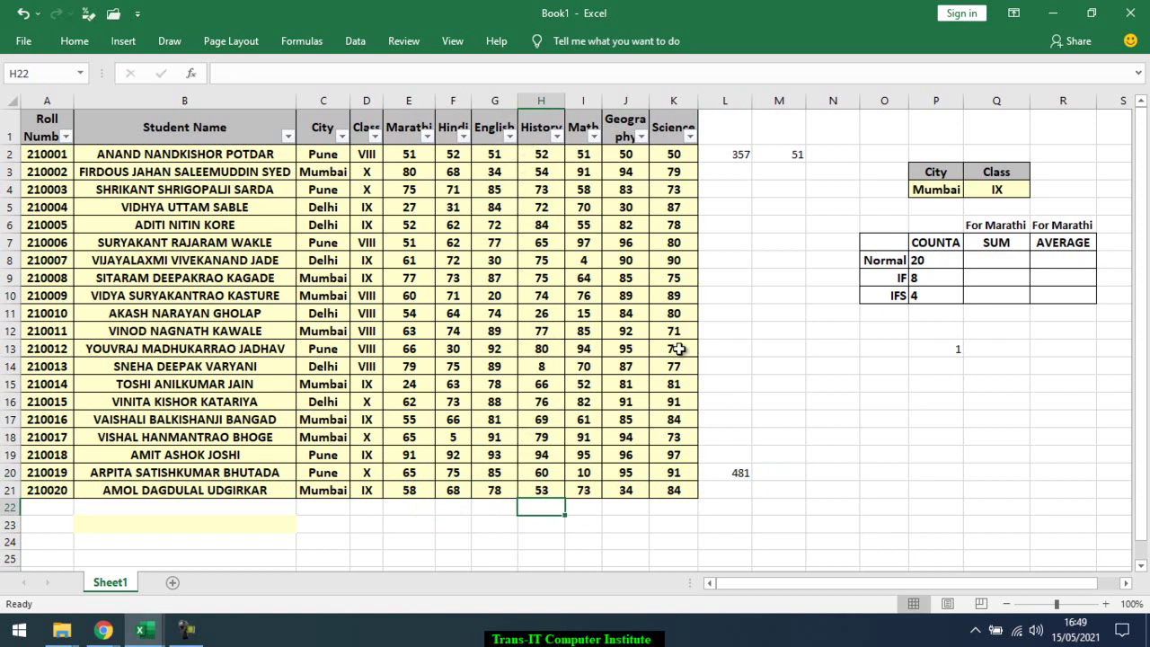
left_click(726, 257)
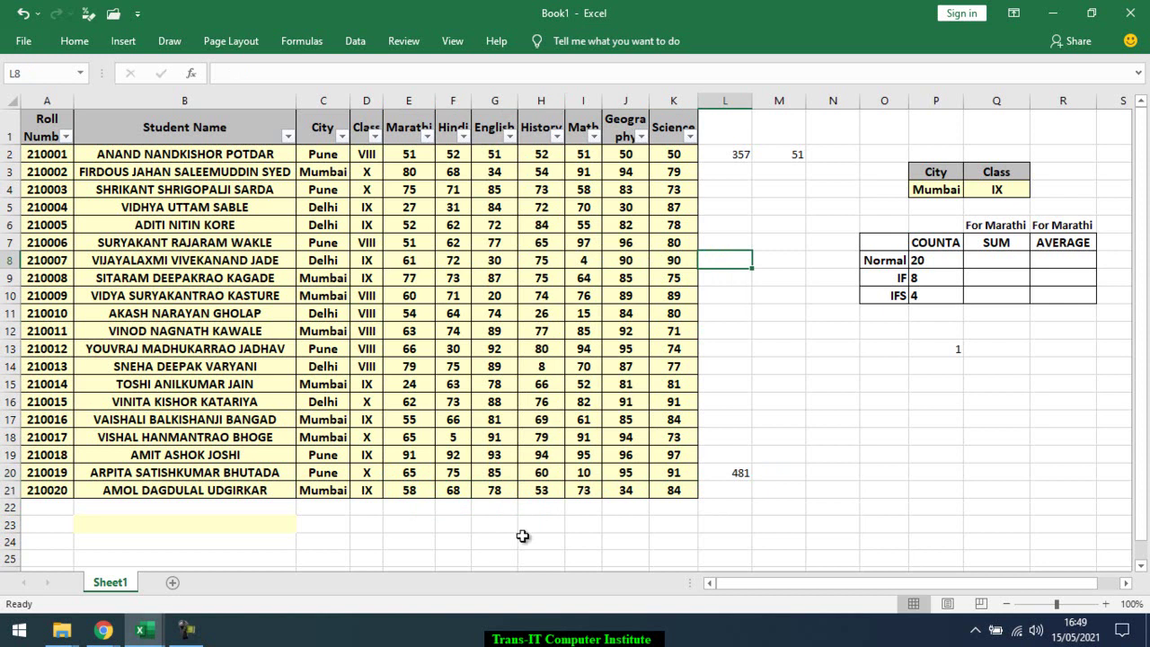
left_click(620, 508)
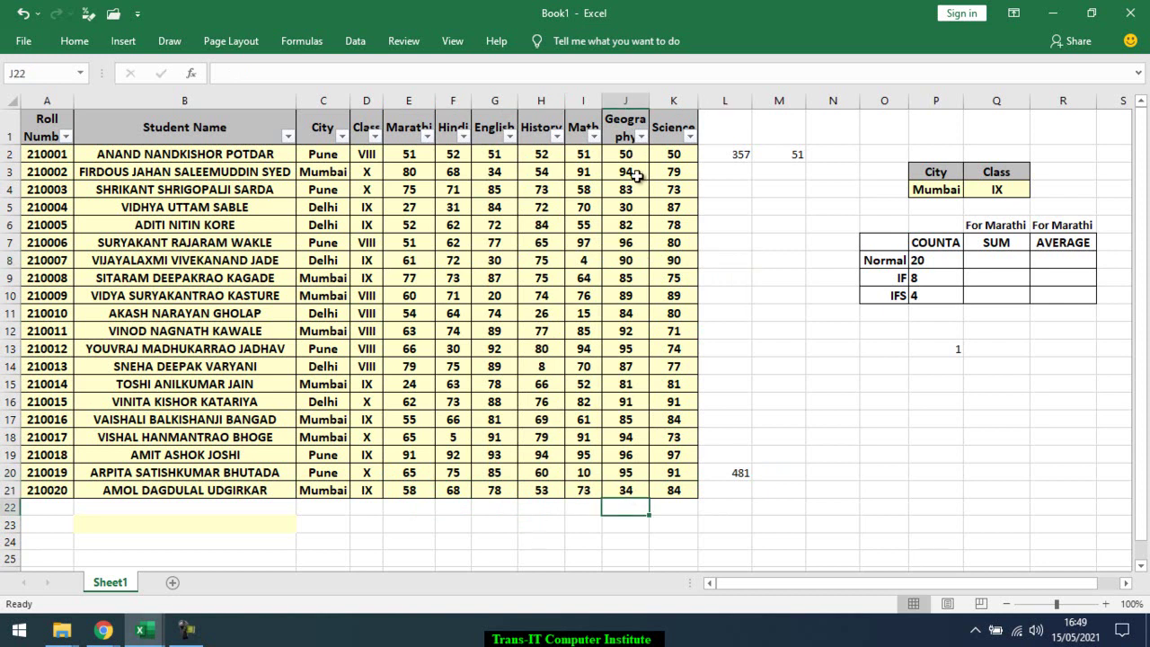
type("=SUM(Geography)")
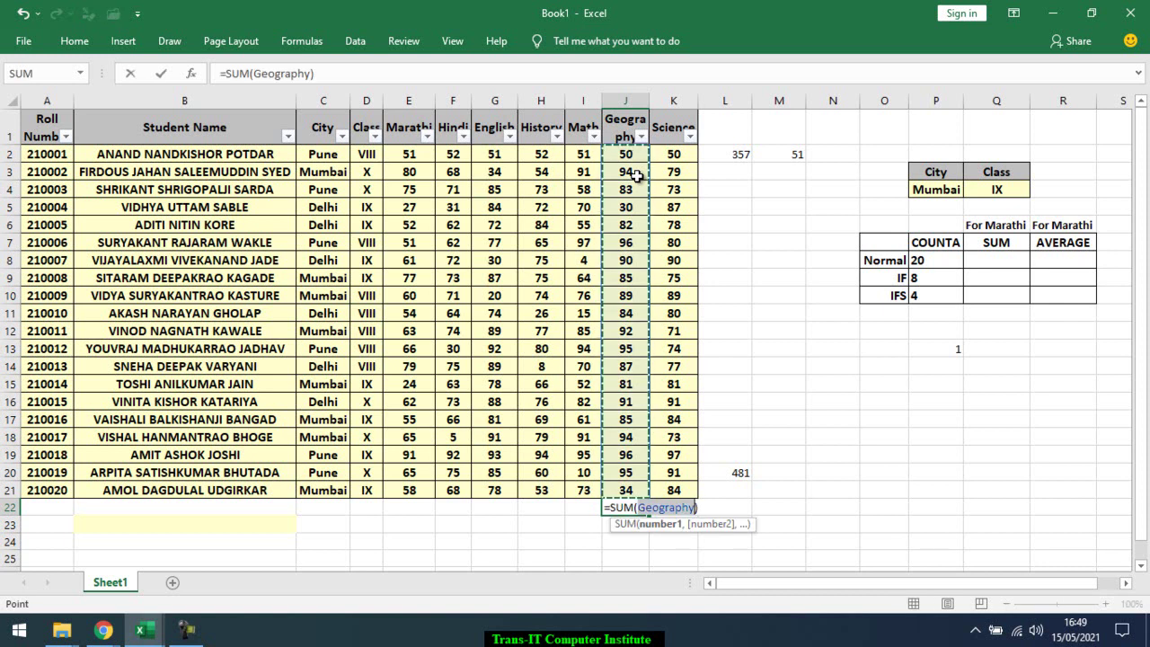
key("Return")
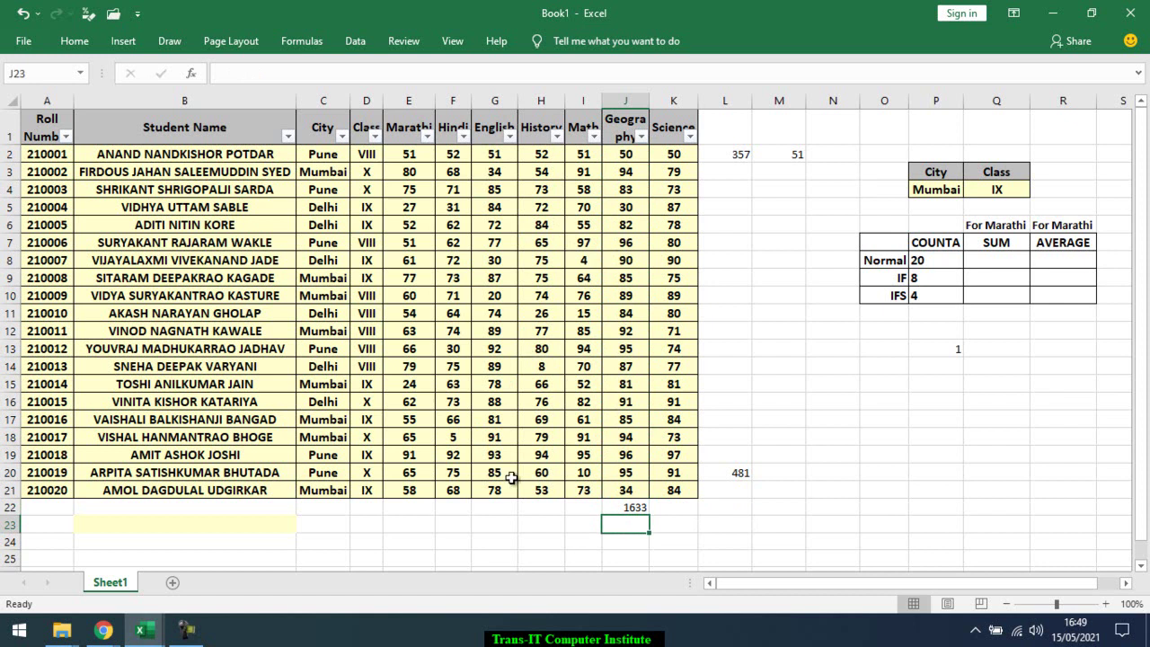
left_click_drag(422, 206, 421, 311)
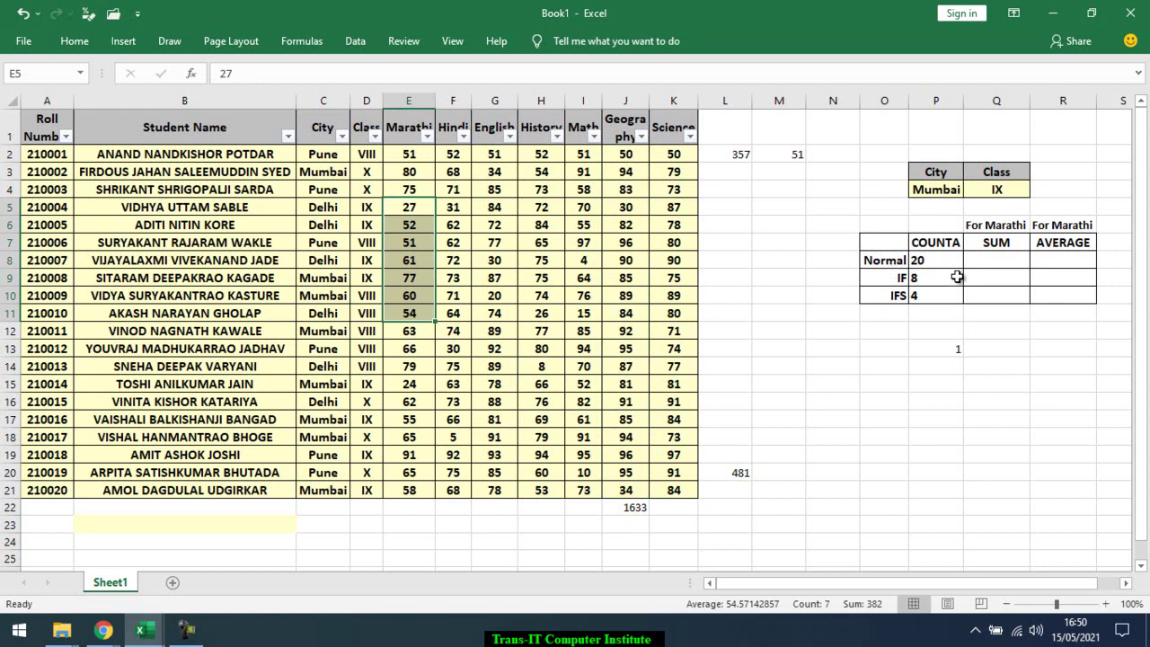
Remove scratch columns L:M holding 357, 51 and 481, shifting the summary grid left
left_click(1019, 260)
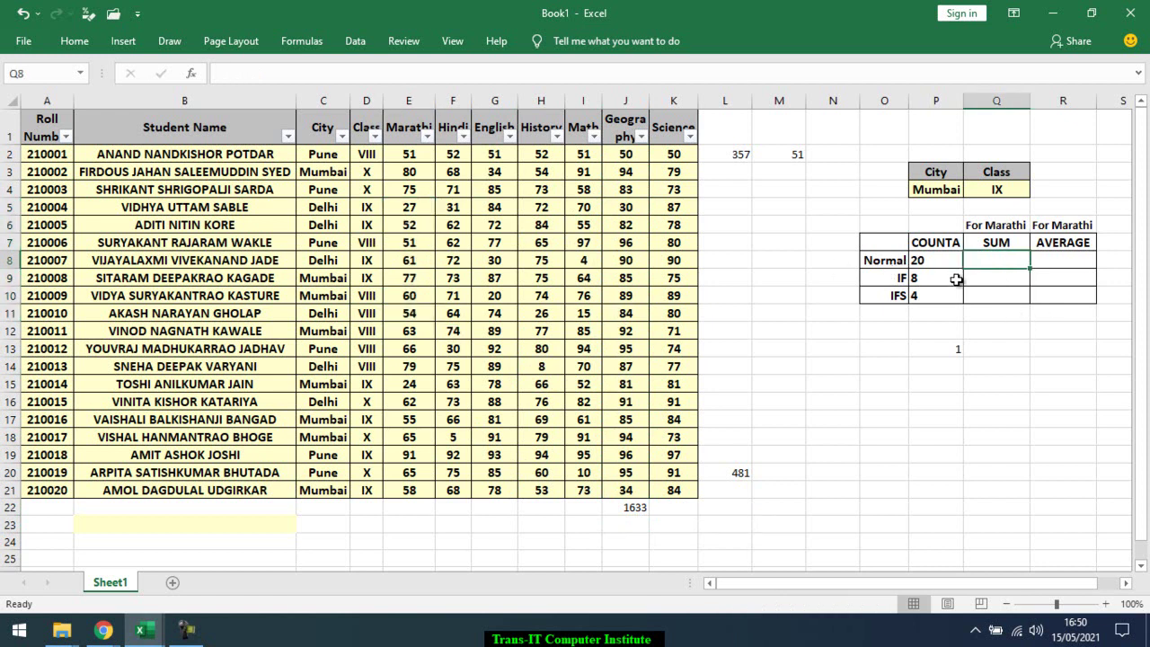
left_click_drag(729, 102, 835, 103)
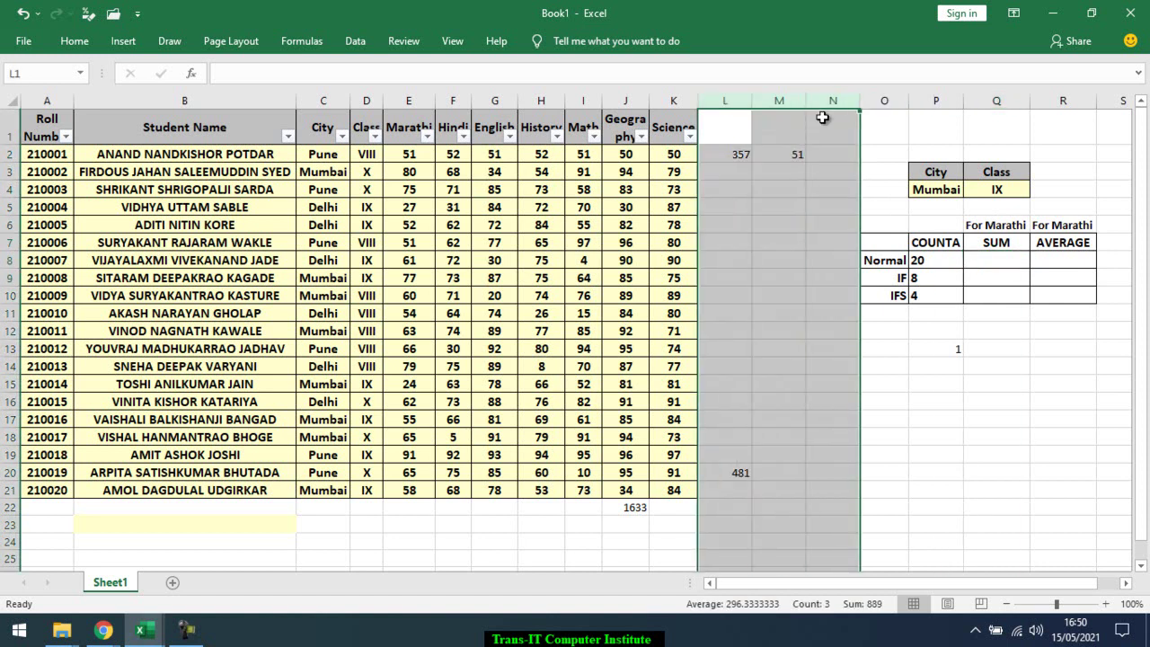
key("ctrl+z")
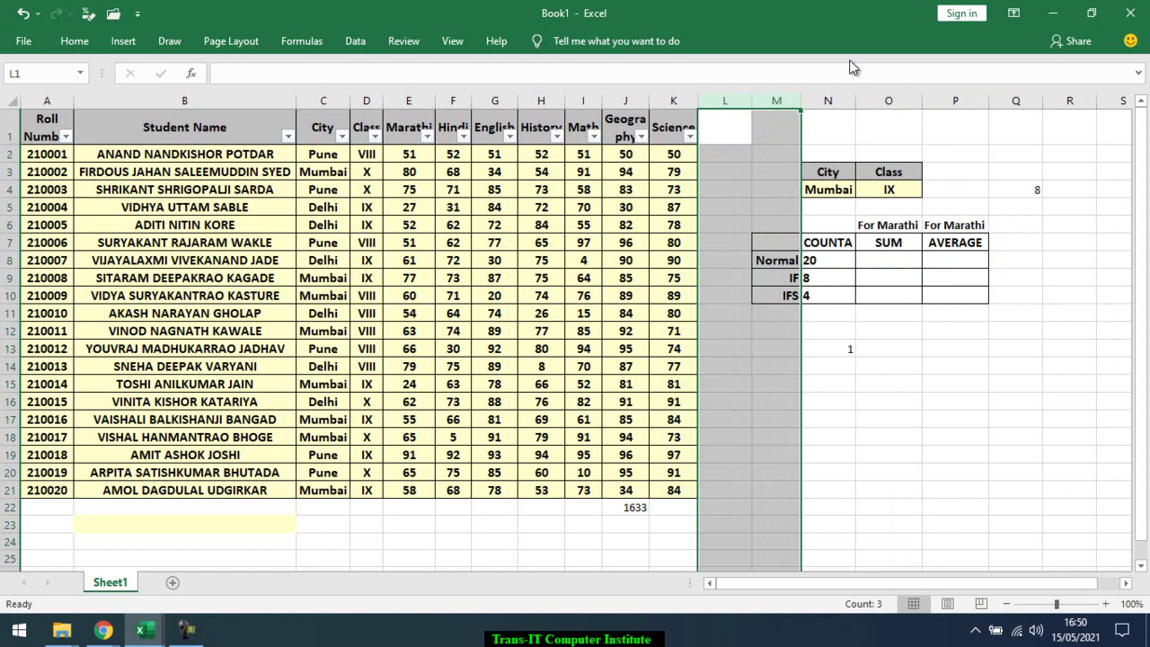
left_click(907, 261)
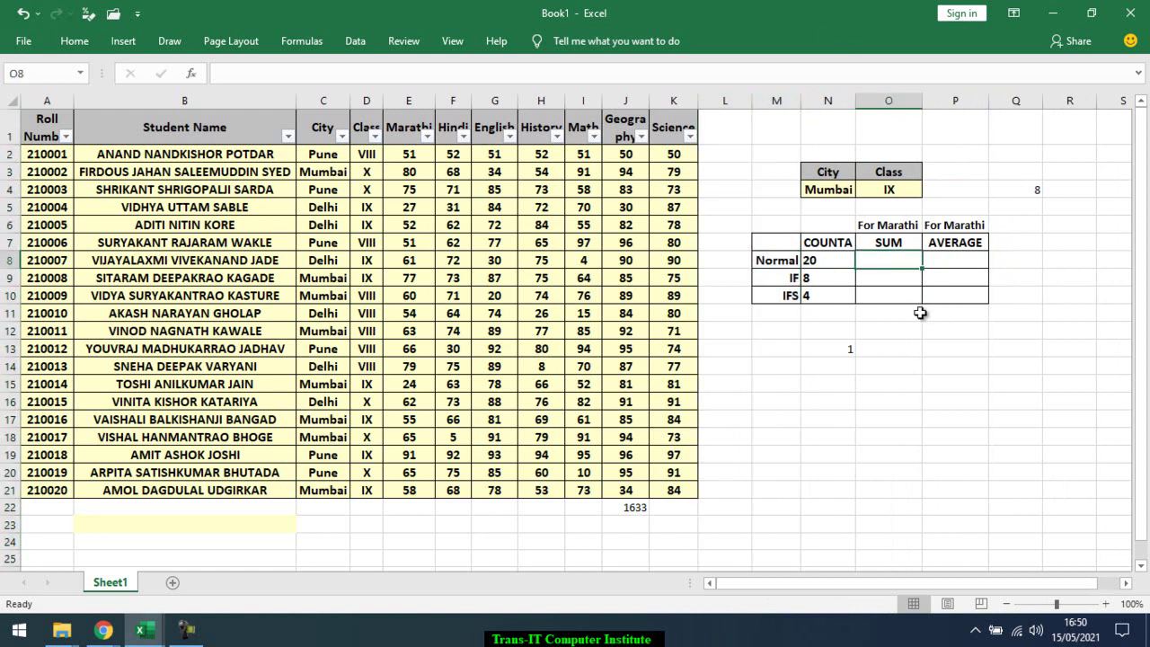
Enter =SUM(Marathi) in O8, giving 1216, and verify it by selecting Marathi marks E2:E21
type("=sum")
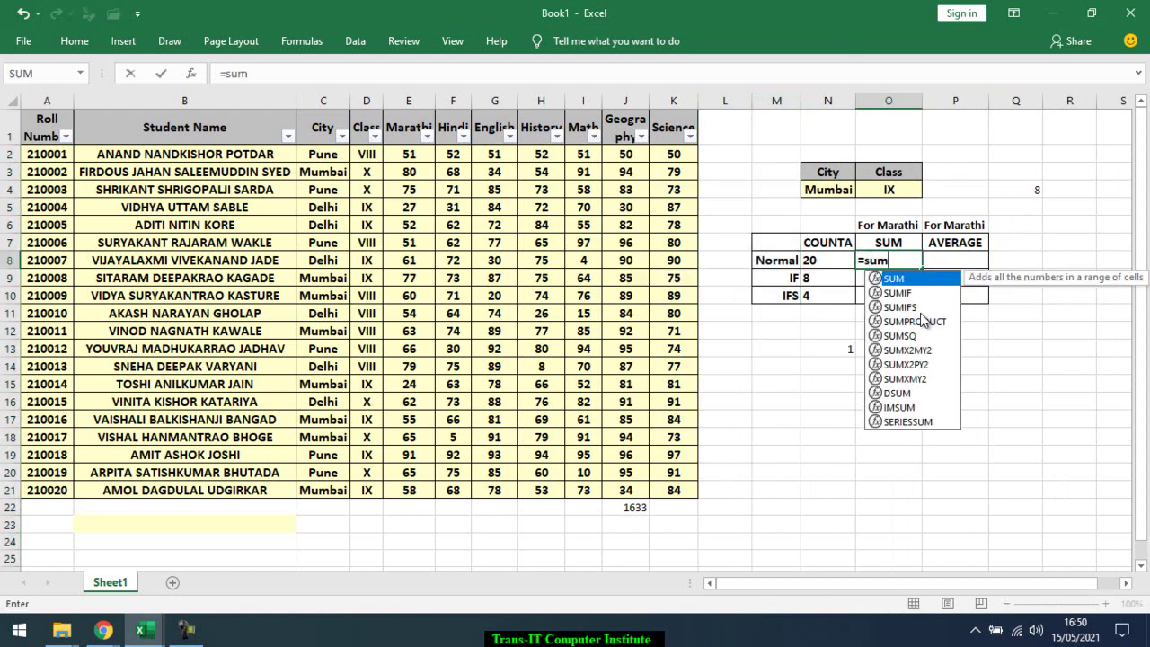
key("Tab")
type("ma")
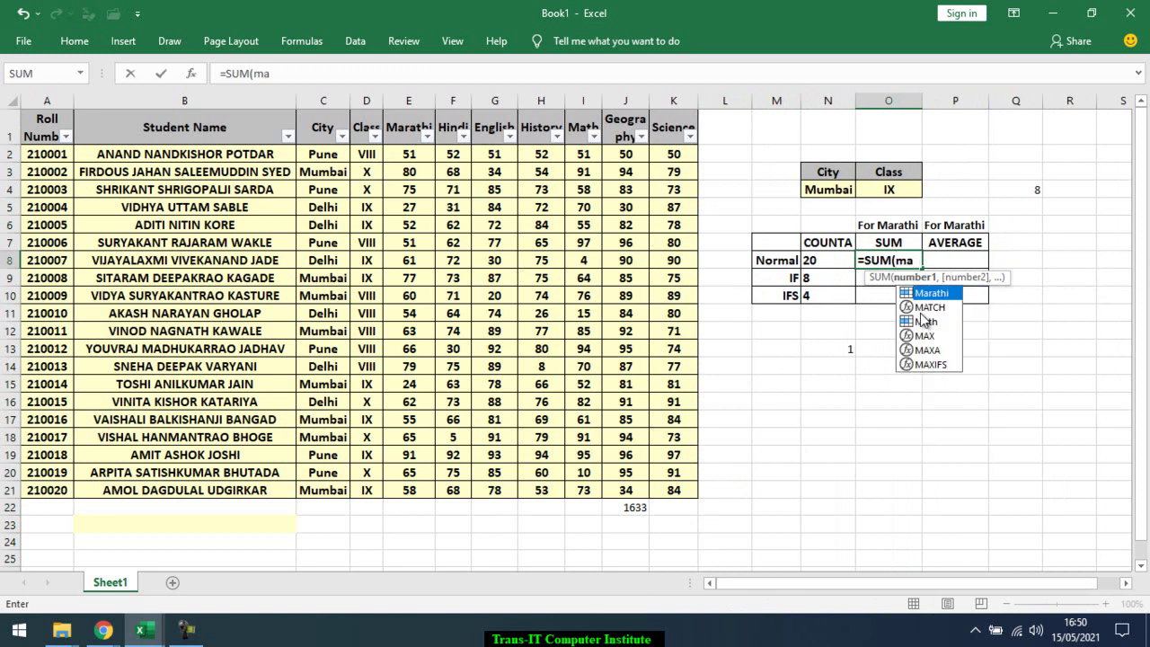
key("Tab")
key("Return")
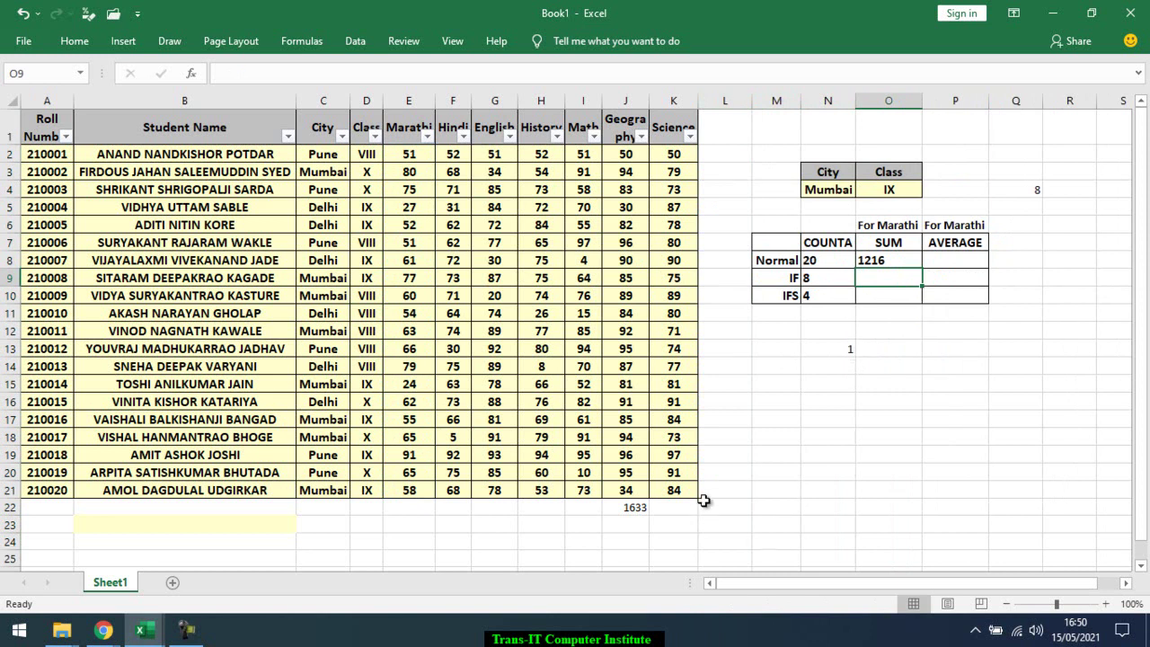
left_click(410, 156)
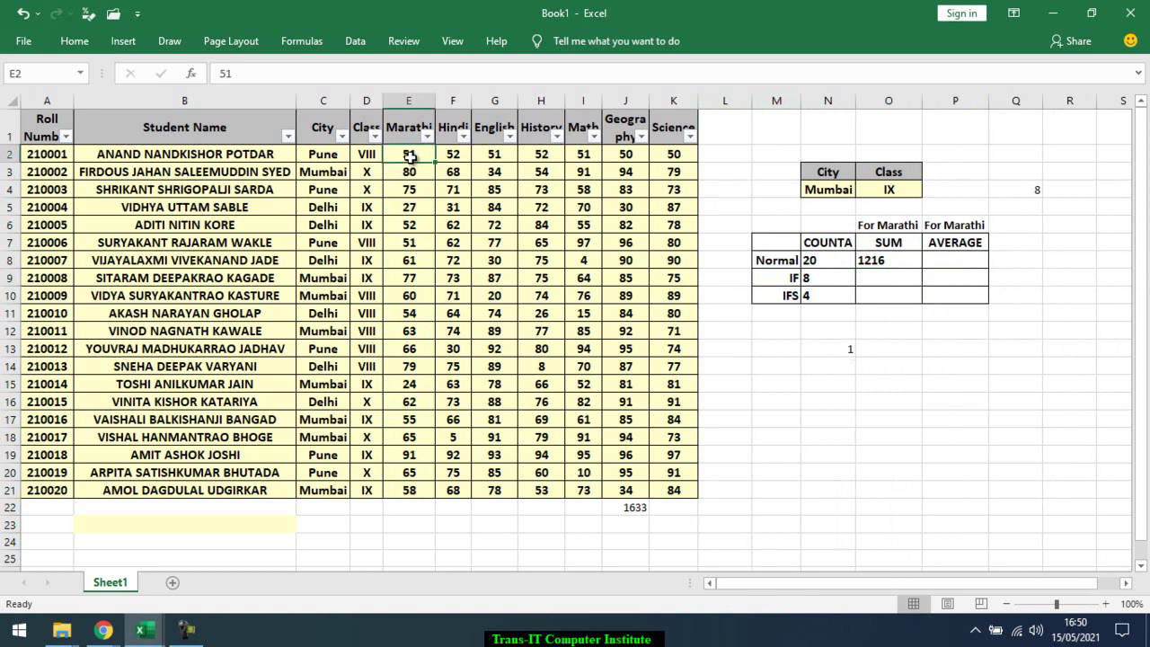
key("ctrl+shift+Down")
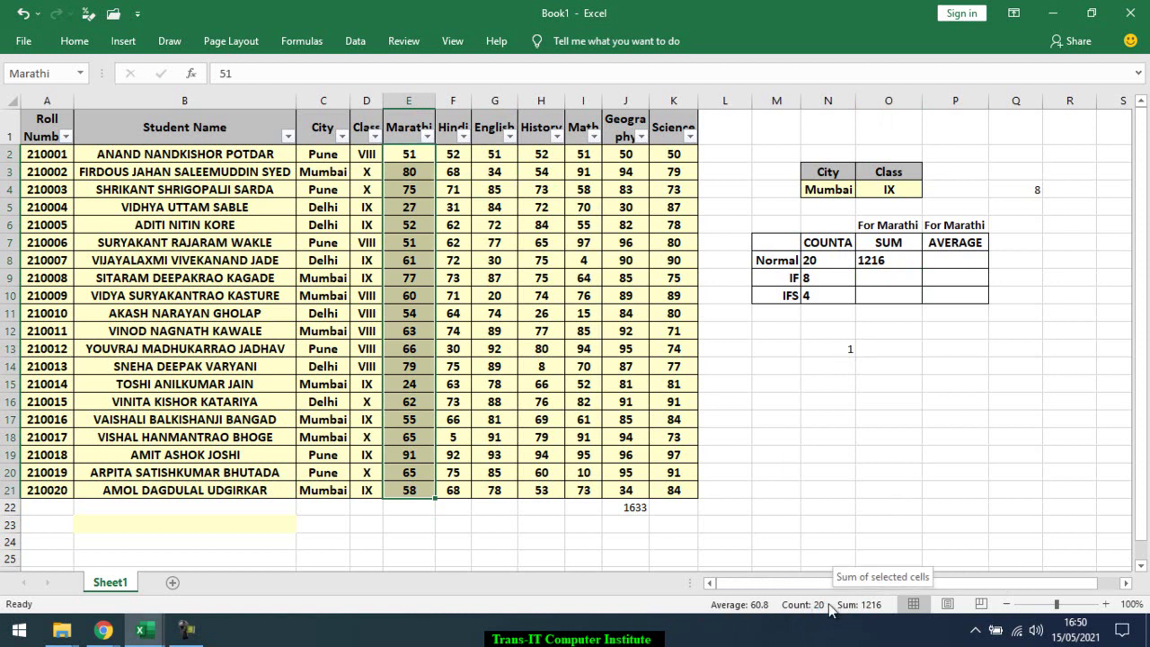
right_click(691, 608)
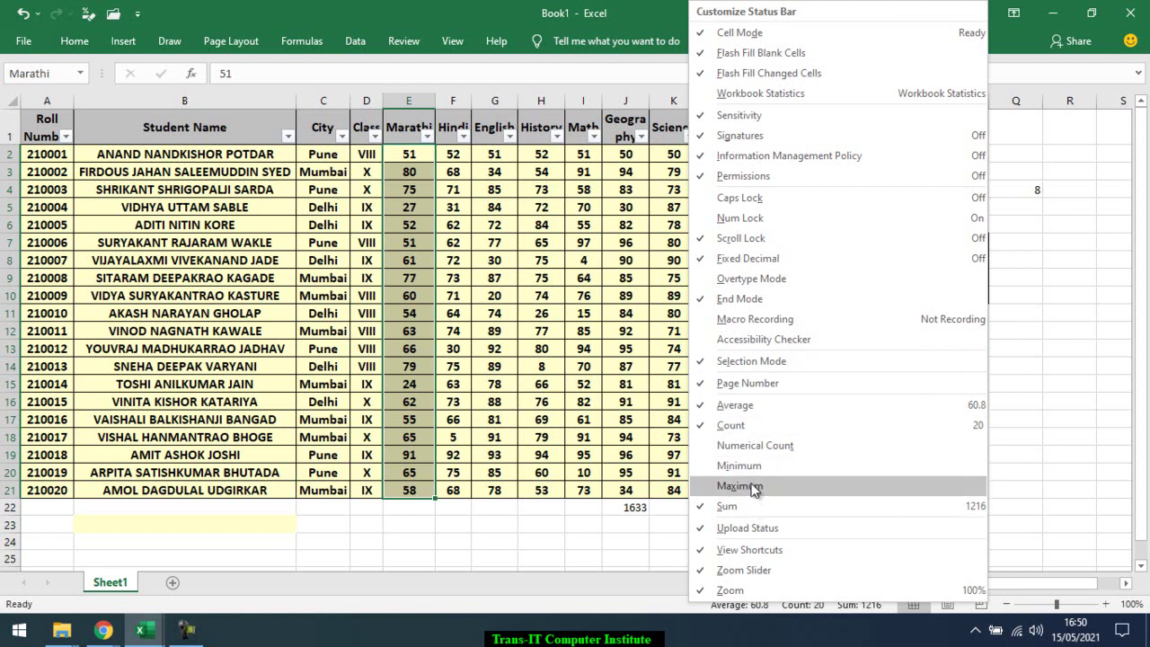
left_click(745, 486)
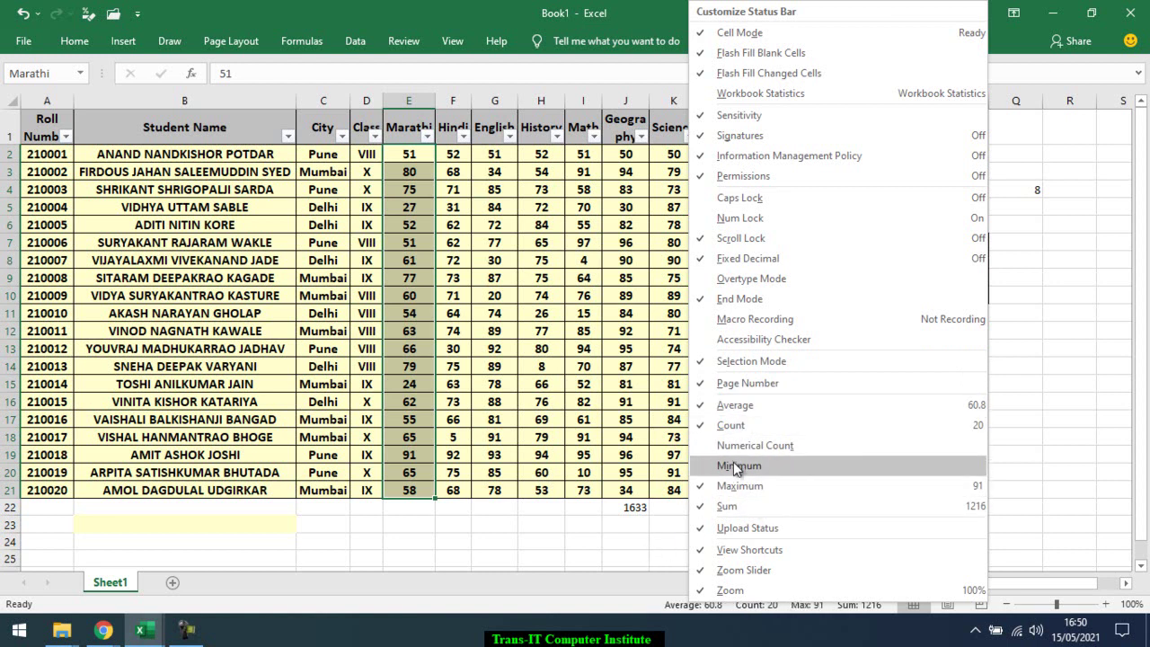
left_click(733, 467)
left_click(622, 534)
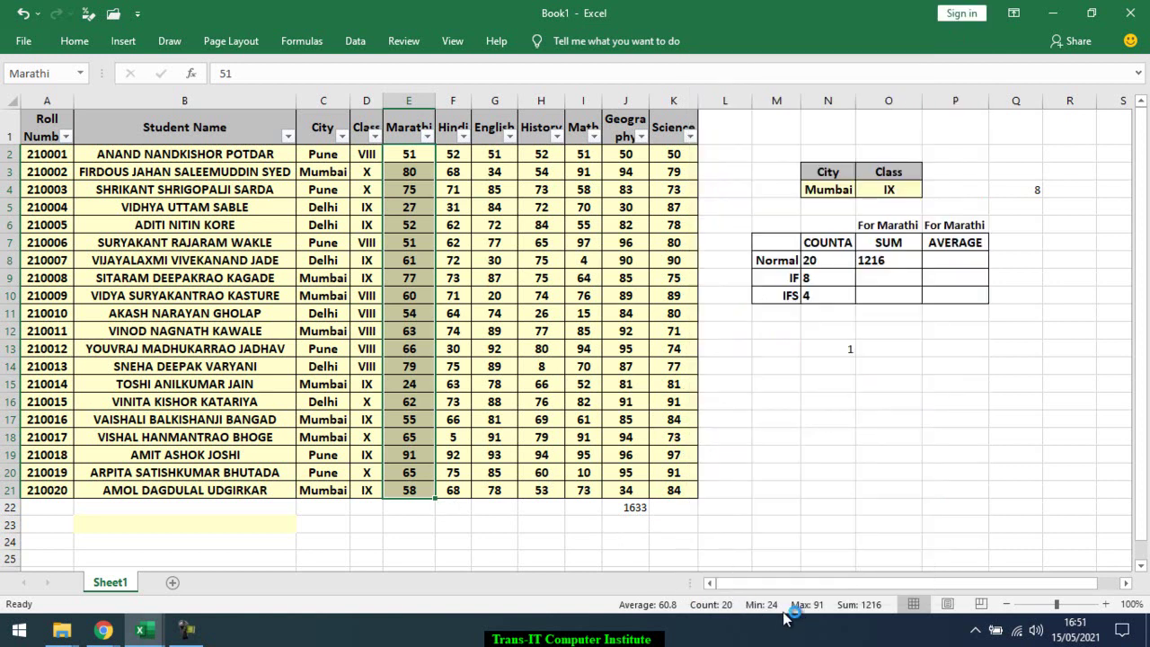
right_click(609, 604)
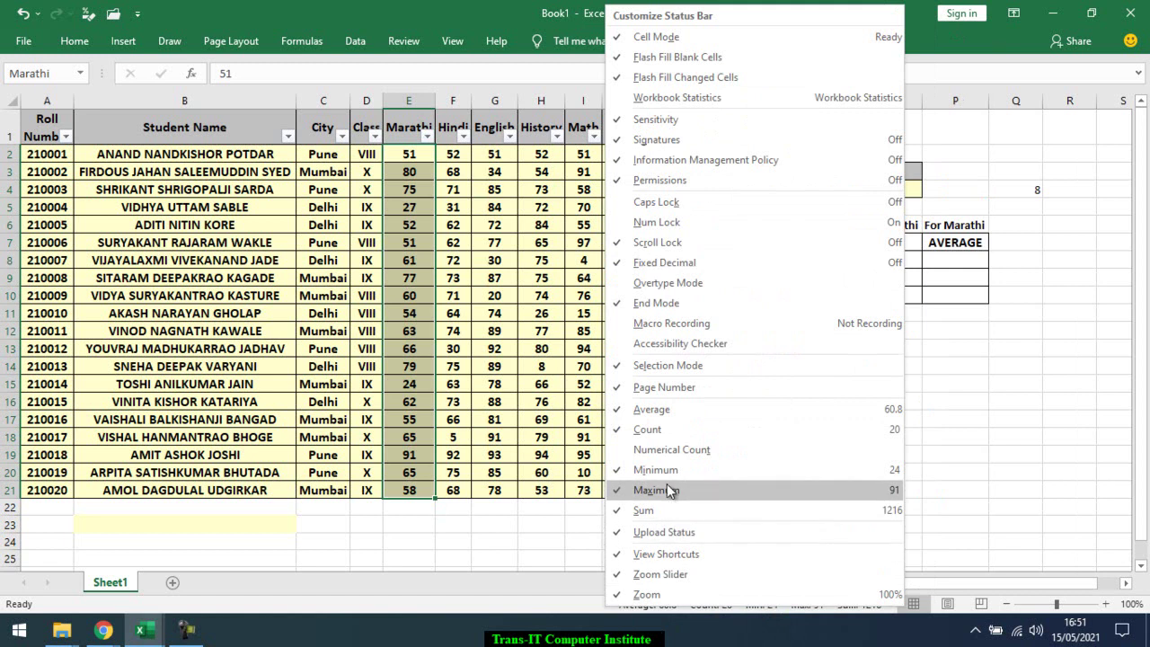
left_click(656, 471)
left_click(656, 490)
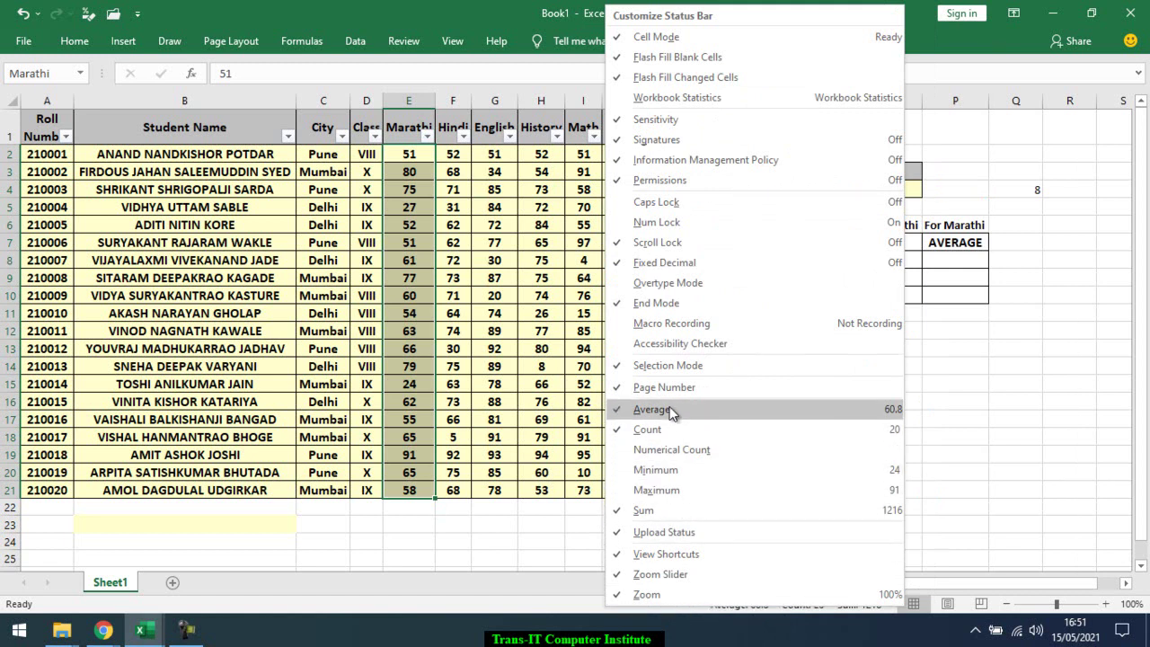
left_click(544, 545)
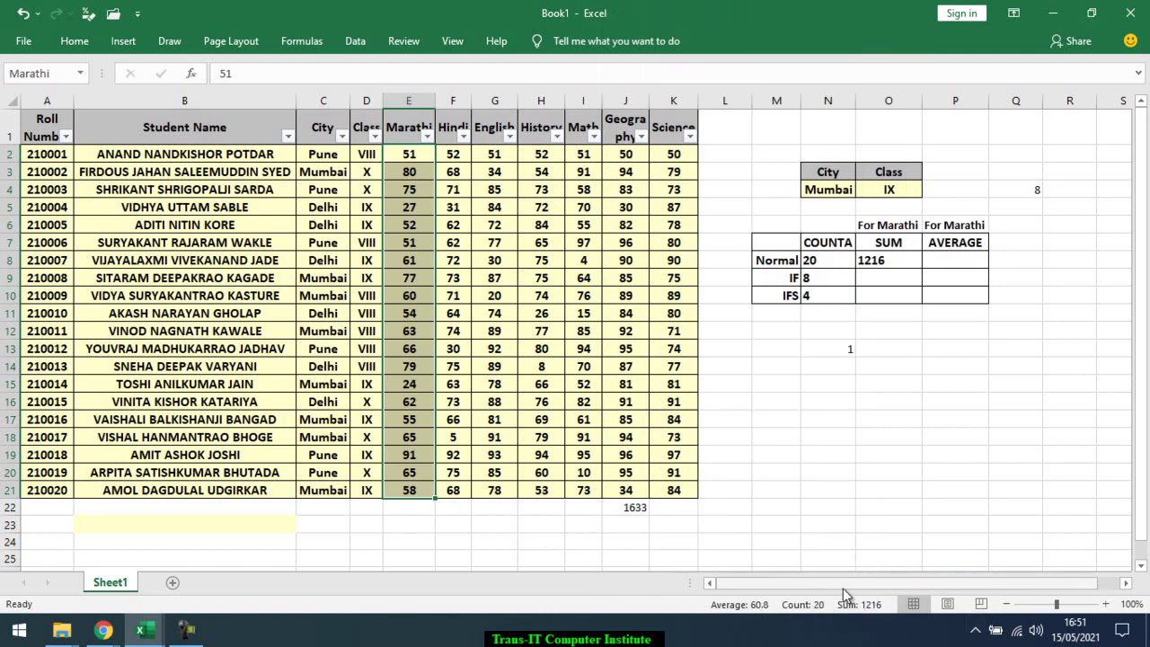
right_click(702, 603)
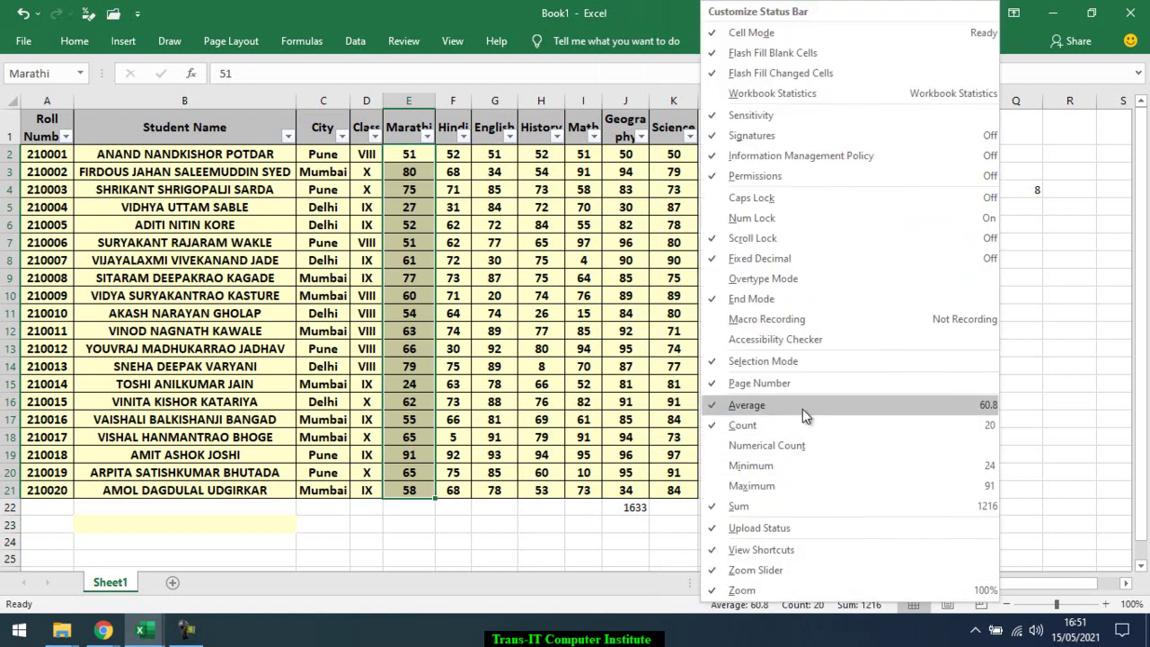
key("Escape")
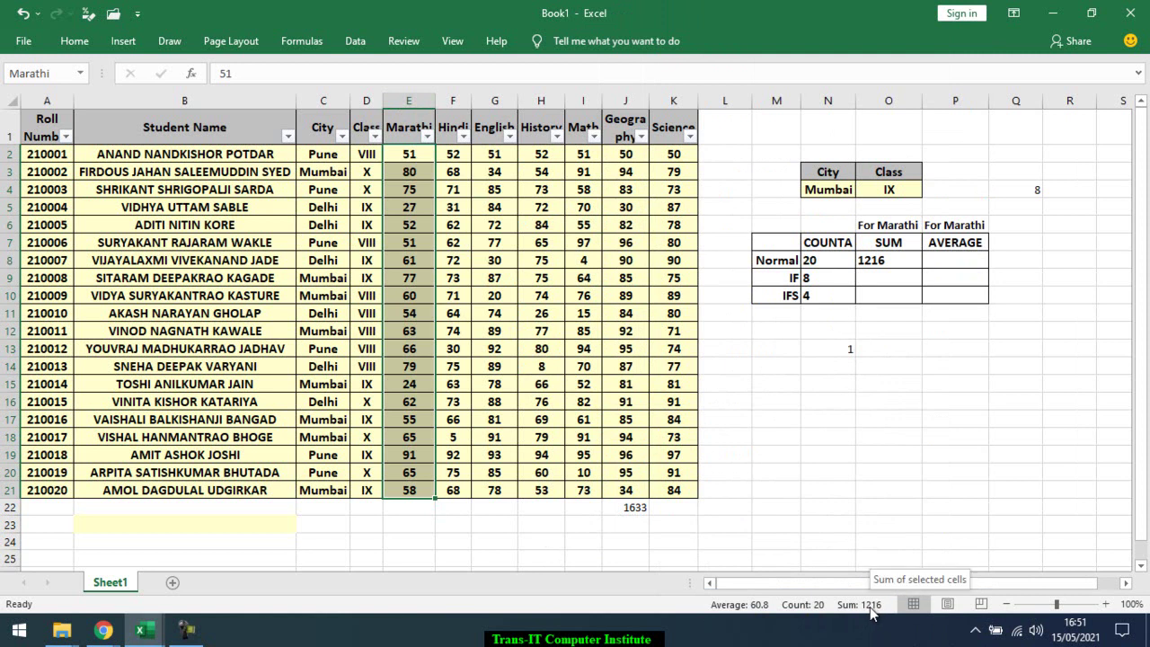
left_click(886, 277)
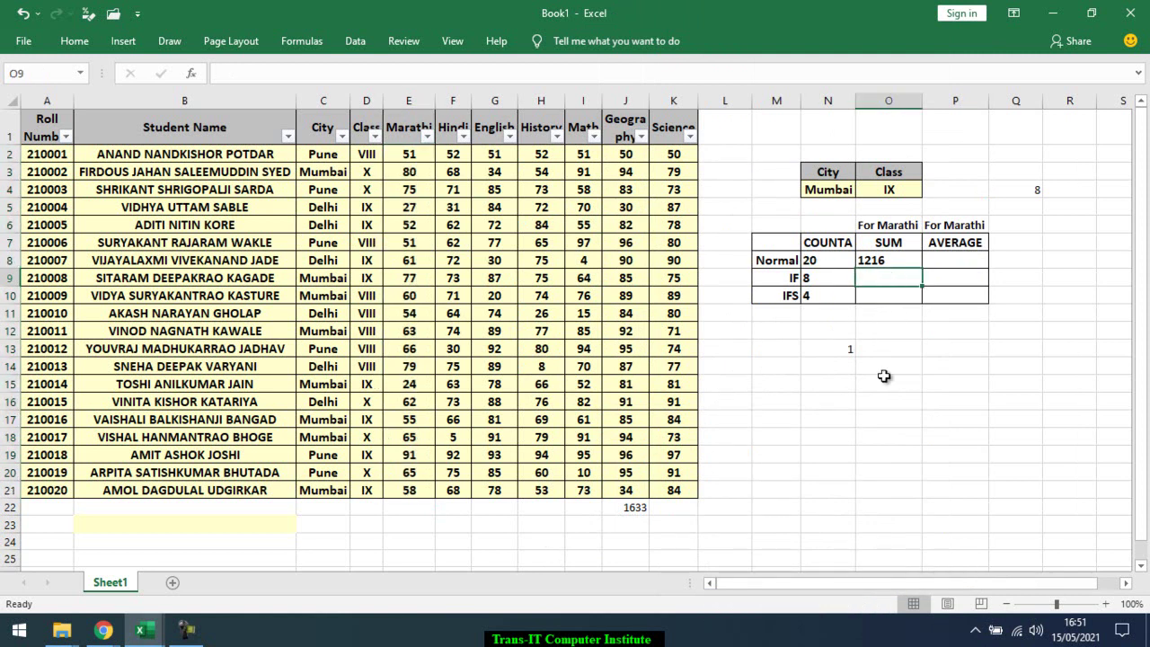
left_click_drag(766, 278, 817, 294)
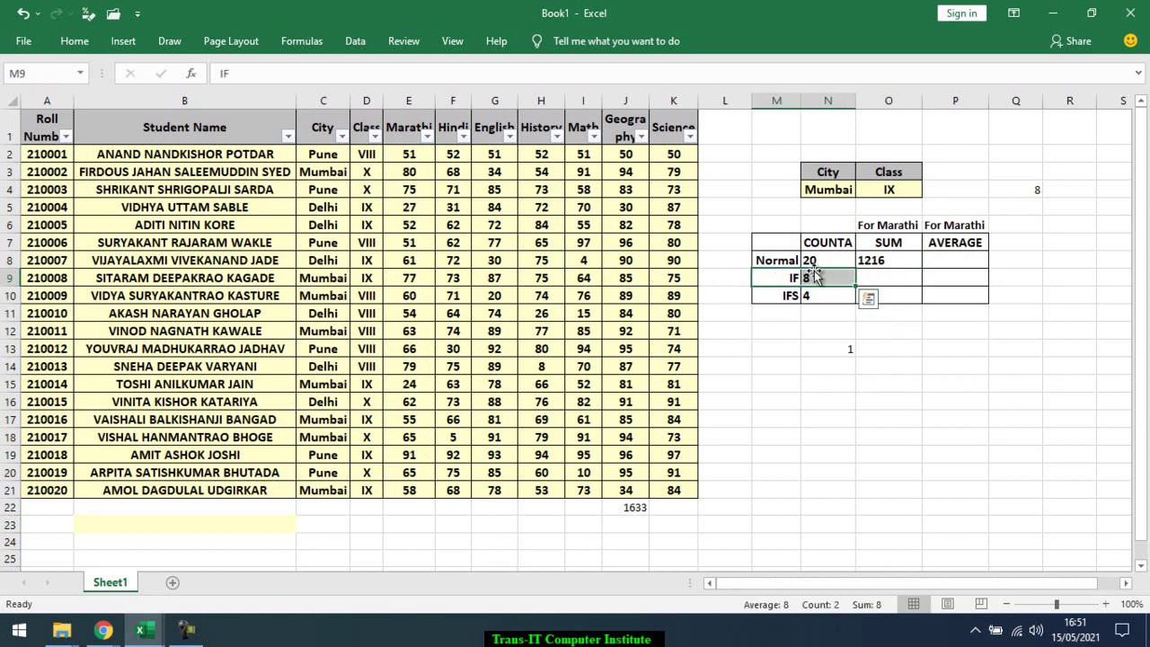
left_click(884, 279)
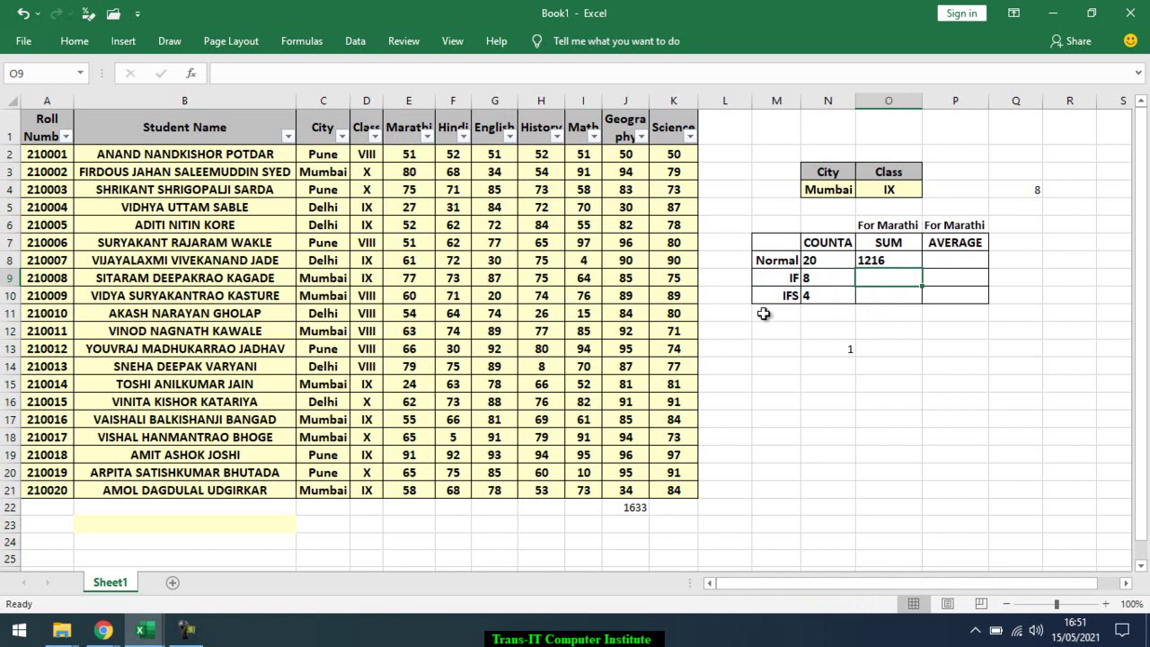
left_click(430, 156)
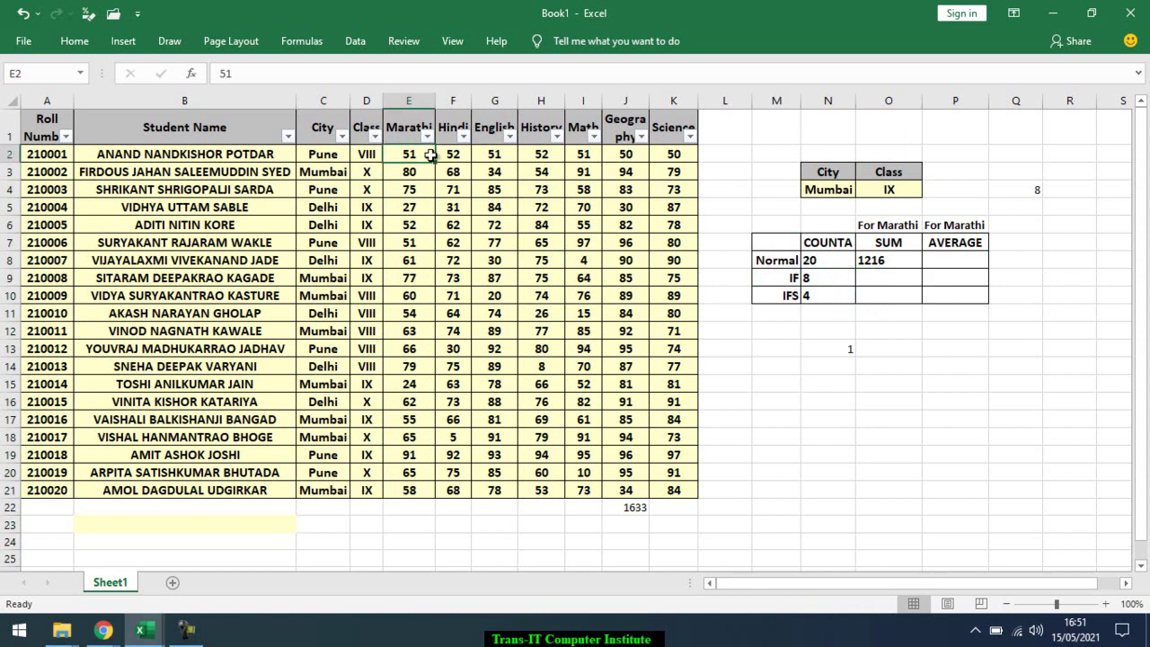
key("ctrl+shift+Down")
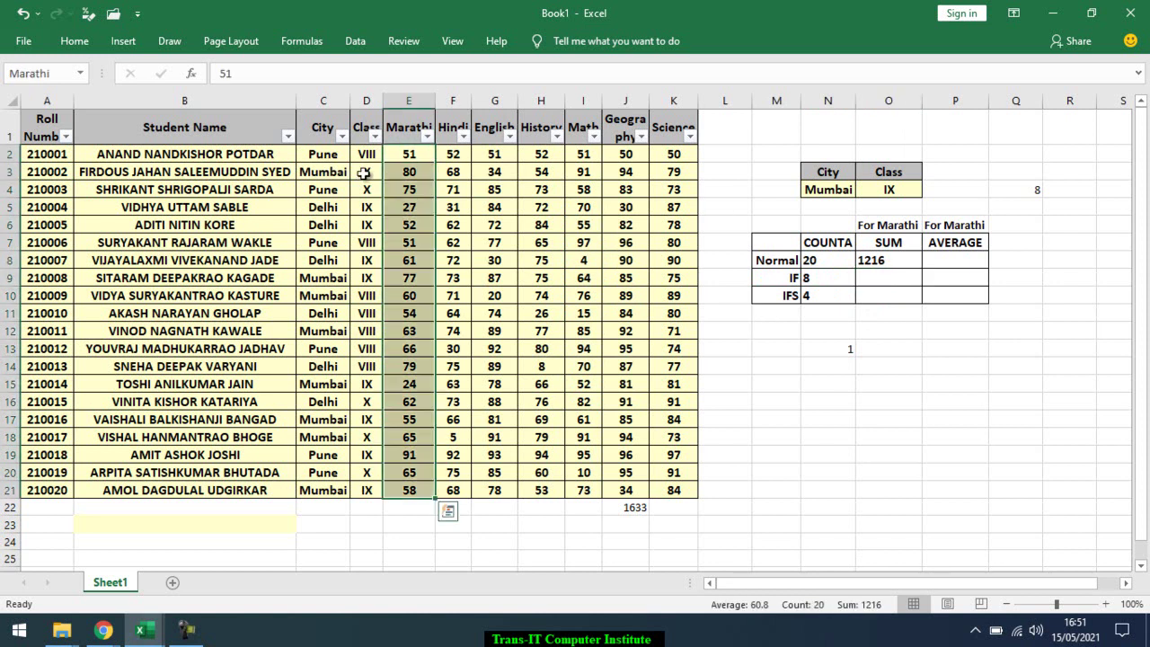
left_click(338, 175)
left_click(325, 280, "ctrl")
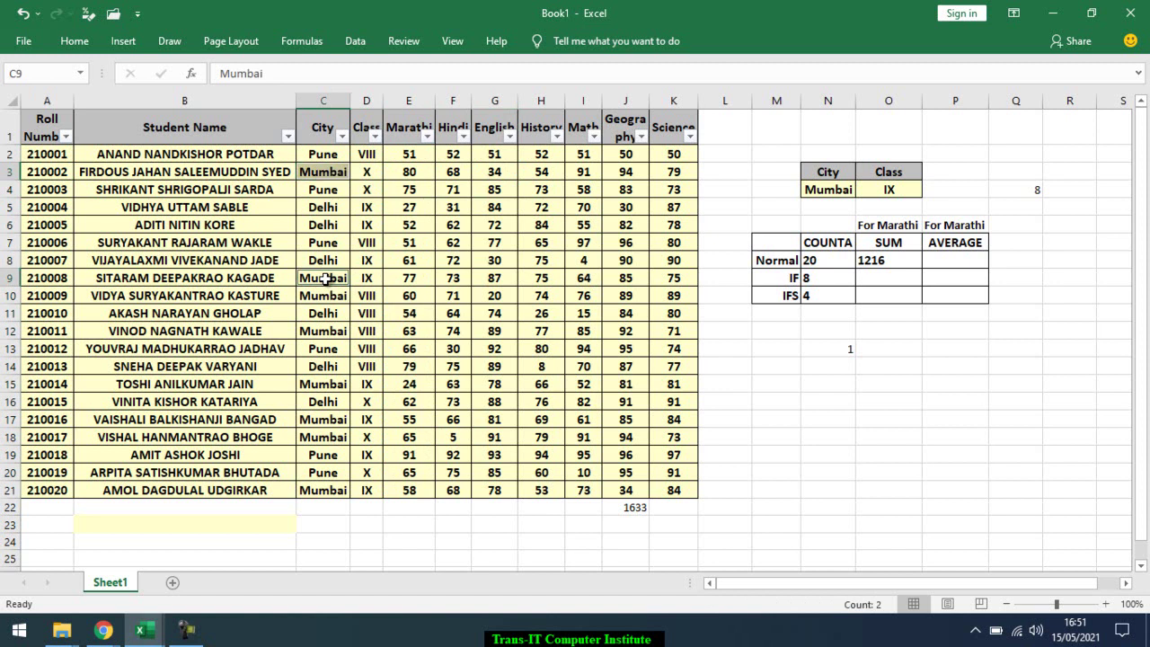
left_click(322, 293, "ctrl")
left_click(323, 331, "ctrl")
left_click(326, 385, "ctrl")
left_click(330, 432, "ctrl")
left_click(328, 420, "ctrl")
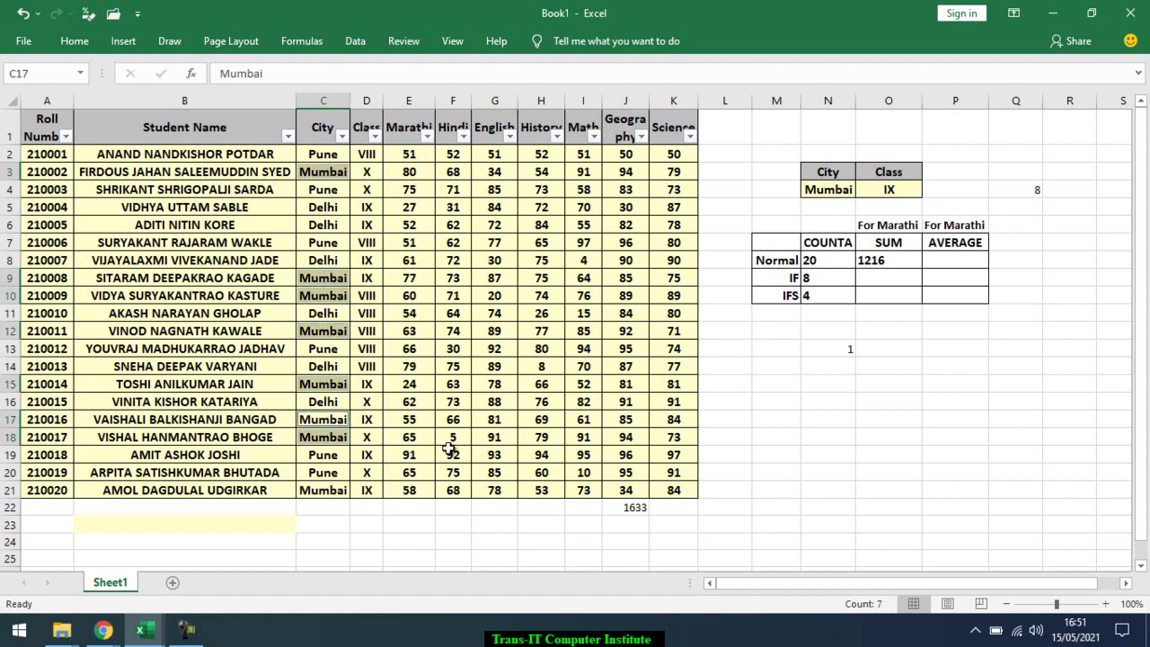
left_click(884, 280)
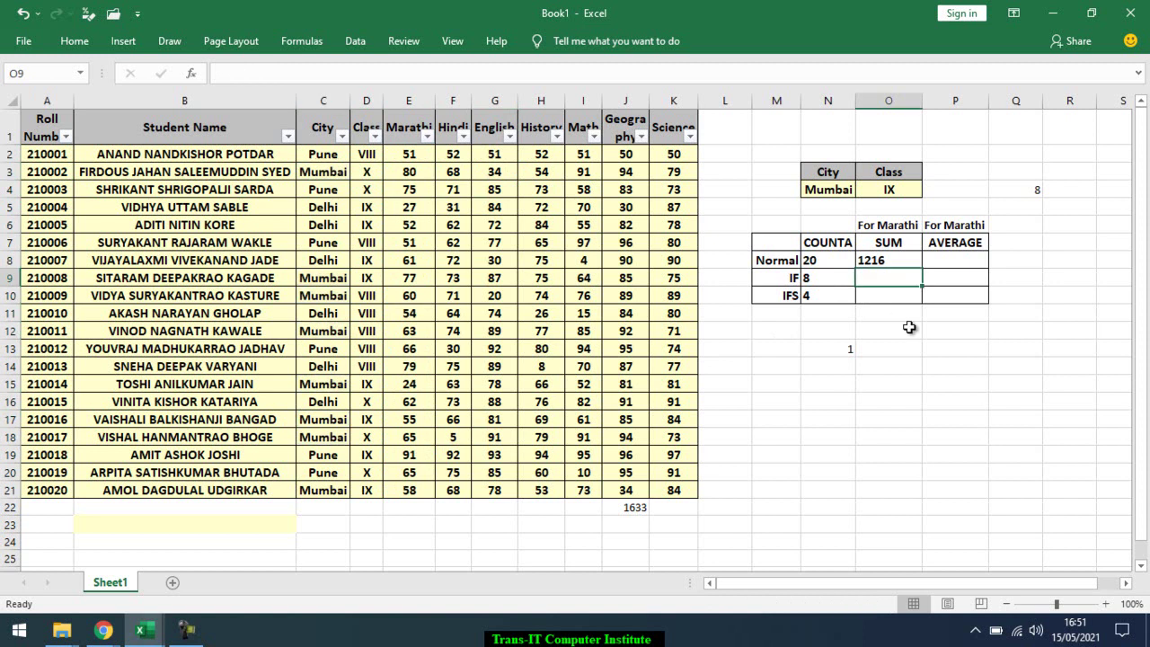
Begin =SUMIF( in O9, choosing SUMIF rather than SUMIFS from the suggestions
type("=su")
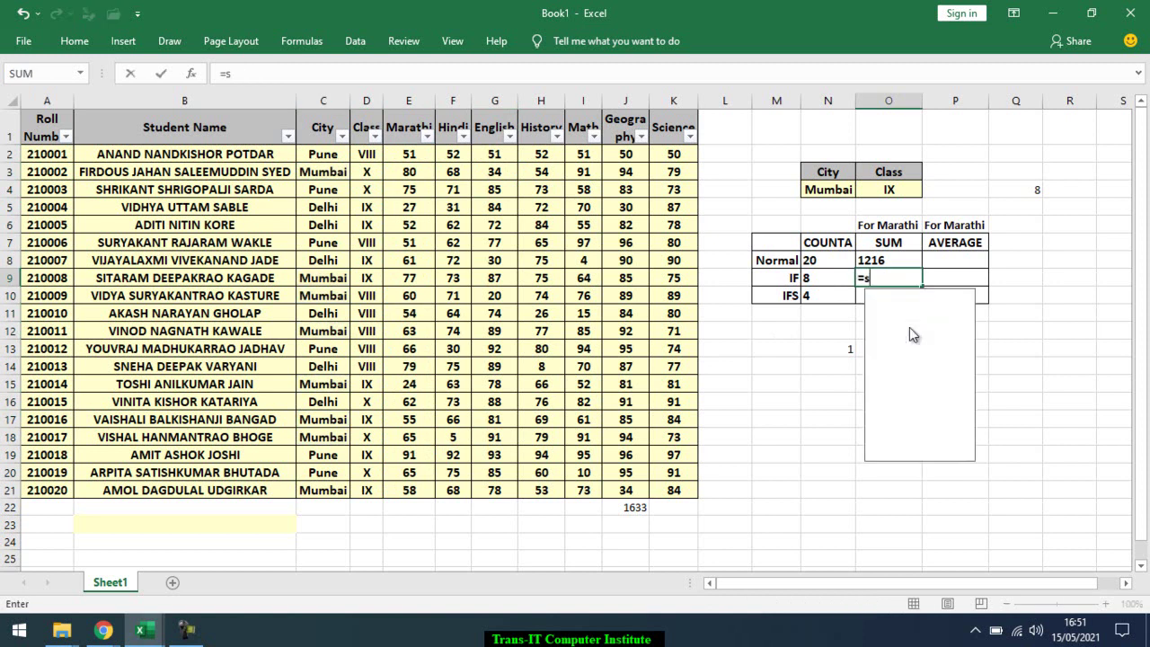
type("mi")
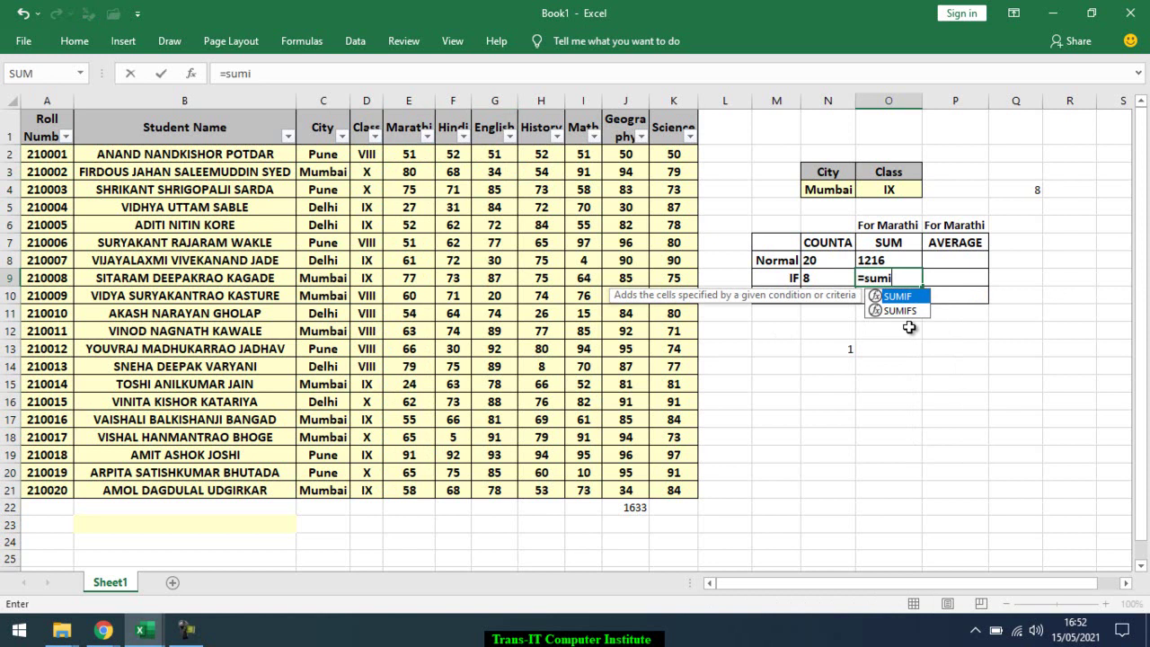
key("Down")
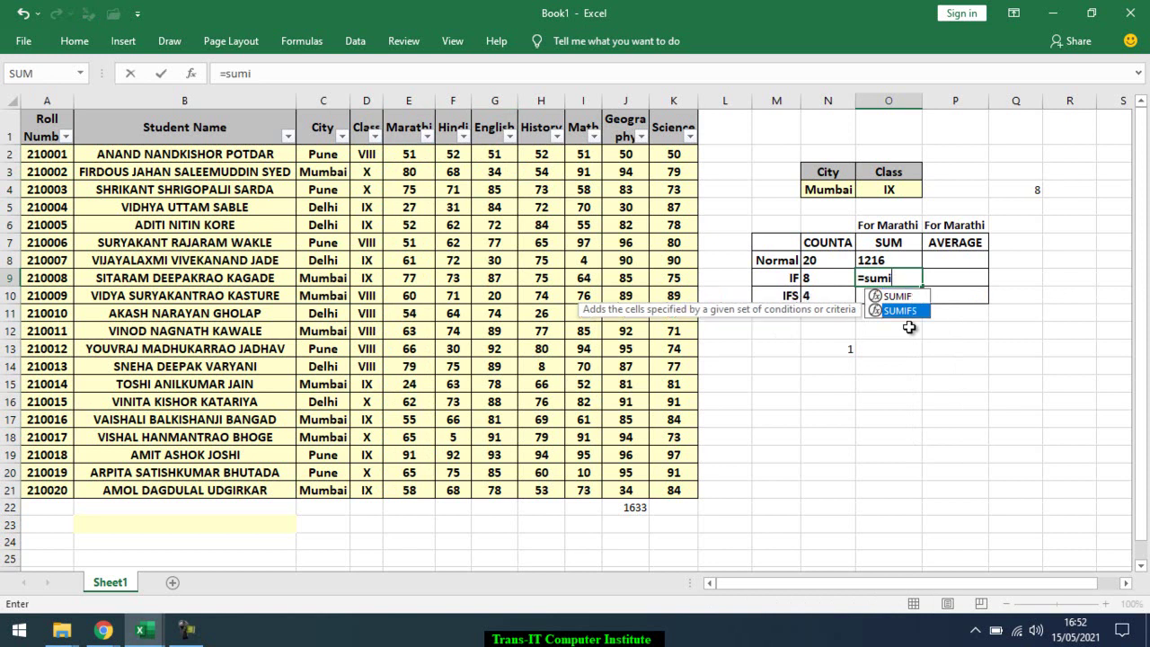
key("Up")
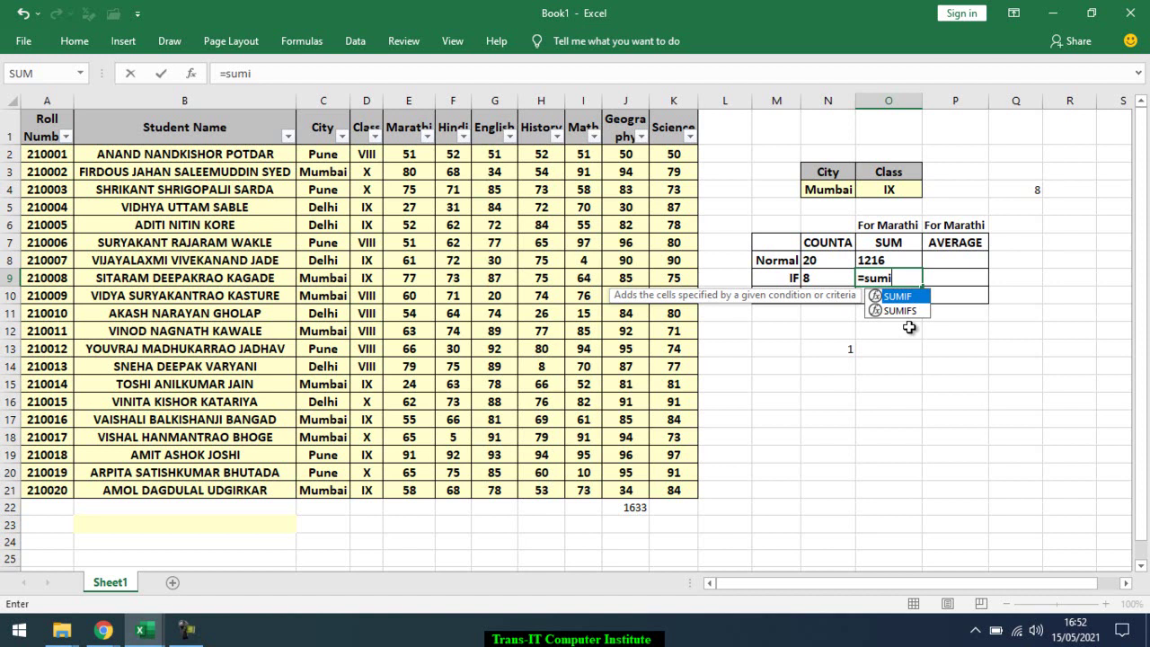
key("Tab")
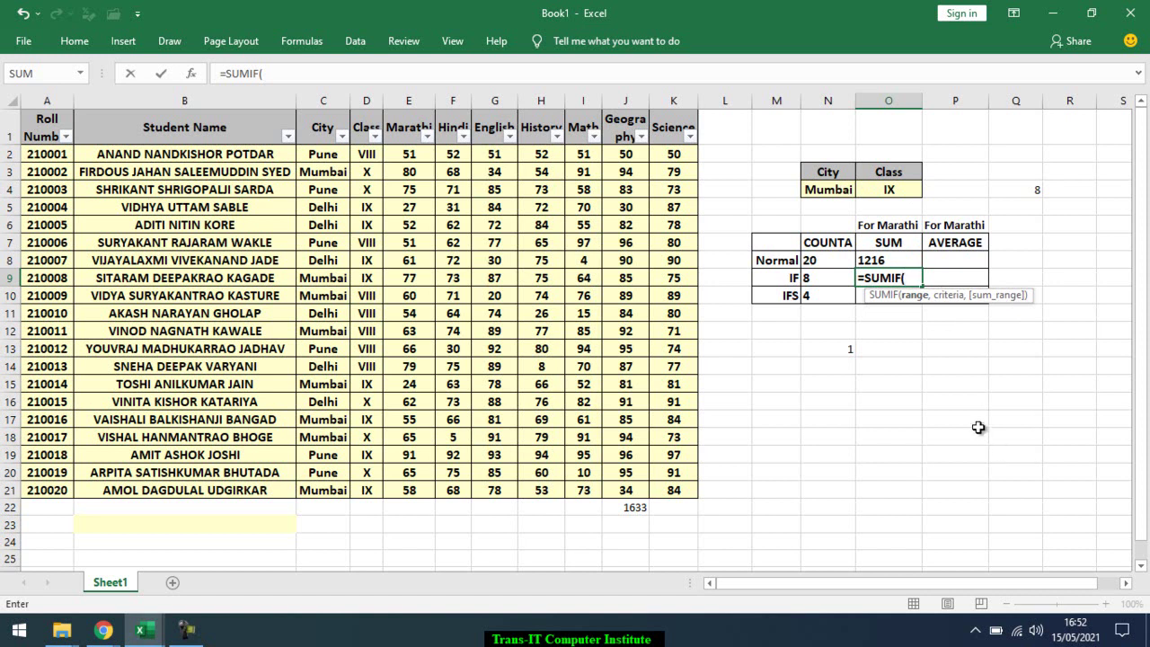
Enter =SUMIF(City,N4,Marathi) in O9 to total the Marathi marks of Mumbai students
type("ci")
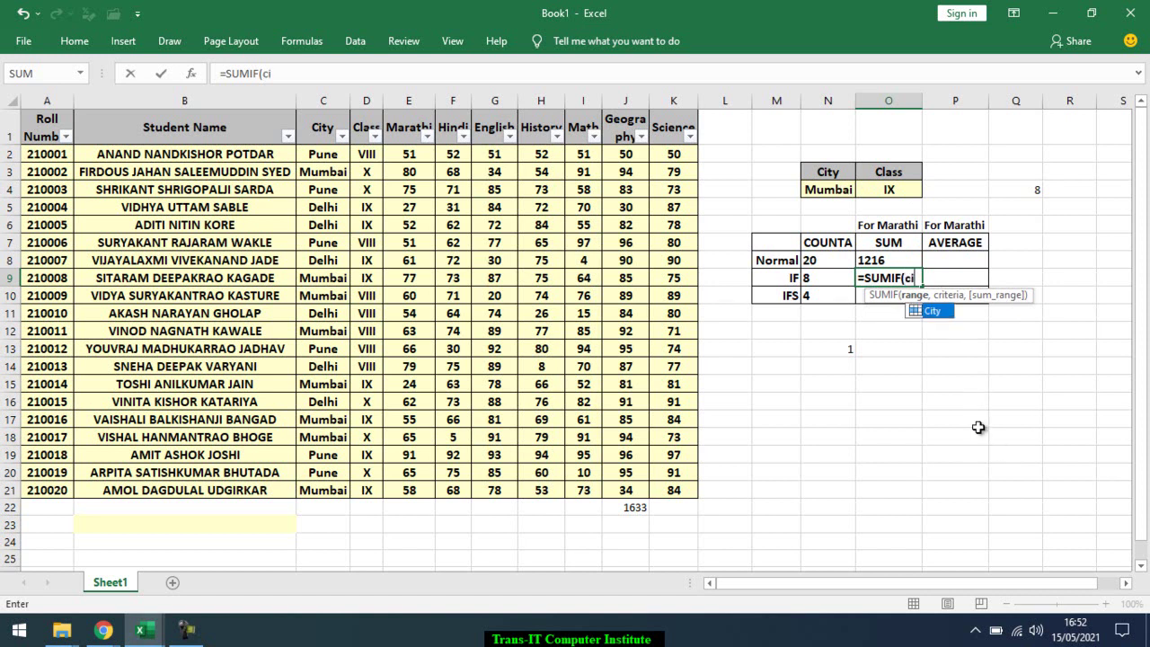
key("Tab")
key("Return")
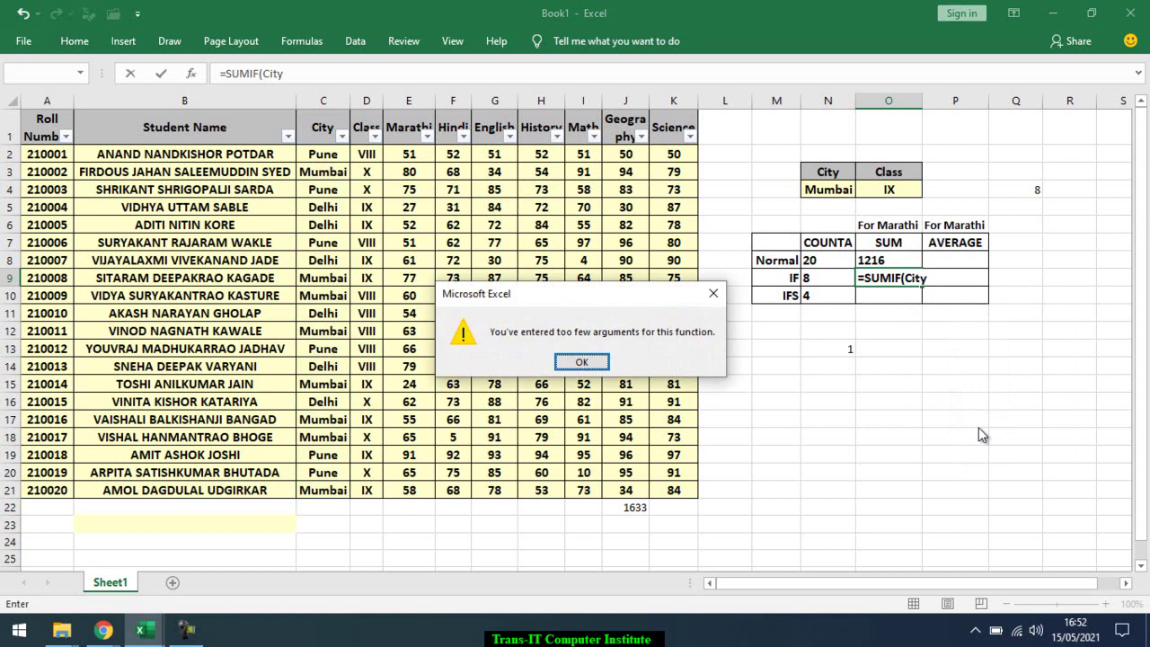
key("Return")
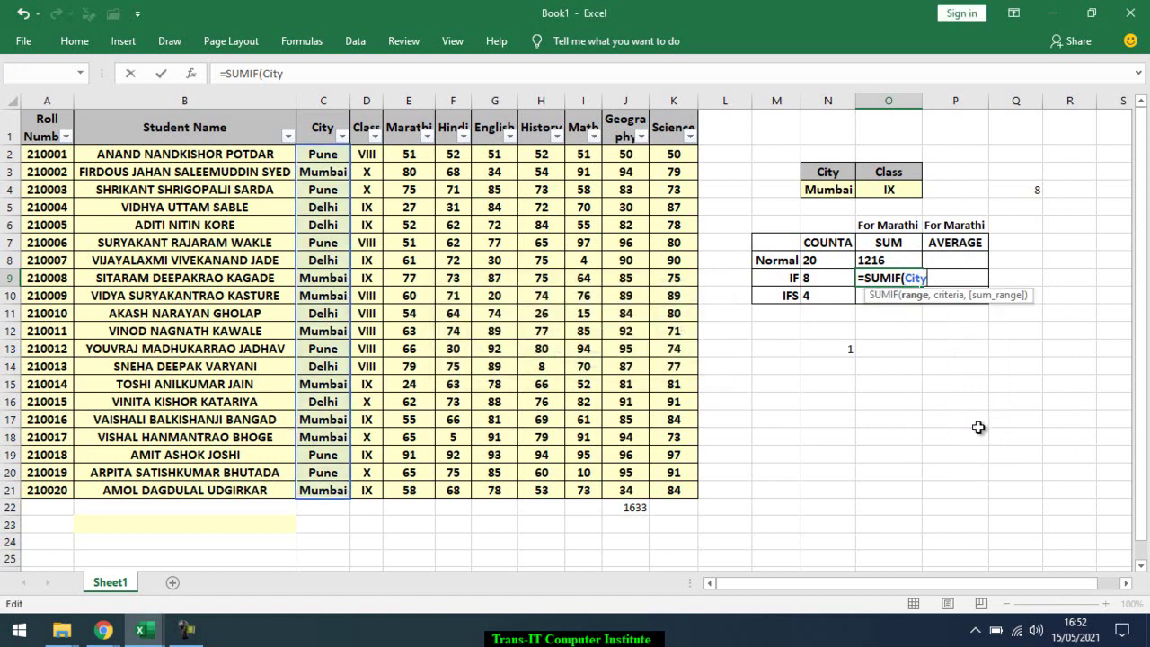
type(",")
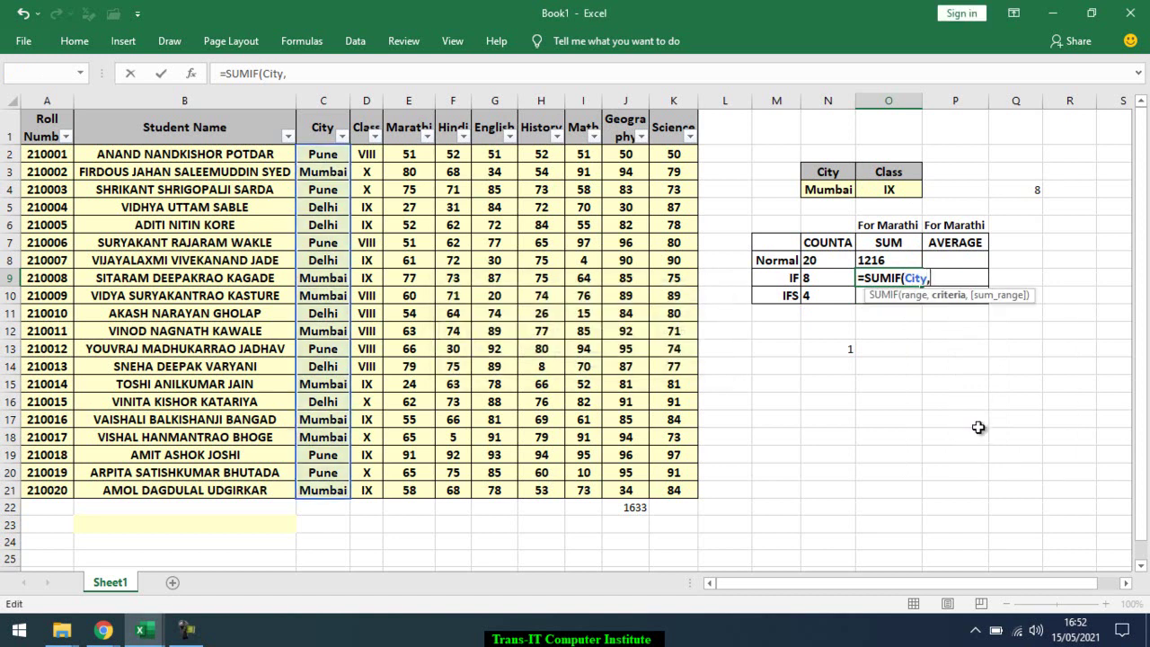
left_click(851, 190)
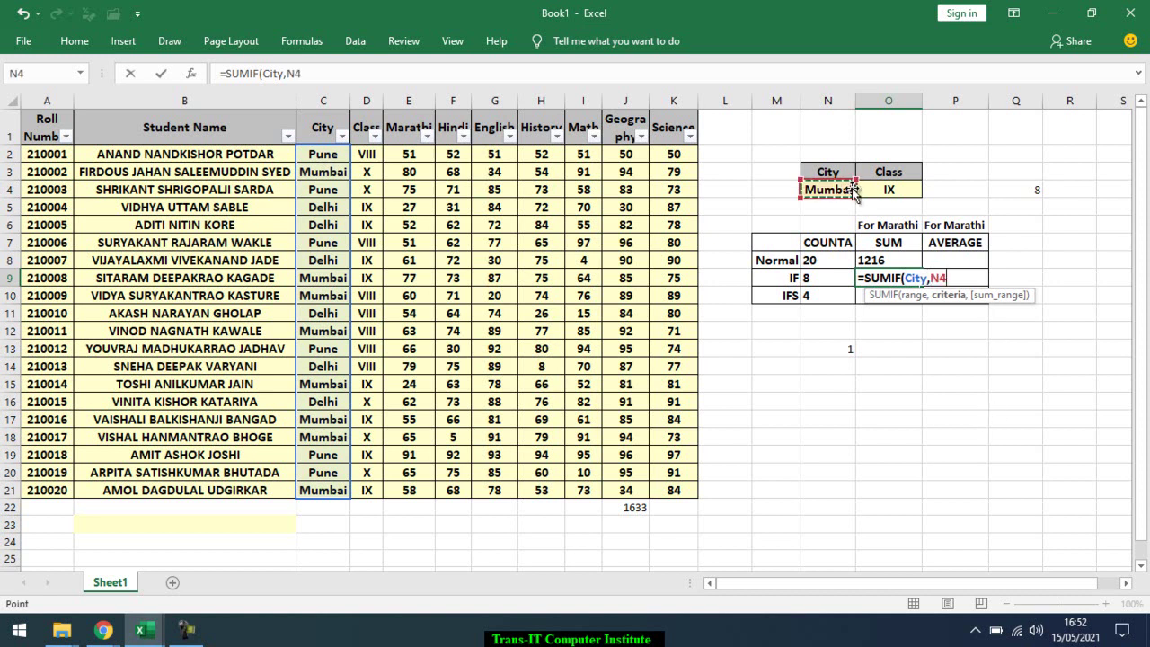
type(",")
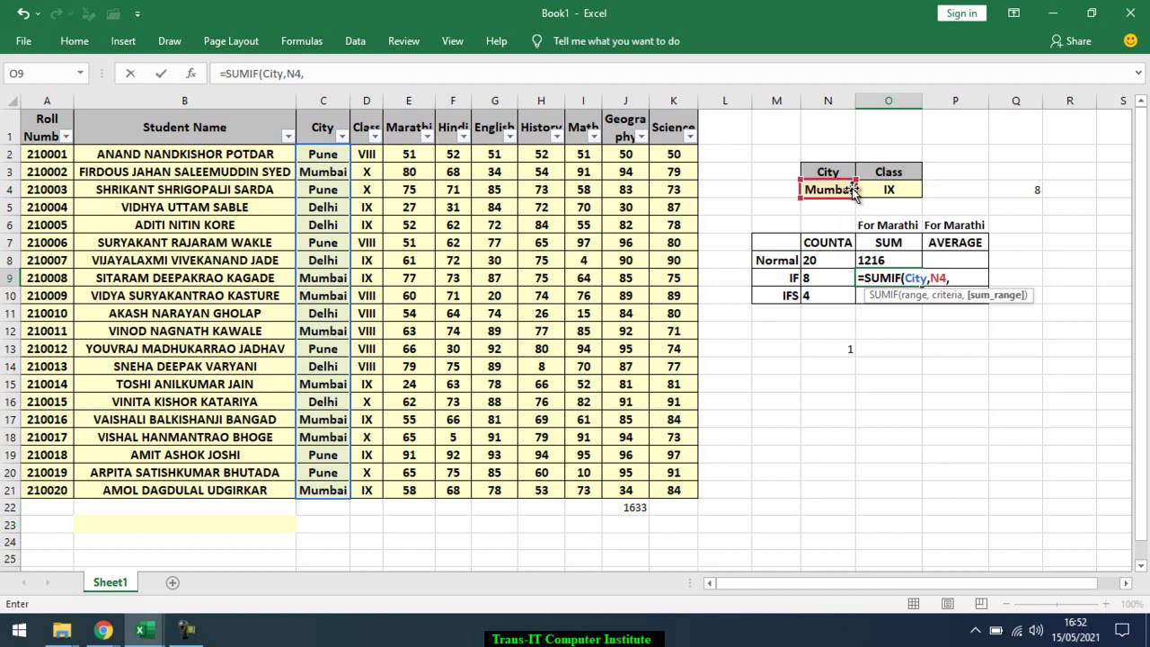
type("mar")
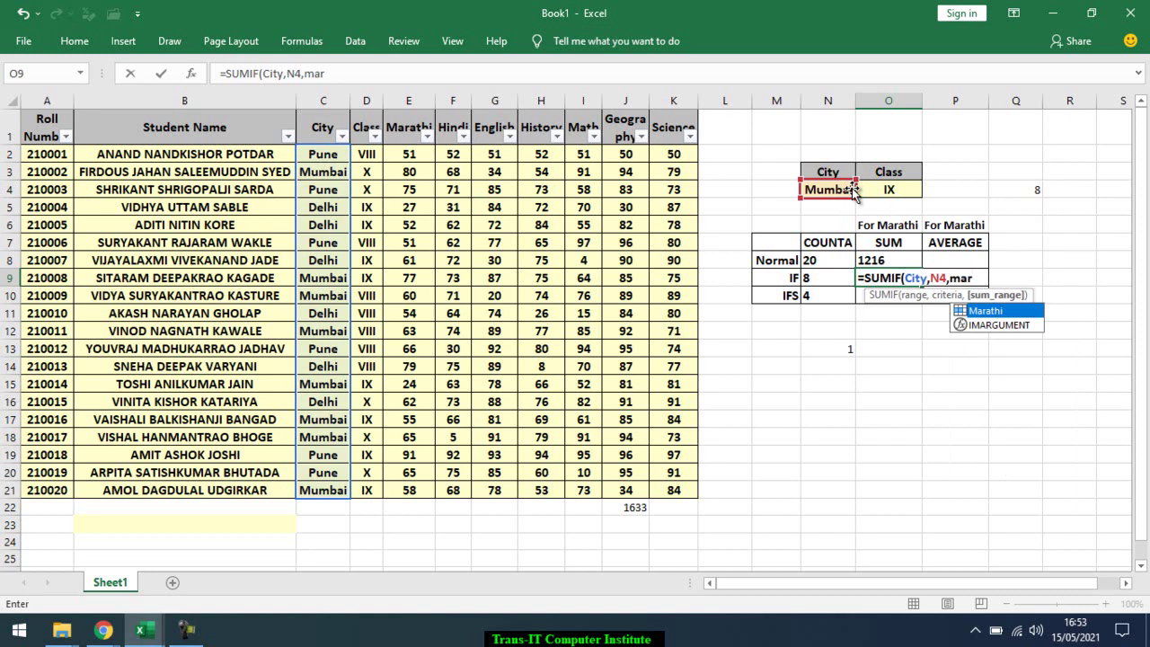
key("Tab")
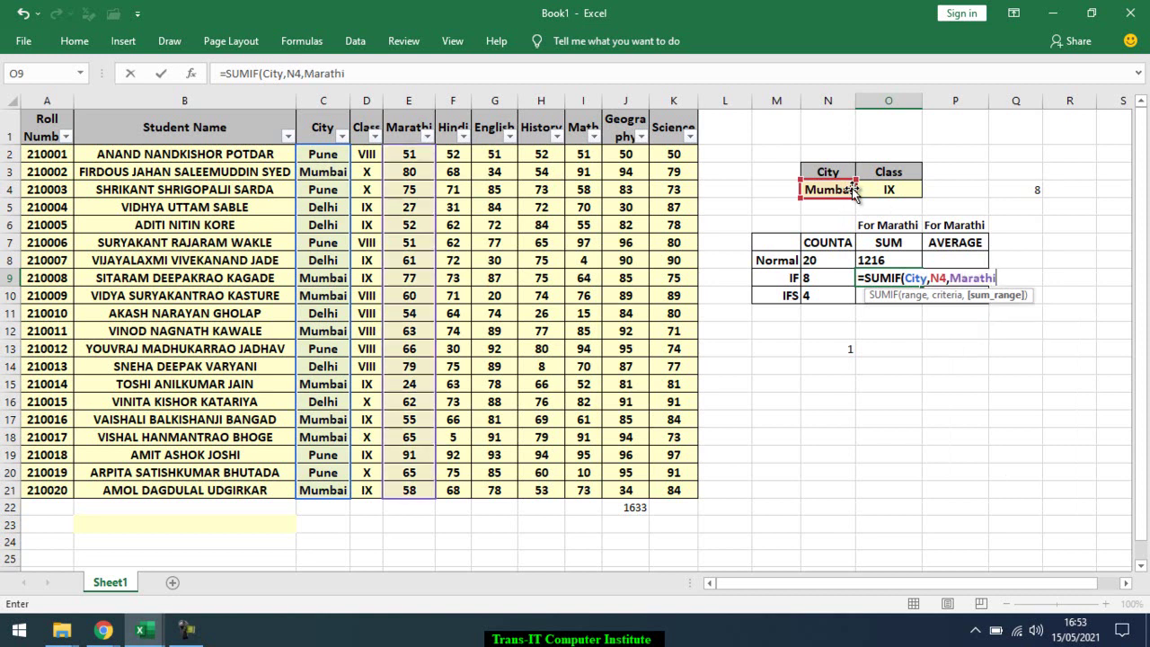
type(")")
key("Return")
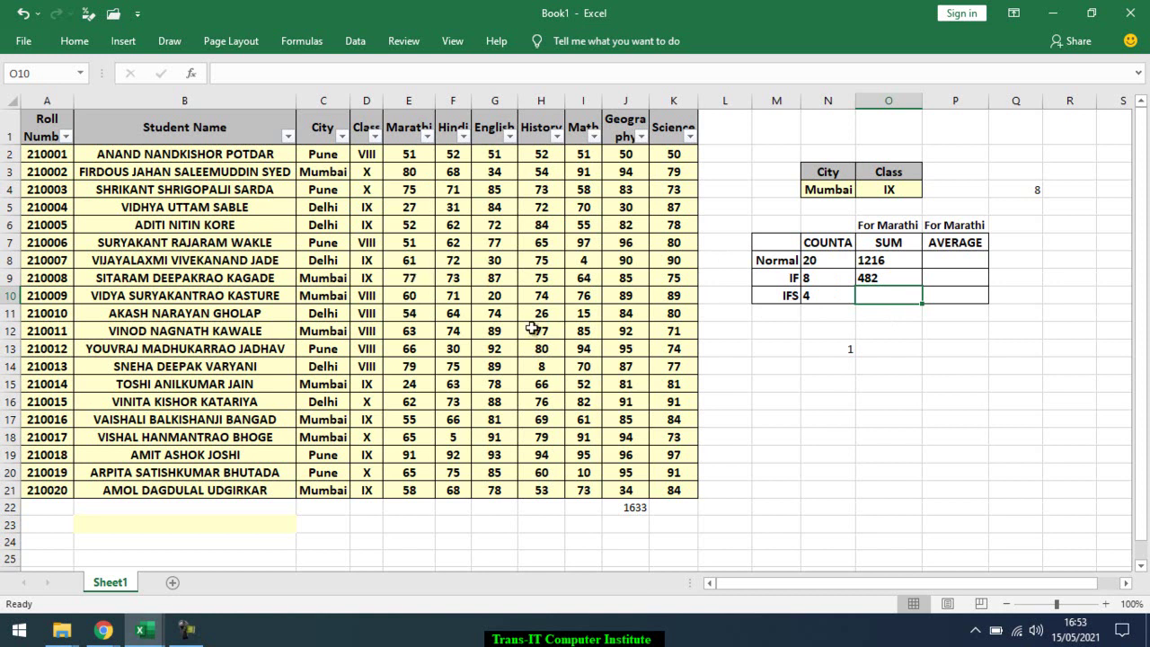
type("=")
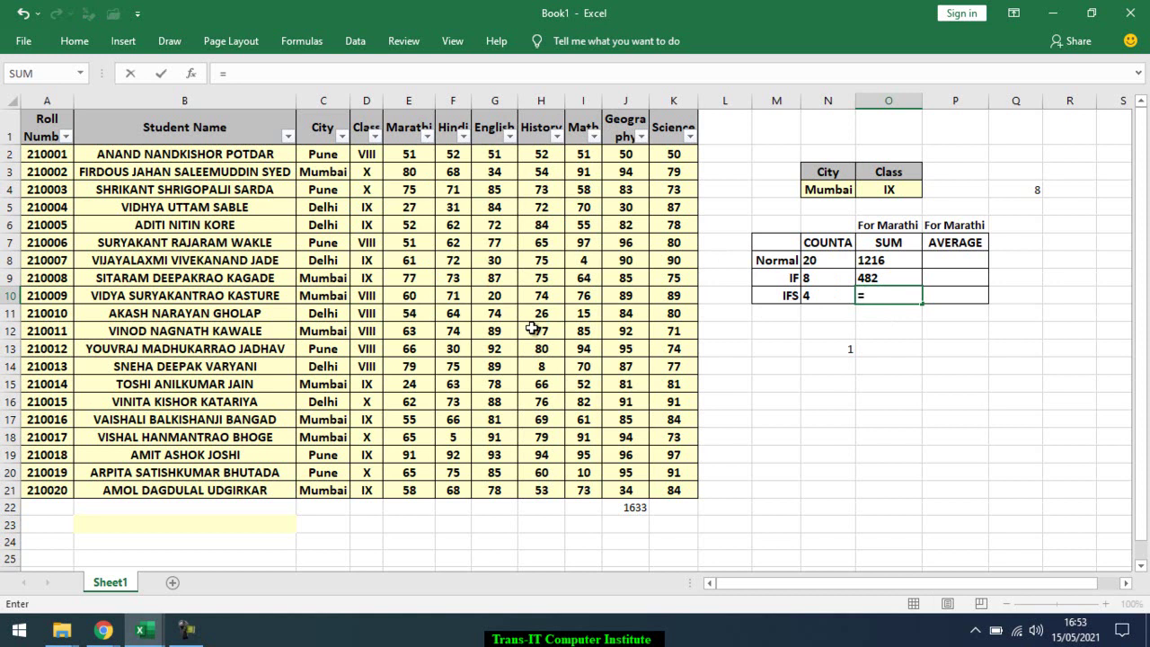
type("sum")
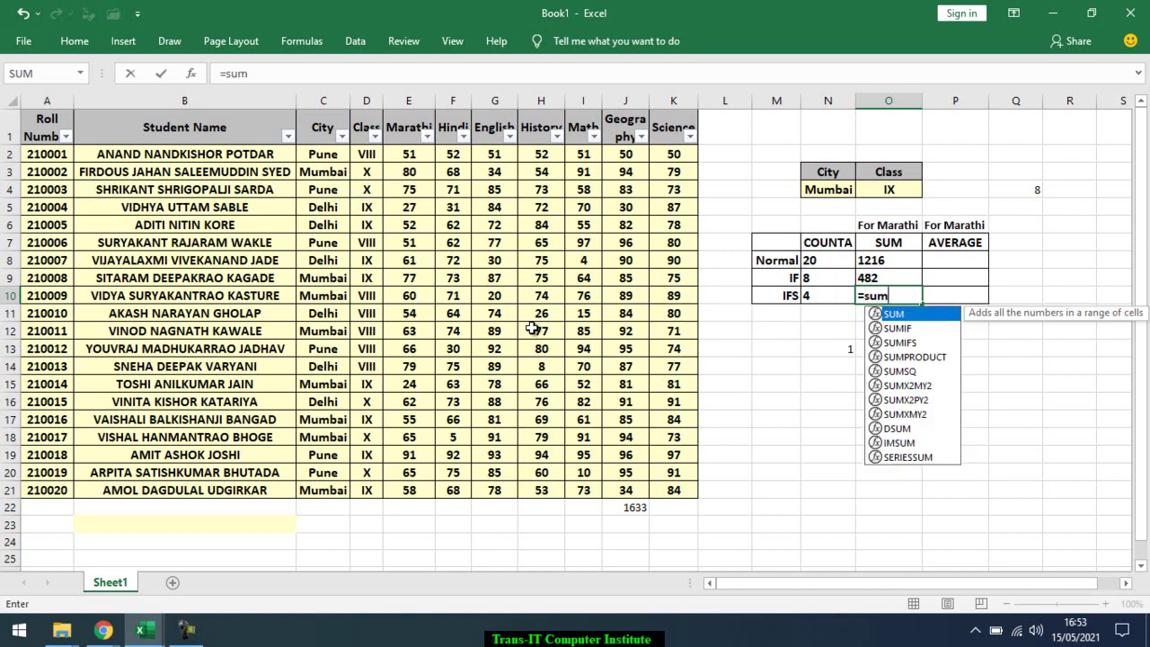
type("if")
key("Down")
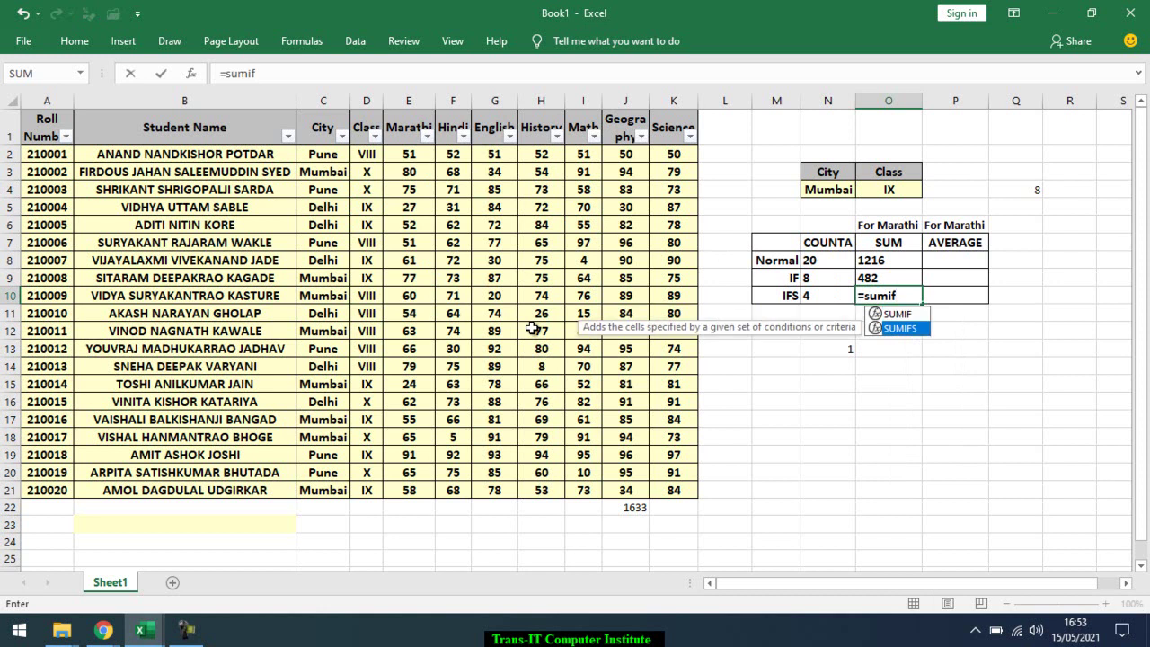
key("Tab")
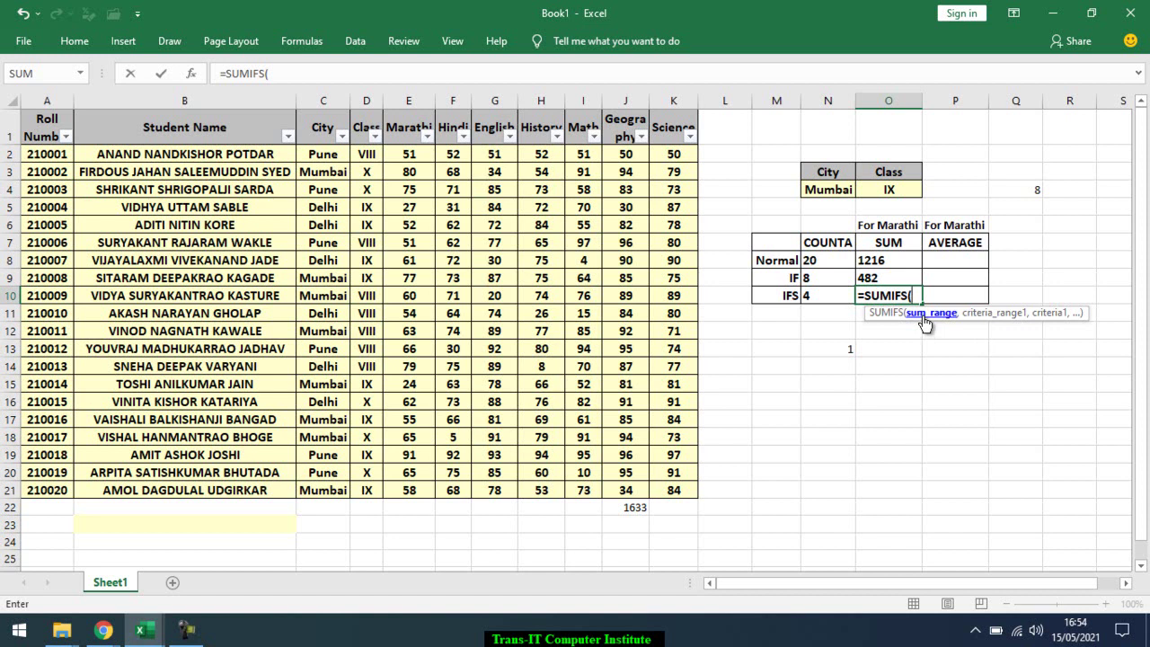
key("Escape")
double_click(899, 277)
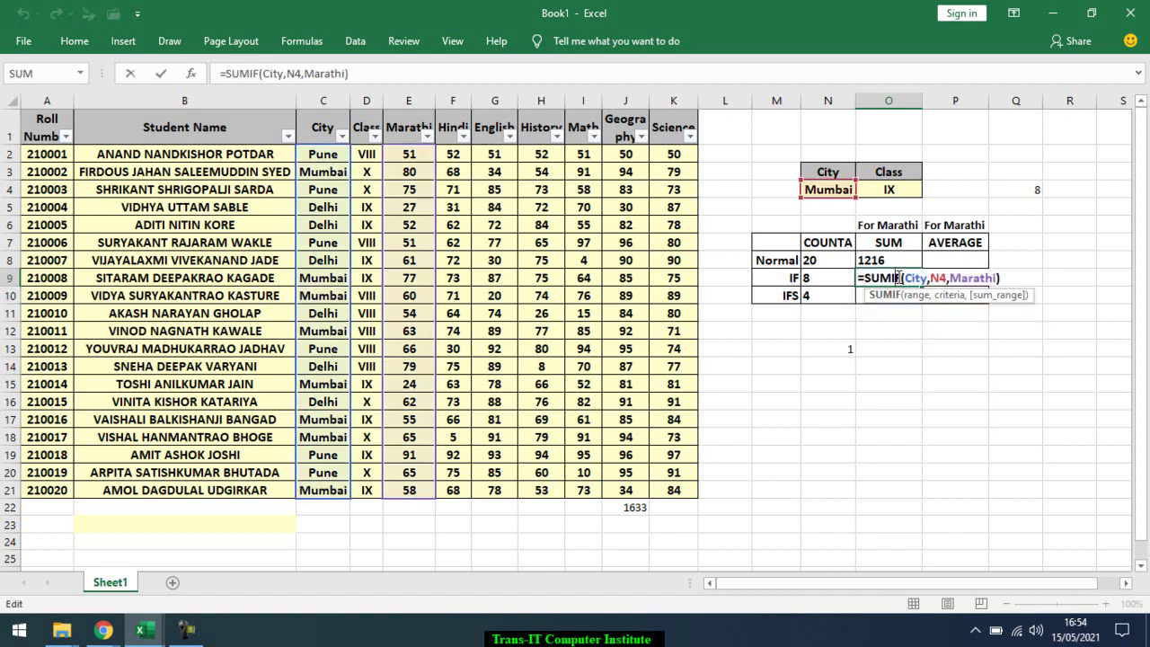
left_click(997, 296)
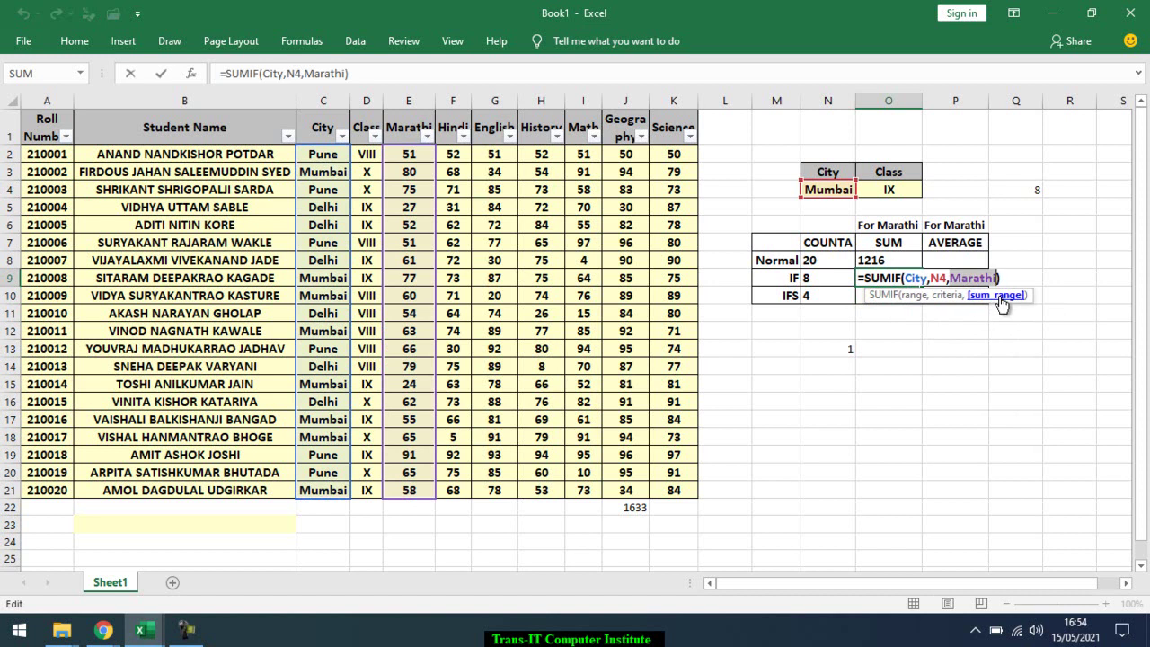
left_click(916, 296)
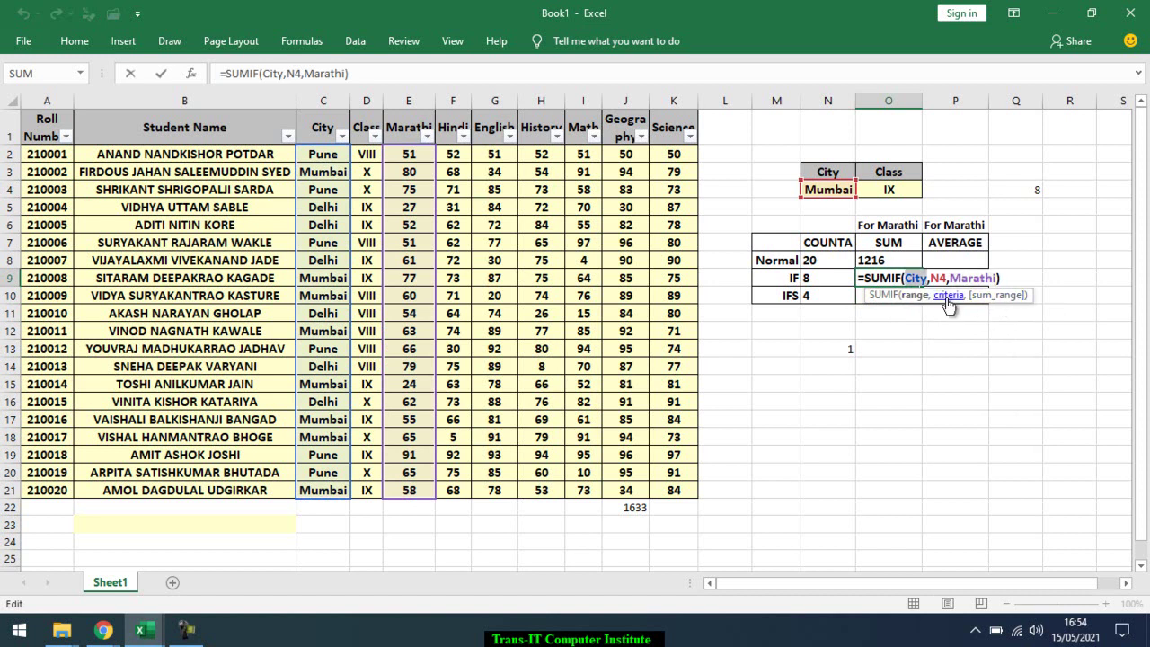
key("ctrl+Return")
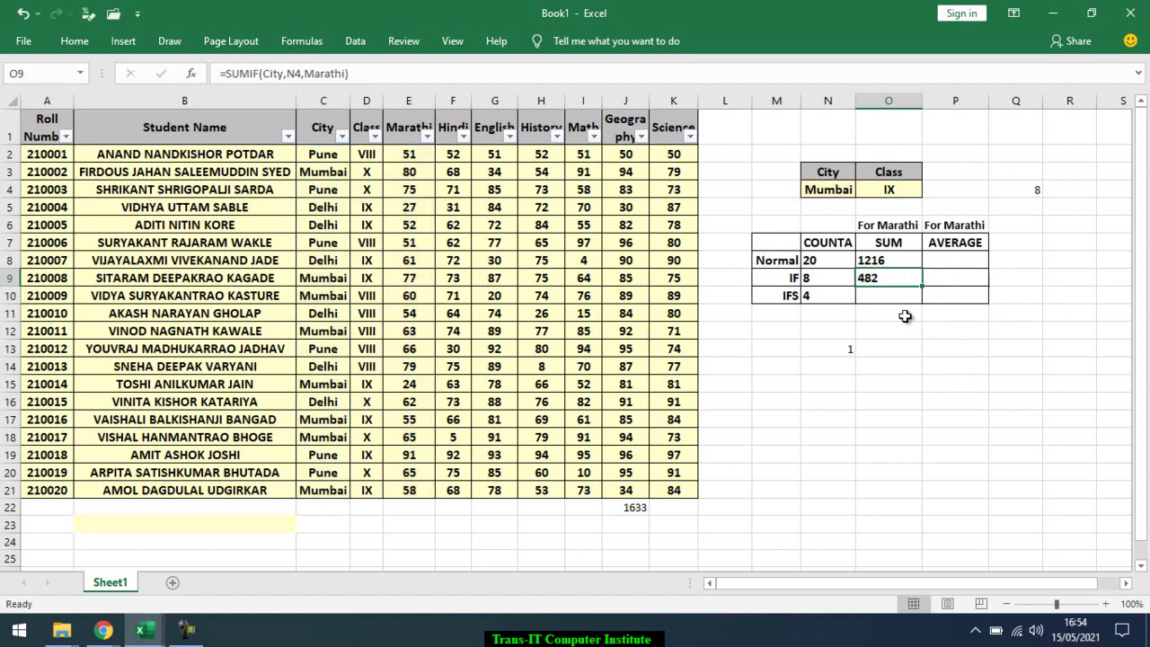
left_click(893, 296)
Start a SUMIFS in O10 summing Marathi where City matches N4
type("=sum")
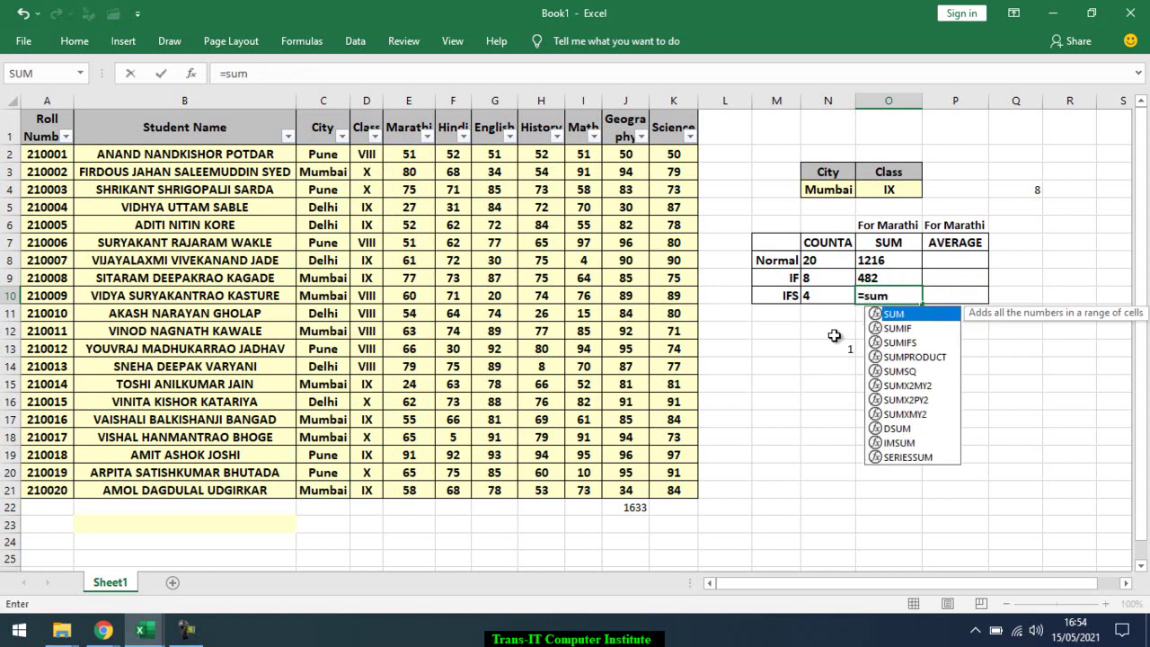
key("Down")
key("Down")
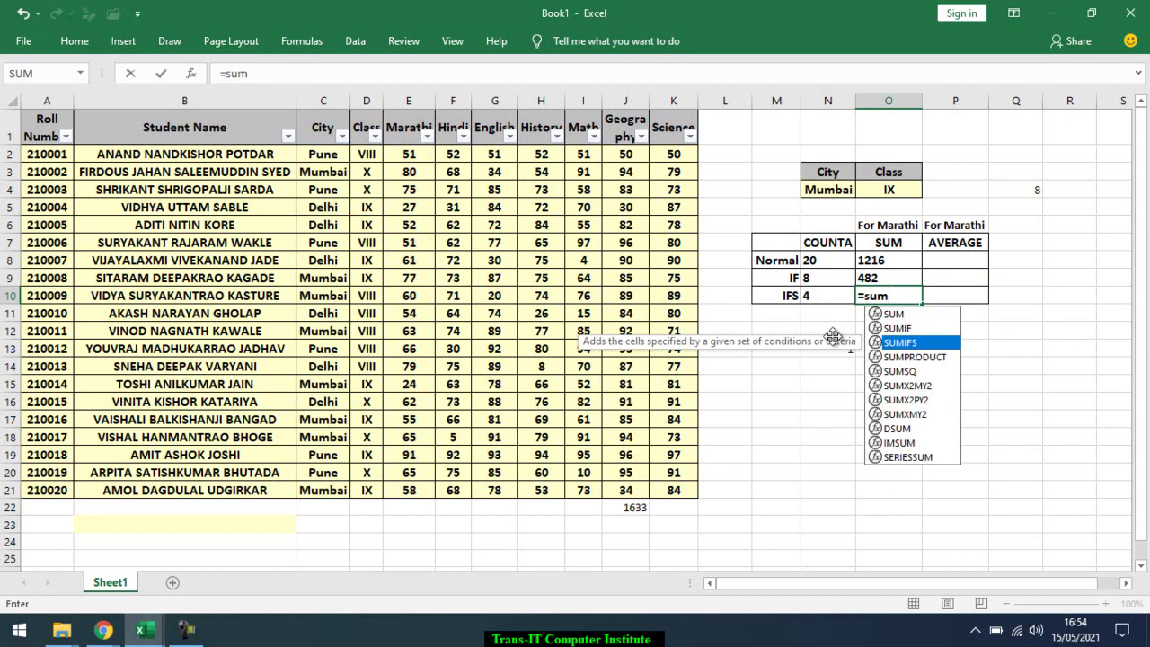
key("Tab")
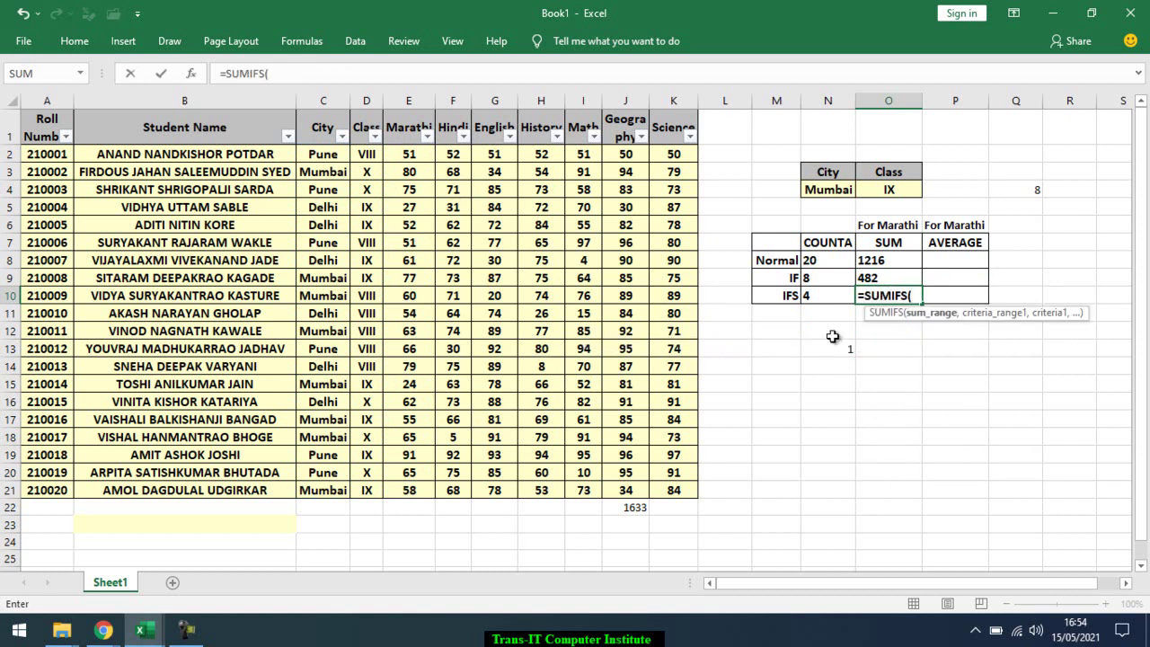
type("ma")
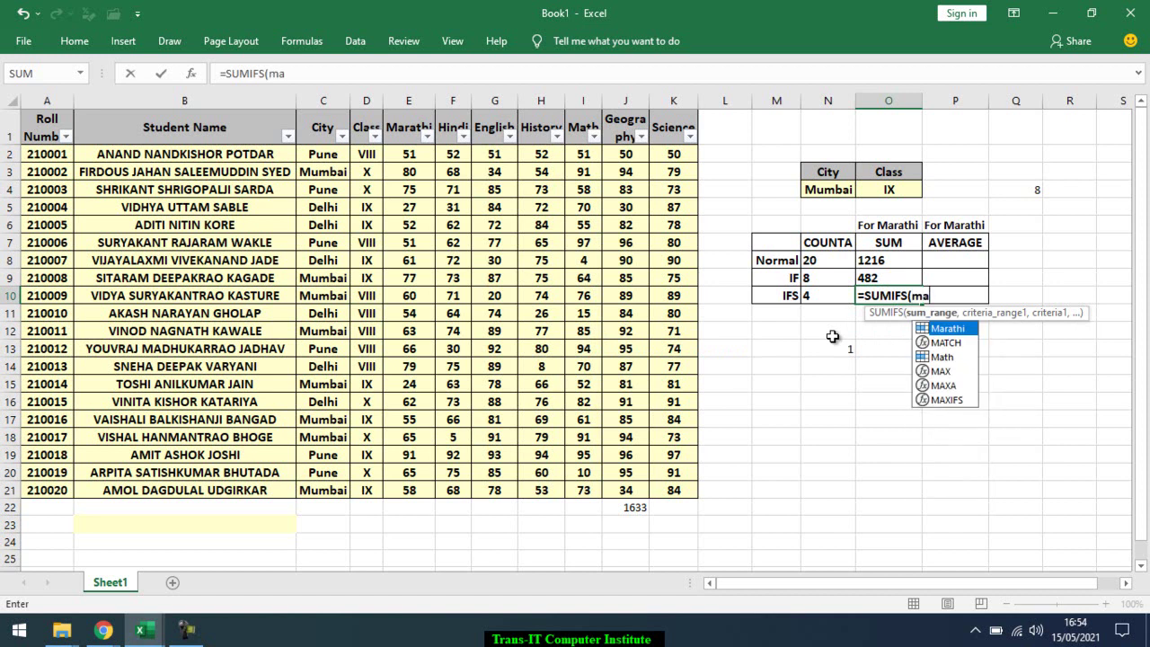
type("r")
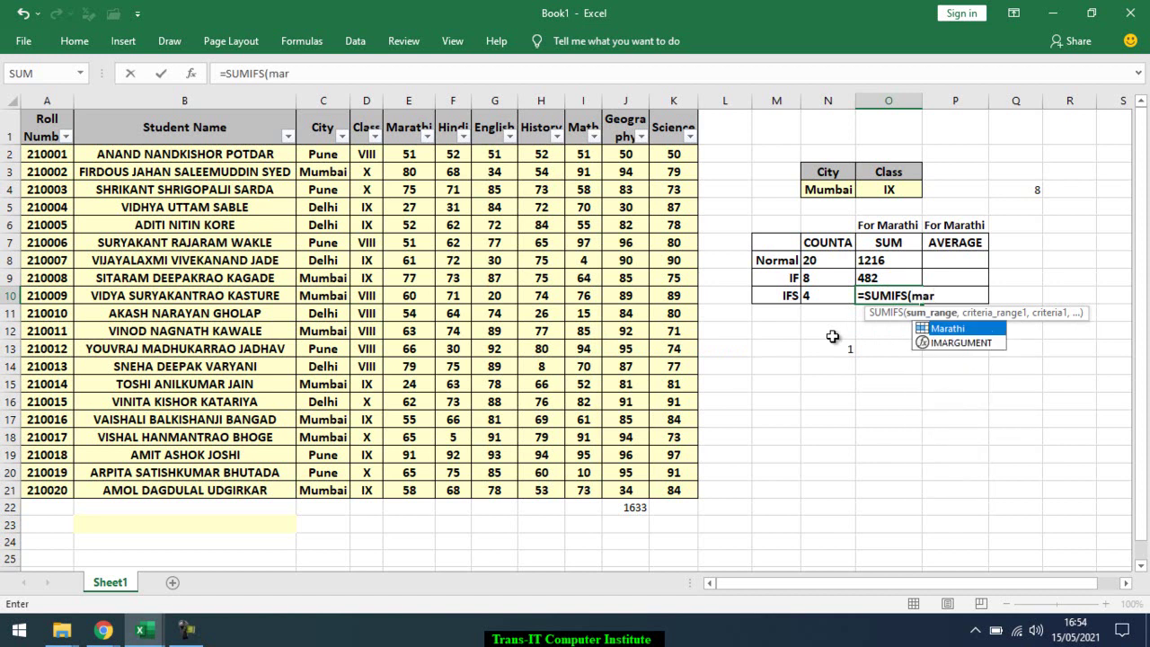
key("Tab")
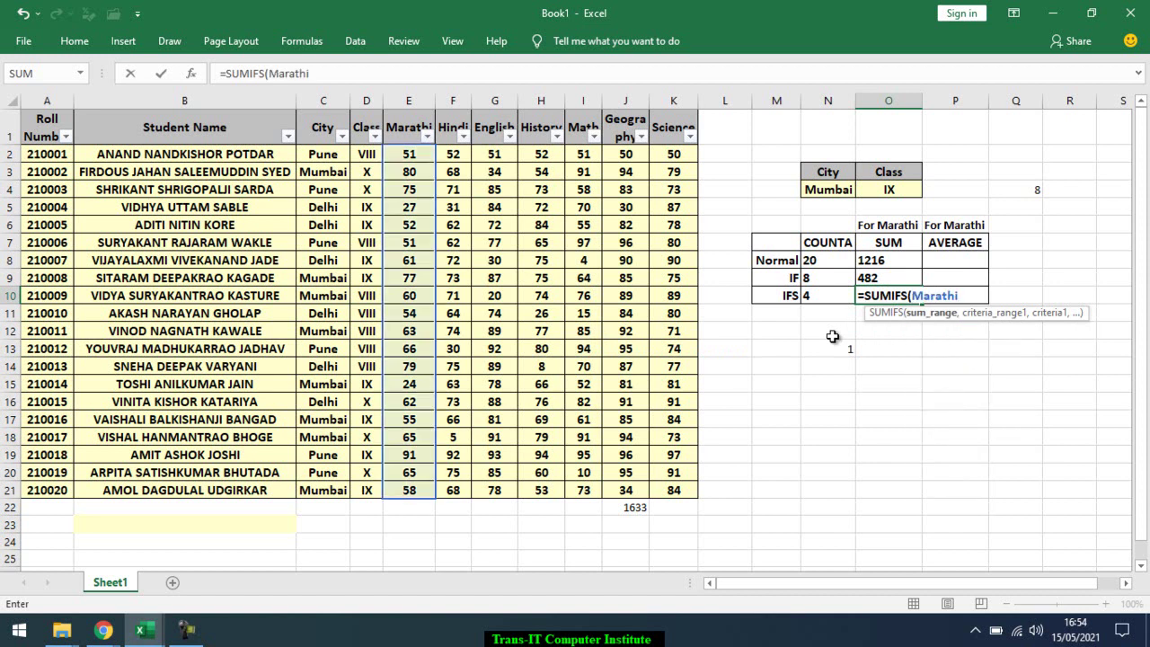
type(",")
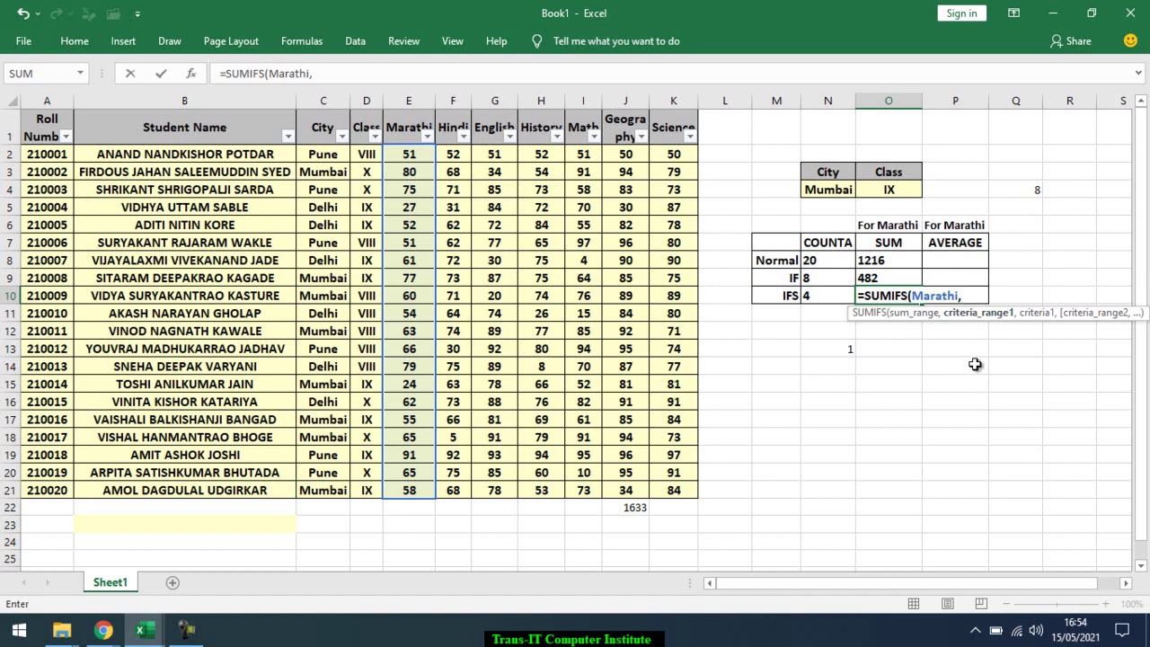
type("ci")
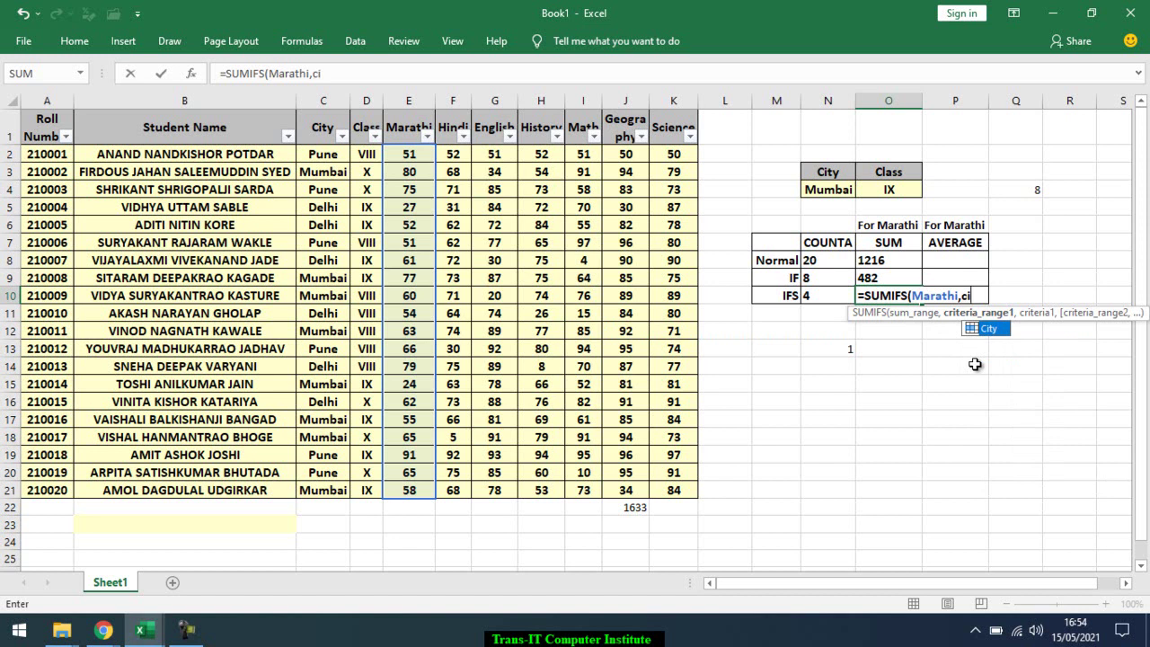
key("Tab")
type(",")
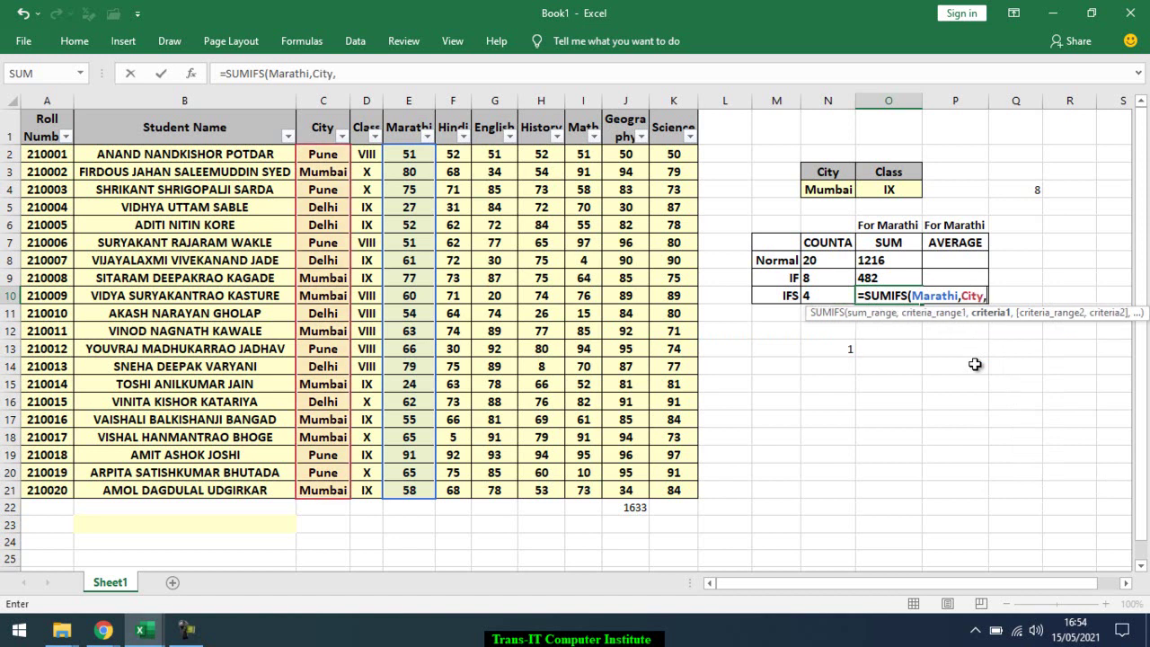
left_click(825, 187)
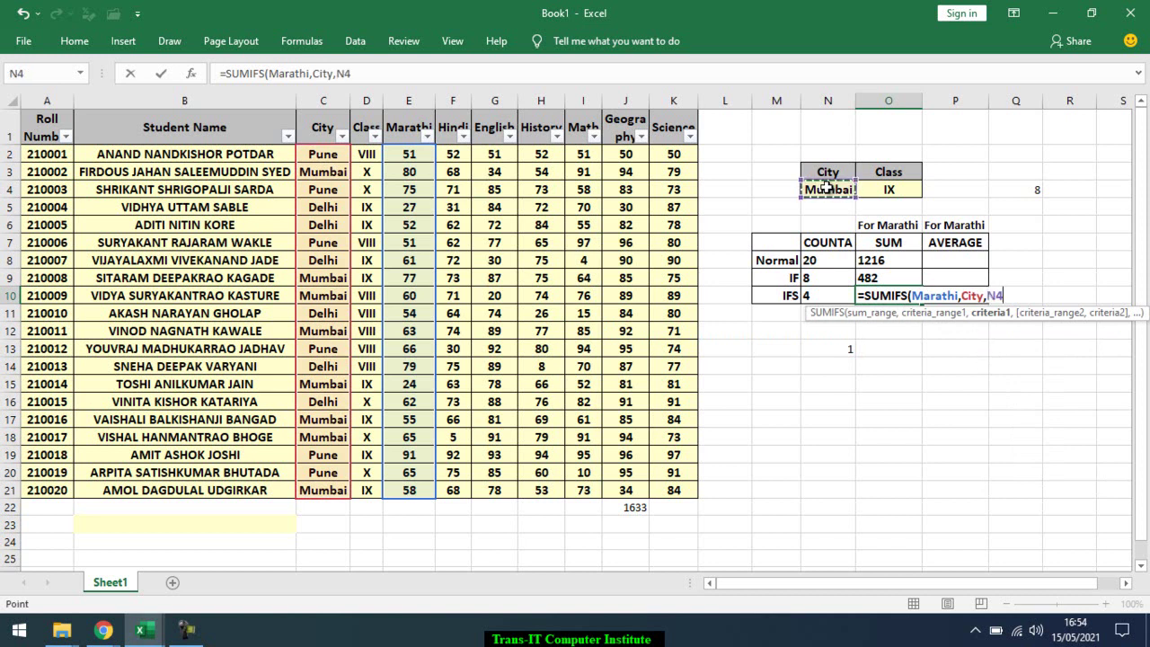
Add Class matching O4 as the second criterion and commit the formula, giving 214
type(",")
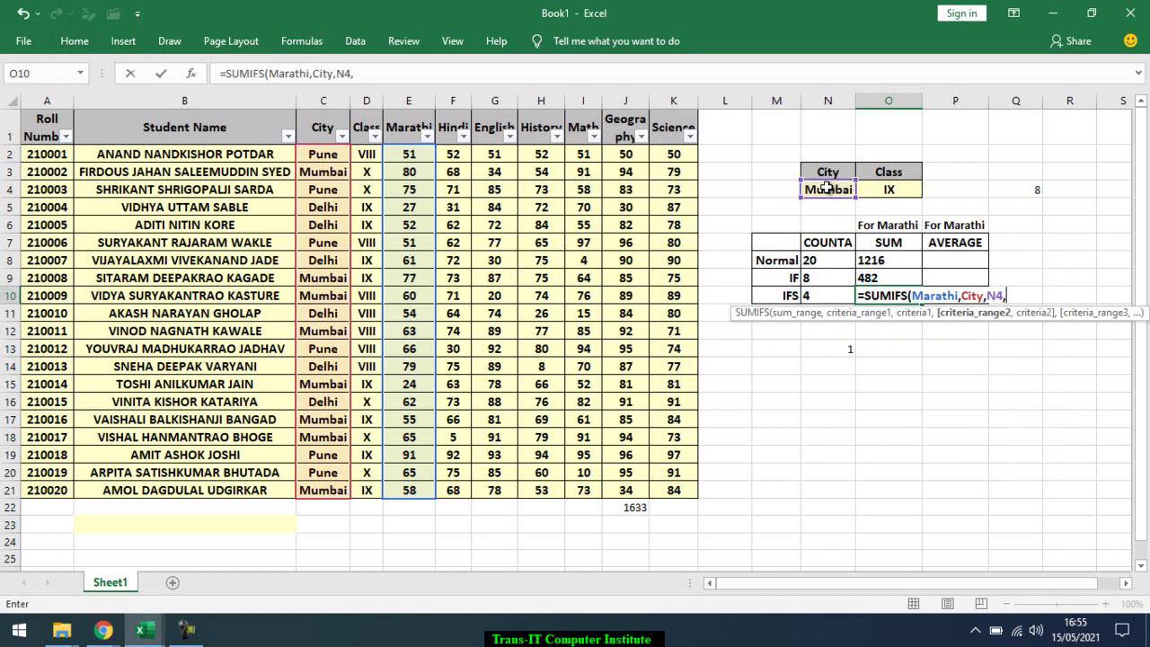
type("cla")
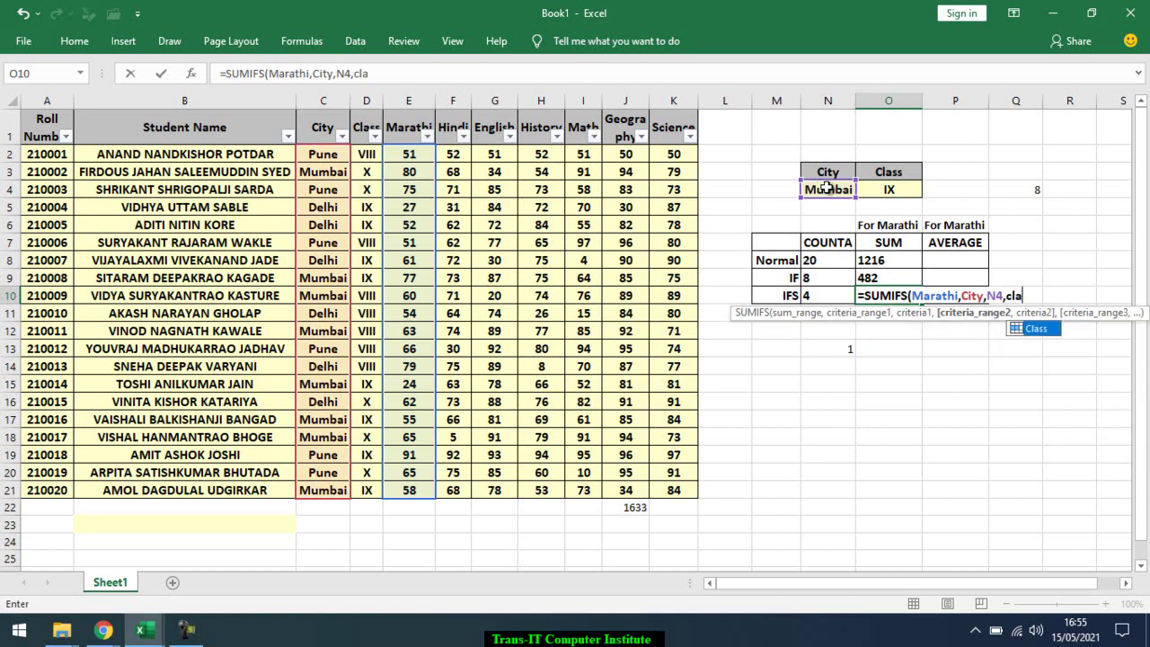
key("Tab")
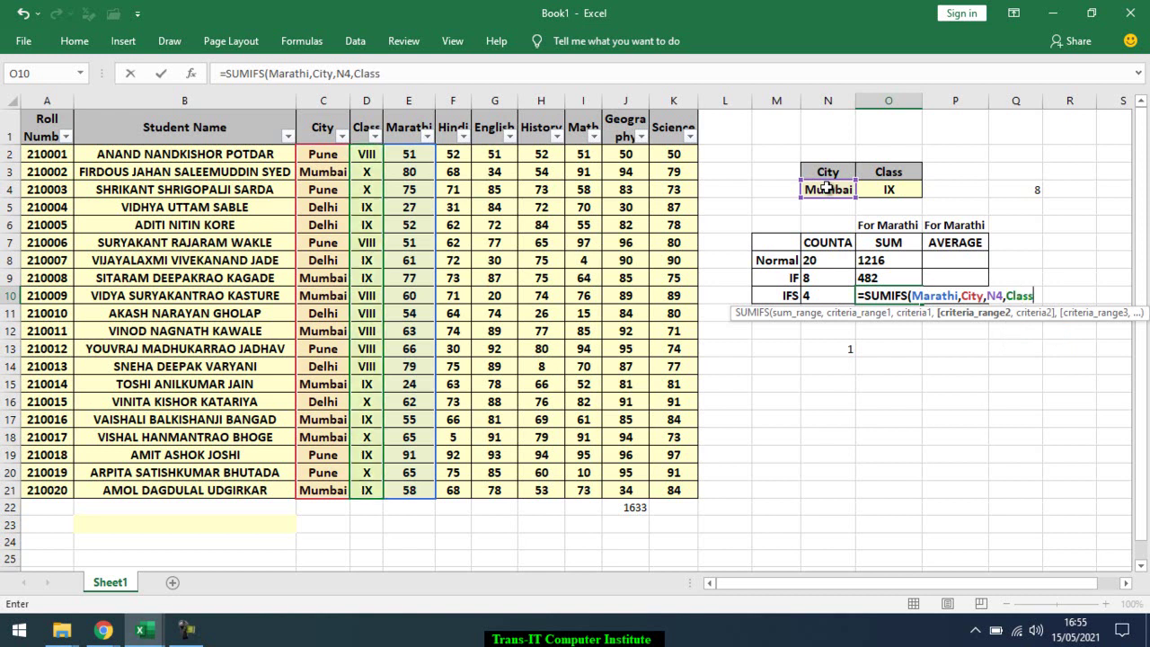
type(",")
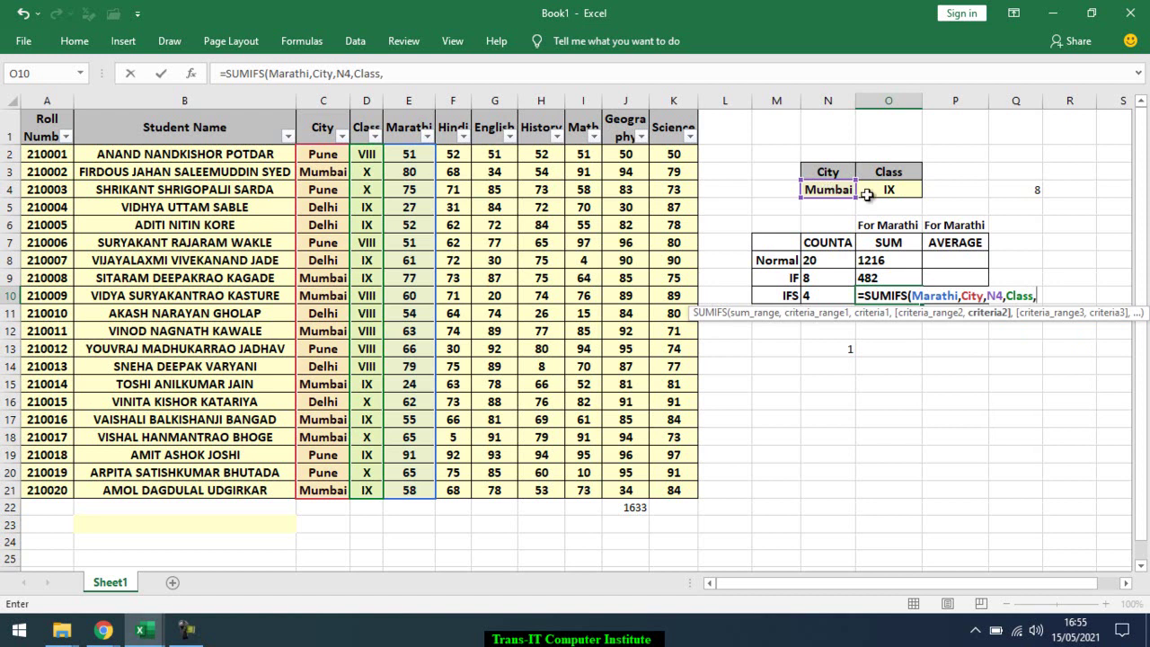
left_click(871, 189)
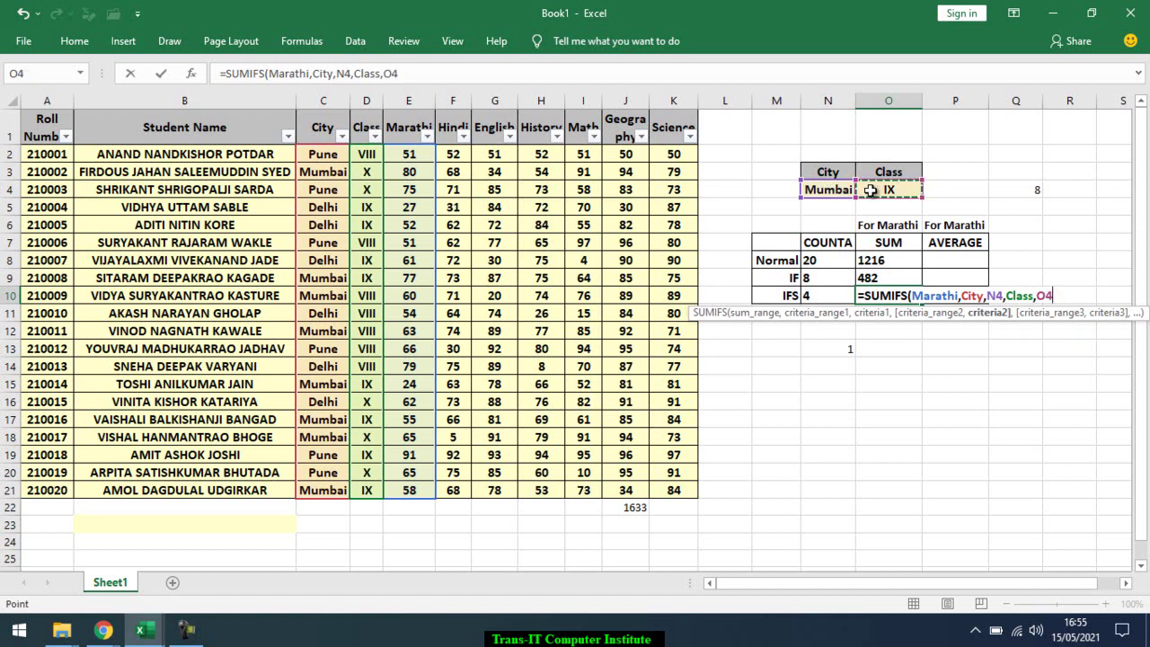
type(")")
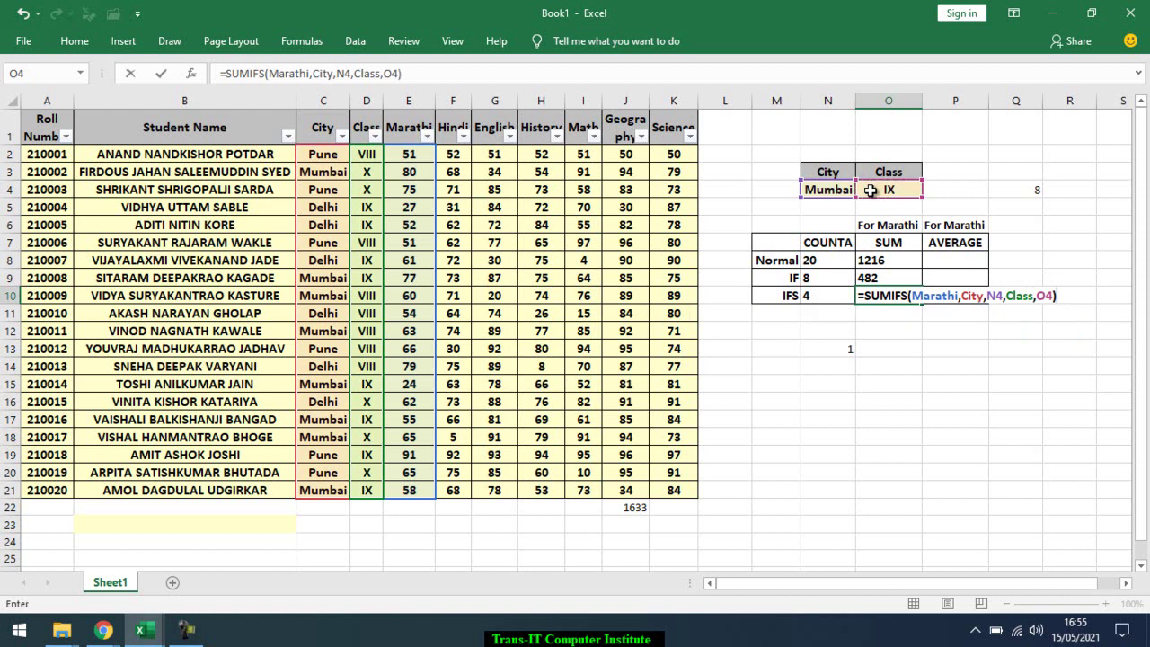
key("Return")
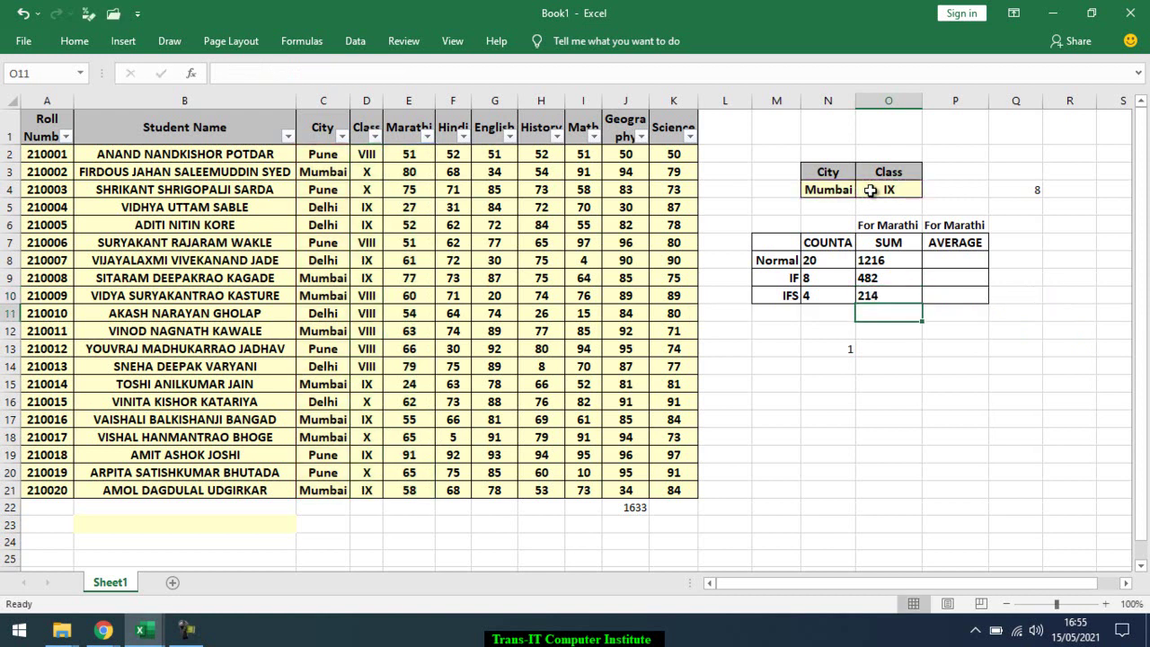
key("Up")
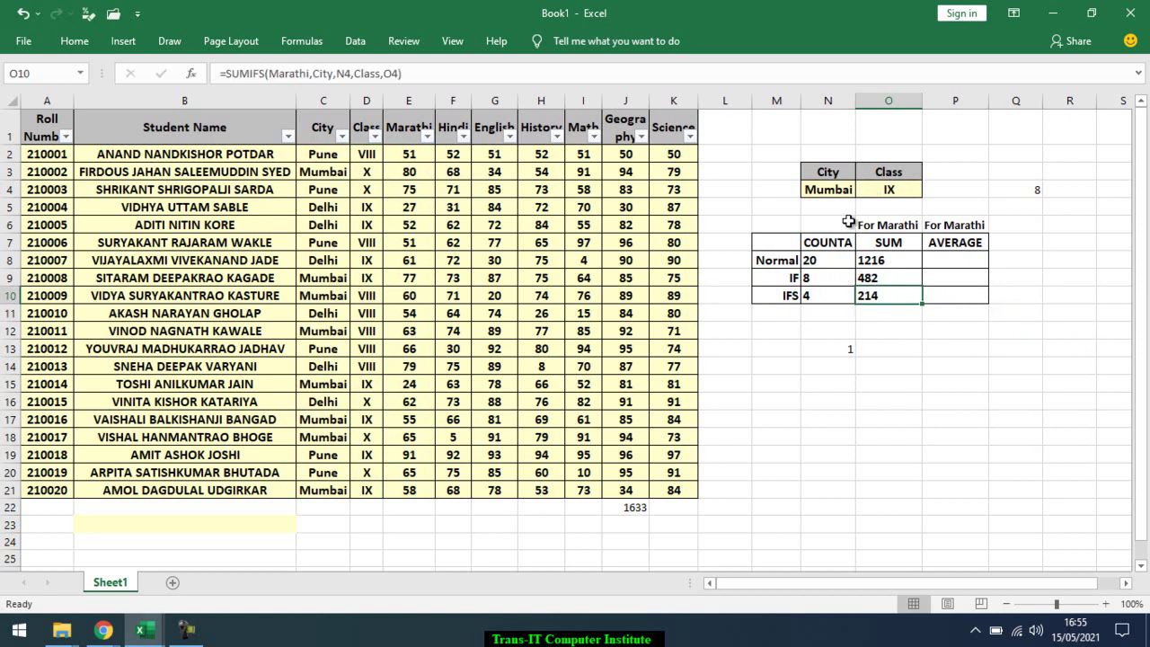
left_click(845, 187)
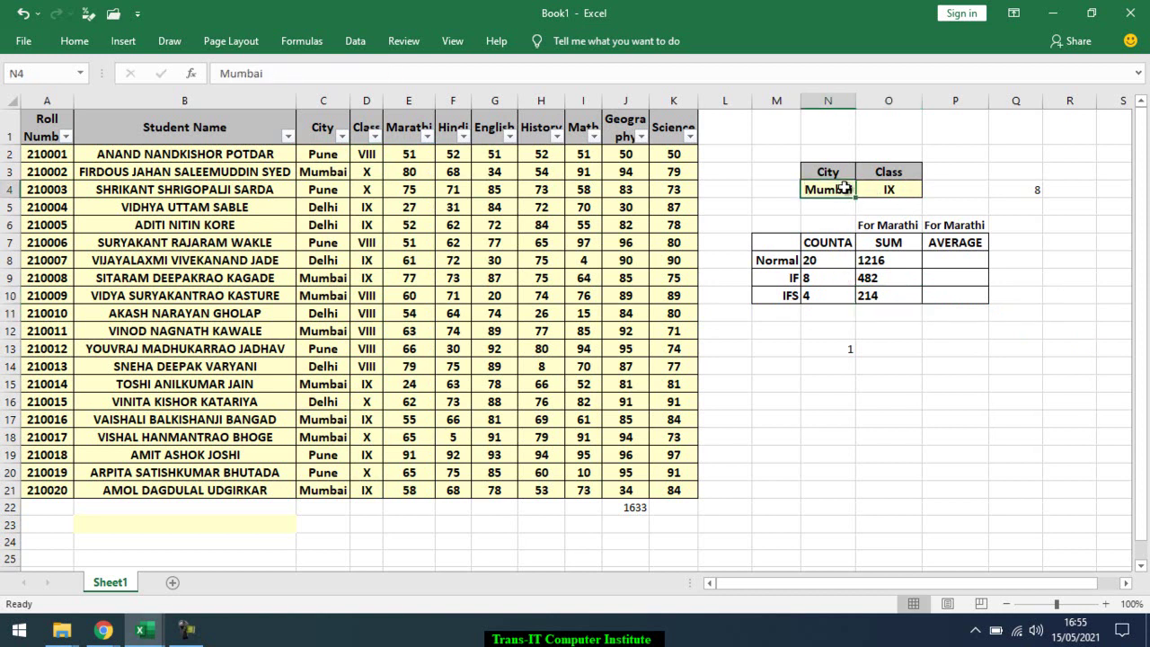
left_click(887, 297)
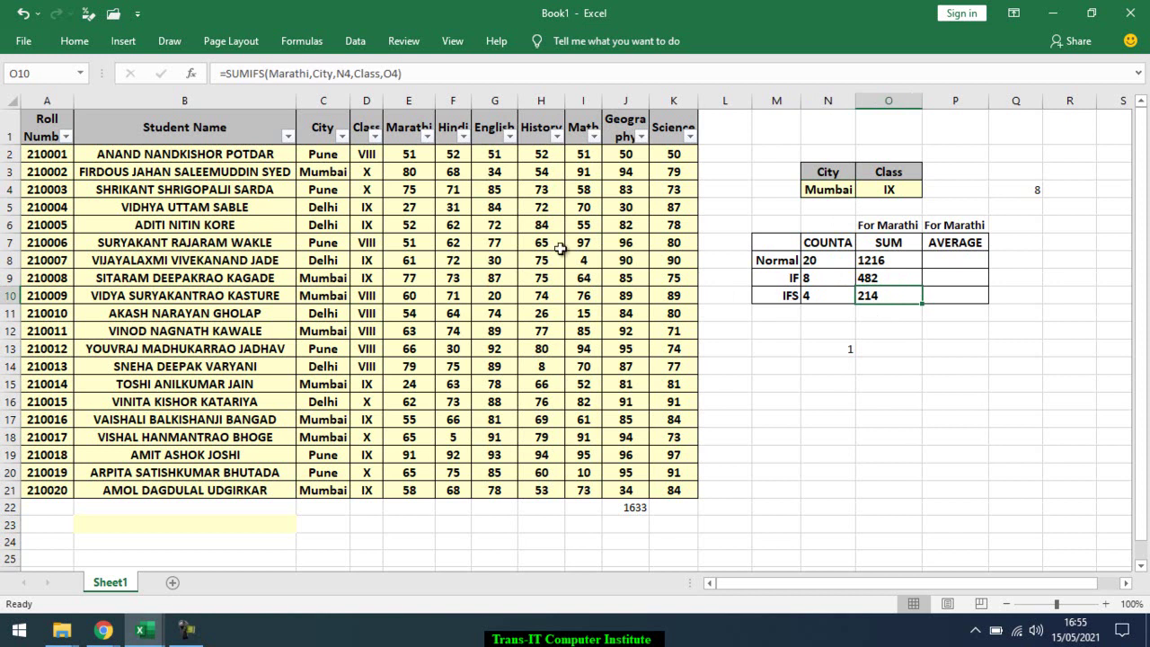
left_click(344, 138)
left_click(181, 324)
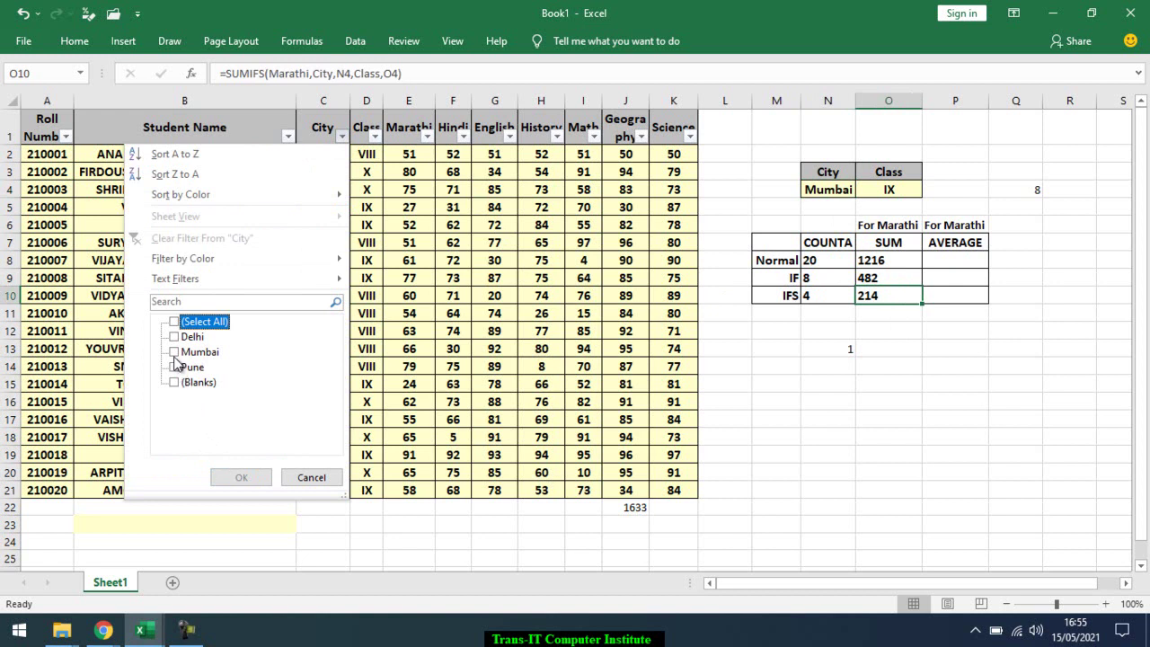
left_click(175, 352)
left_click(241, 477)
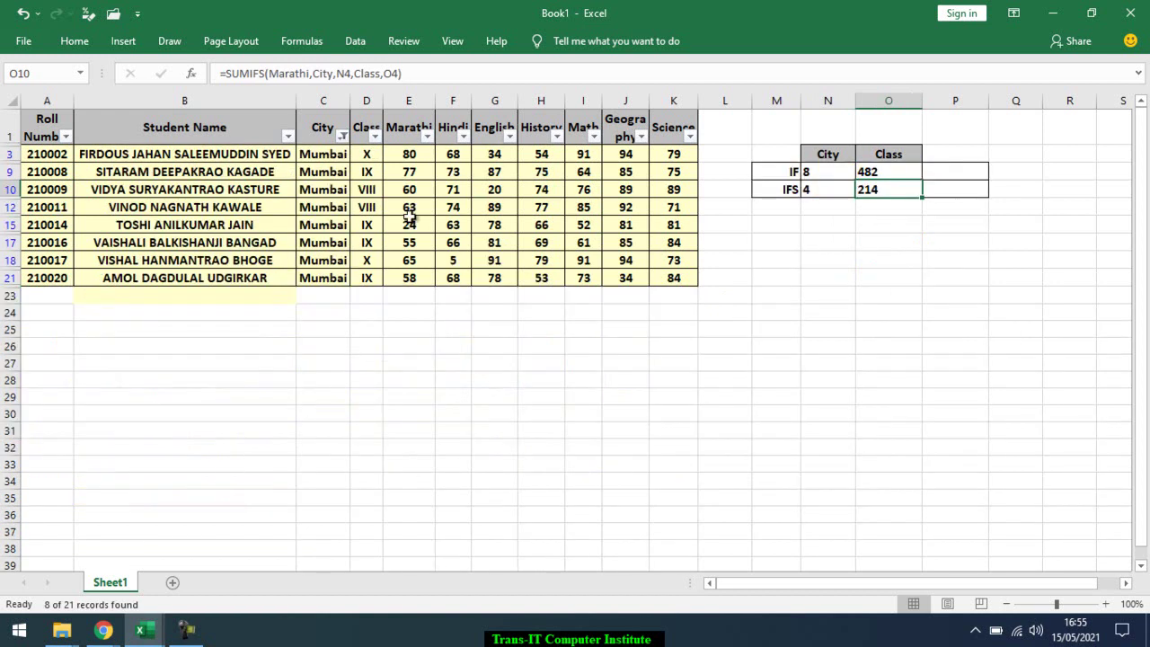
left_click(422, 153)
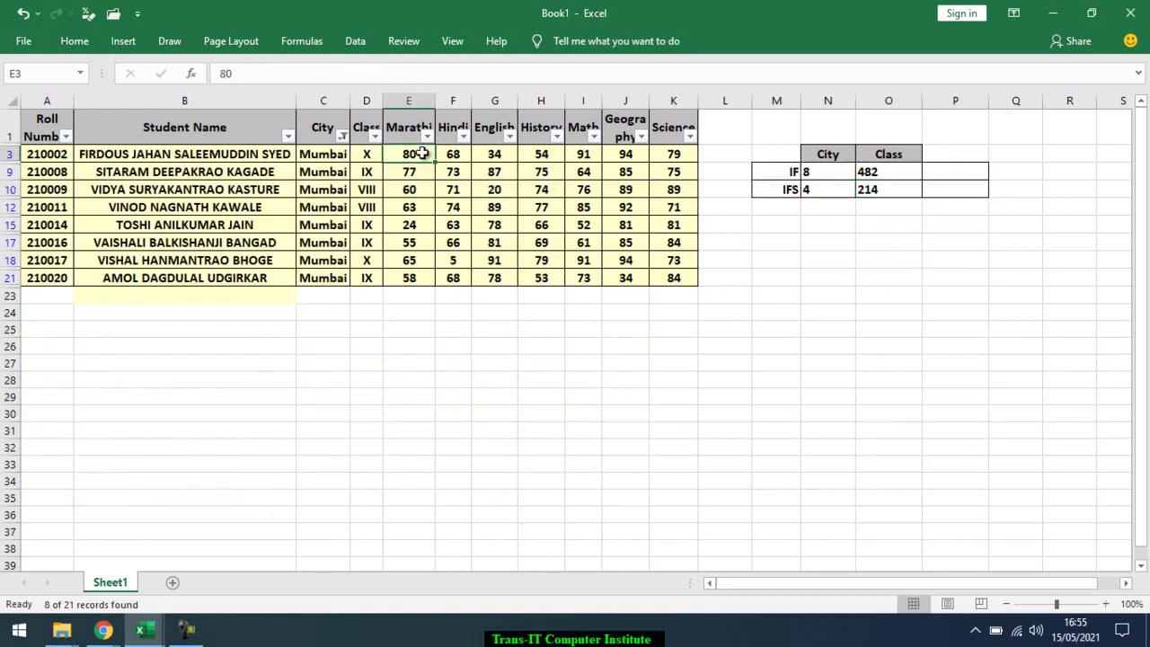
left_click(415, 278, "shift")
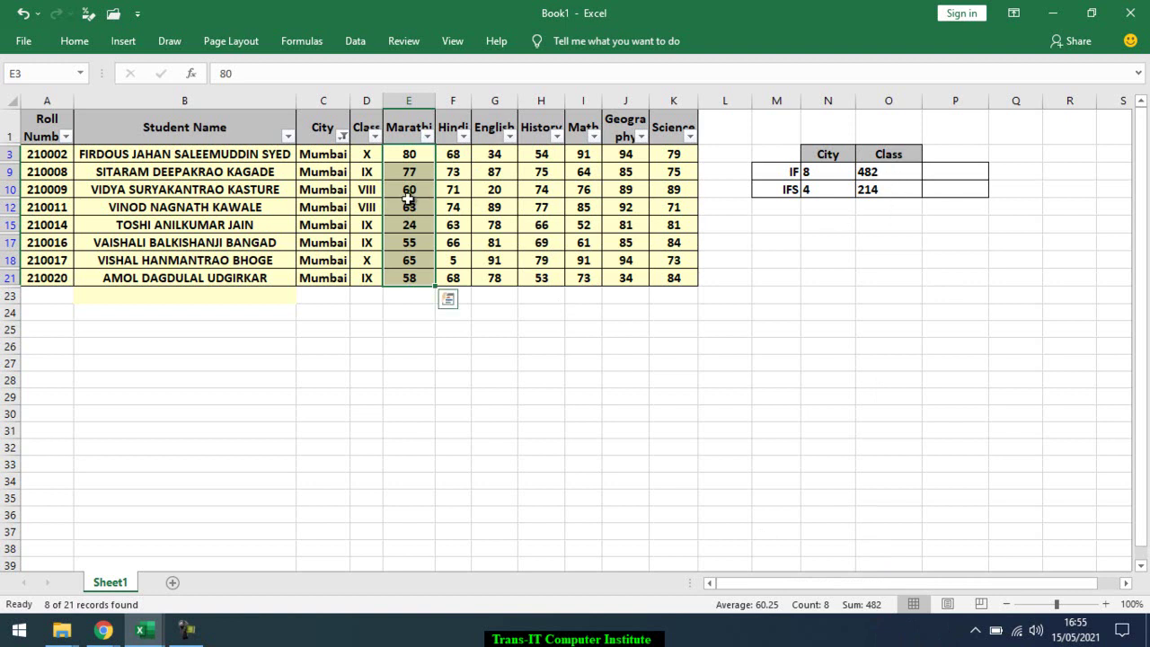
left_click(885, 188)
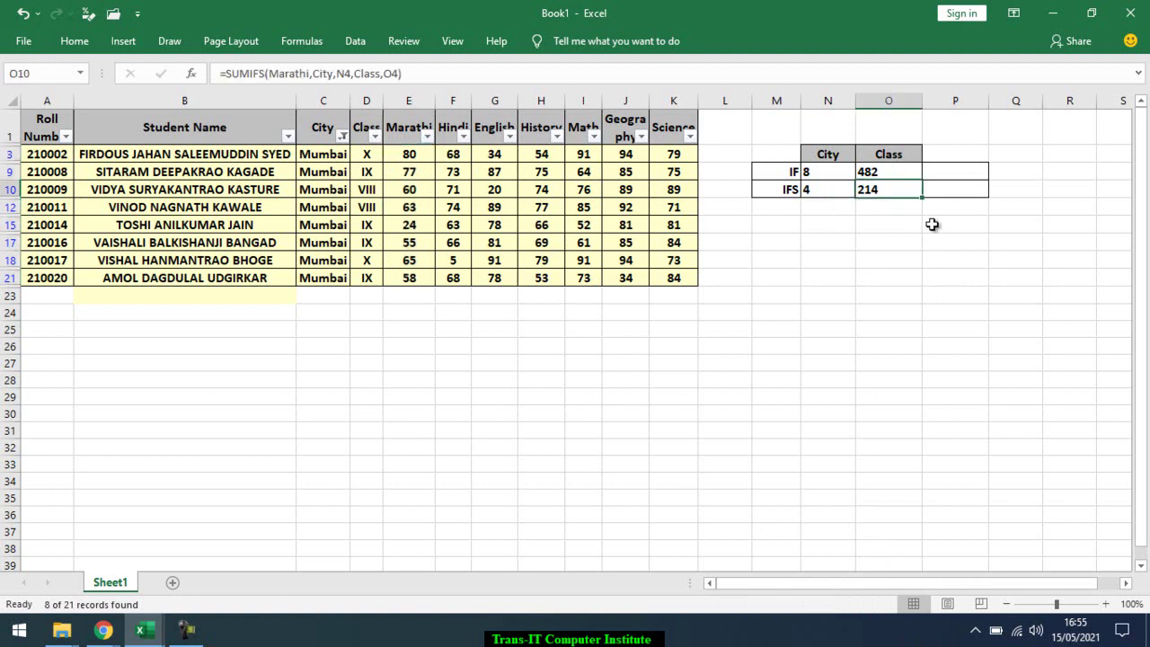
left_click(375, 136)
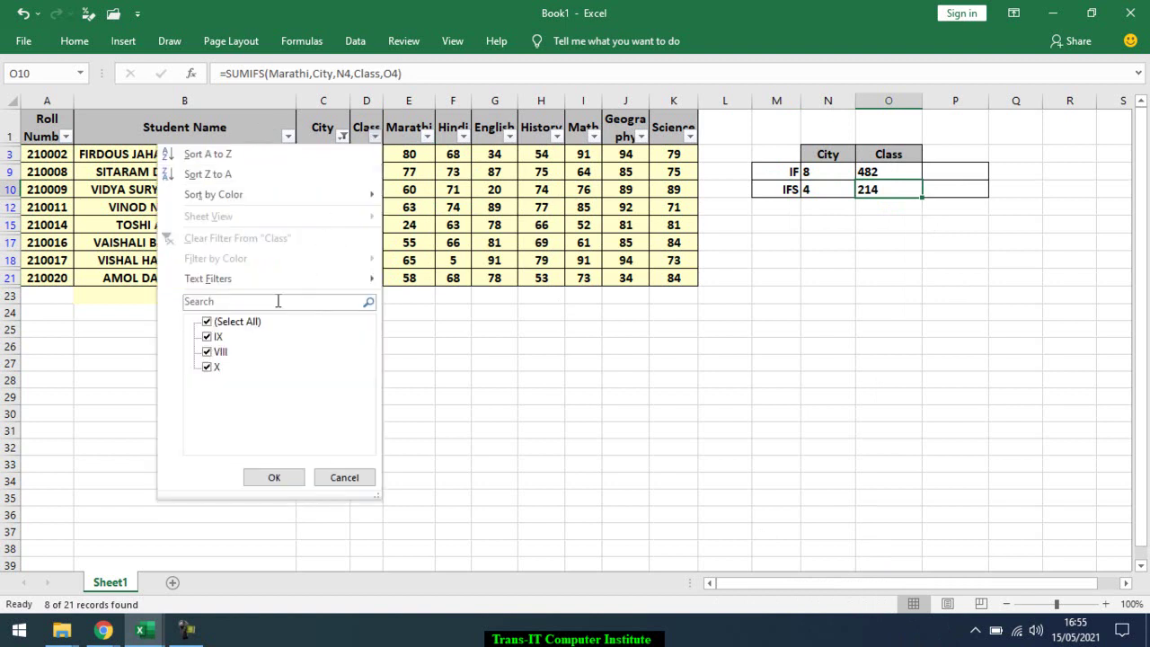
left_click(207, 321)
left_click(208, 336)
left_click(271, 479)
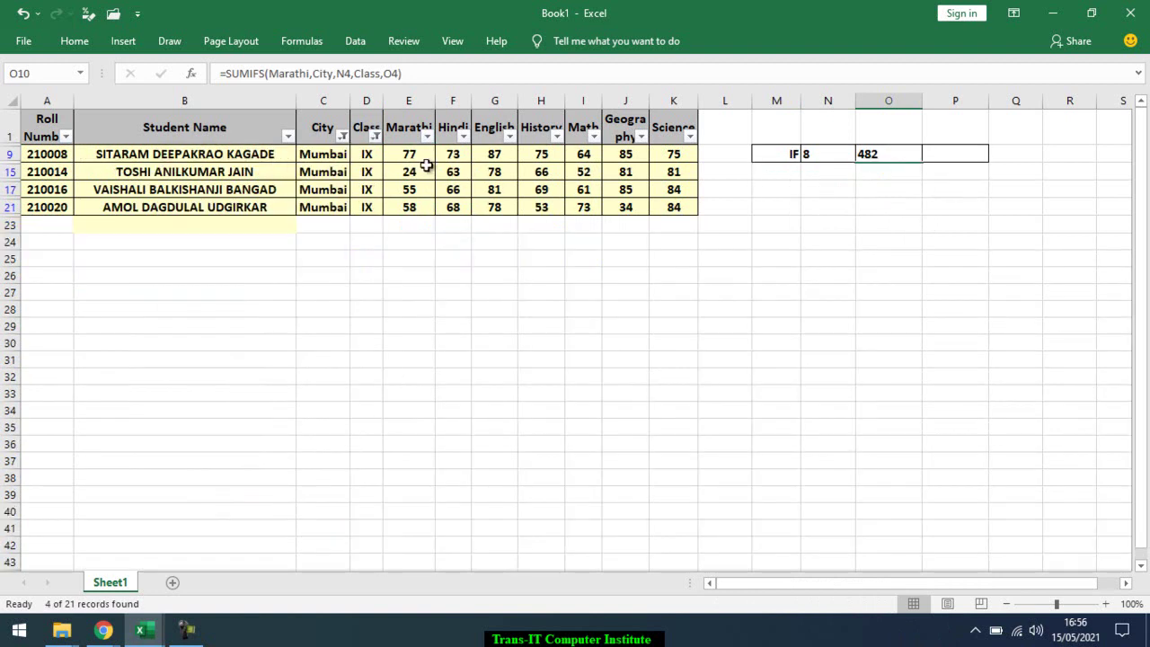
left_click_drag(409, 154, 410, 206)
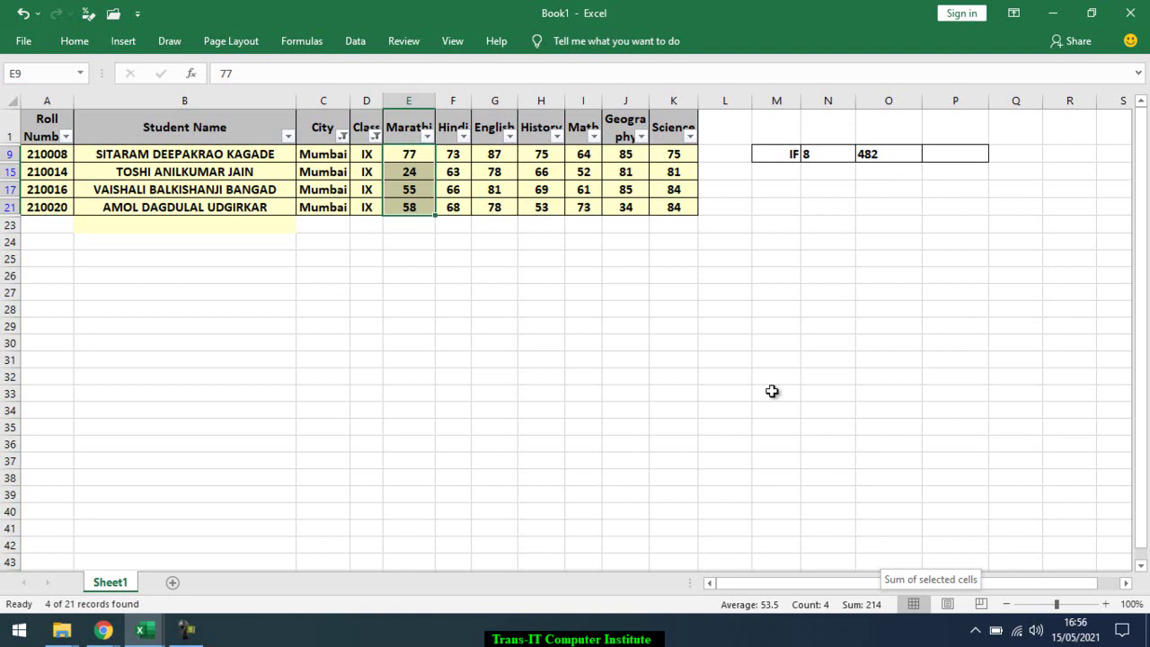
left_click(357, 40)
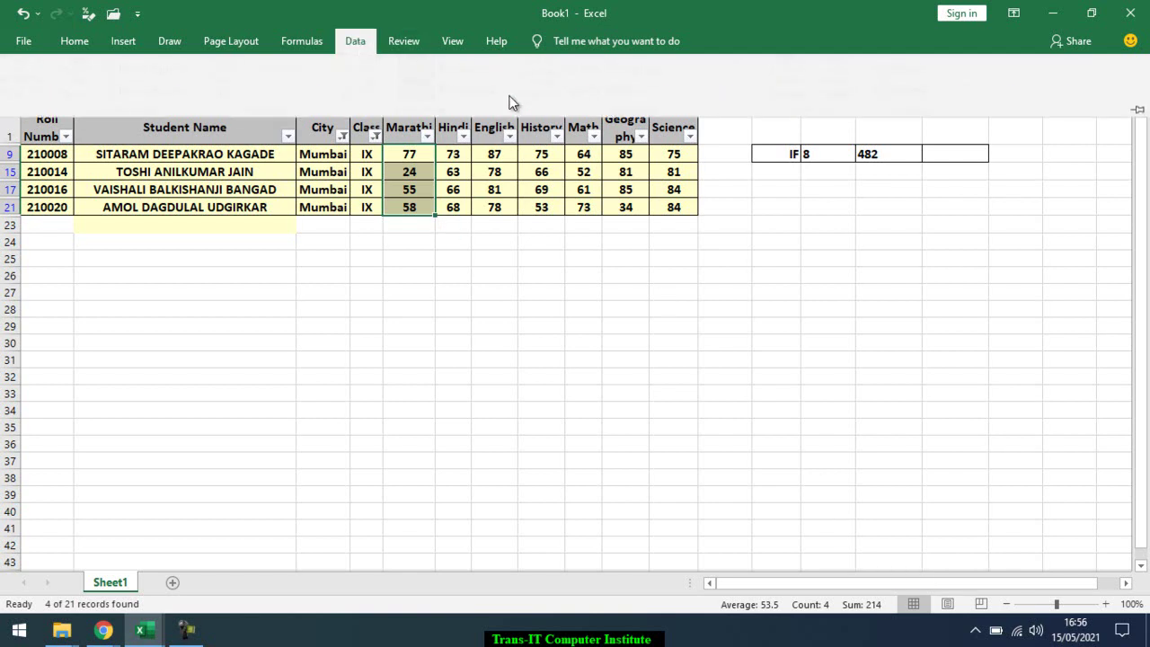
left_click(469, 68)
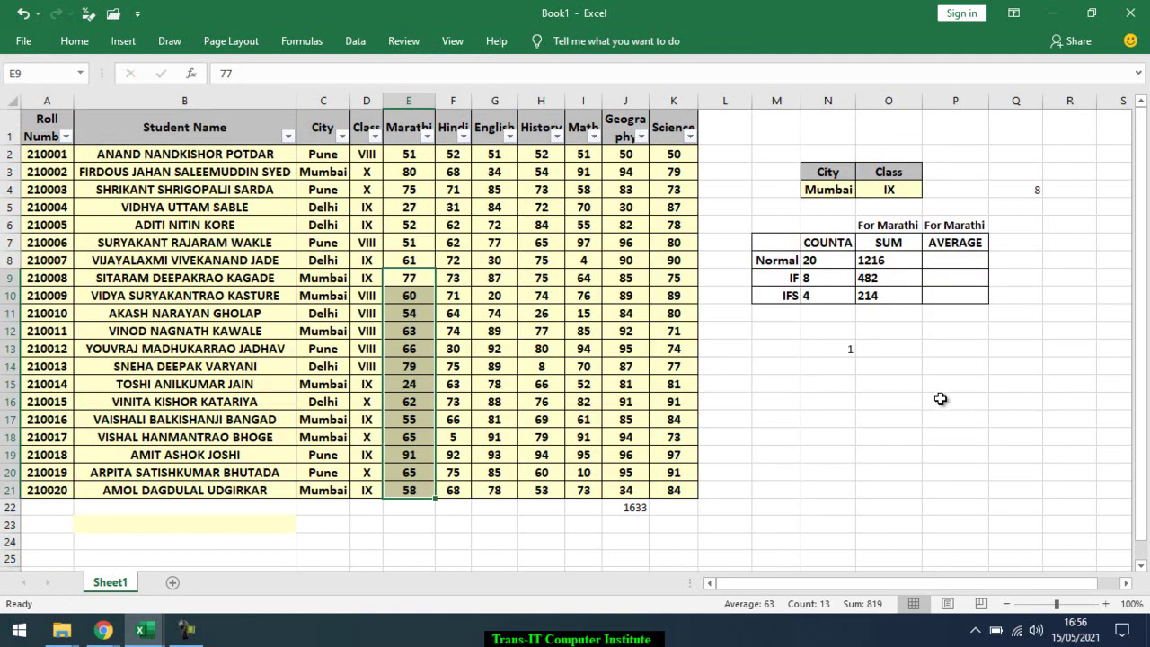
left_click(903, 296)
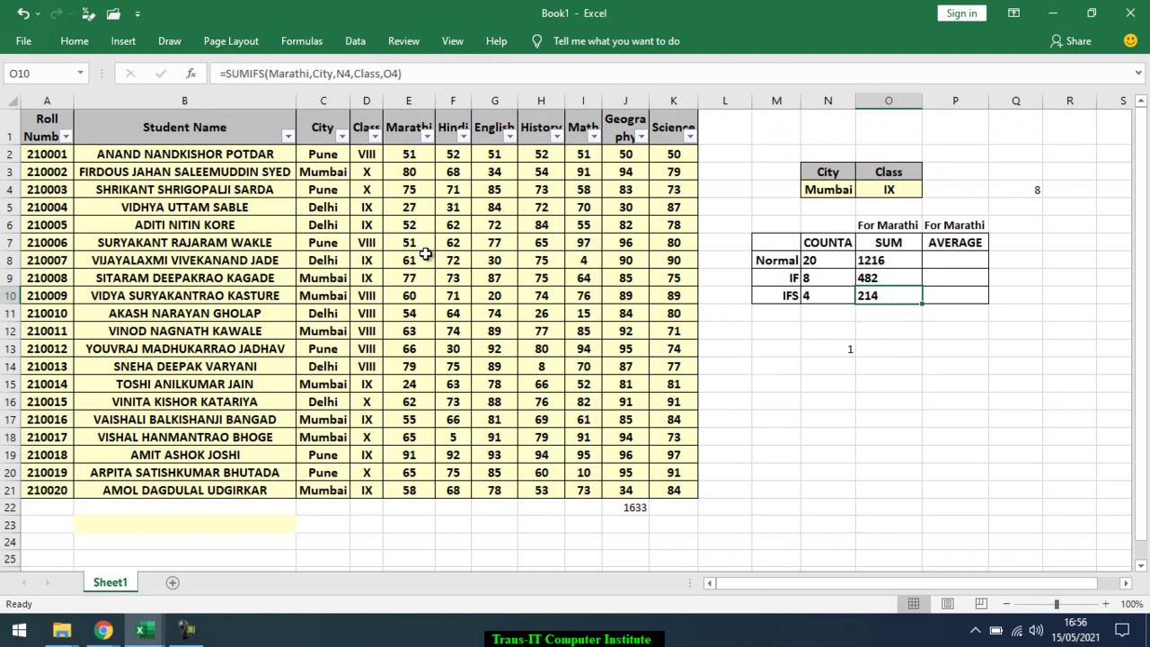
left_click_drag(409, 295, 409, 349)
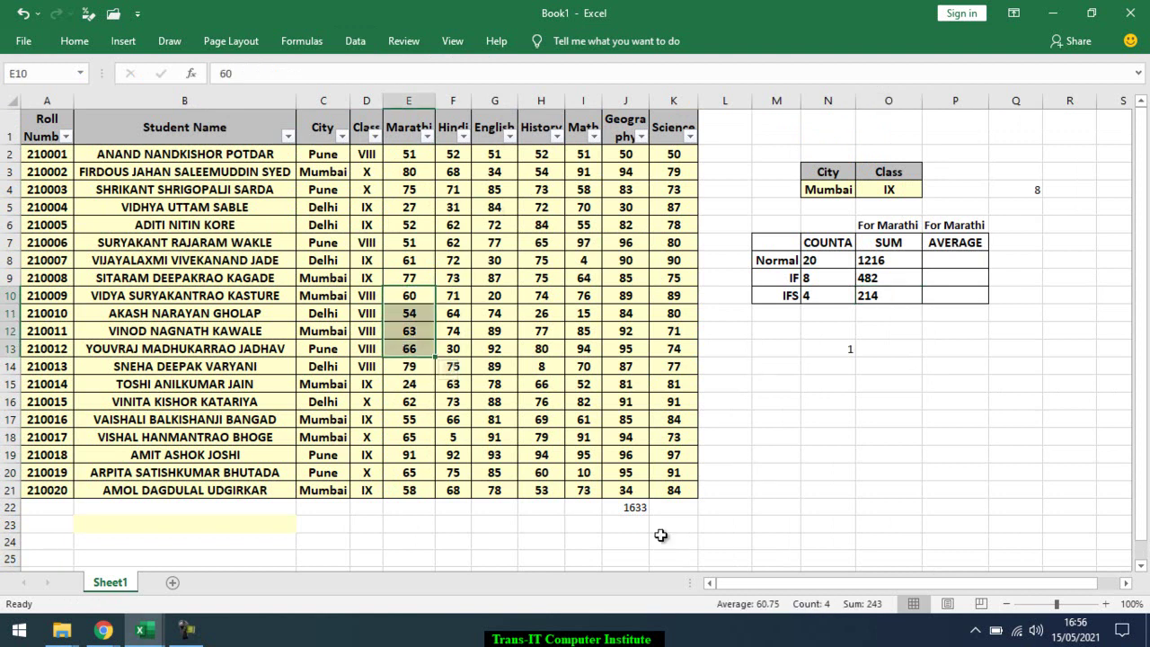
left_click(903, 295)
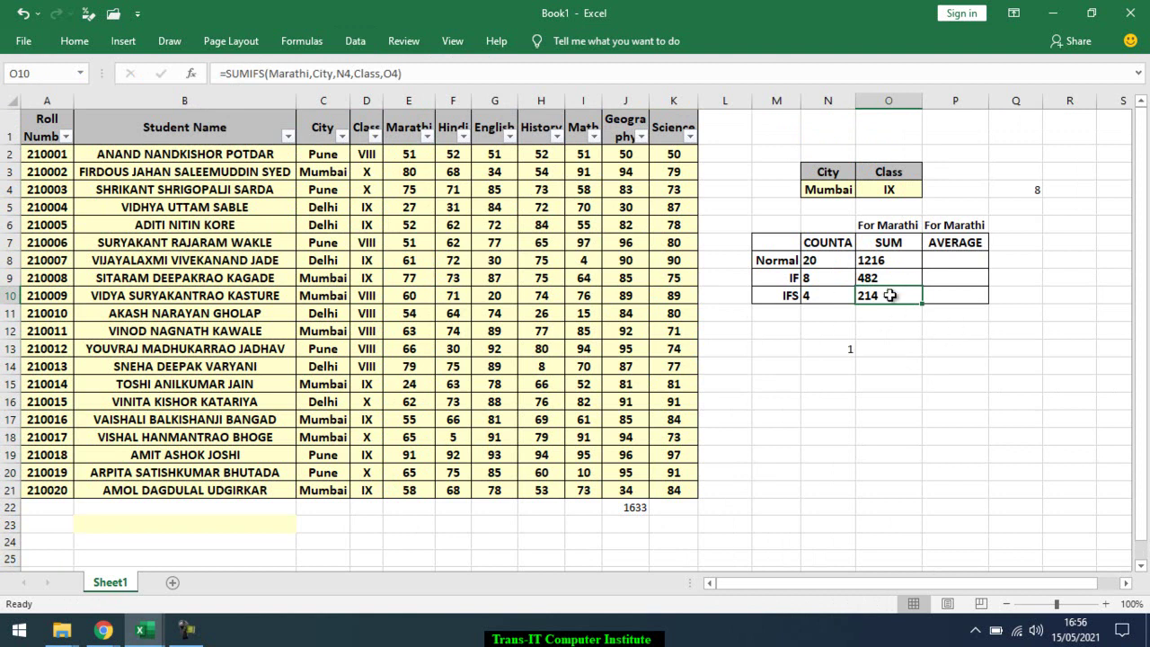
left_click(379, 225)
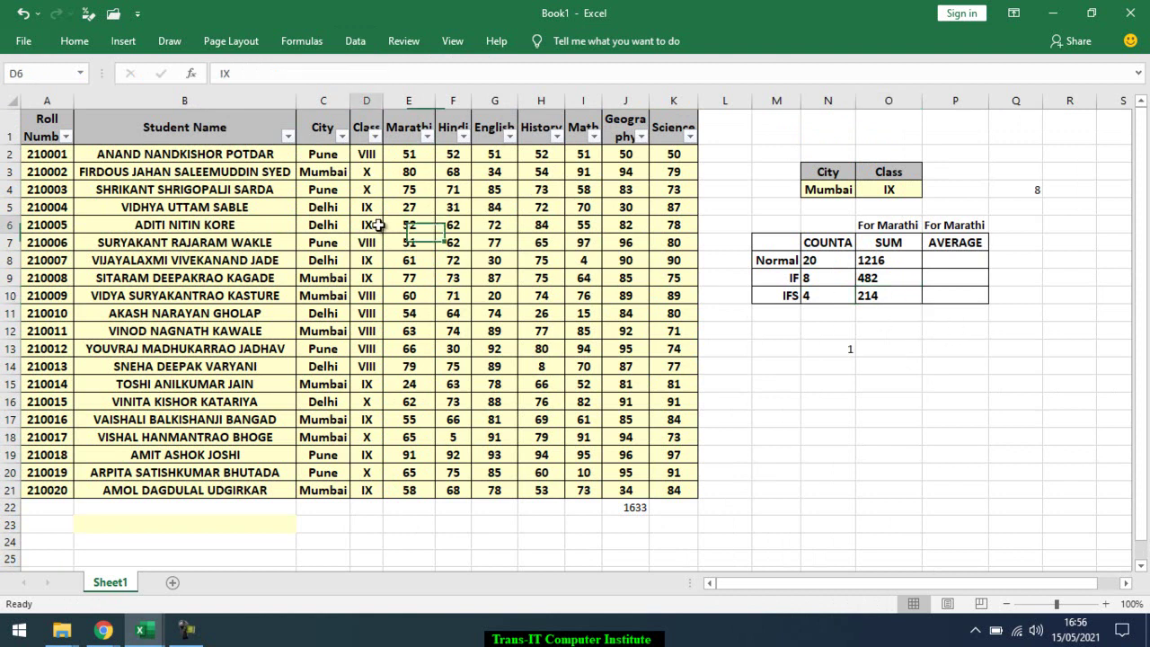
key("Up")
key("Up")
key("Up")
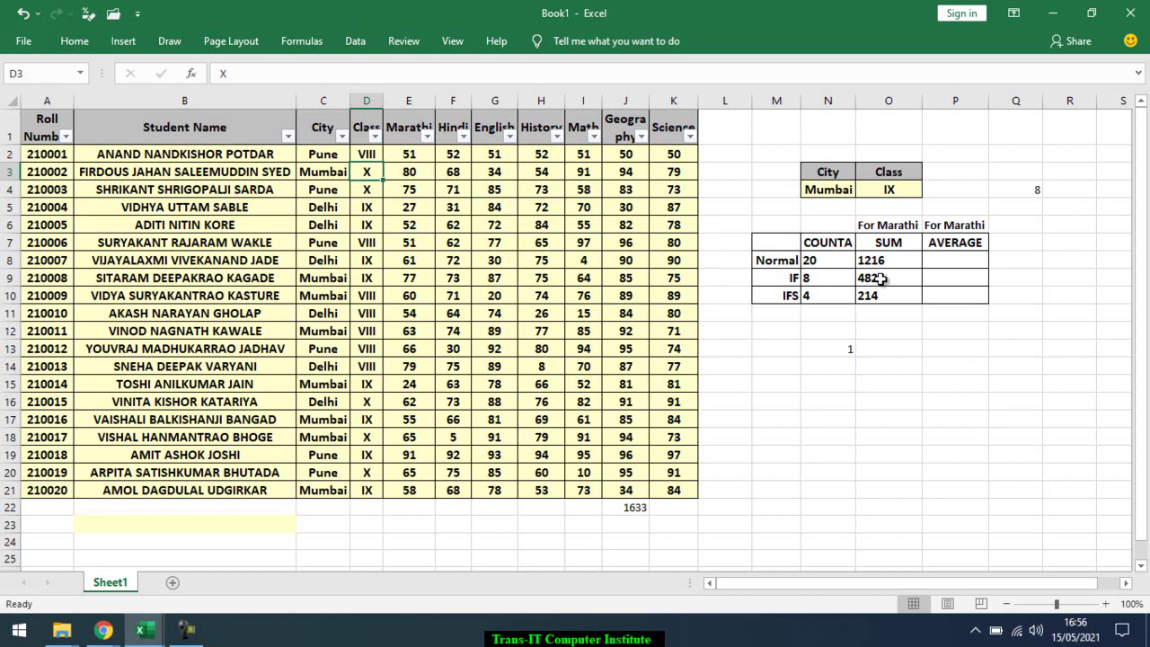
left_click(881, 278)
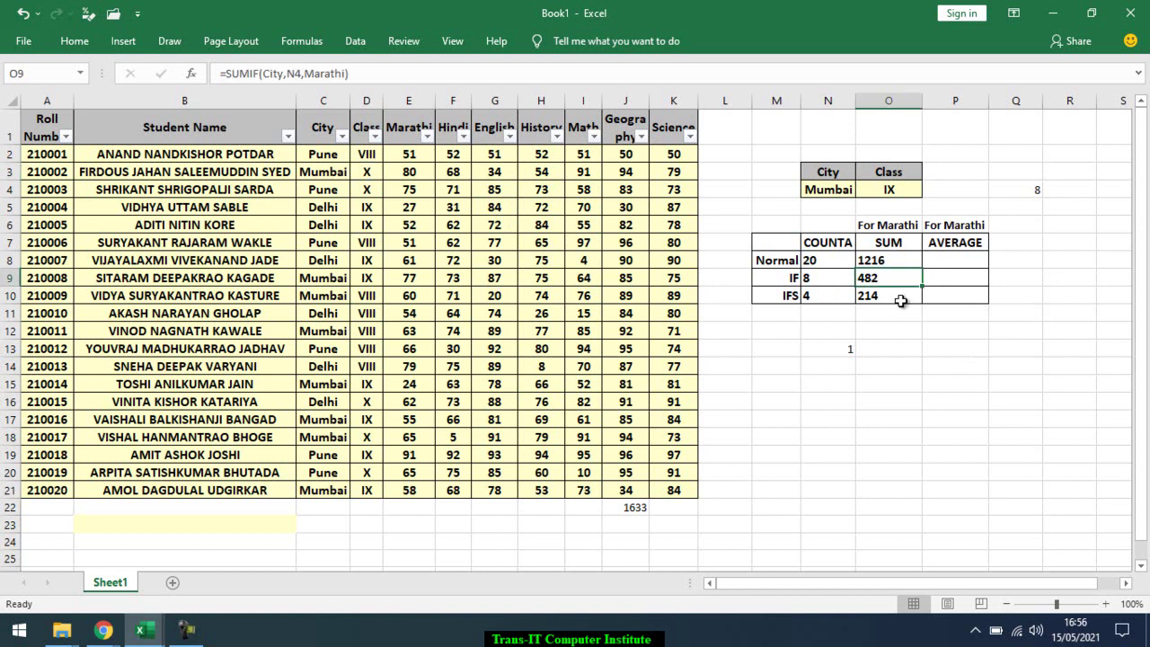
left_click(900, 299)
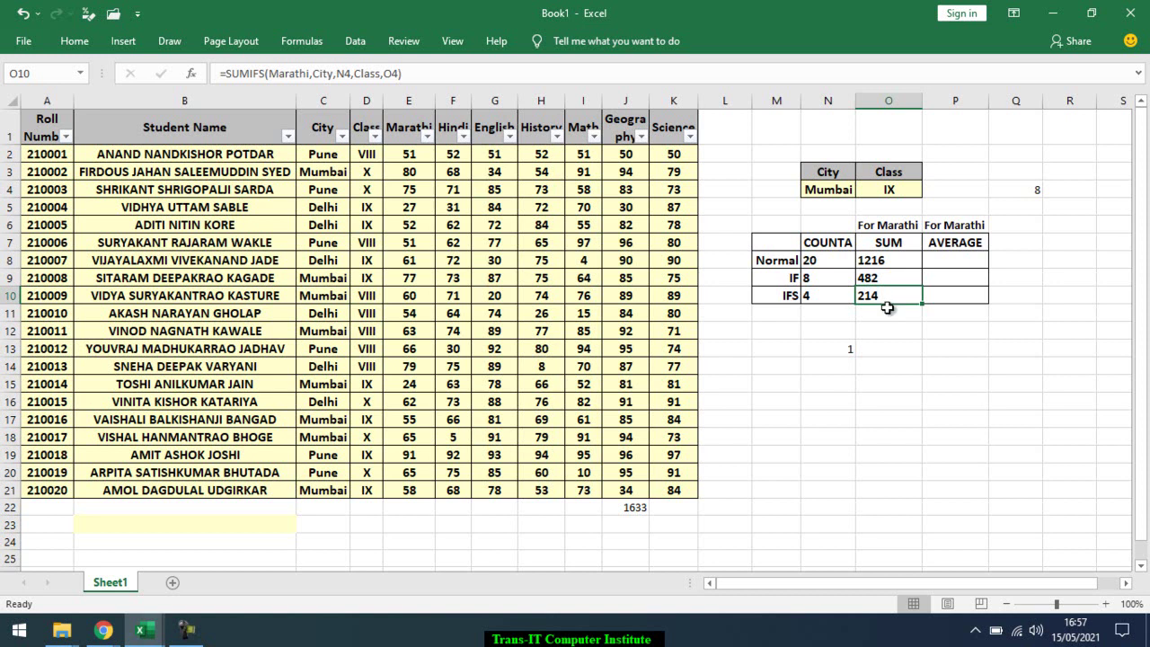
left_click(885, 279)
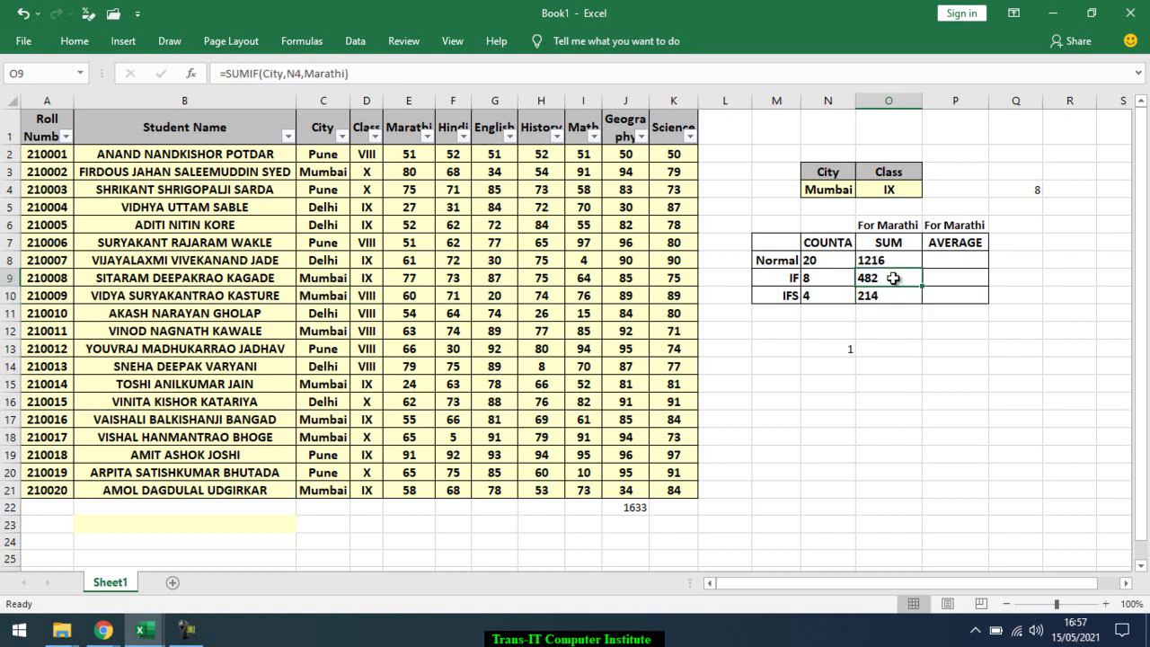
Review O9's SUMIF arguments City, N4 and Marathi, then open O10's SUMIFS formula
double_click(893, 278)
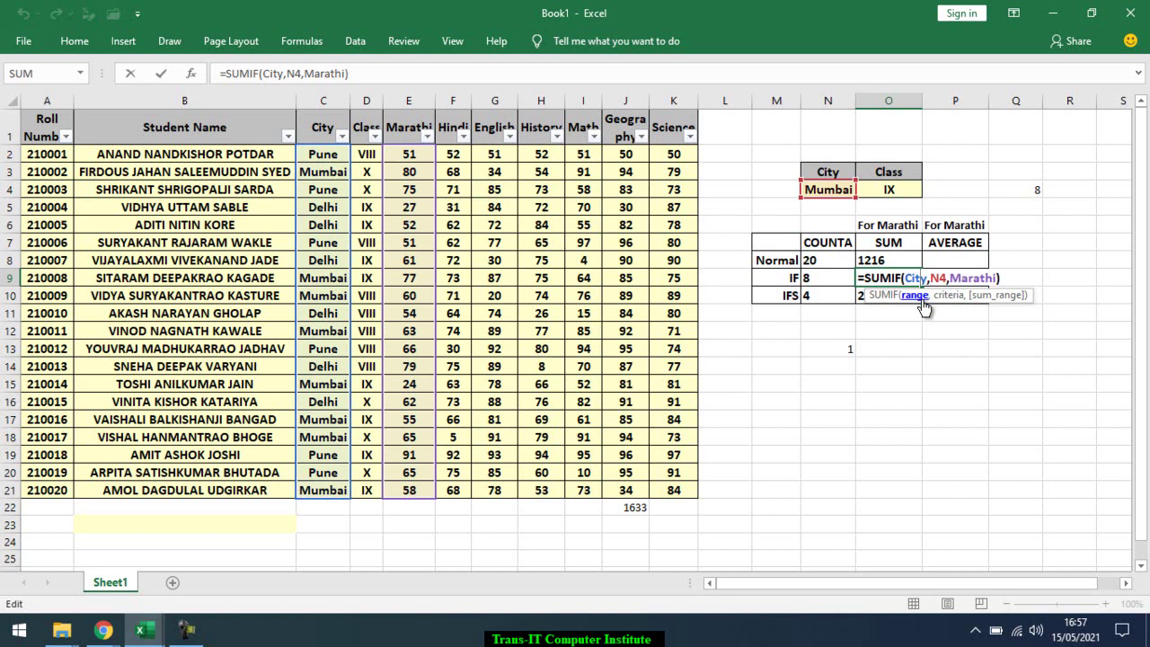
left_click(920, 298)
left_click(949, 298)
left_click(997, 298)
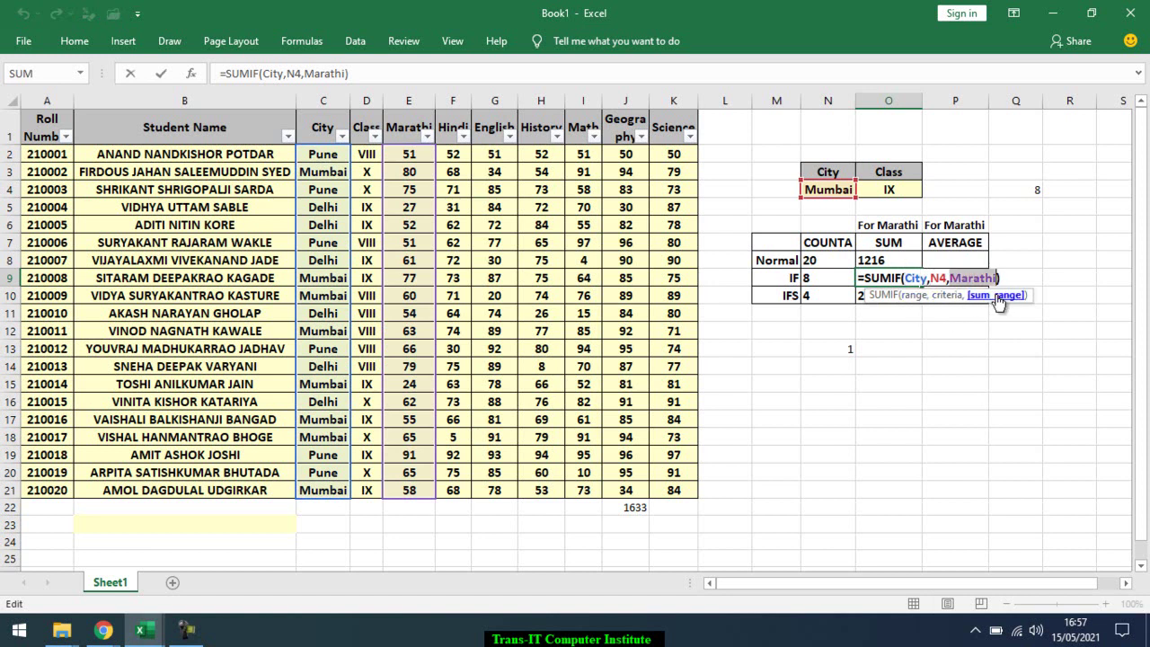
left_click(915, 297)
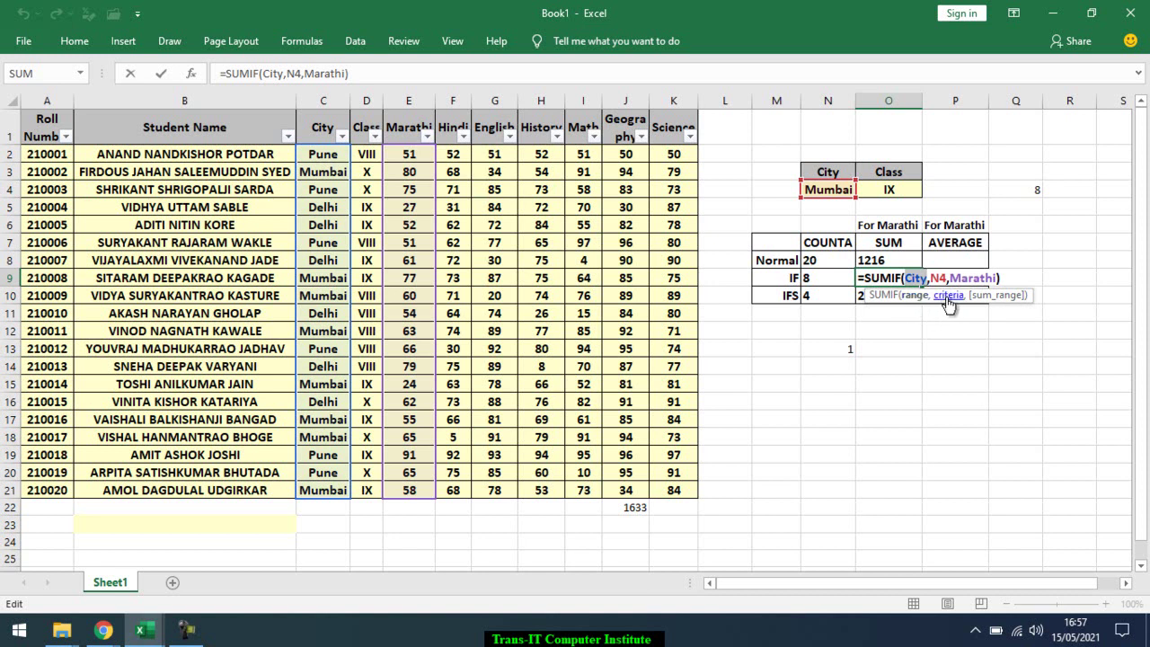
left_click(949, 296)
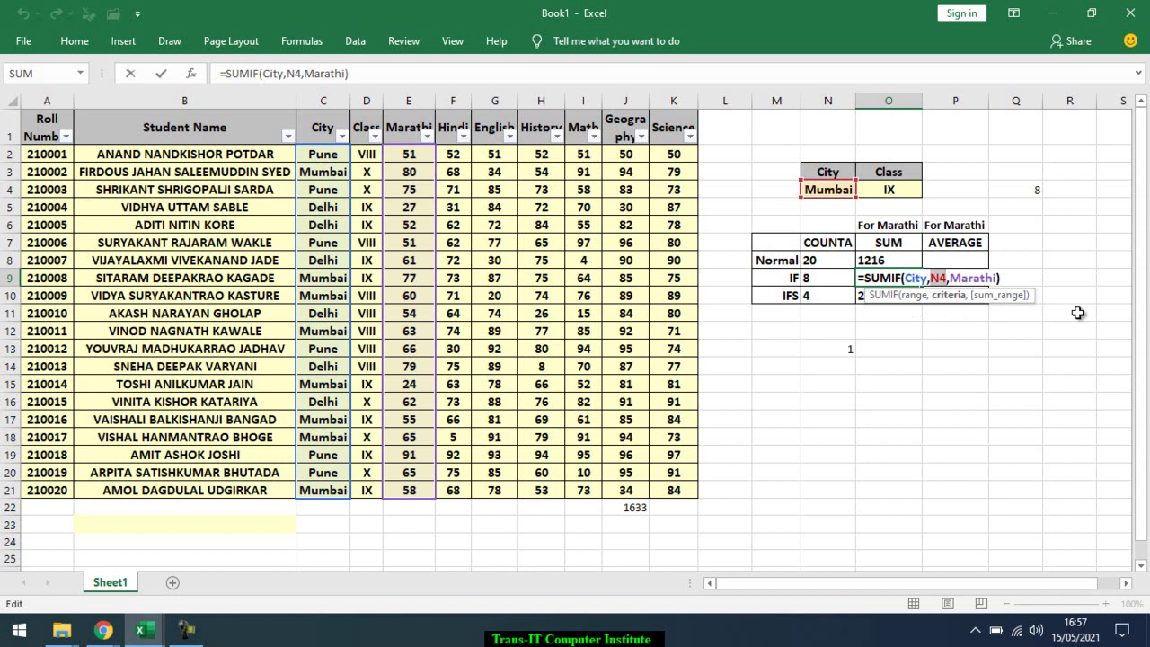
left_click(1004, 295)
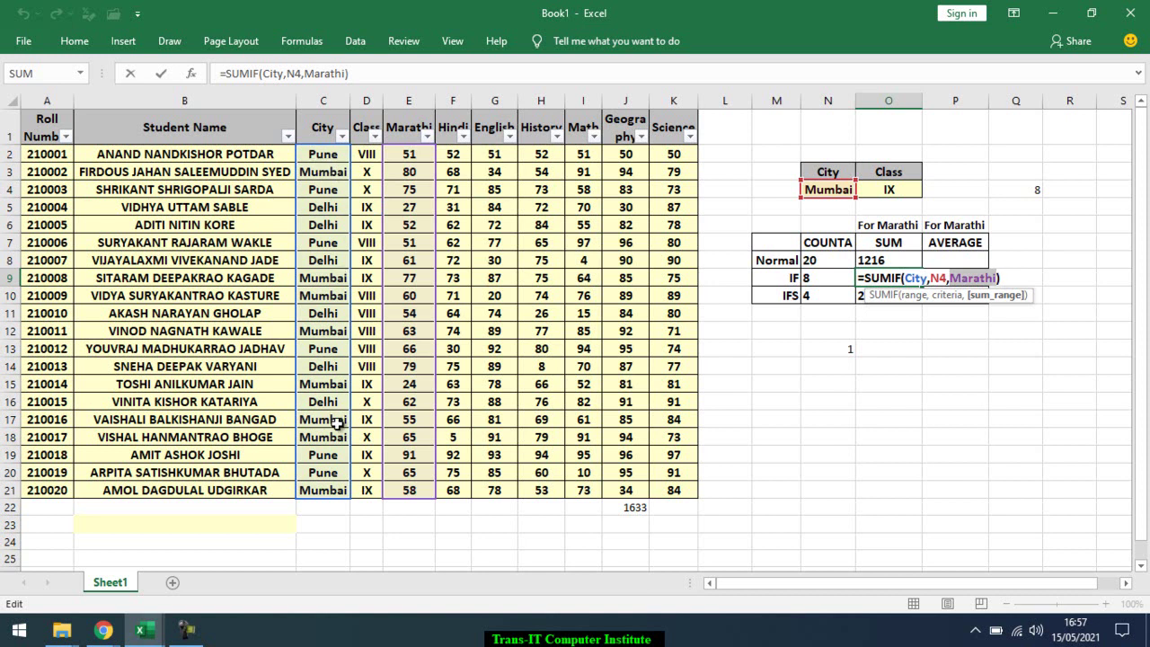
left_click(912, 301)
left_click(948, 296)
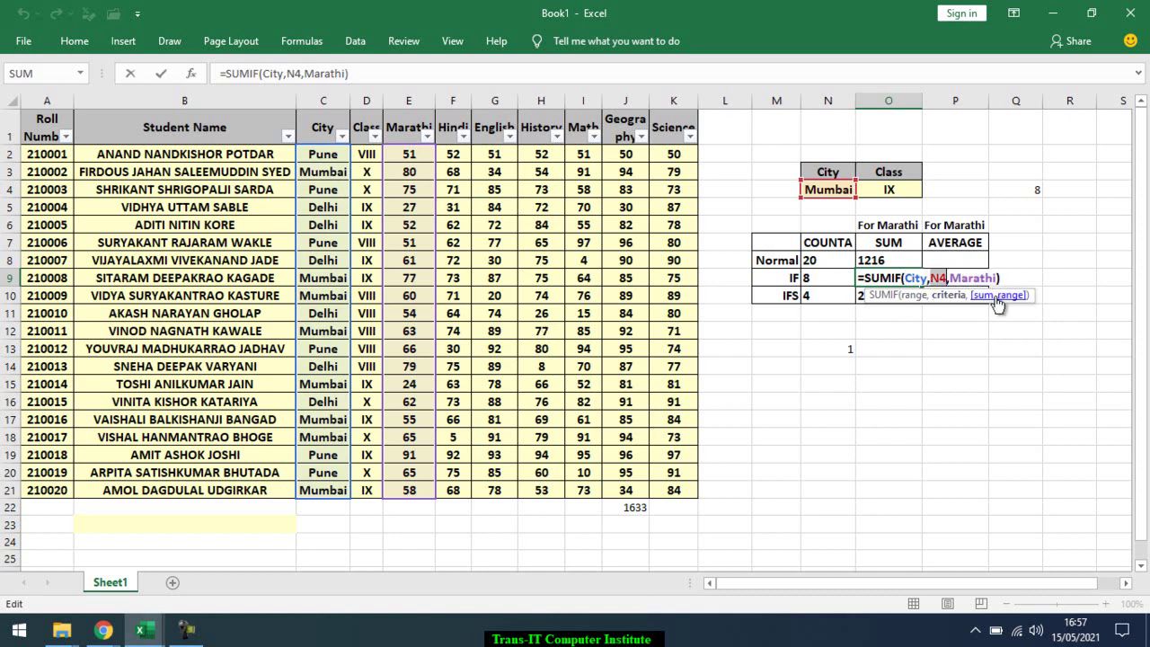
left_click(996, 298)
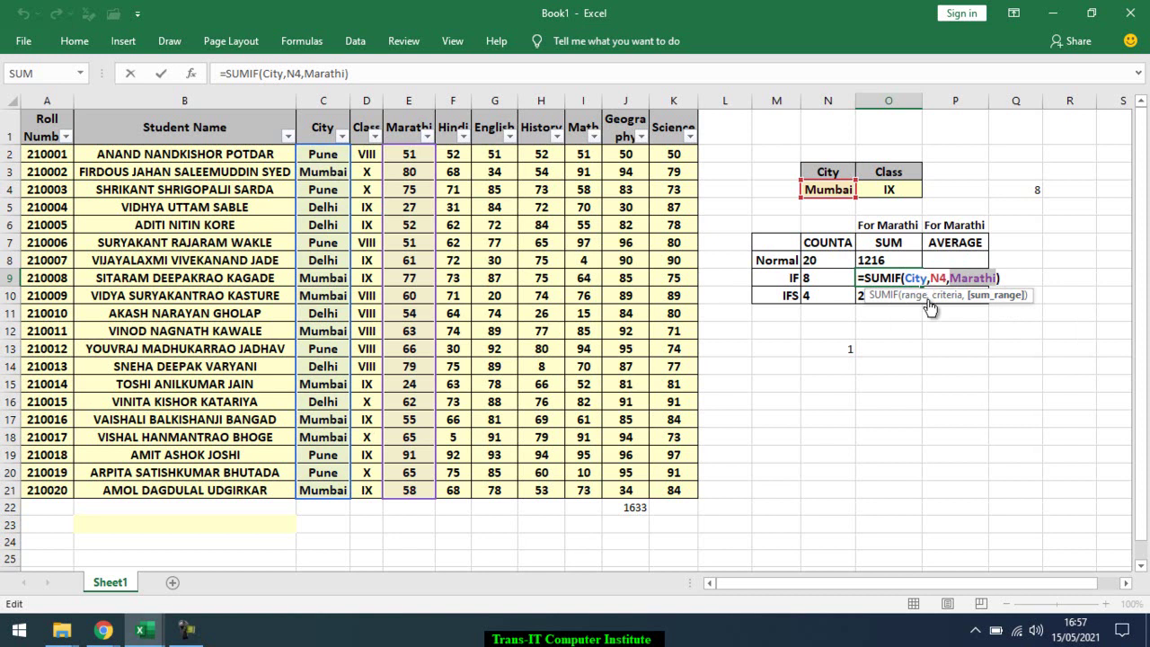
left_click(915, 298)
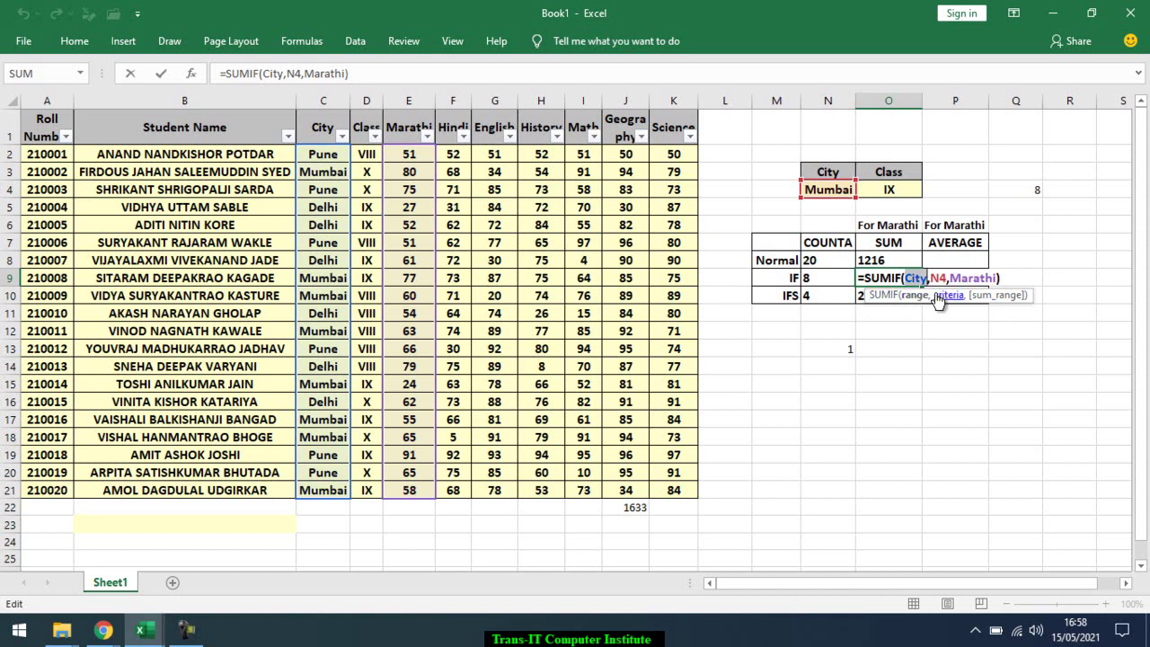
left_click(947, 295)
left_click(996, 295)
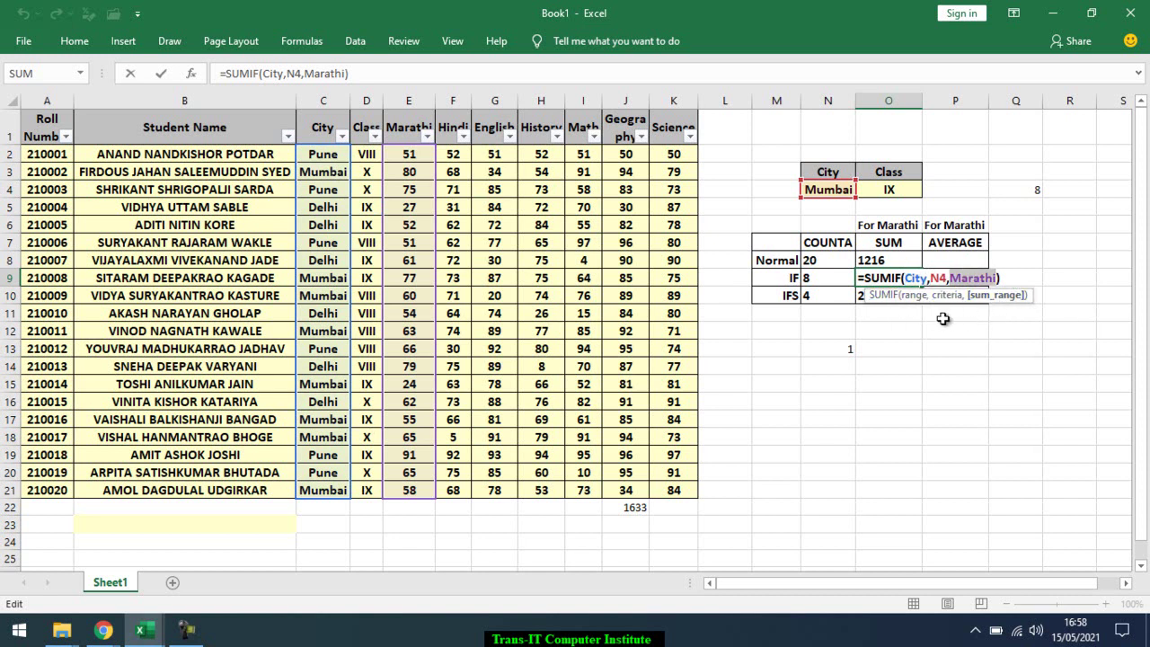
key("Return")
double_click(885, 297)
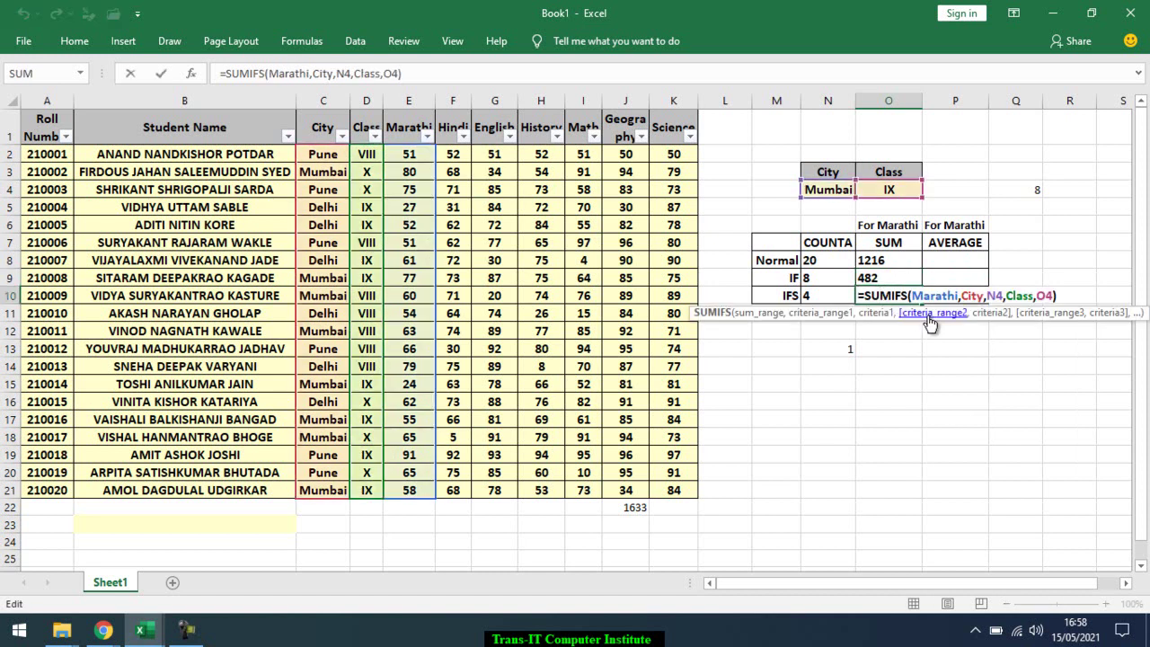
Highlight the Marathi sum_range argument in O10's SUMIFS formula
left_click(755, 317)
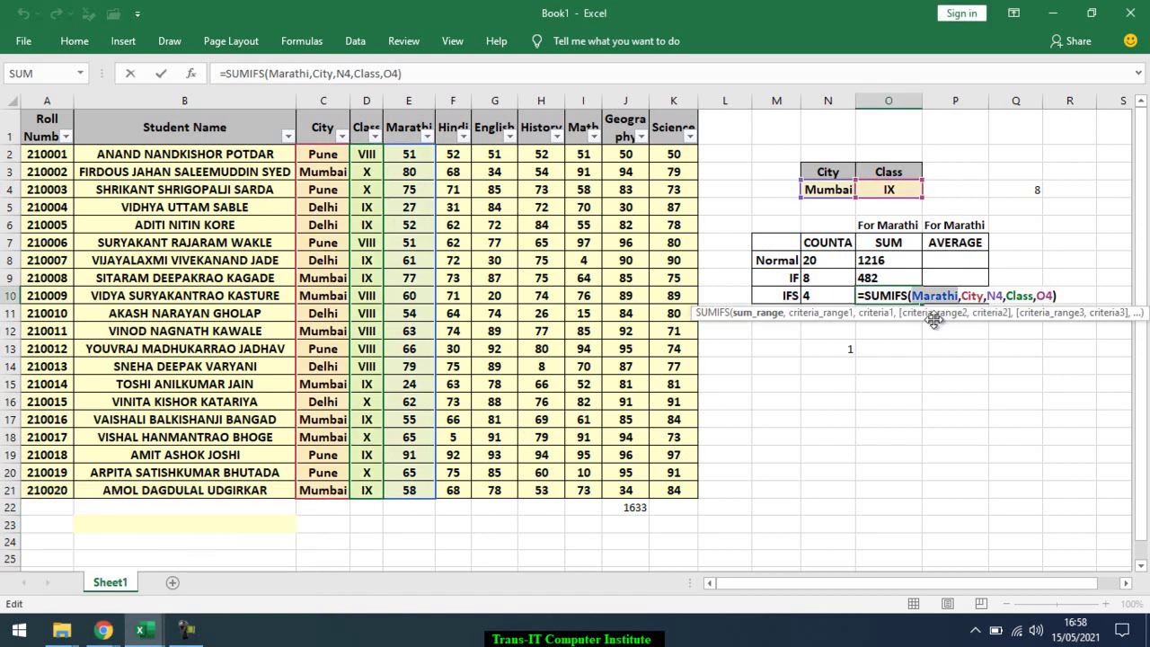
Commit O10's SUMIFS, then enter =AVERAGE(Marathi) in P8, giving 60.8
key("ctrl+Return")
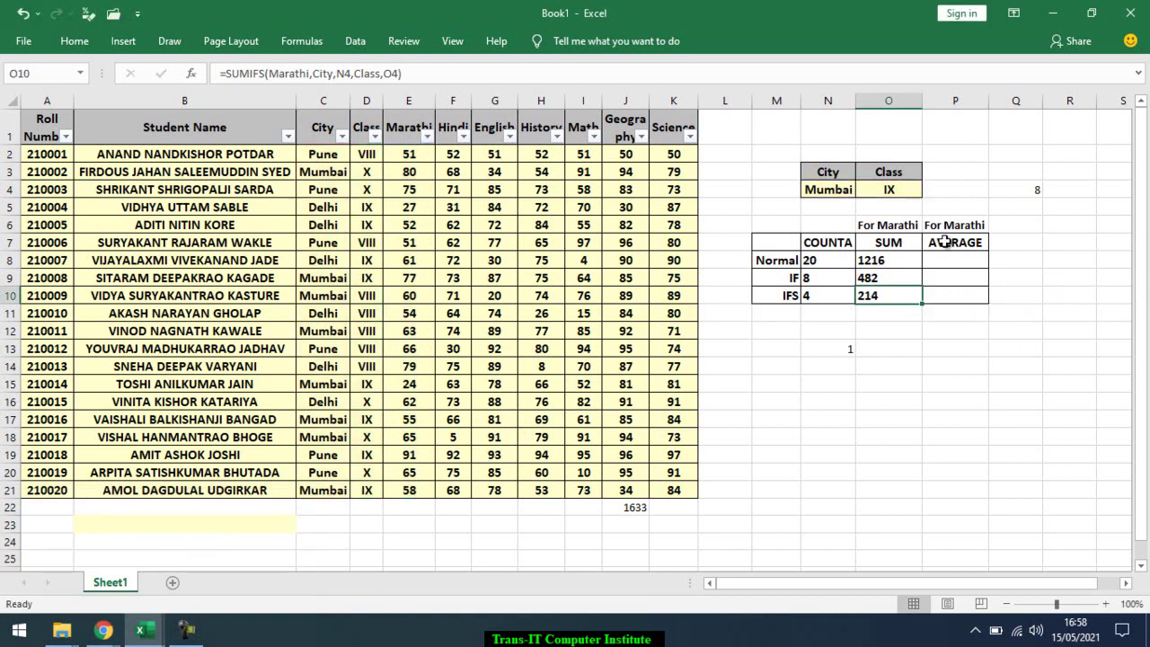
left_click(953, 260)
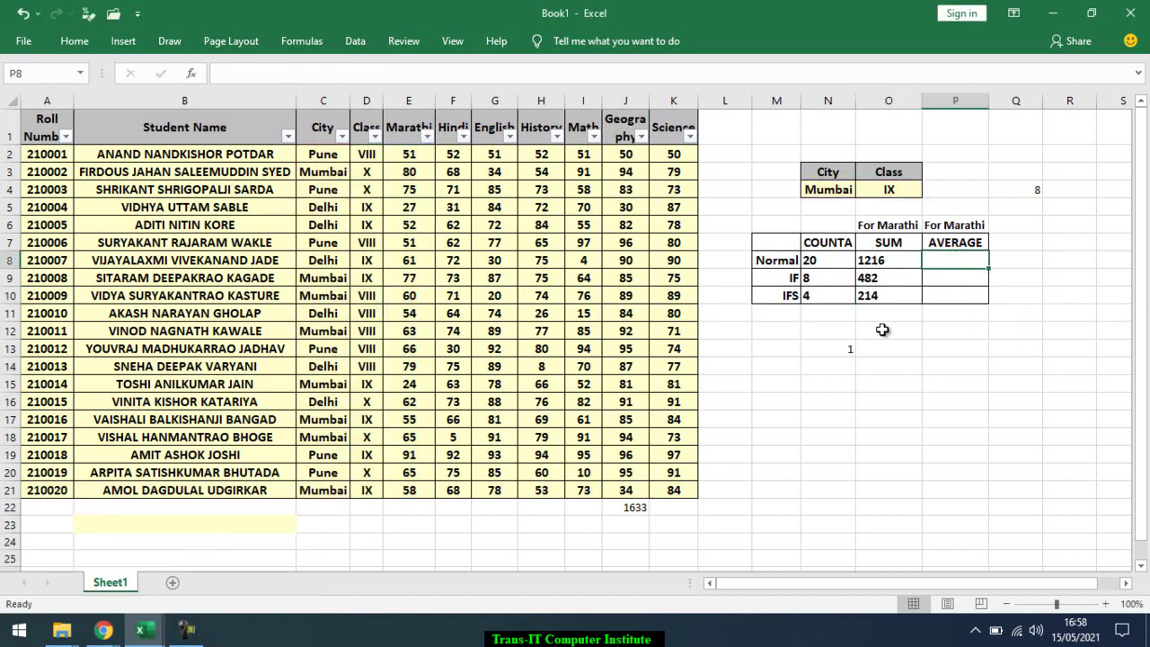
type("=ave")
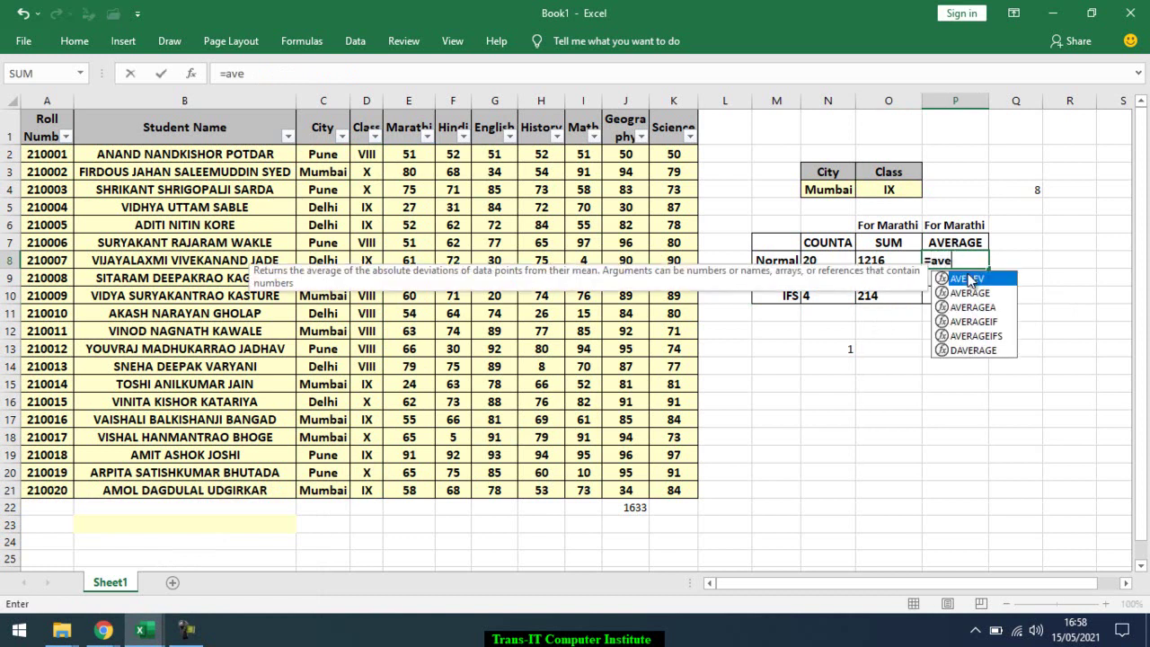
double_click(968, 280)
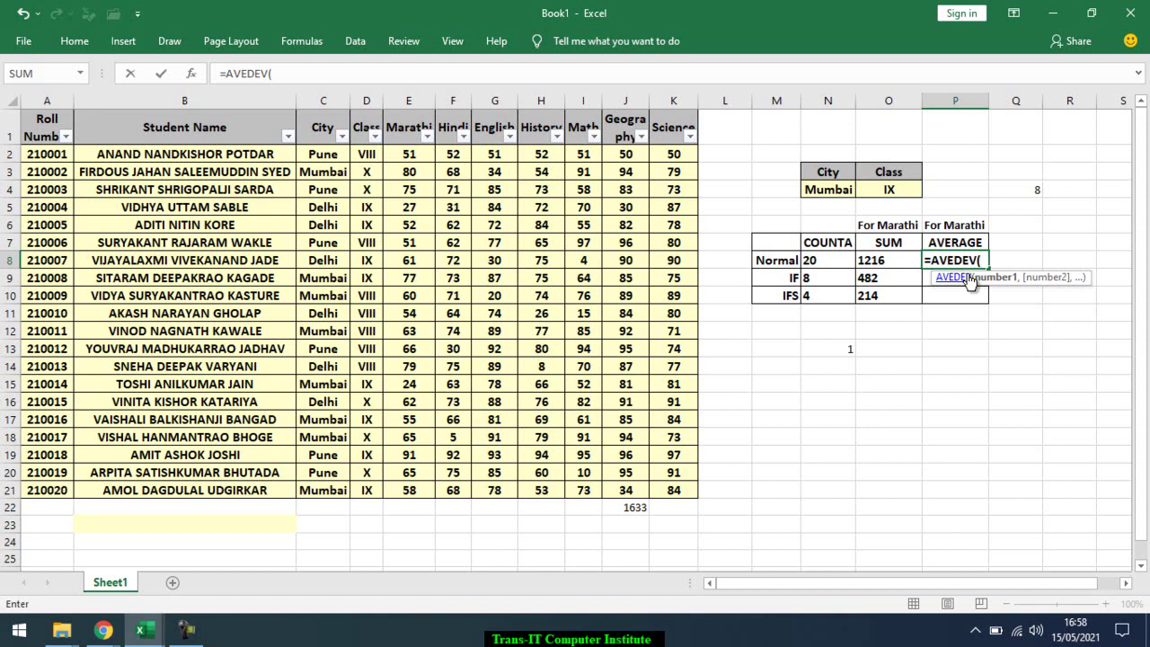
key("BackSpace")
key("BackSpace")
key("BackSpace")
key("BackSpace")
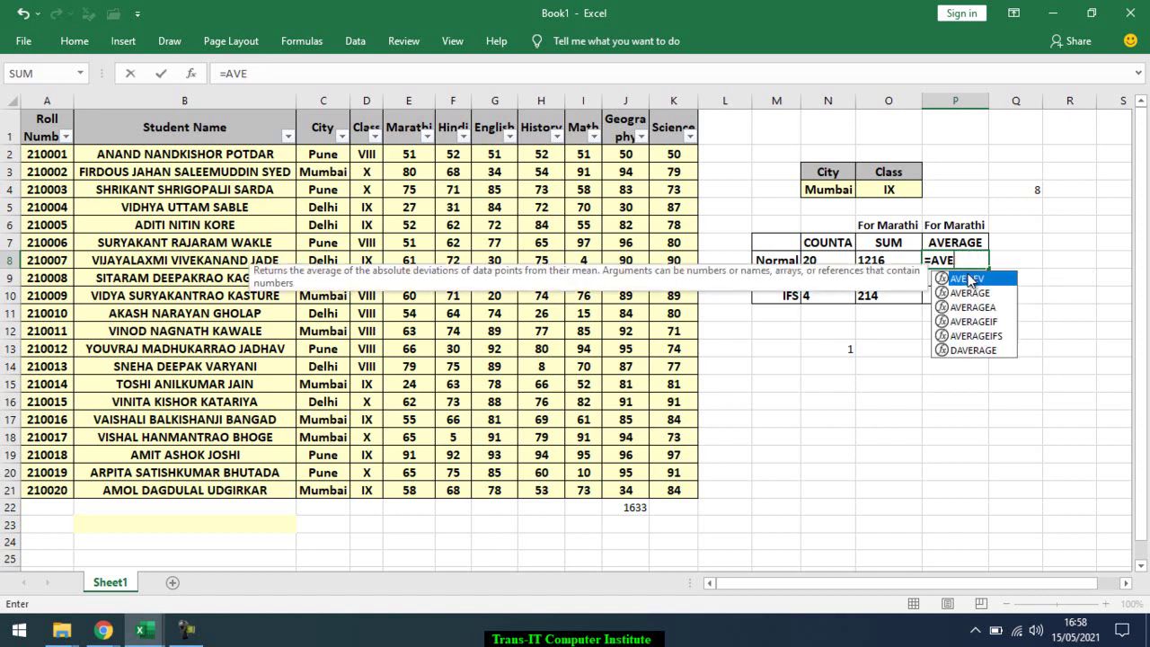
left_click(966, 293)
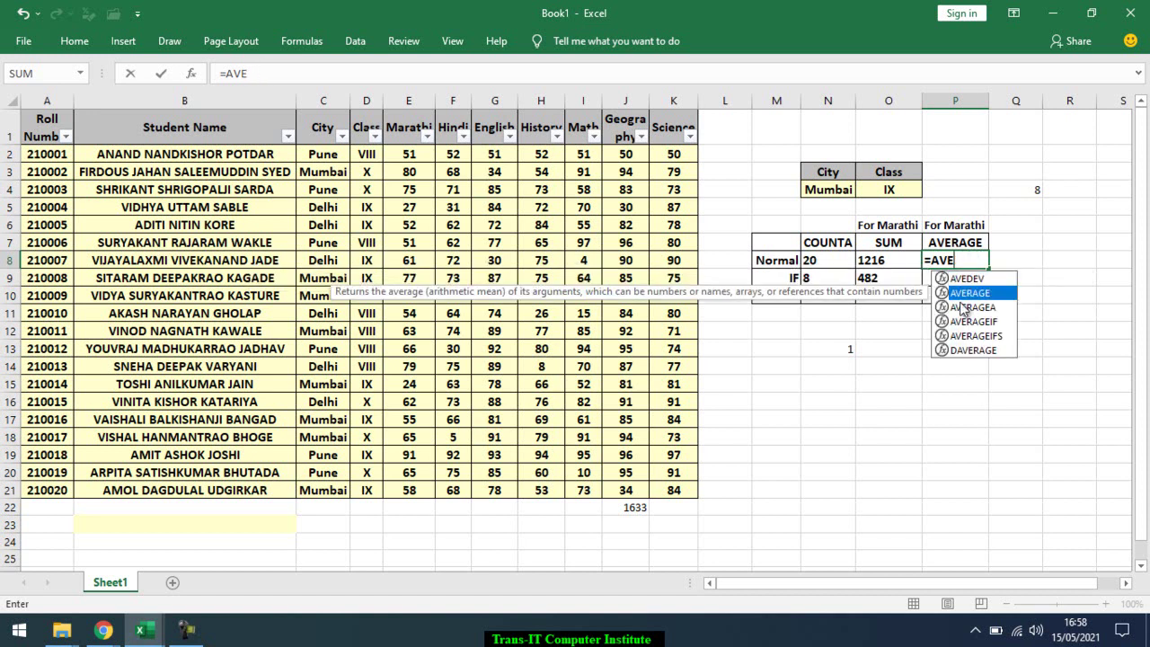
key("Tab")
type("mar")
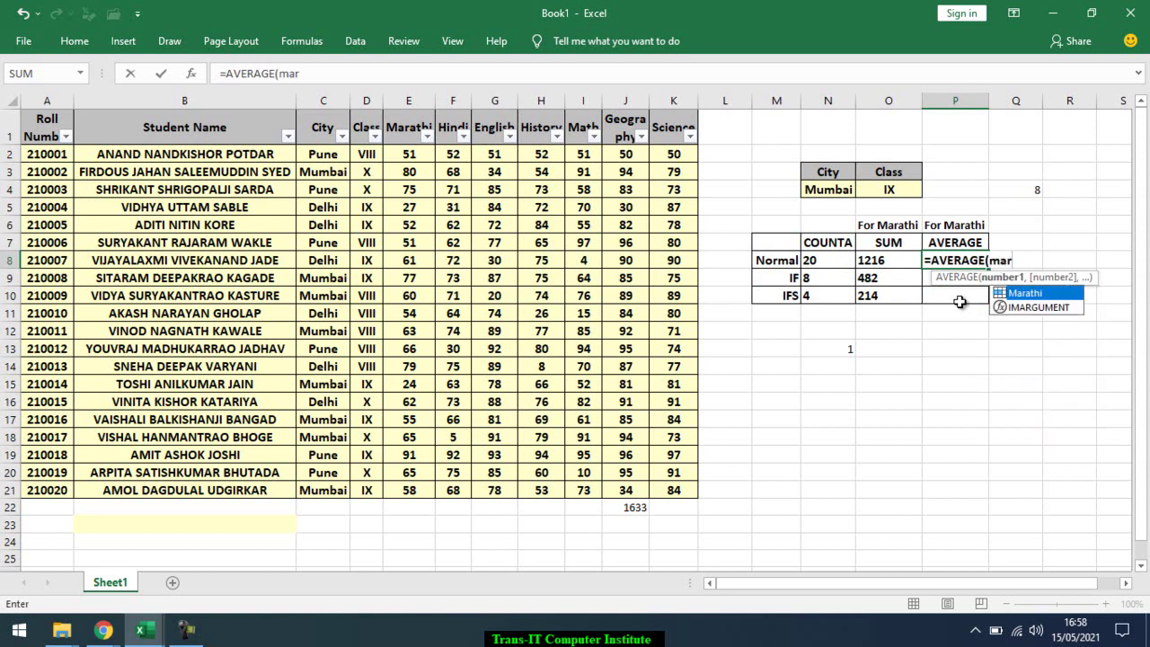
key("Tab")
type(")")
key("Return")
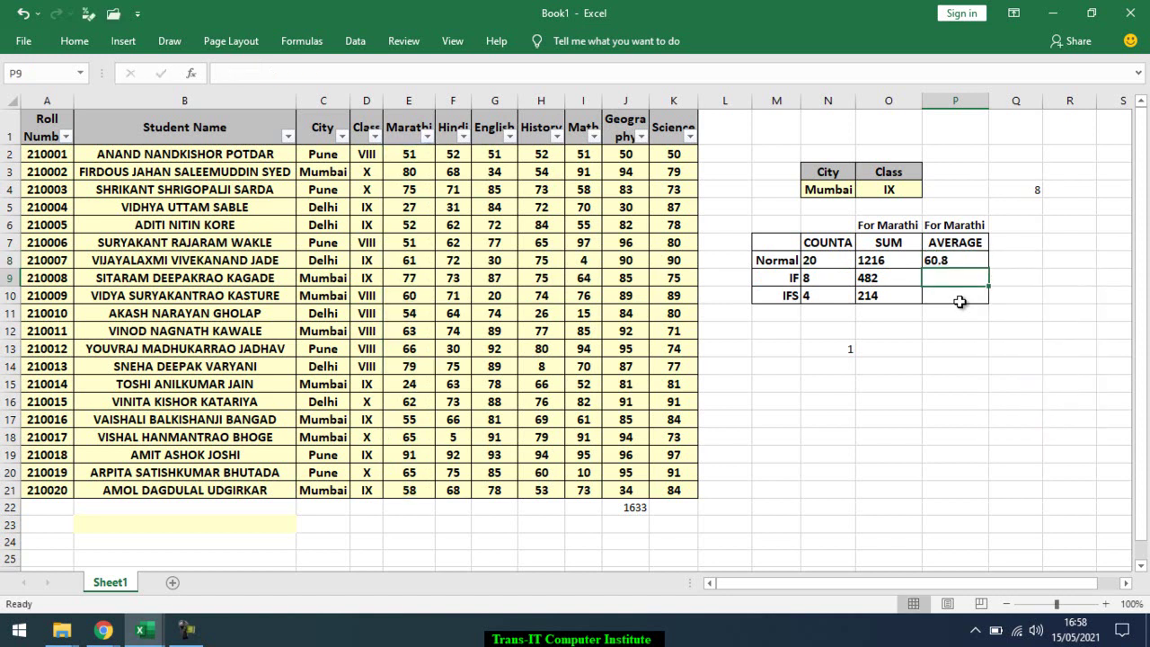
Select the Marathi marks E2:E21 to verify the average, then begin a formula in P9
left_click(402, 154)
left_click_drag(402, 154, 410, 491)
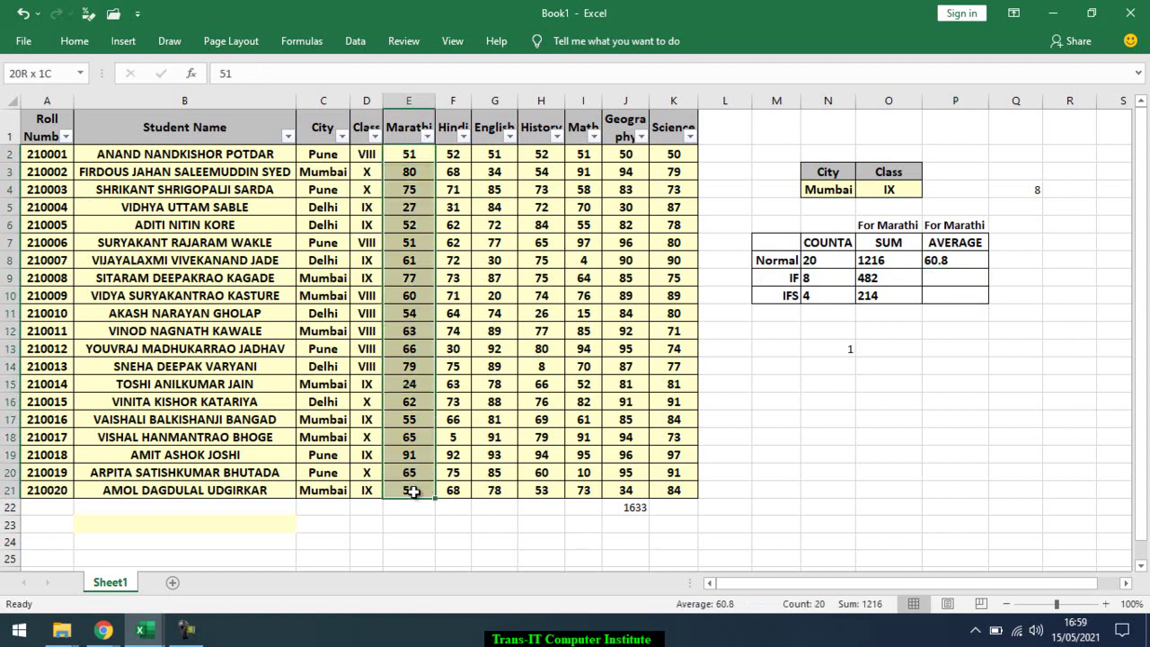
left_click(957, 280)
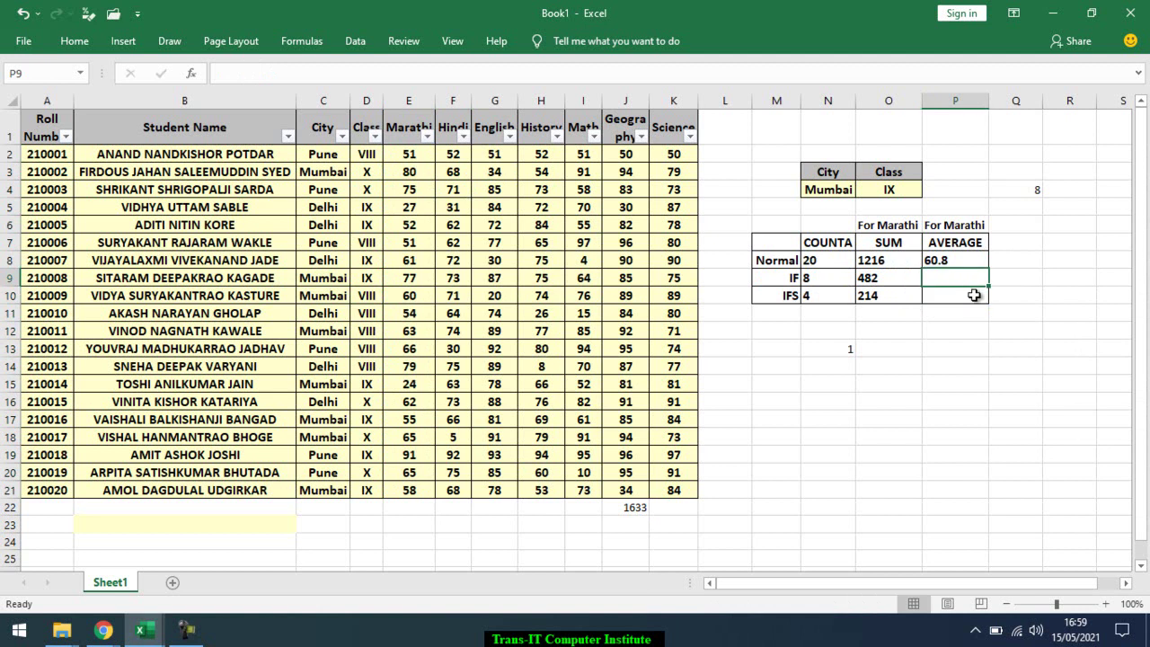
type("=")
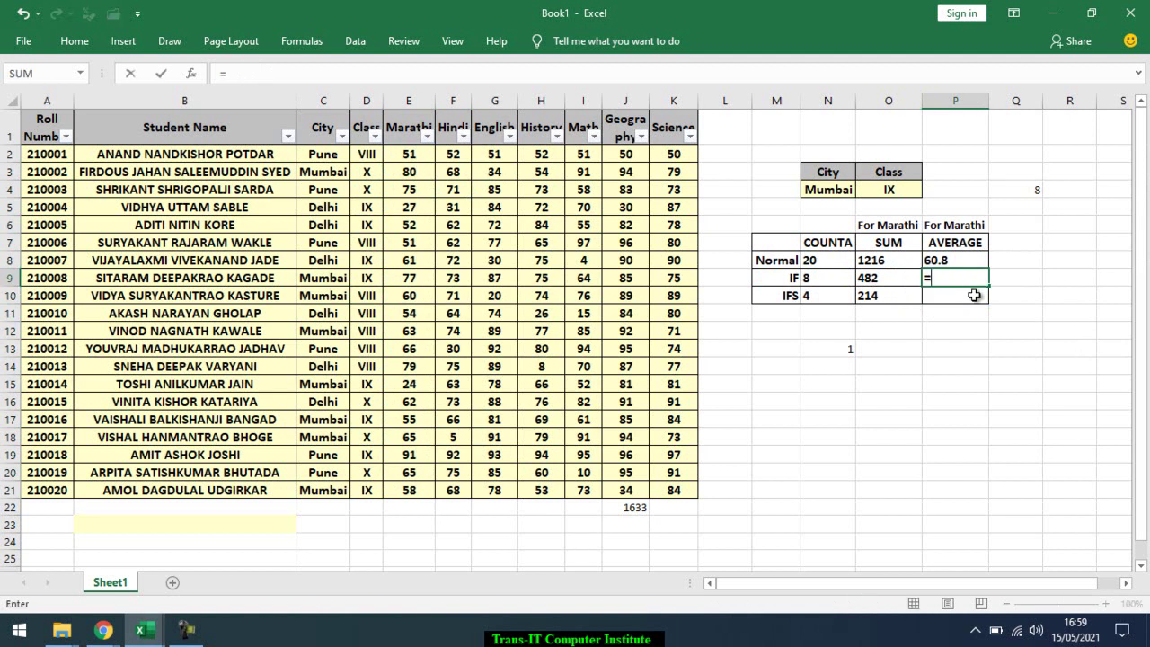
type("avera")
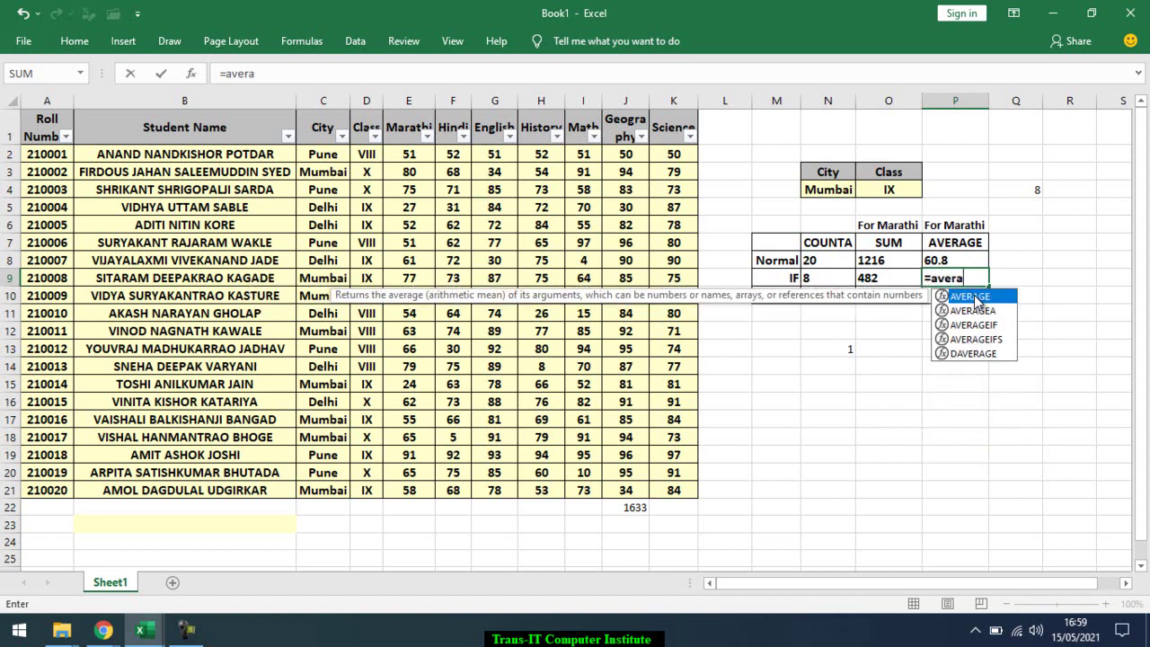
Complete =AVERAGEIF(City,N4,Marathi) in P9, showing 60.25 for Mumbai, and check the formula
key("Down")
key("Down")
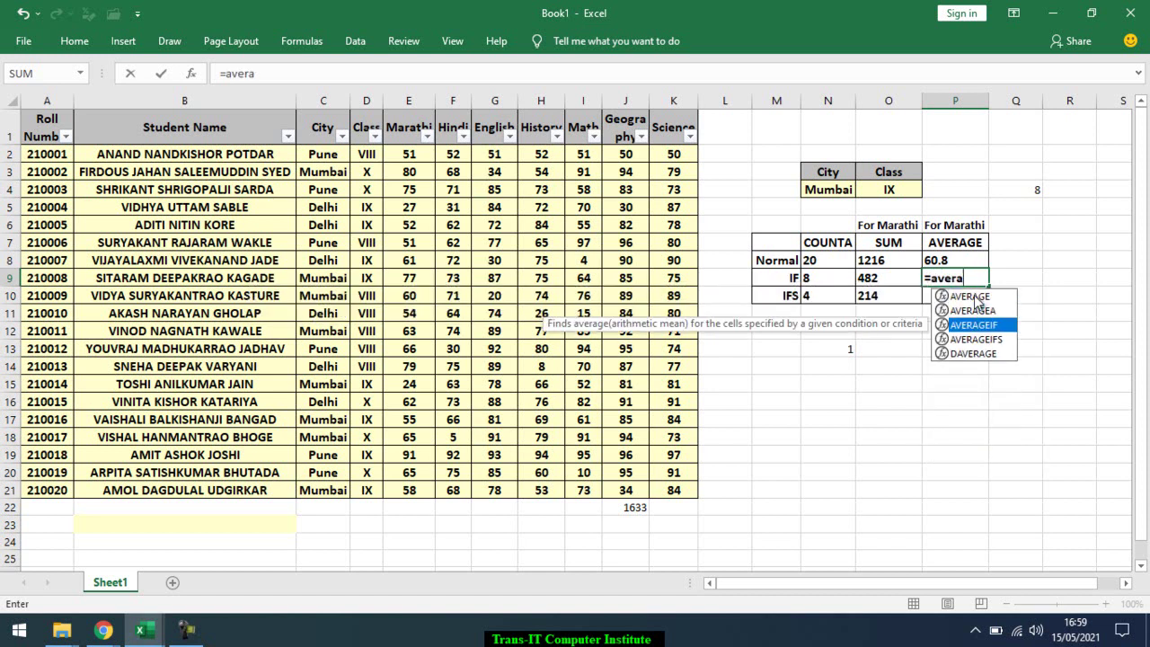
key("Tab")
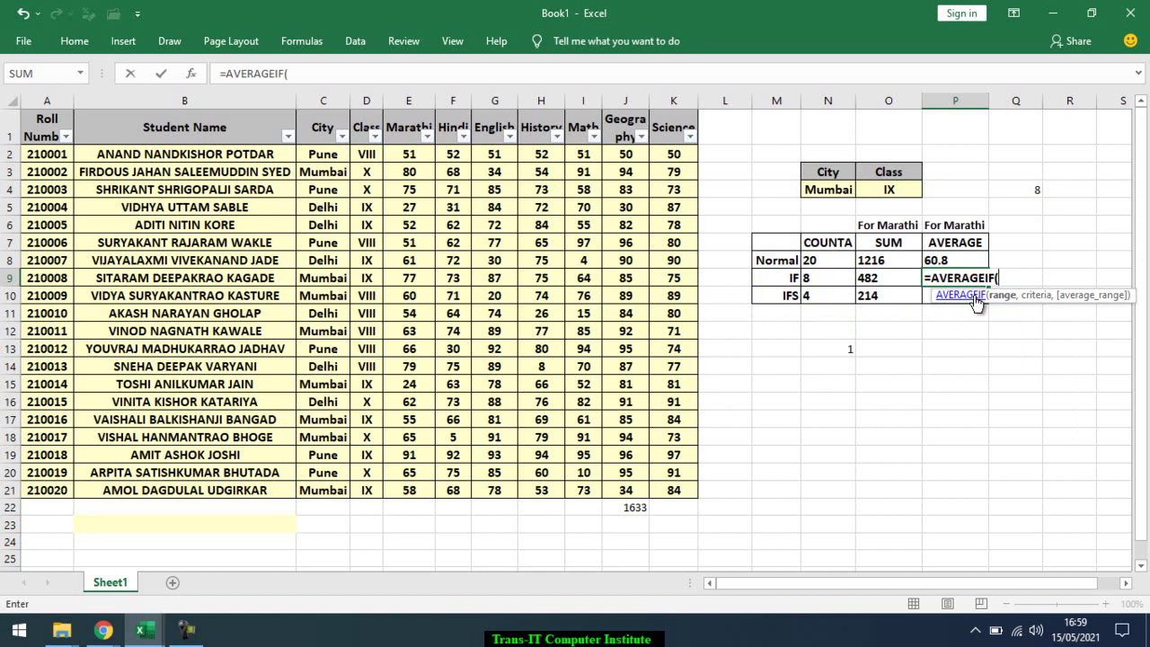
type("ci")
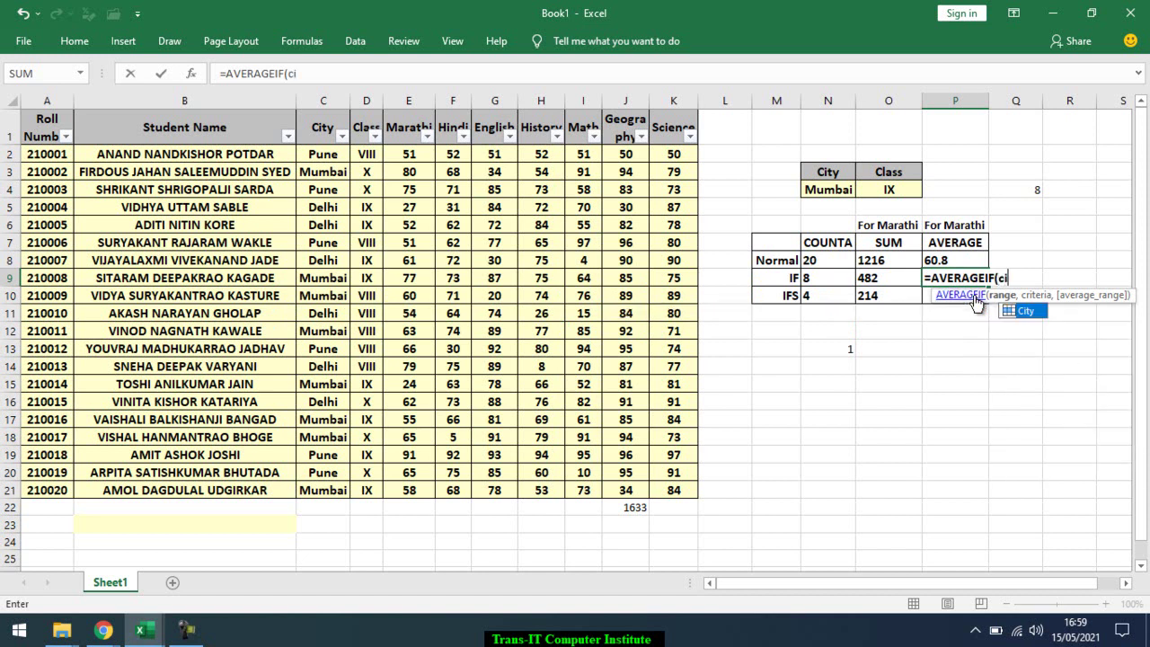
key("Tab")
type(",")
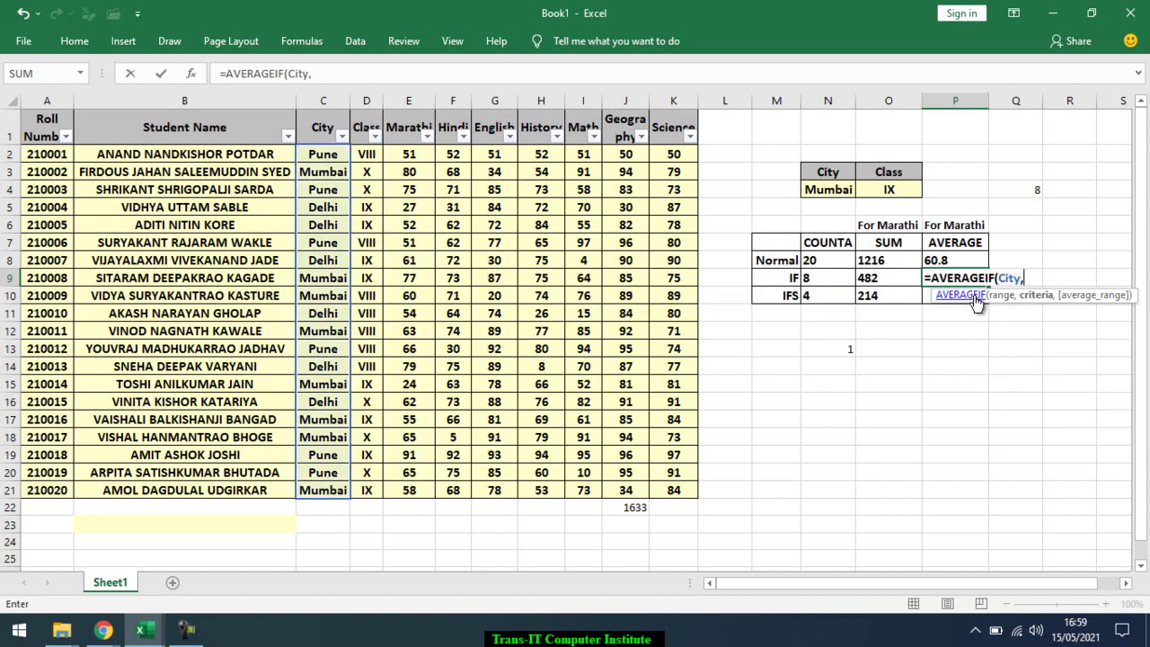
left_click(825, 189)
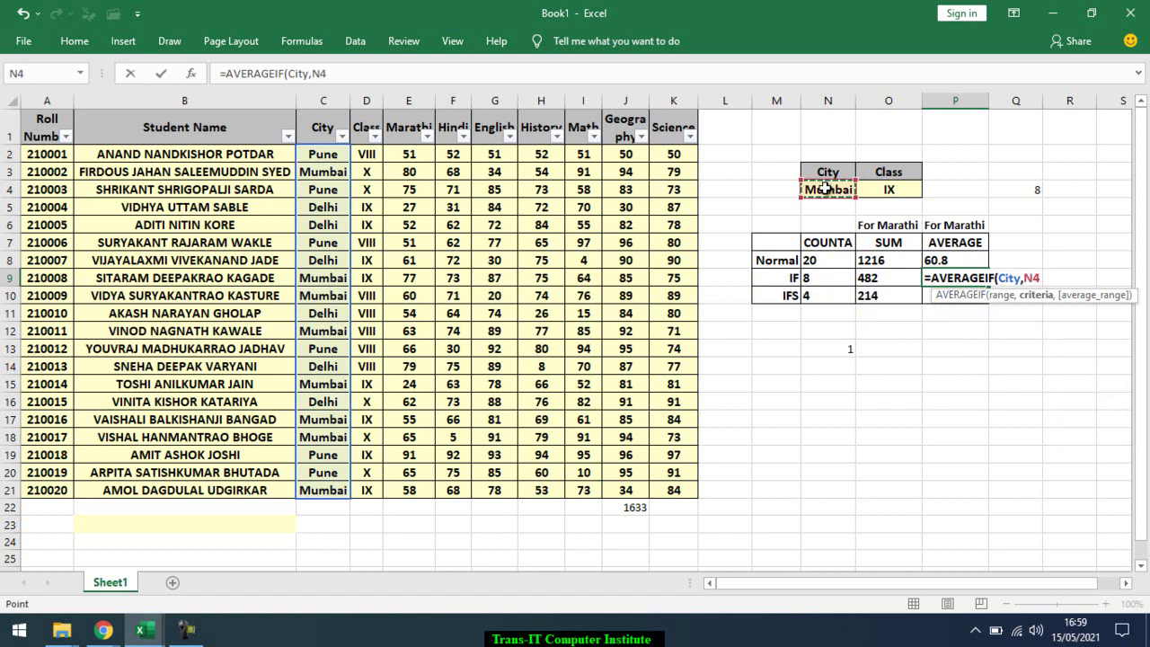
type(",")
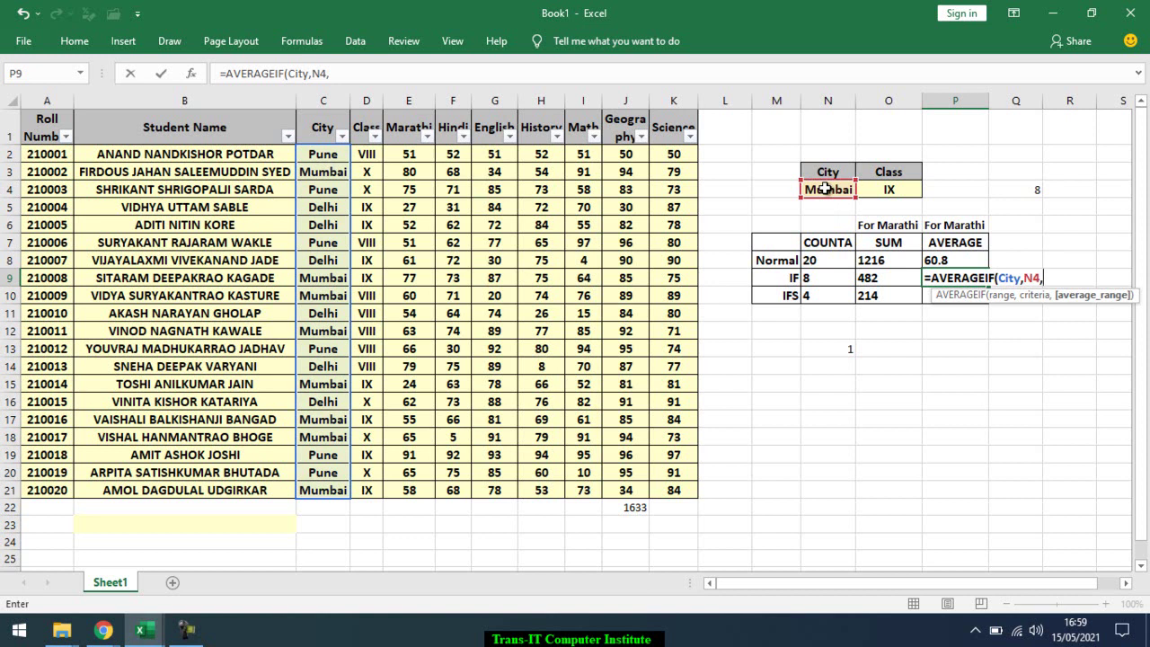
type("ma")
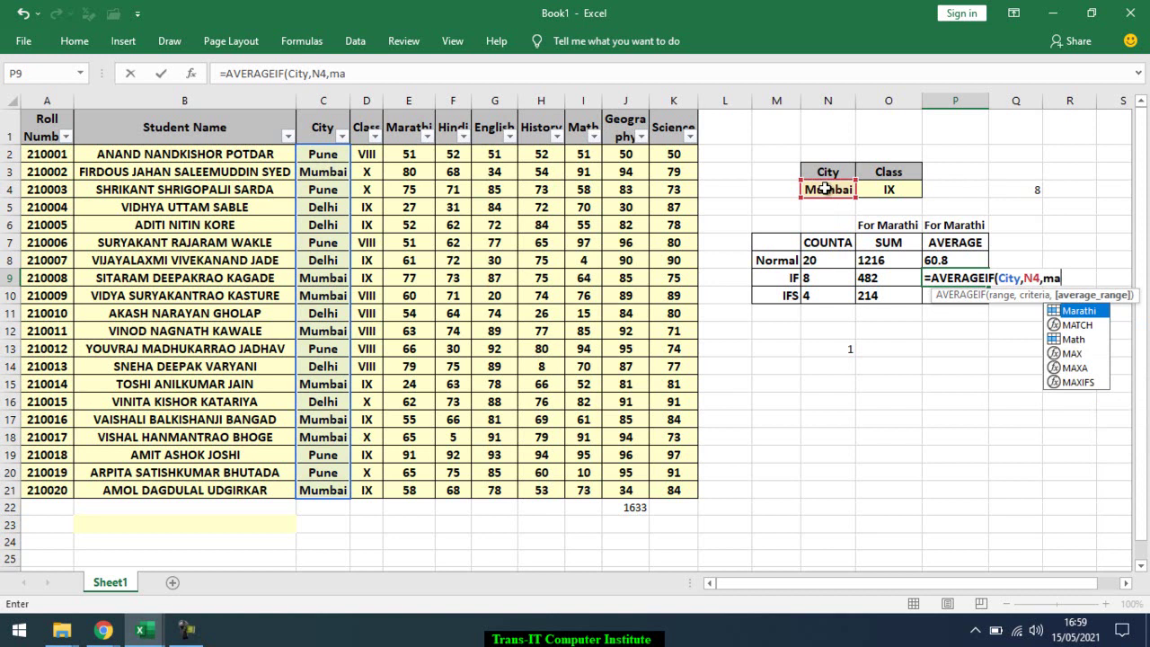
key("Tab")
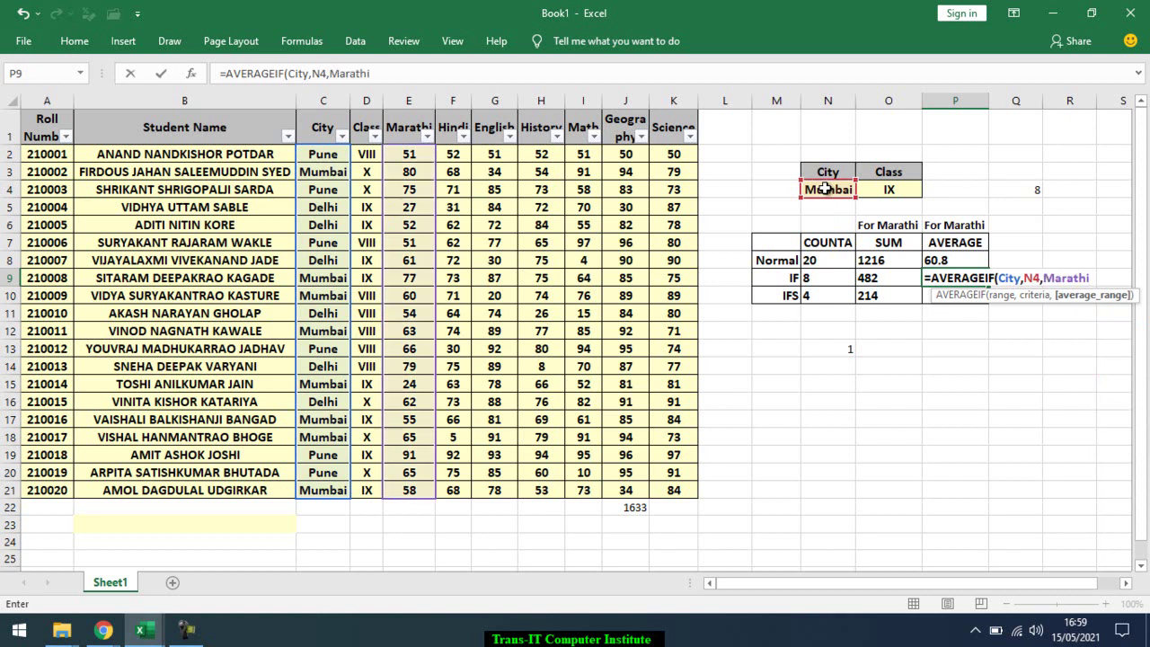
key("Return")
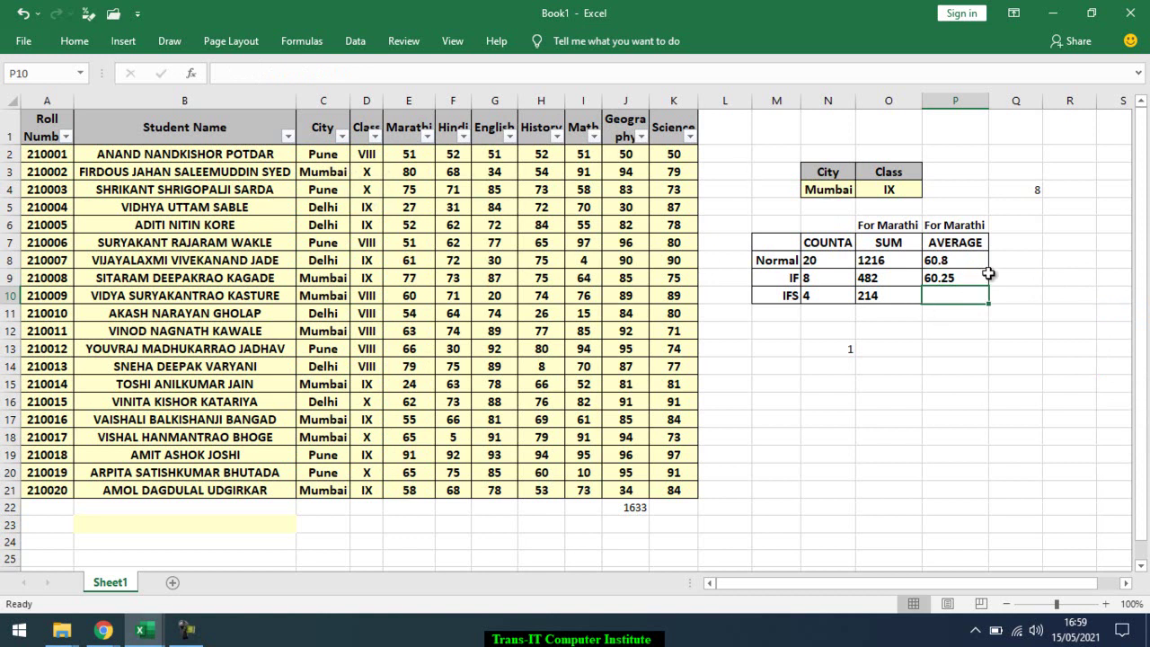
left_click(939, 278)
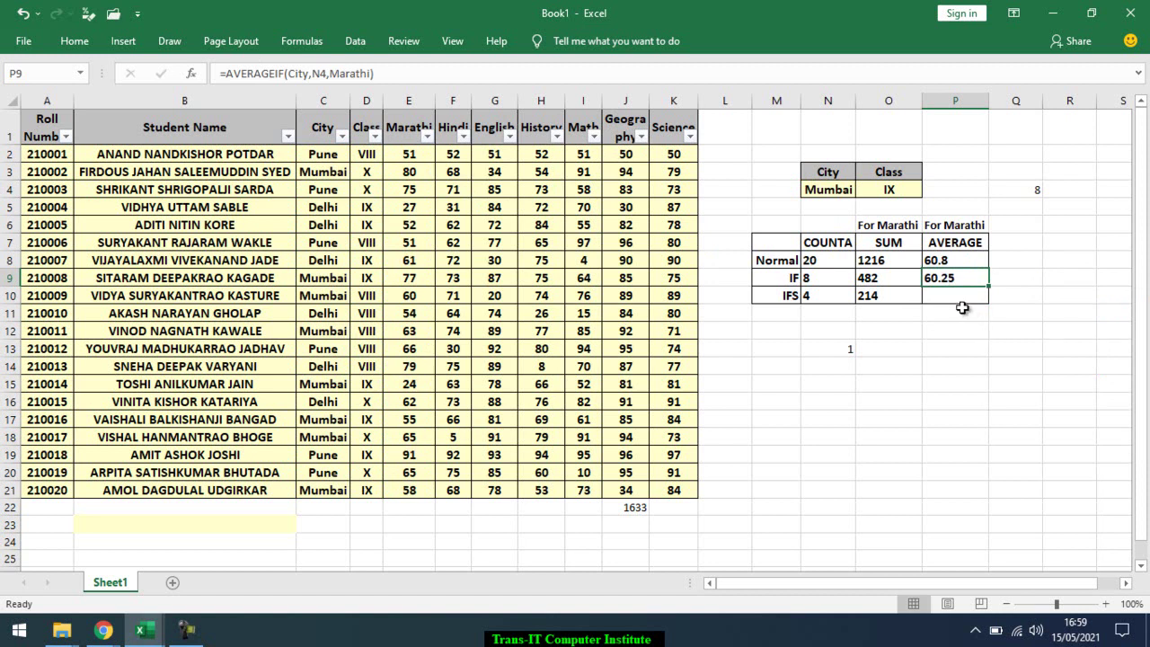
left_click(946, 300)
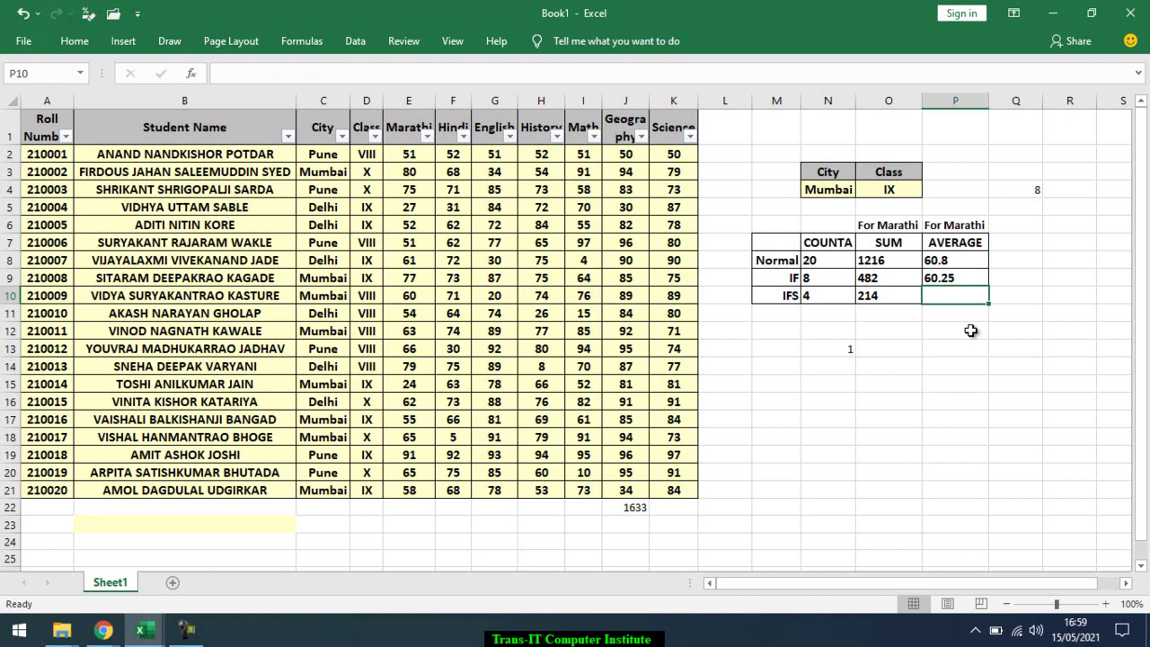
Start an AVERAGEIFS in P10 averaging Marathi where City matches N4
type("=aver")
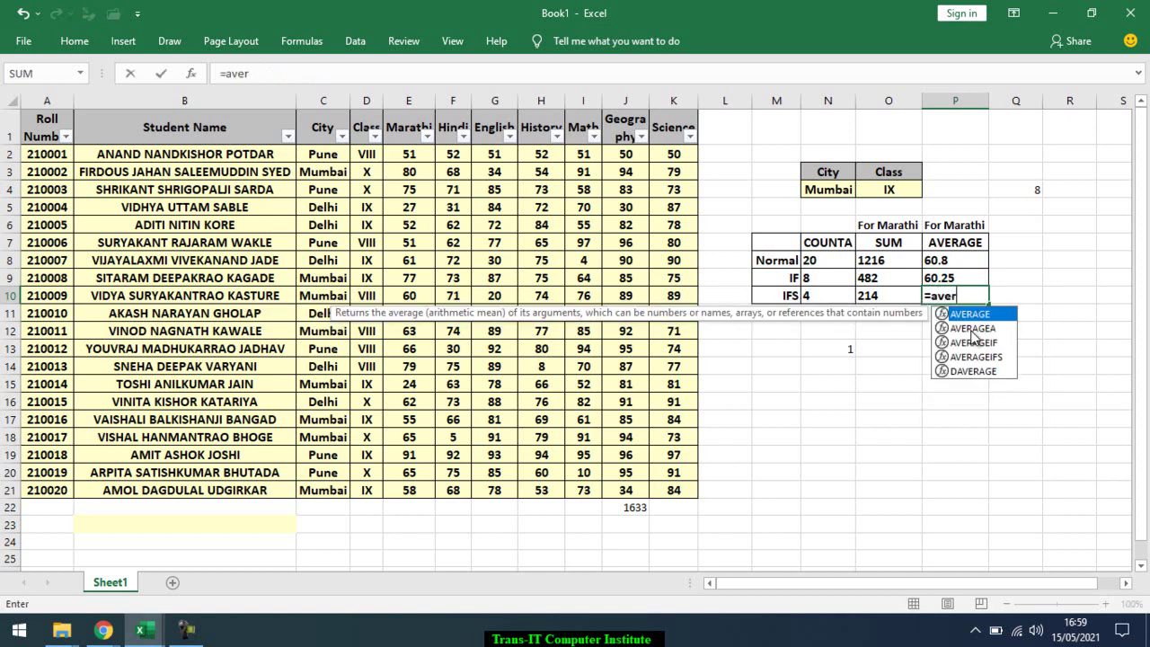
key("Down")
key("Down")
key("Down")
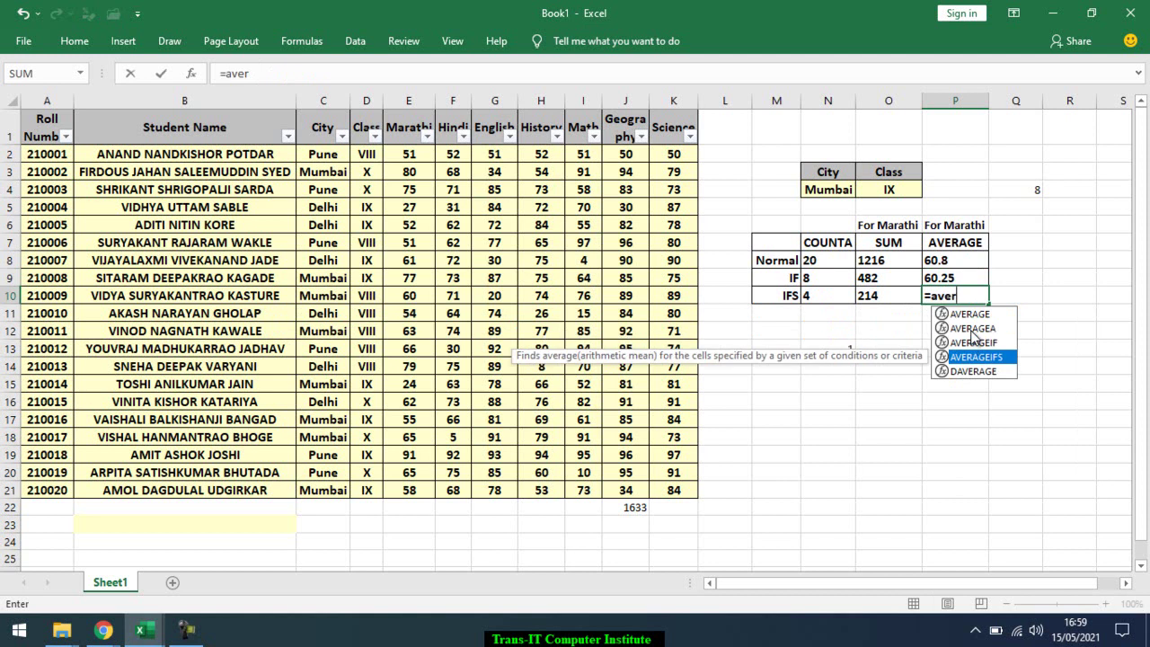
key("Tab")
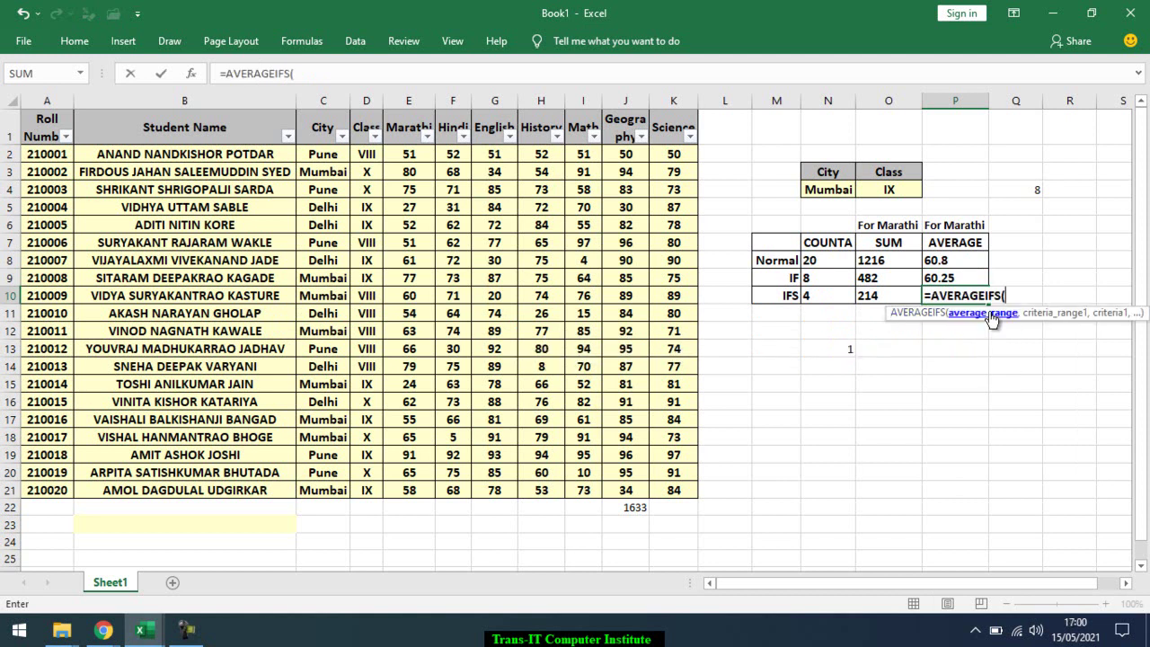
type("mar")
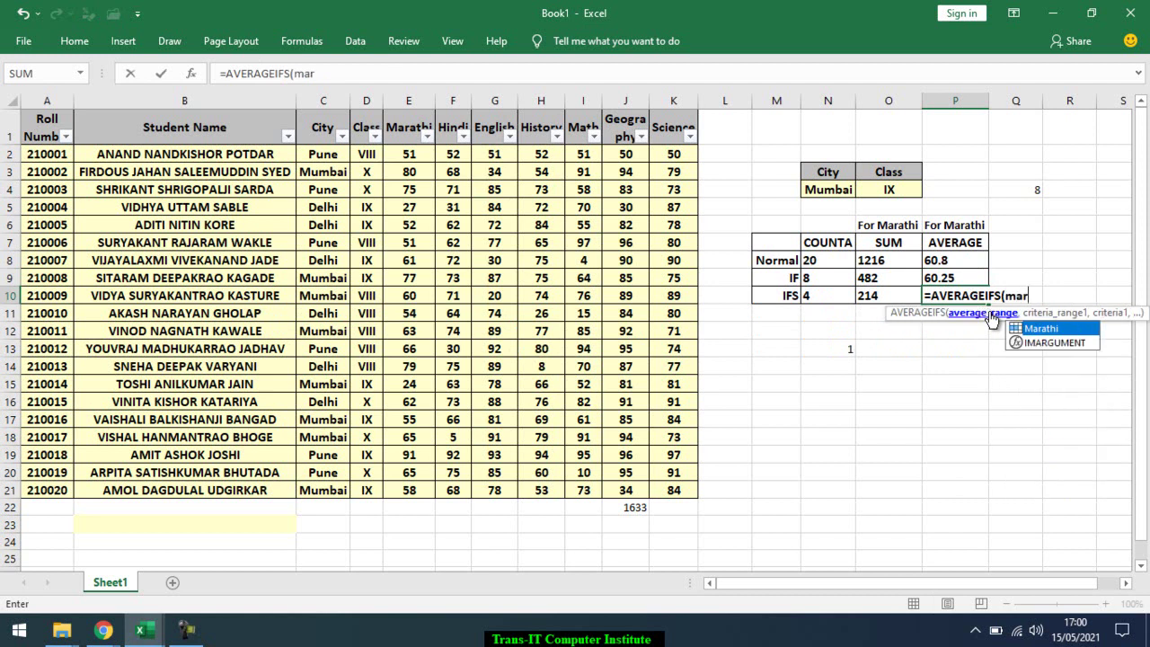
key("Tab")
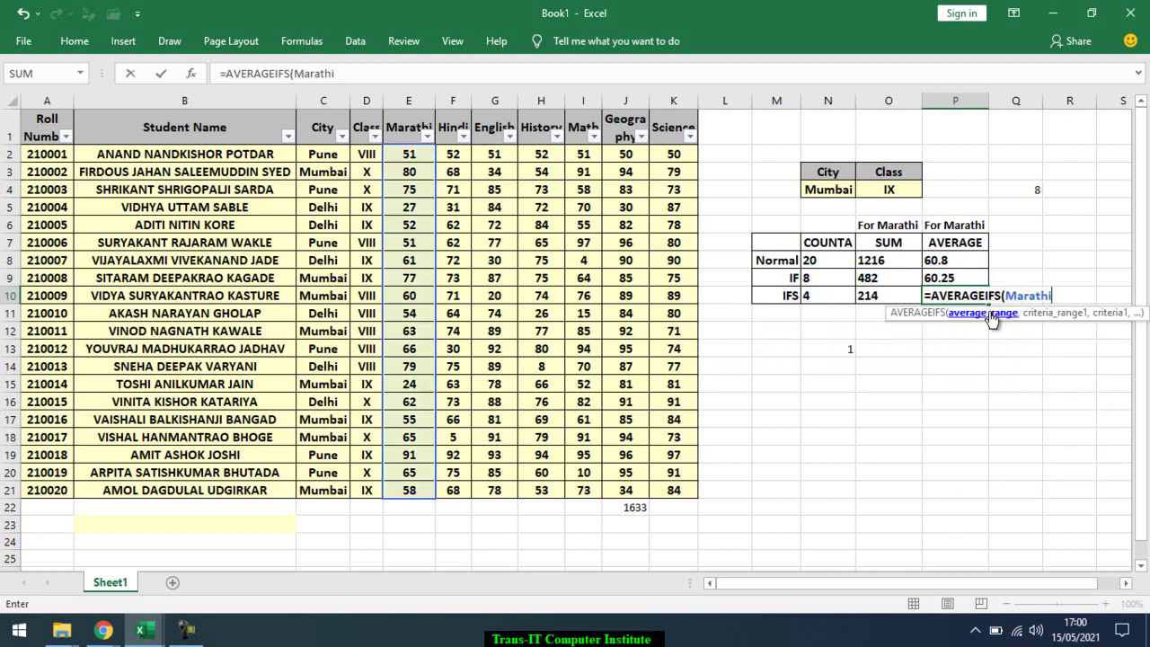
type(",")
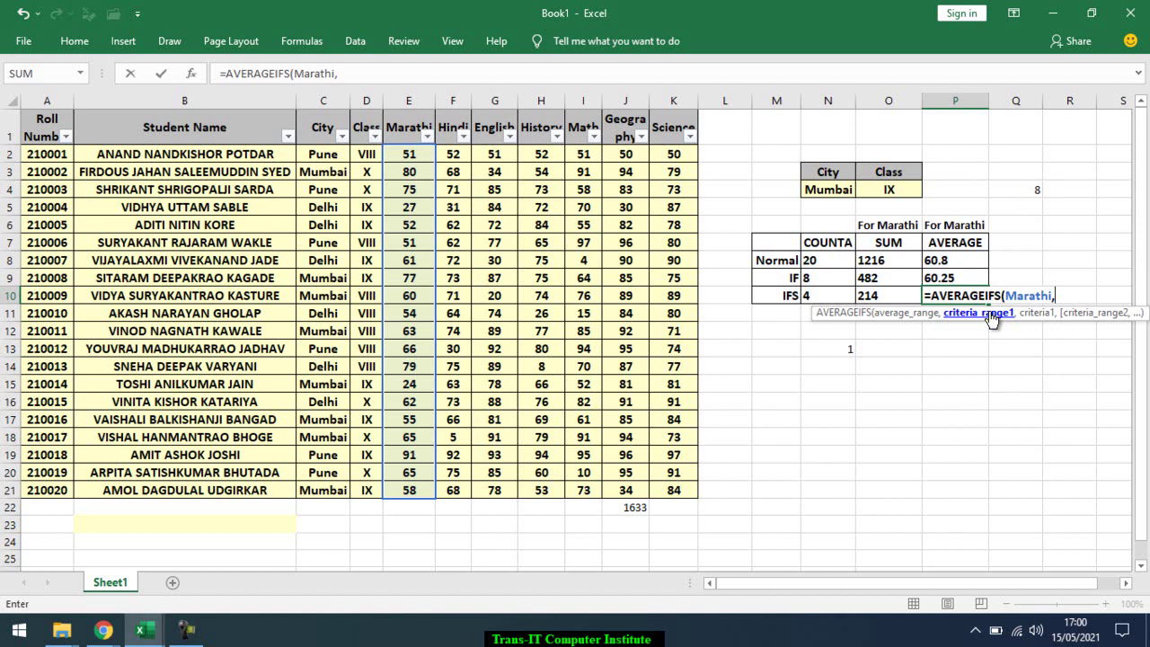
type("ci")
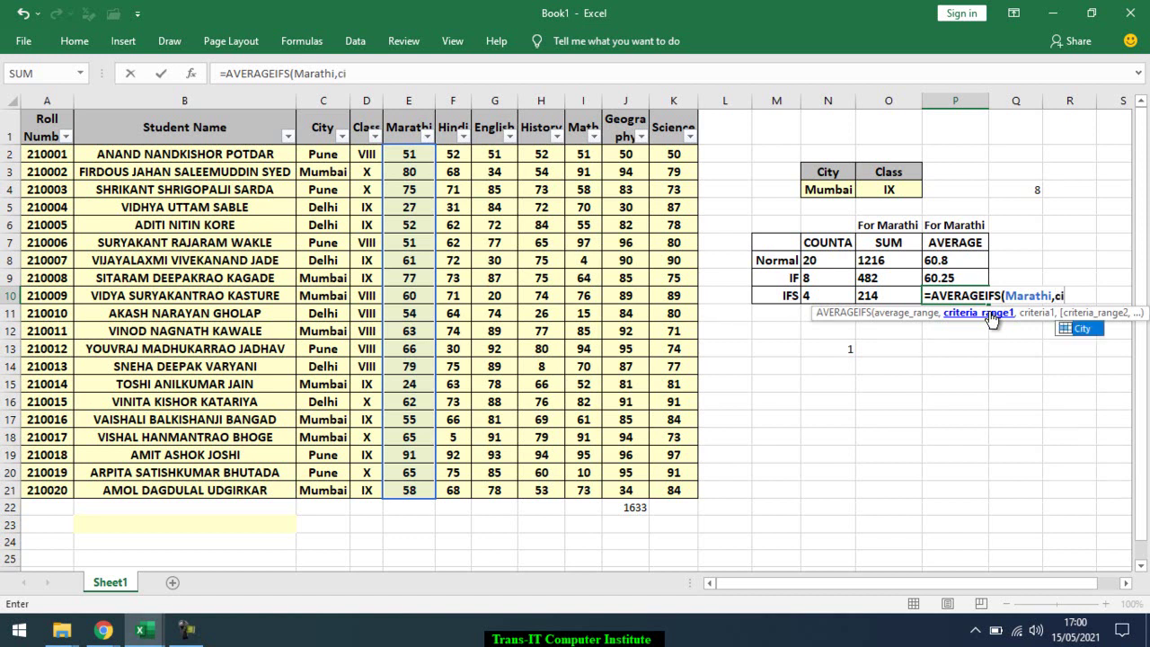
key("Tab")
type(",")
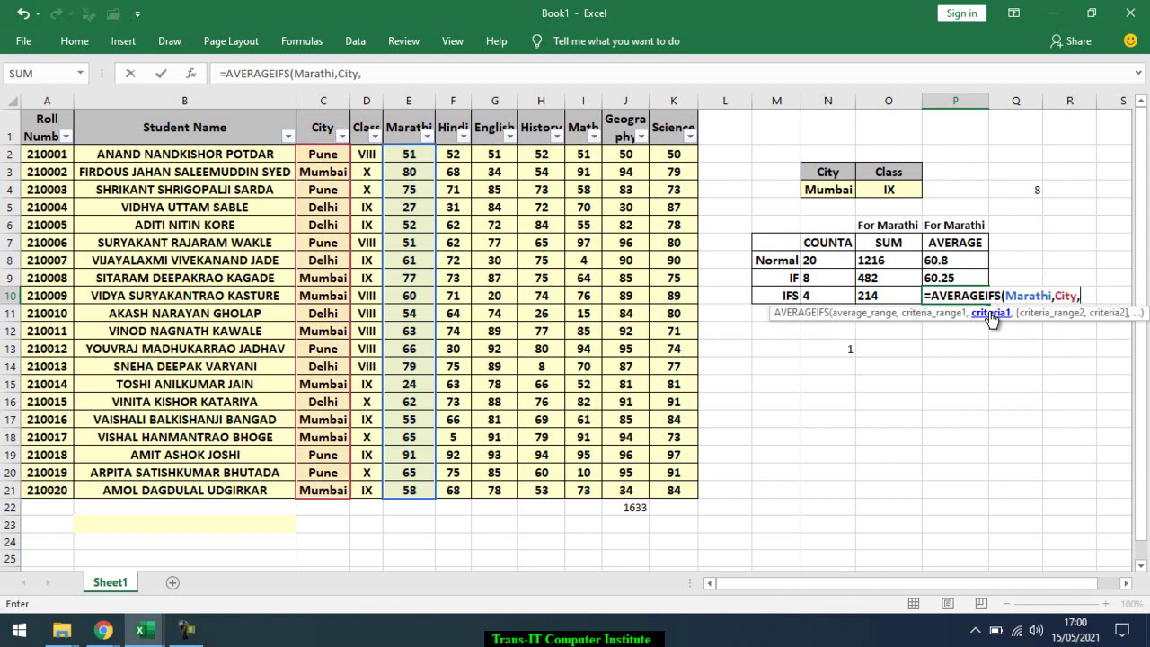
left_click(840, 188)
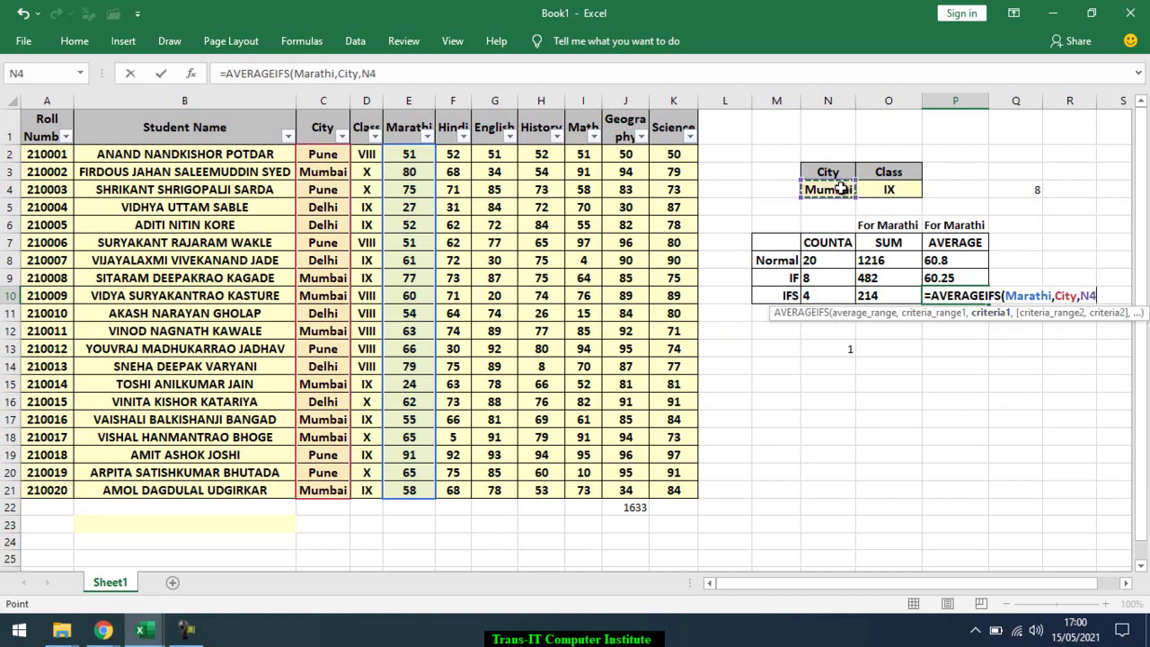
Add Class matching O4 as the second criterion and commit, returning 53.5
type(",")
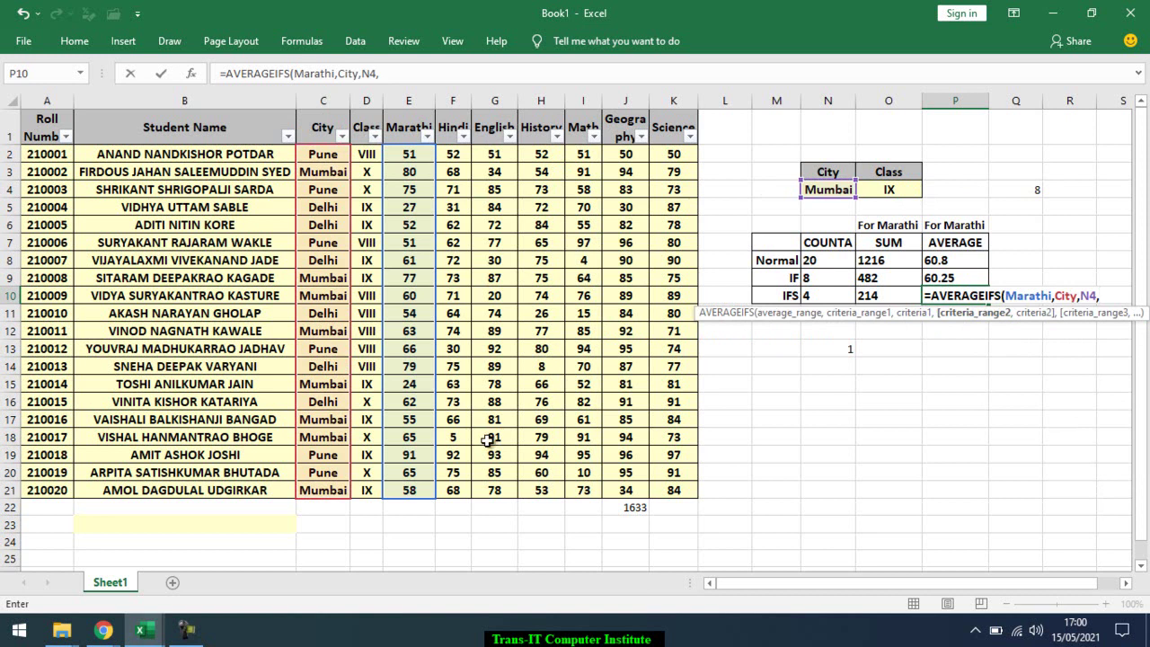
type("c")
type("l")
key("Tab")
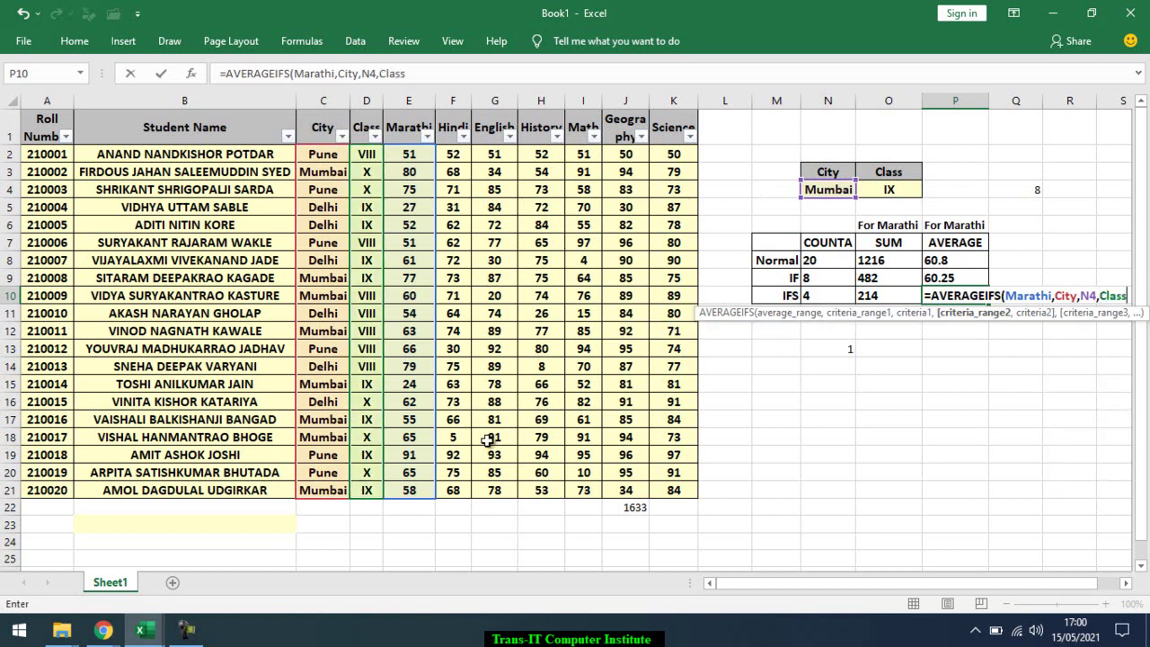
type(",")
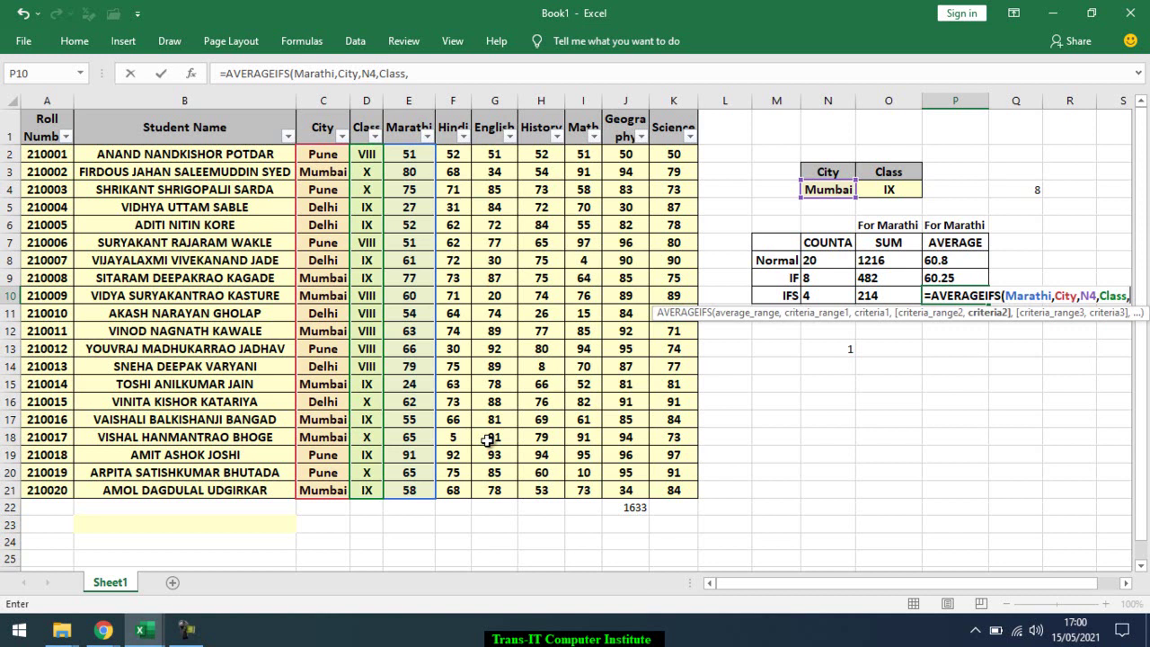
left_click(872, 191)
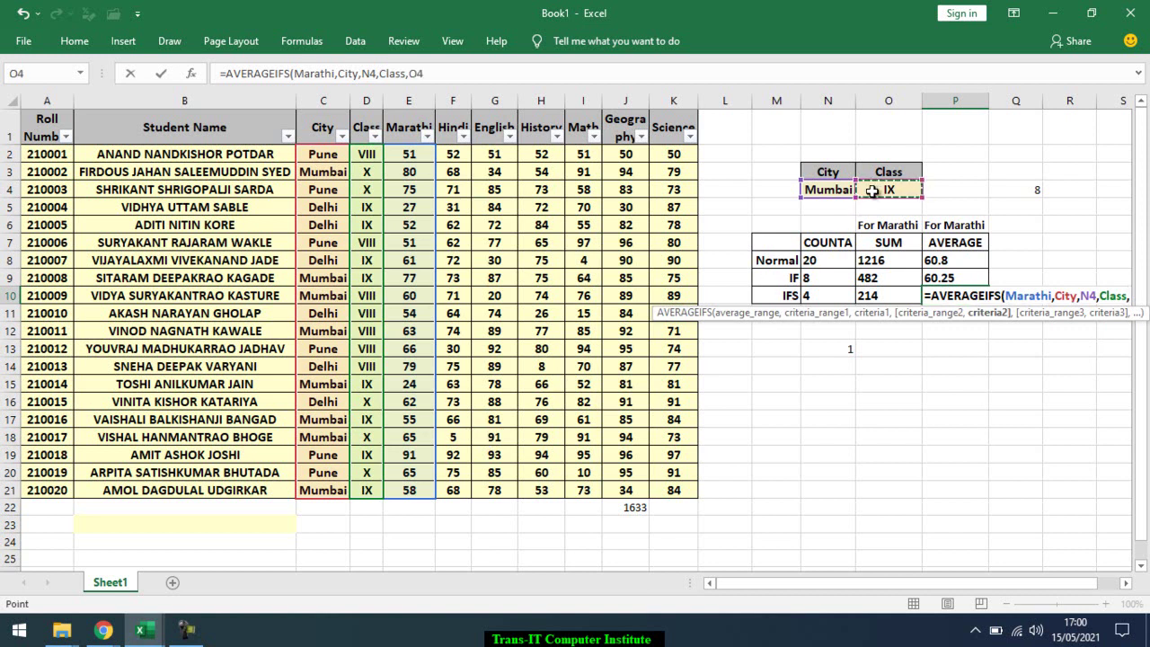
key("Return")
key("Up")
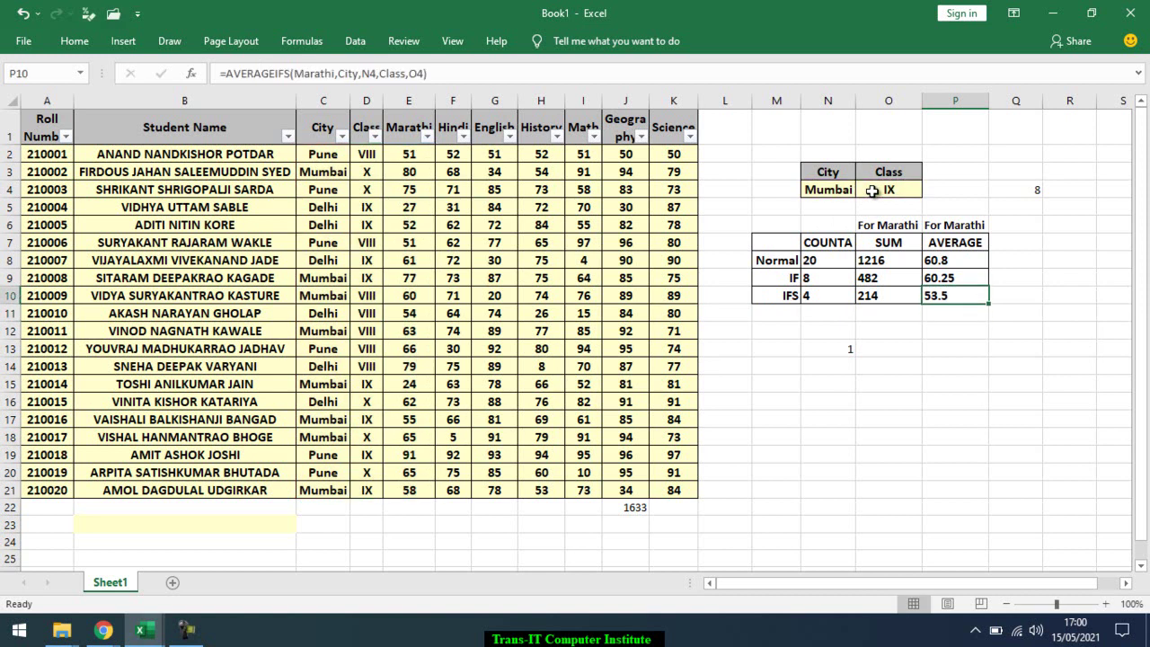
left_click(462, 205)
left_click(353, 40)
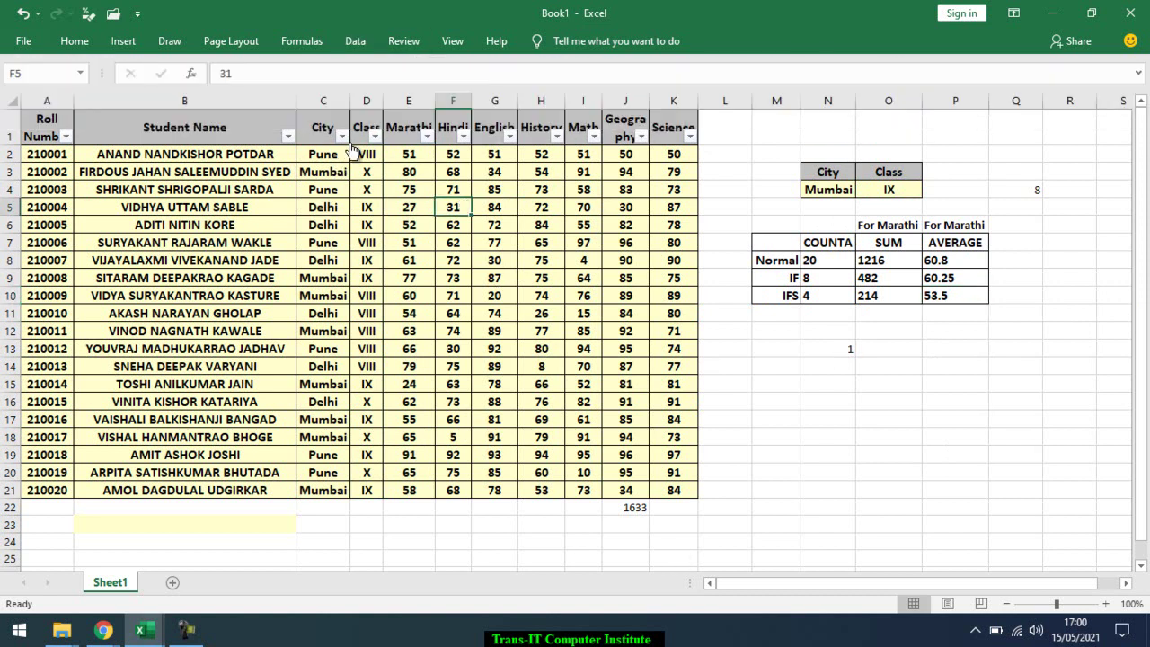
left_click(341, 136)
left_click(174, 320)
left_click(174, 351)
left_click(235, 478)
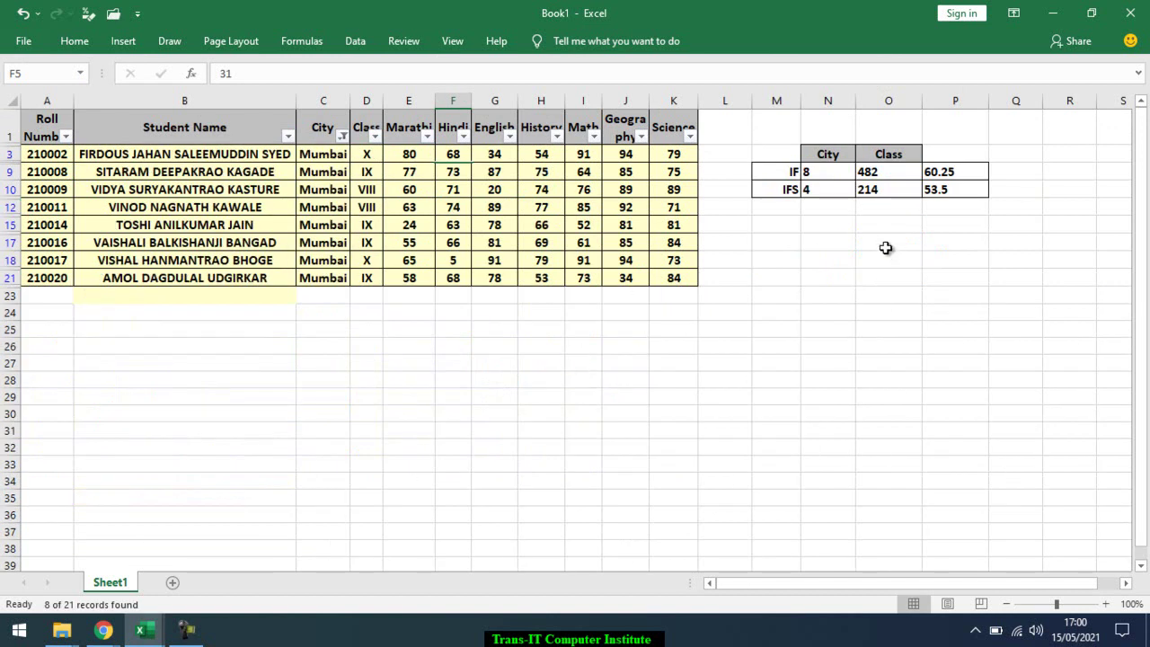
left_click_drag(406, 154, 388, 274)
left_click(390, 278)
key("ctrl+shift+Up")
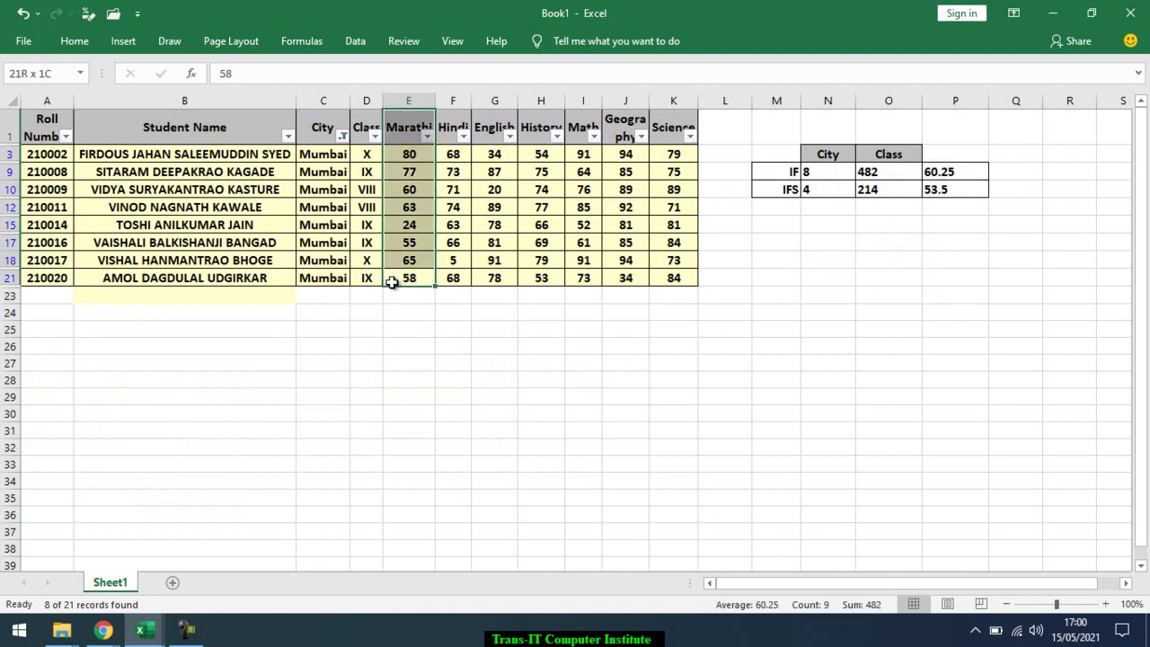
key("shift+Down")
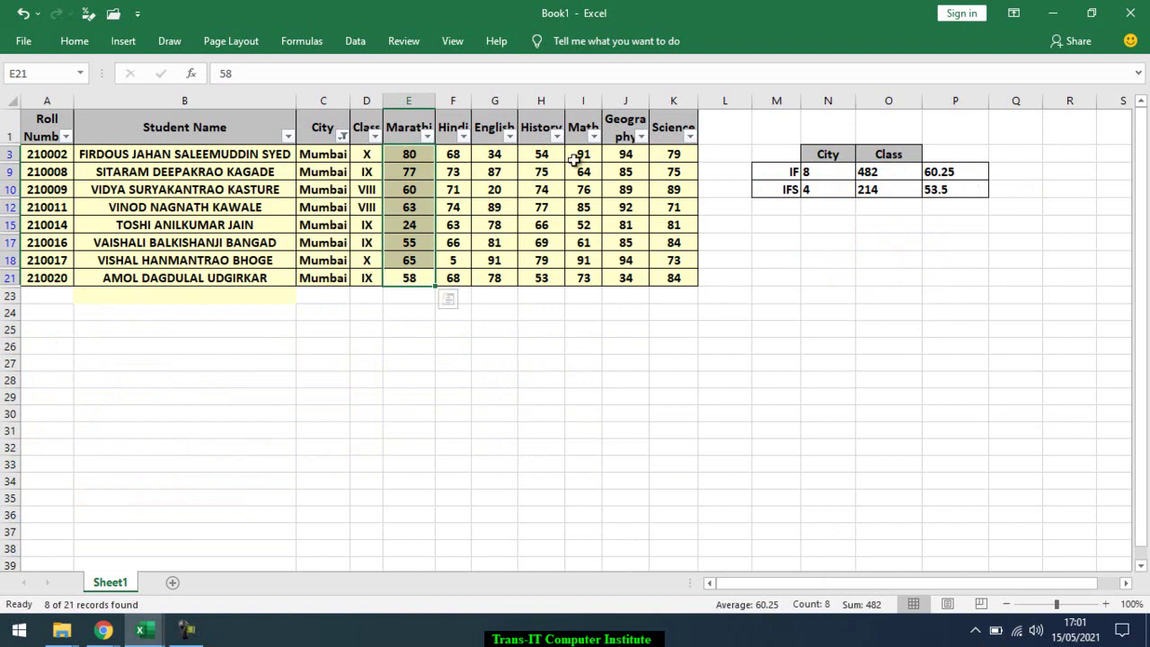
left_click(375, 136)
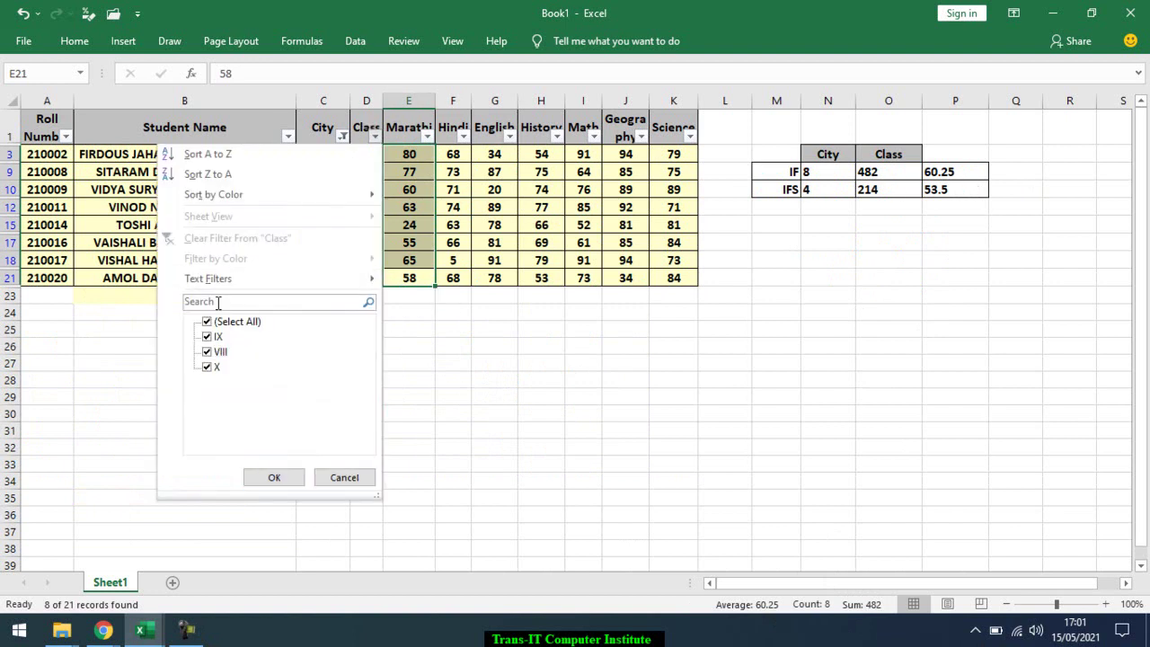
left_click(208, 323)
left_click(206, 337)
left_click(273, 477)
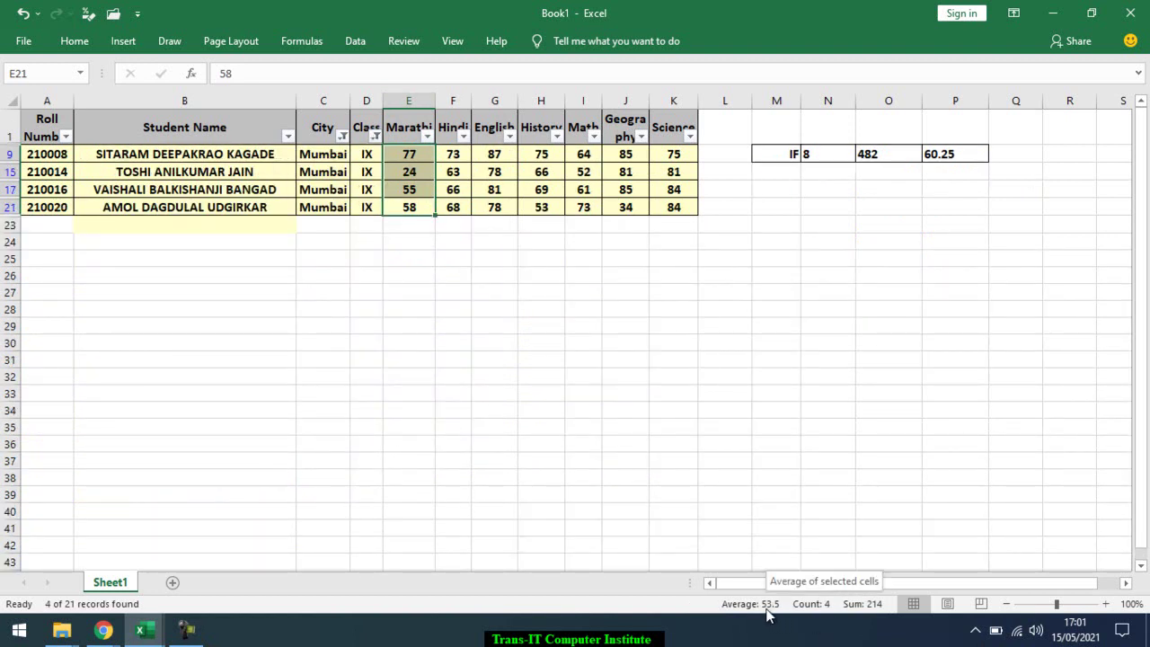
left_click(410, 155)
left_click(355, 41)
left_click(460, 68)
left_click(607, 259)
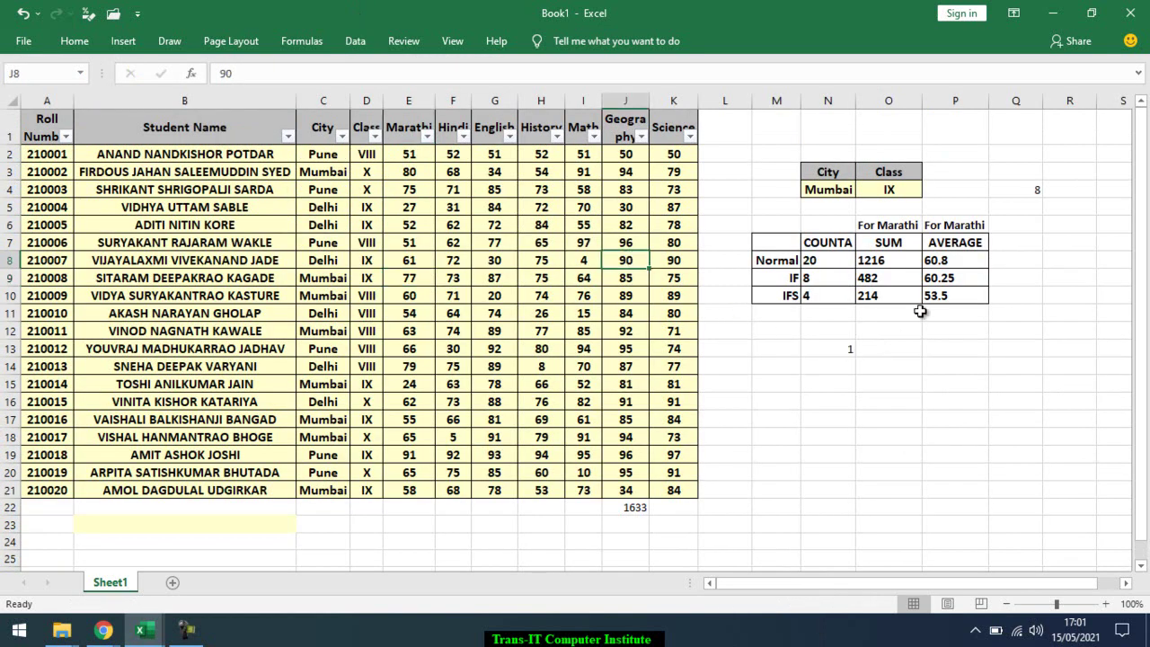
Delete the COUNTIFS value in N13, then inspect the SUMIF formula in O9
left_click(849, 347)
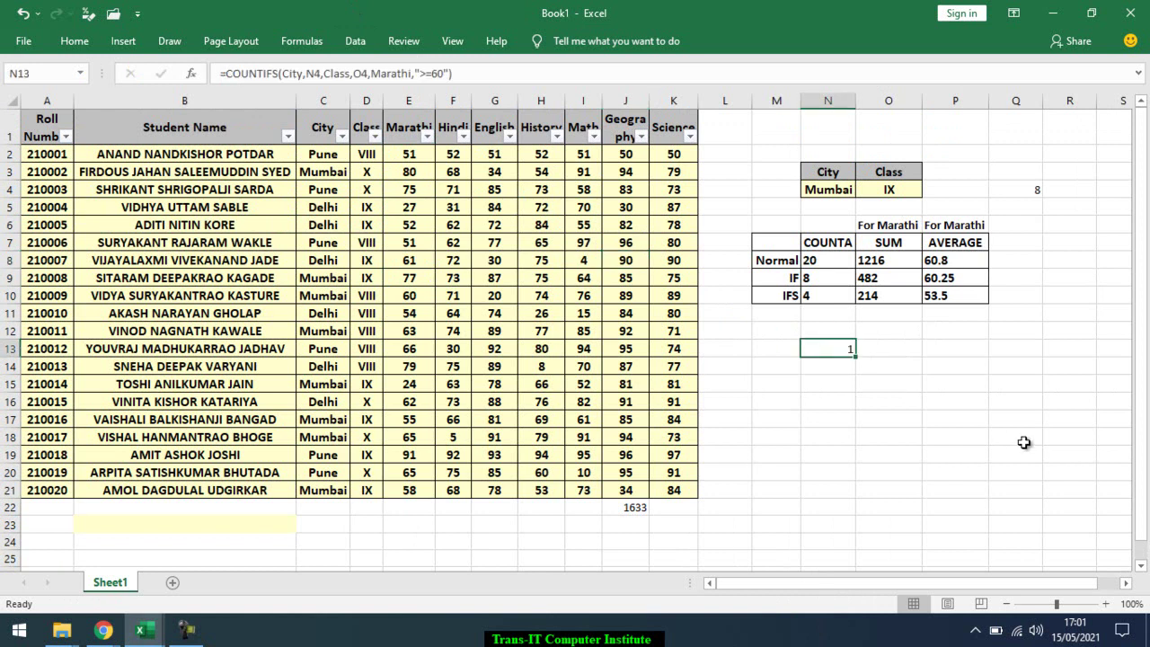
key("Delete")
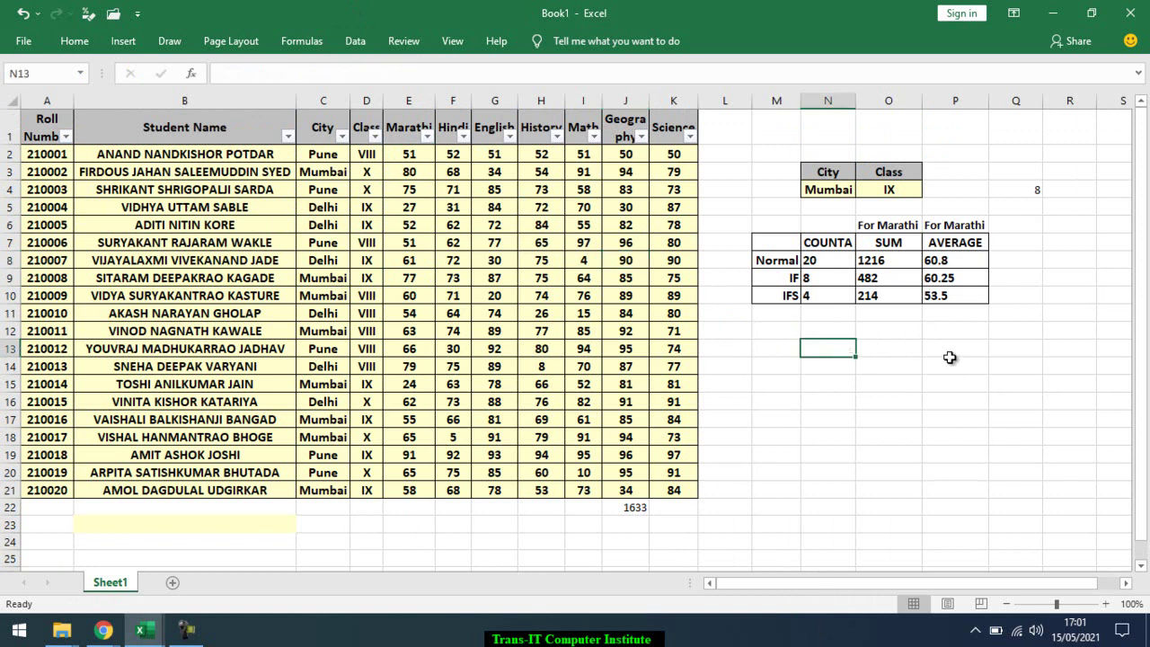
left_click(942, 330)
left_click(905, 280)
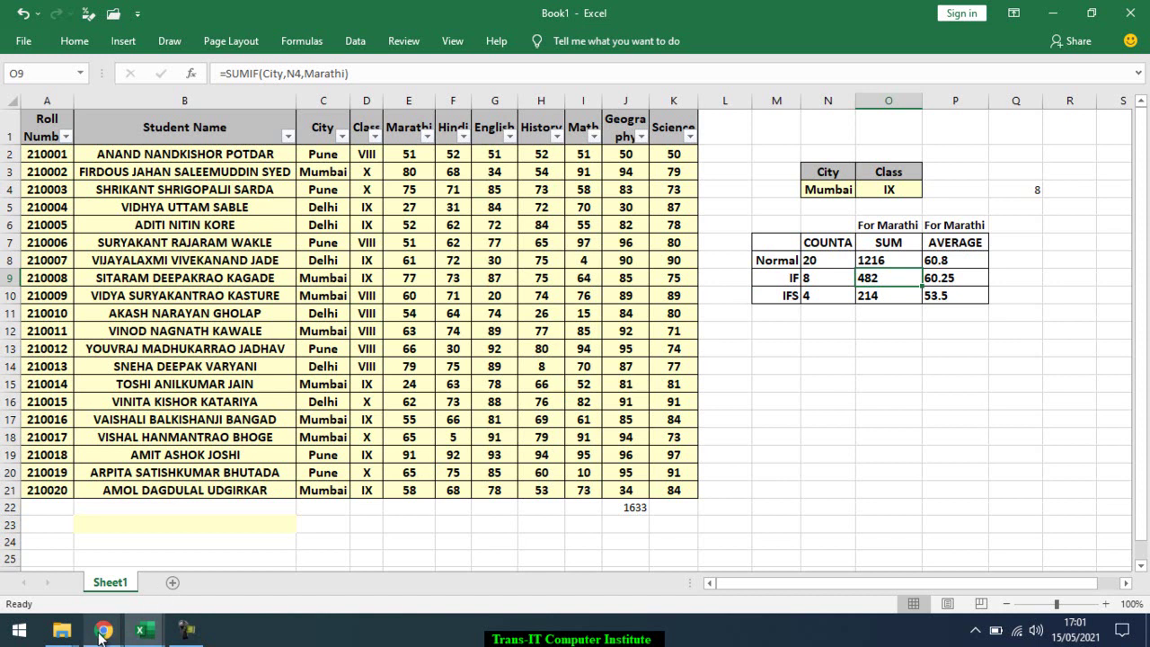
Glance at Google Meet and return to the Book1 marks sheet, selecting F15
mouse_move(104, 630)
left_click(103, 555)
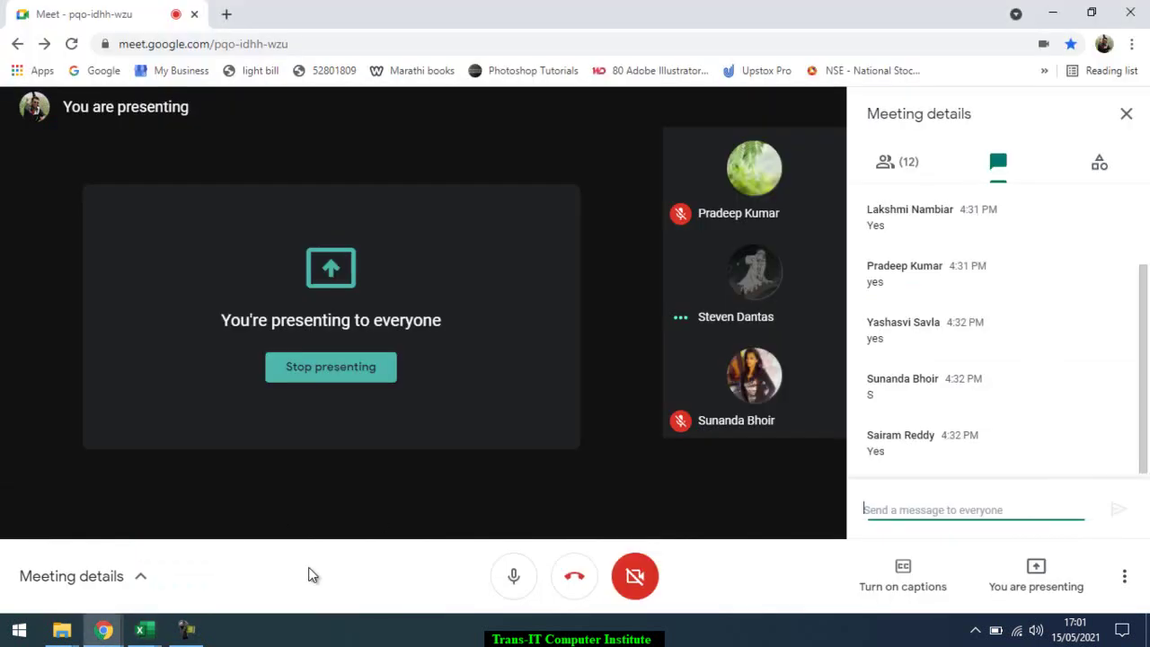
mouse_move(140, 629)
left_click(252, 545)
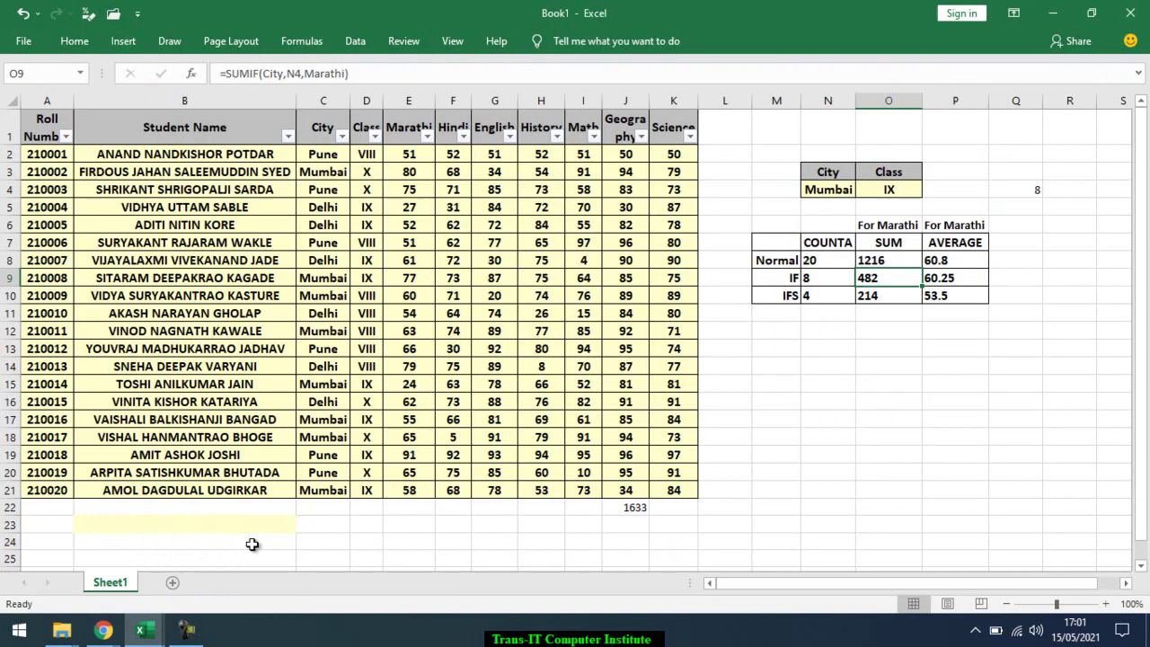
left_click(463, 384)
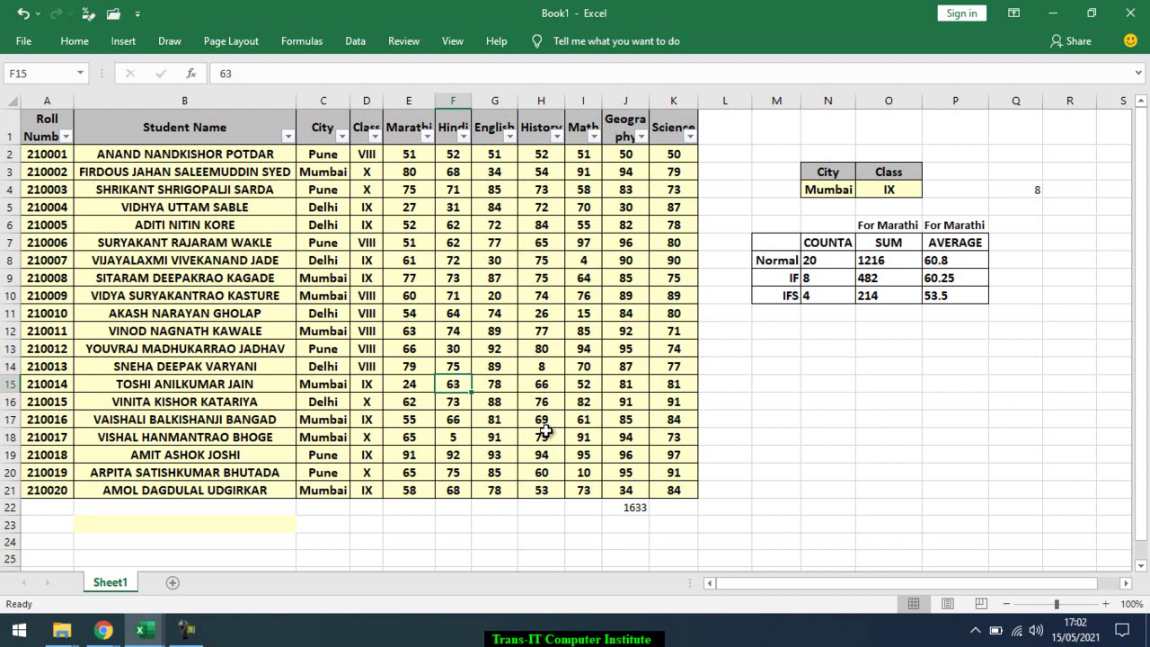
Check the Meet chat and participant list, close the panel, and bring up the AE_1 workbook
left_click(104, 633)
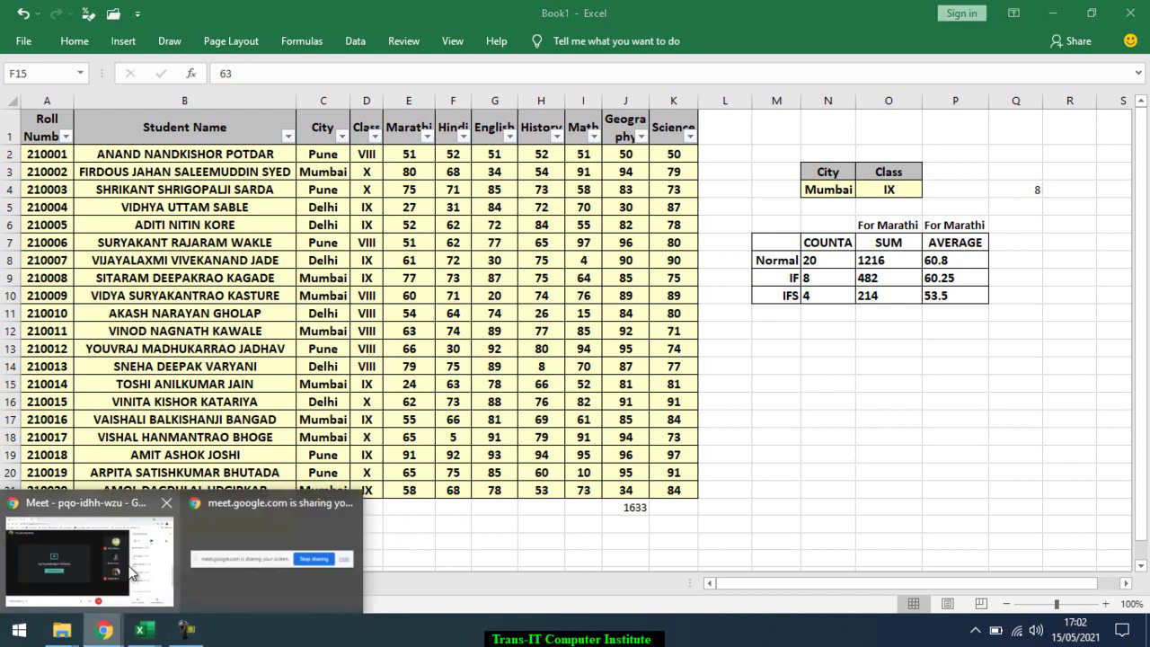
left_click(133, 569)
left_click(997, 176)
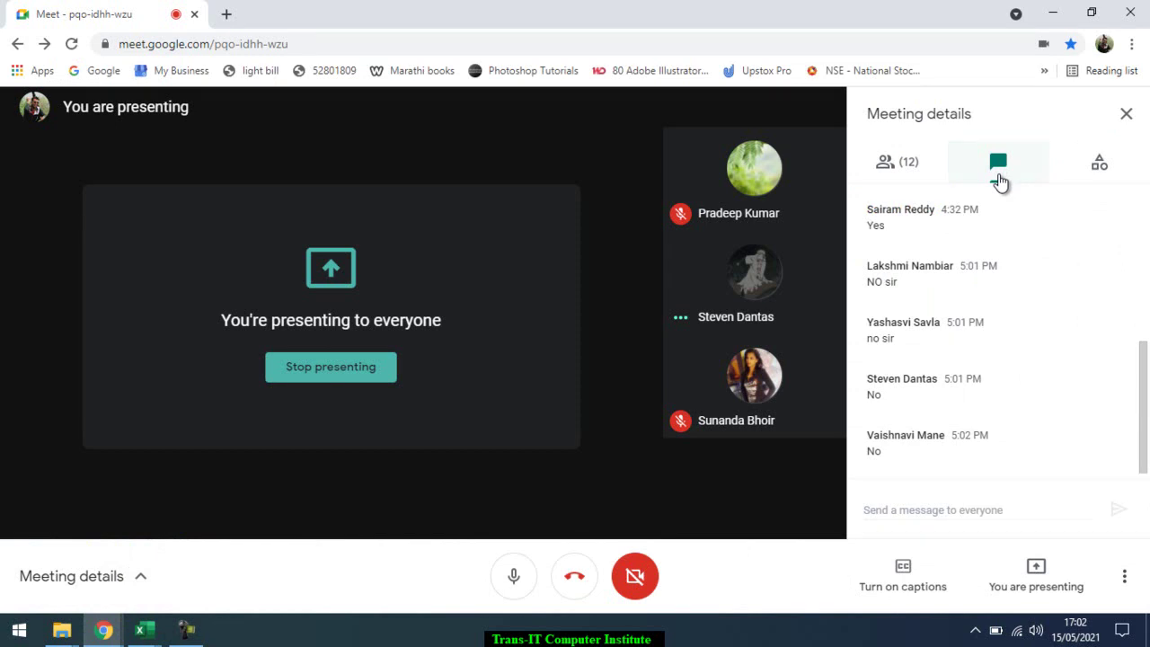
left_click(909, 165)
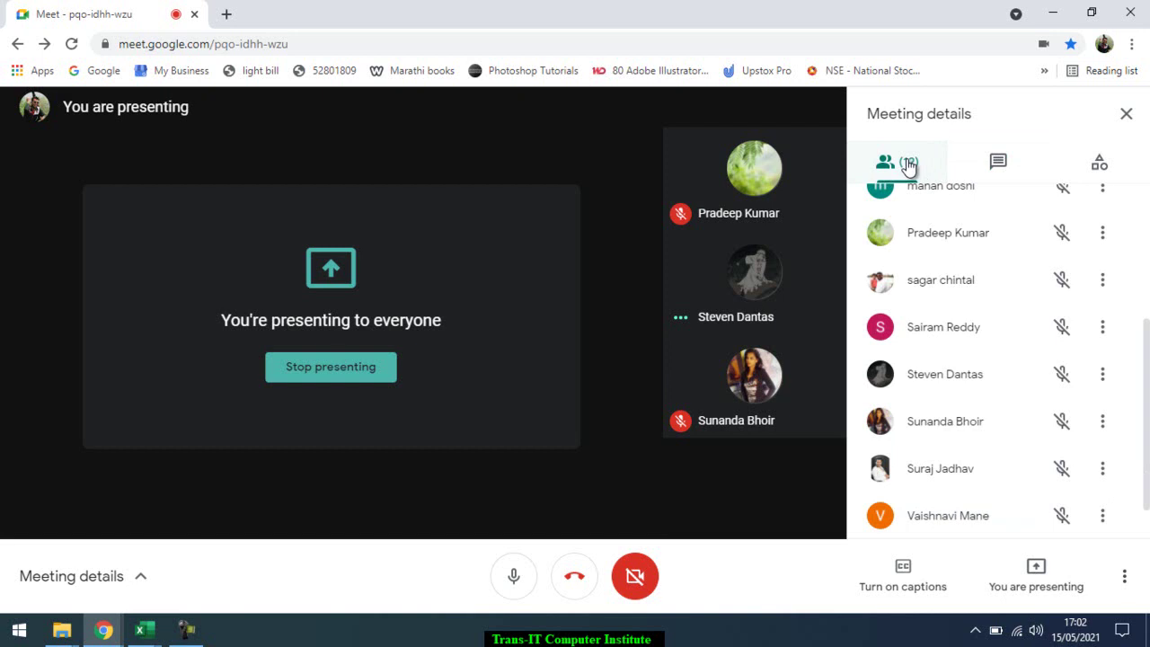
left_click(1125, 113)
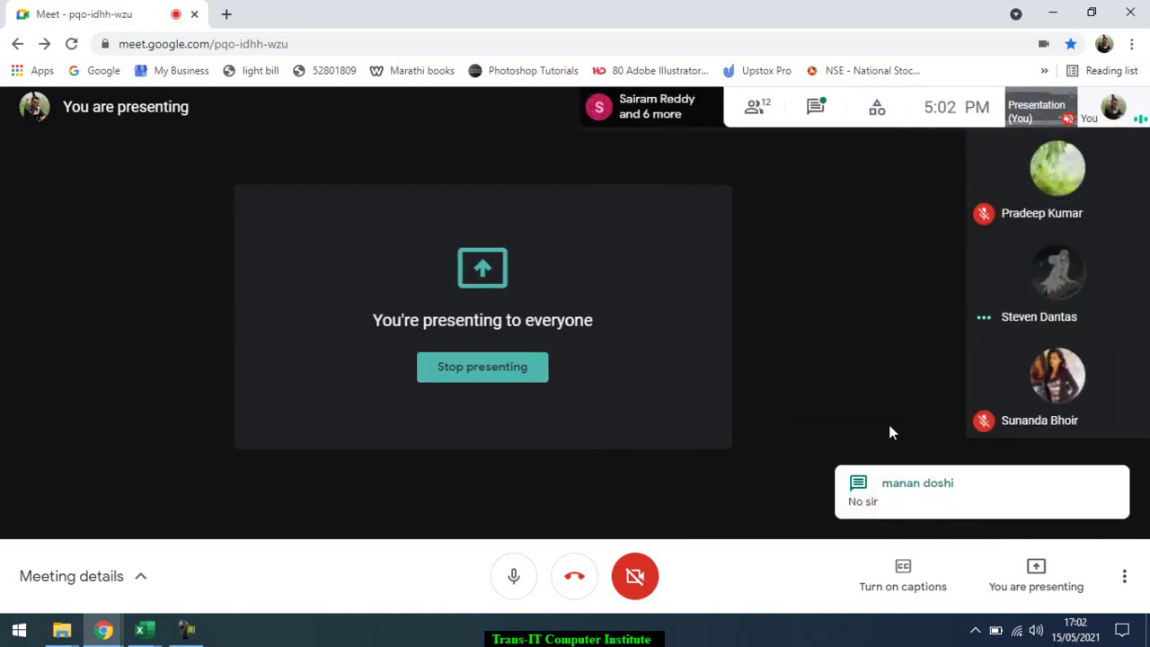
left_click(139, 630)
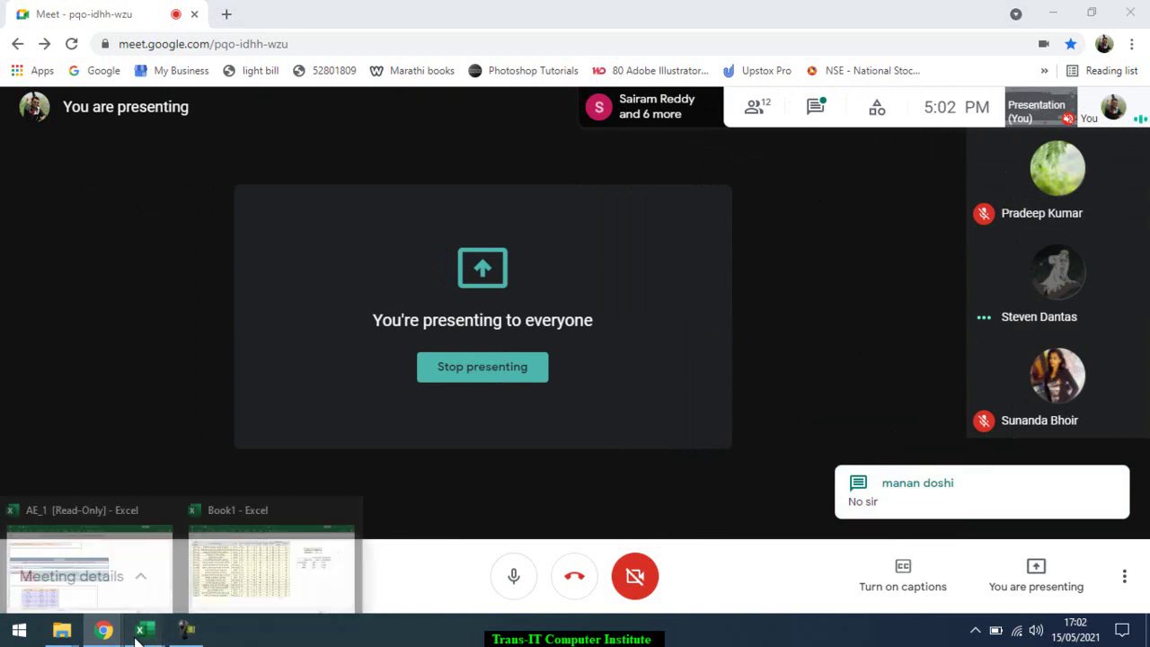
left_click(152, 544)
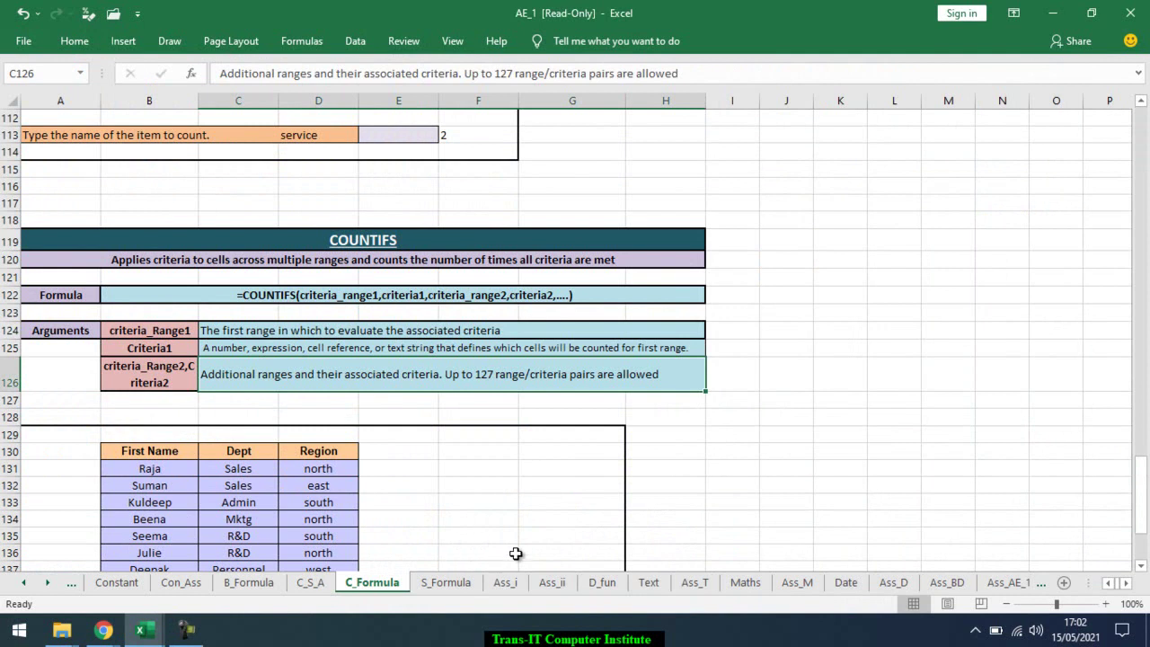
Switch to the S_Formula sheet and scroll to the Category/Food/Sales SUMIF examples near row 58
left_click(454, 586)
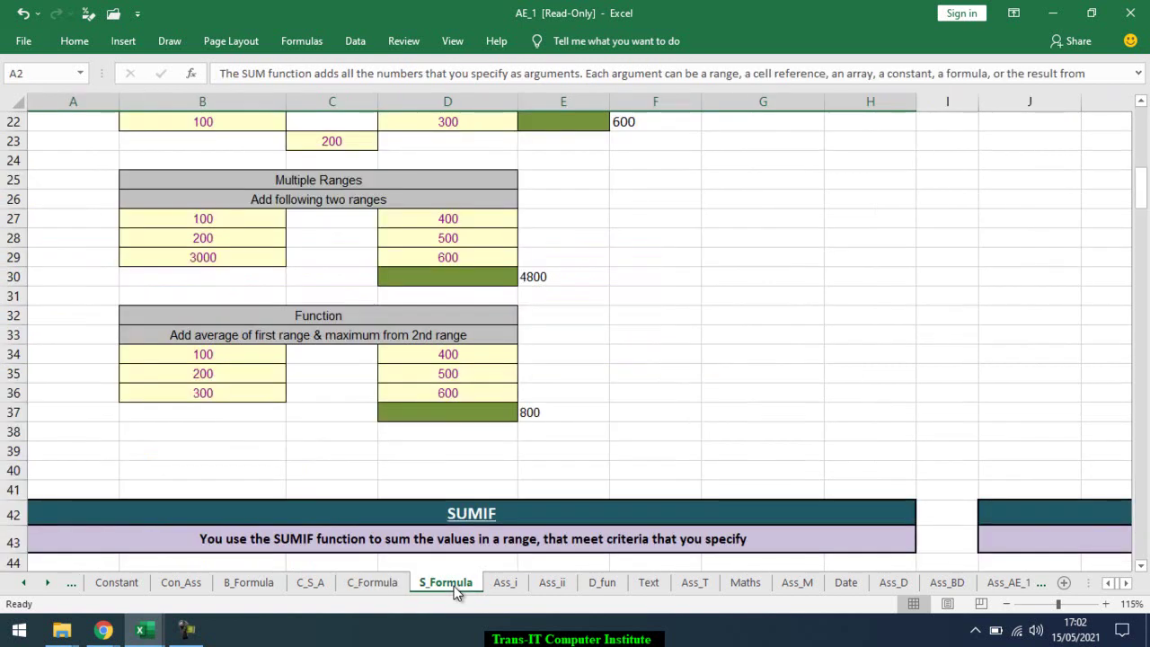
scroll(513, 442, "up", 1)
scroll(513, 443, "up", 1)
scroll(513, 442, "up", 5)
scroll(513, 443, "down", 5)
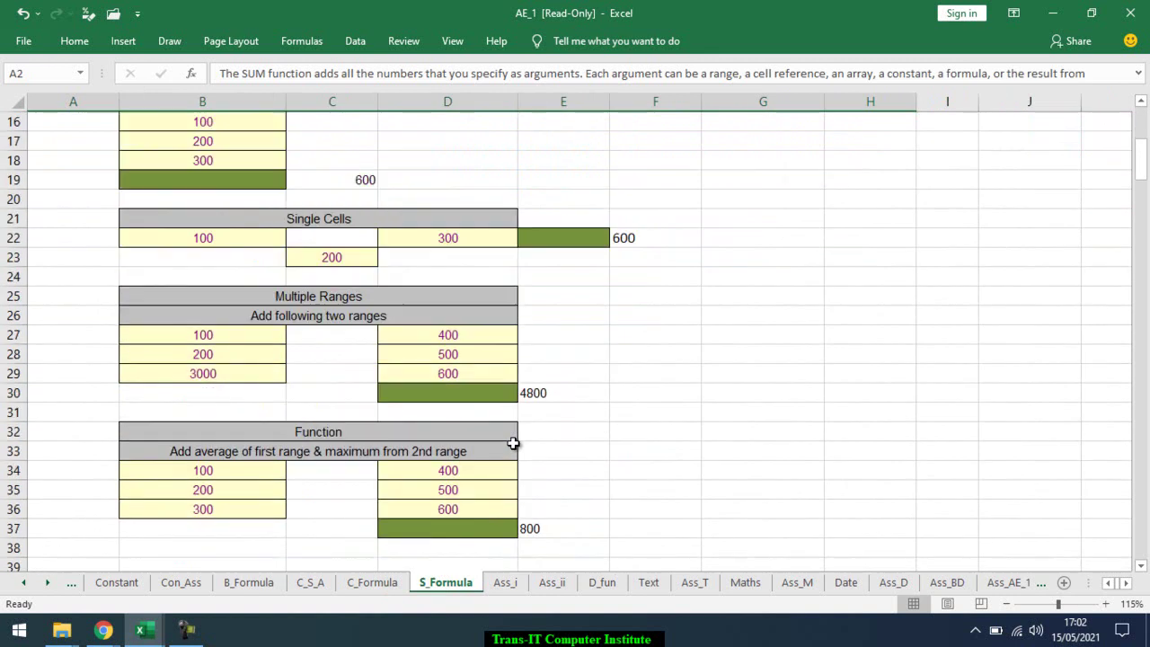
scroll(512, 443, "down", 2)
scroll(516, 440, "down", 2)
scroll(517, 440, "down", 3)
scroll(516, 440, "down", 2)
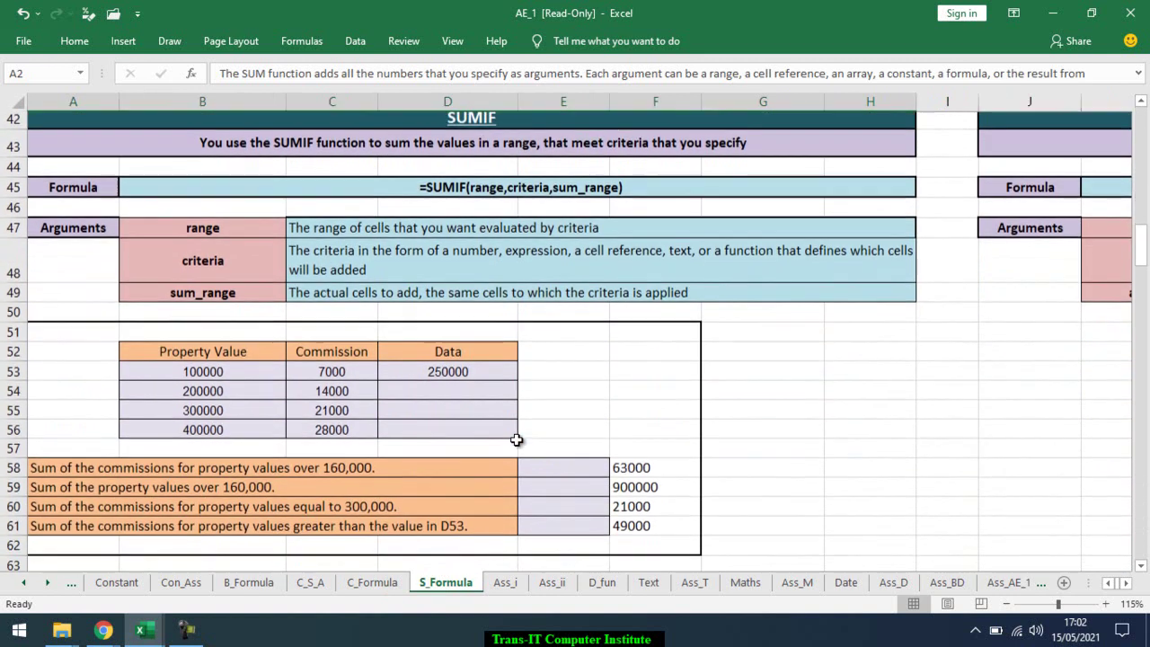
scroll(516, 441, "down", 1)
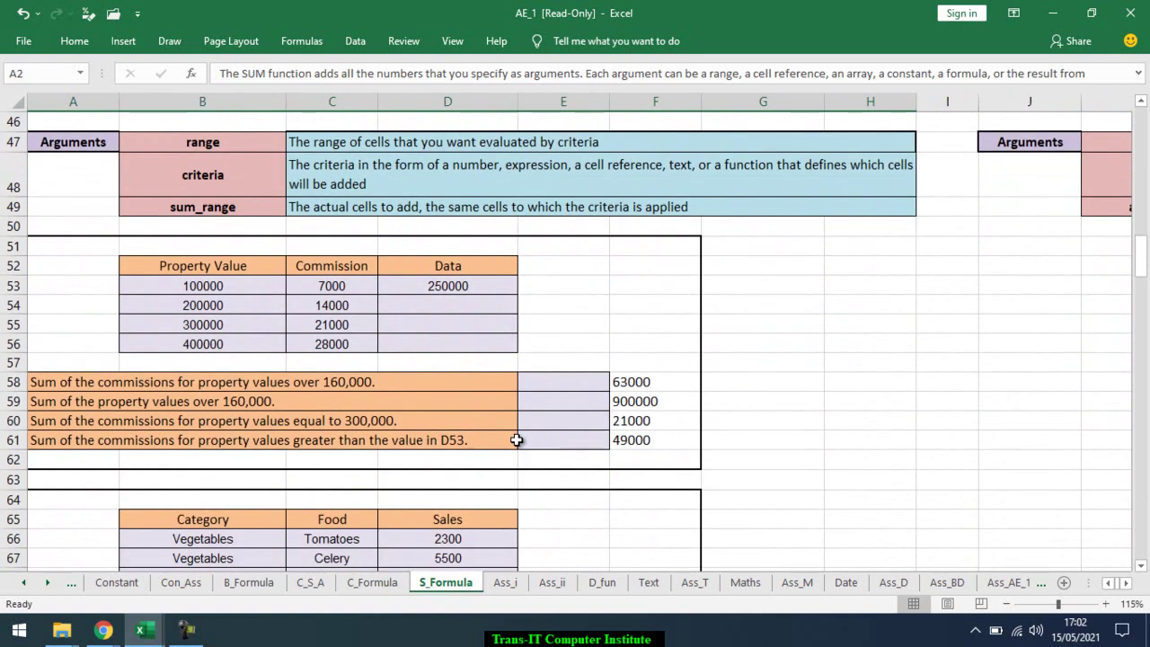
scroll(516, 440, "down", 2)
scroll(516, 441, "down", 2)
scroll(517, 440, "down", 1)
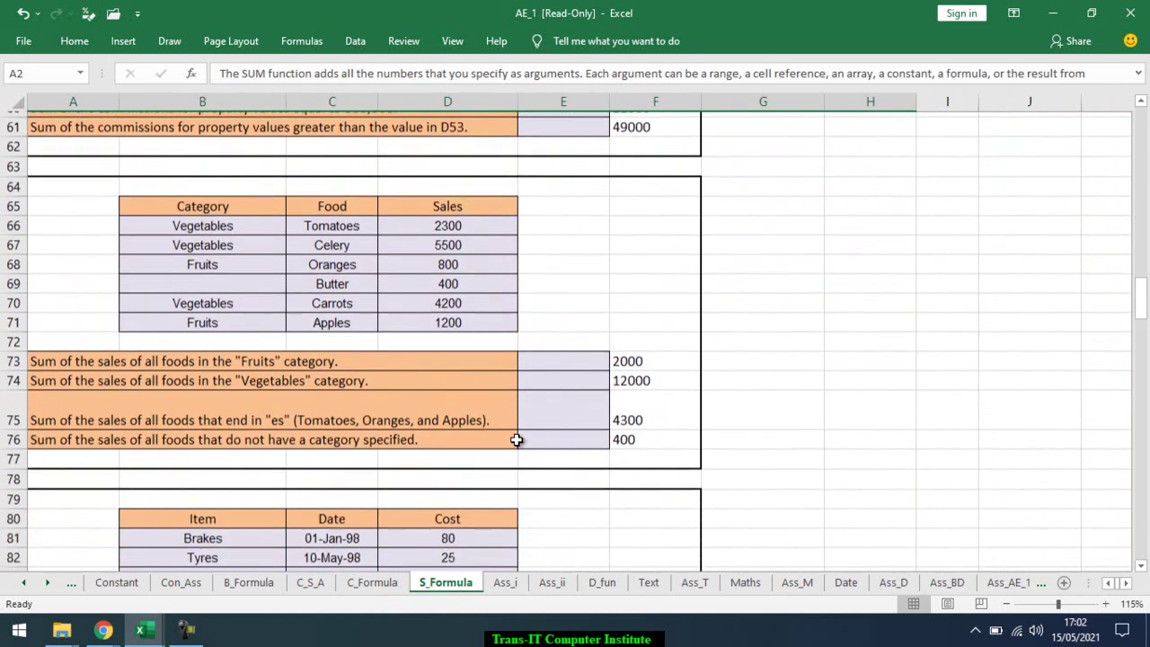
scroll(516, 440, "up", 1)
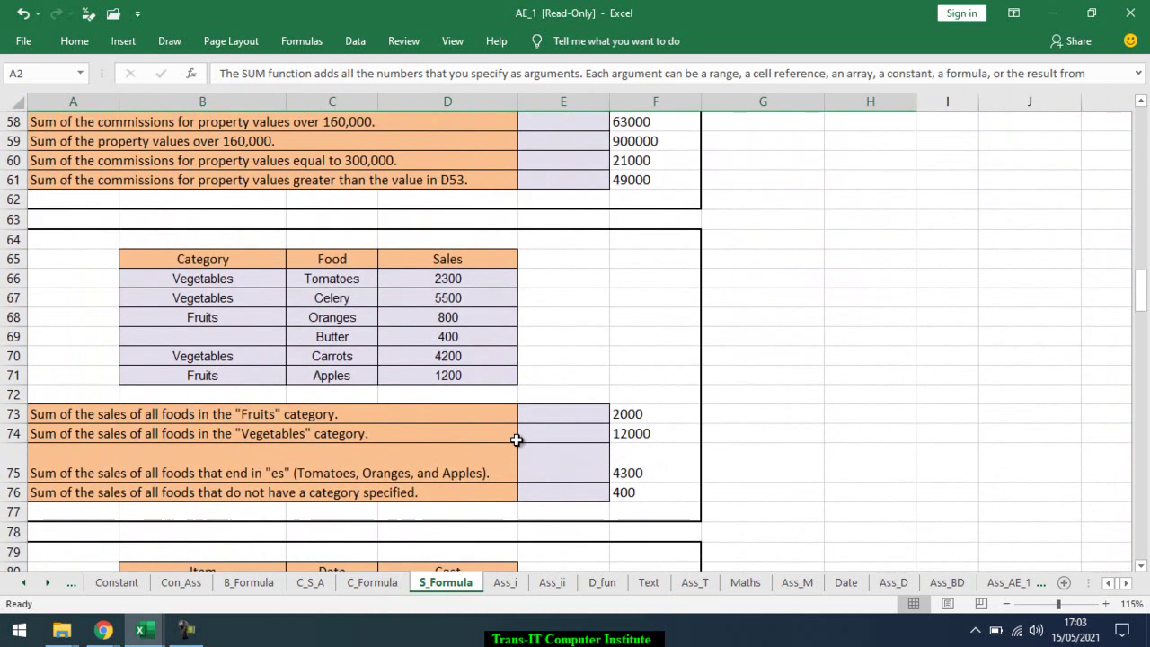
Enter =SUMIF(C66:C71,"*es",D66:D71) in E75 to total sales of foods ending in 'es' (4300)
left_click(584, 468)
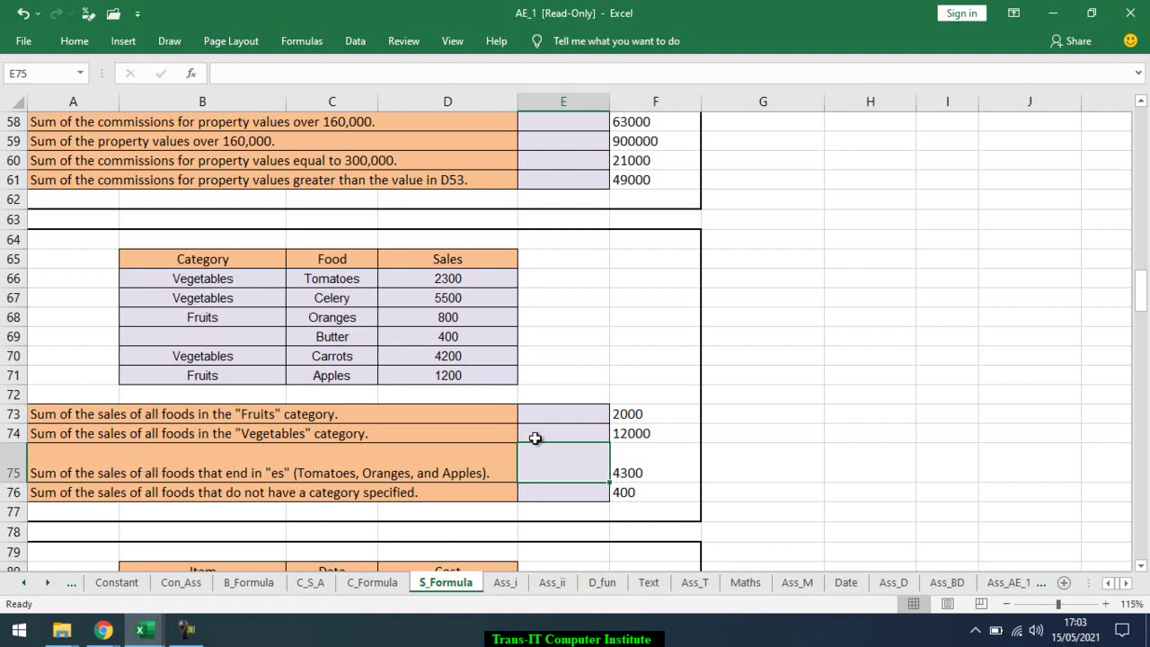
type("=sum")
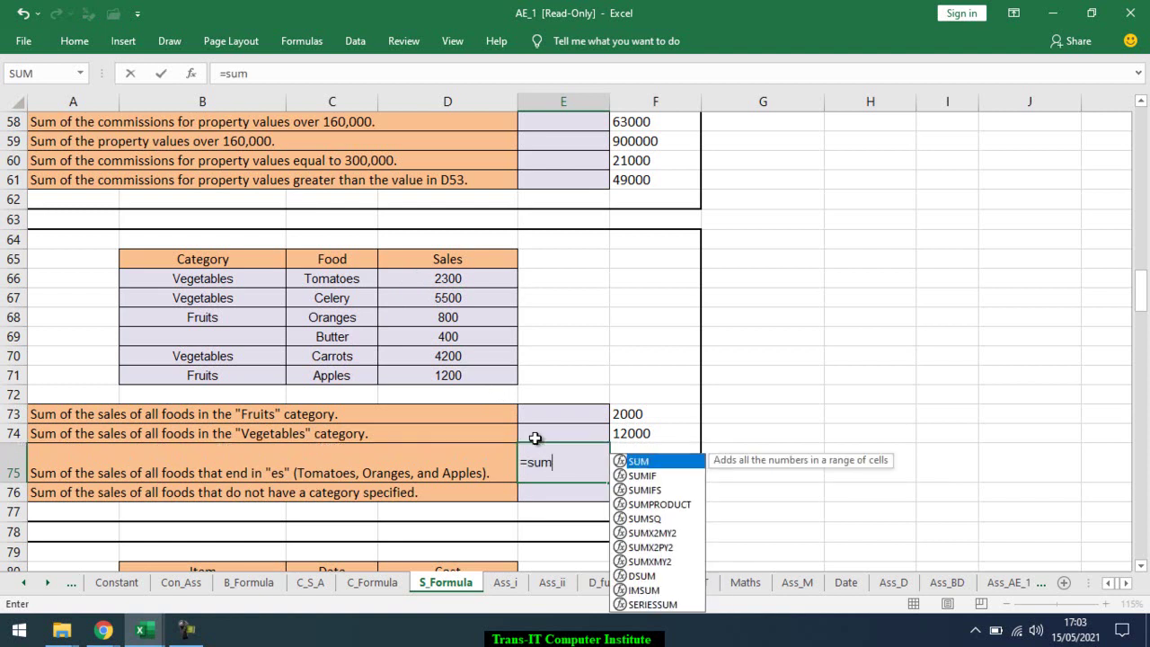
key("Down")
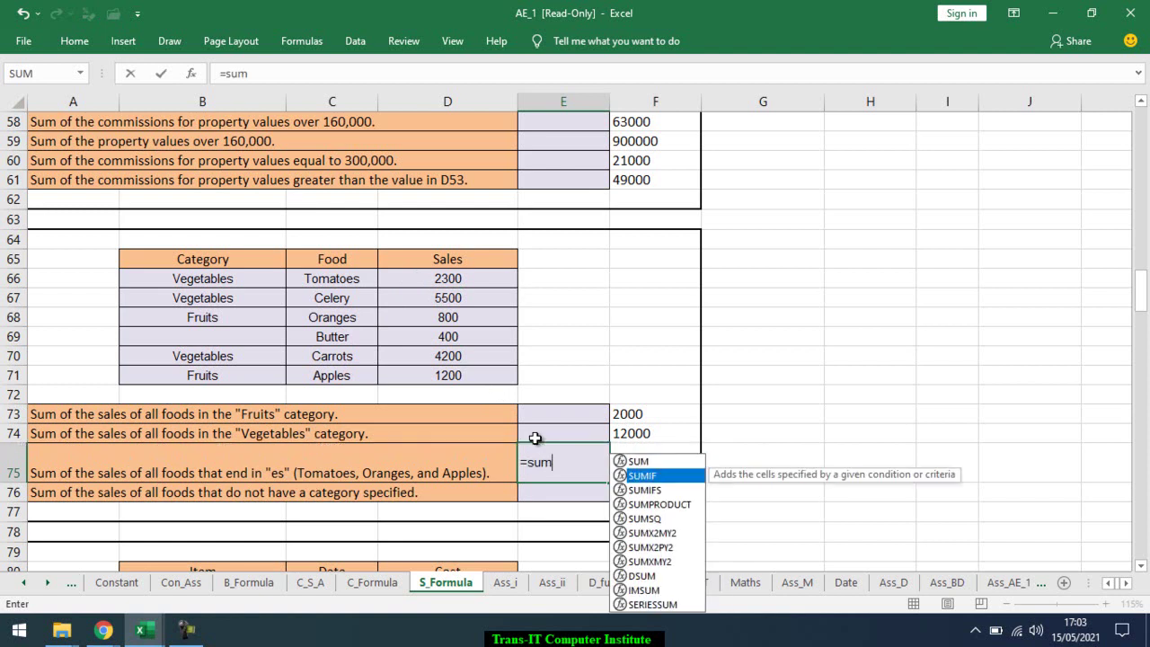
key("Tab")
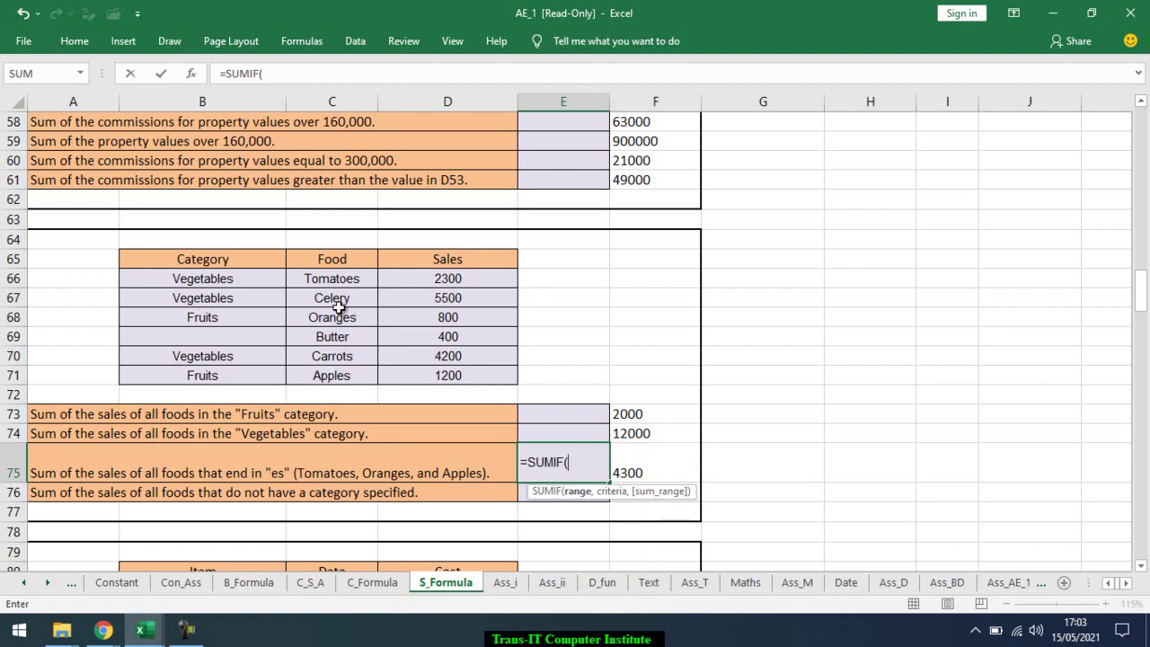
left_click_drag(342, 274, 348, 377)
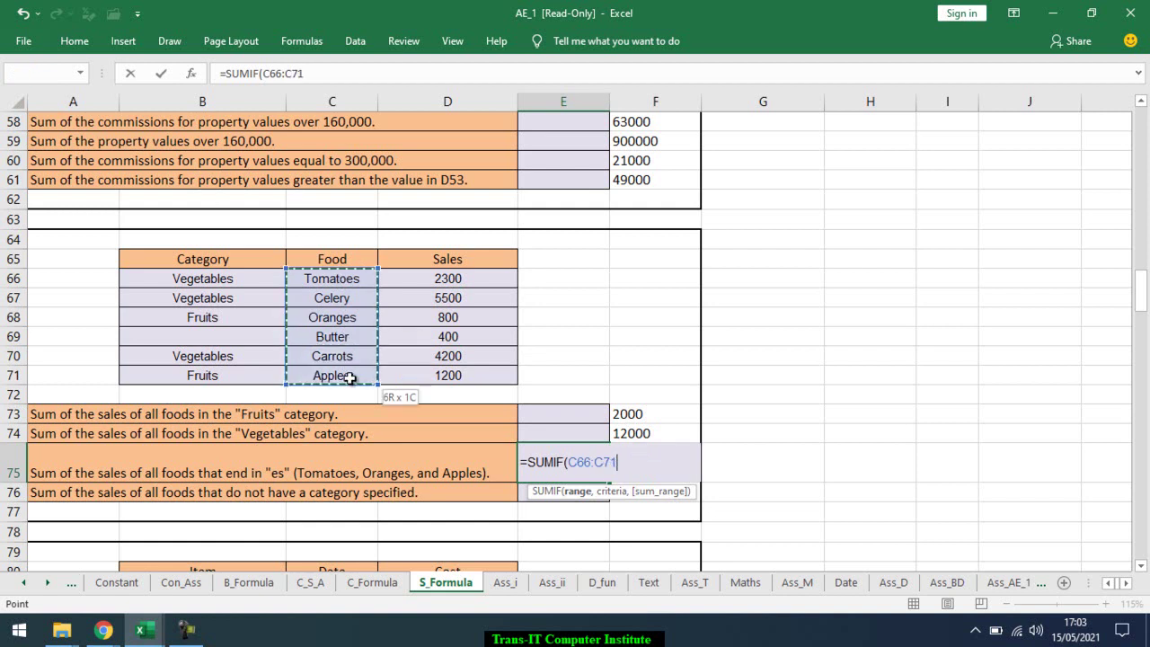
type(",\"*es")
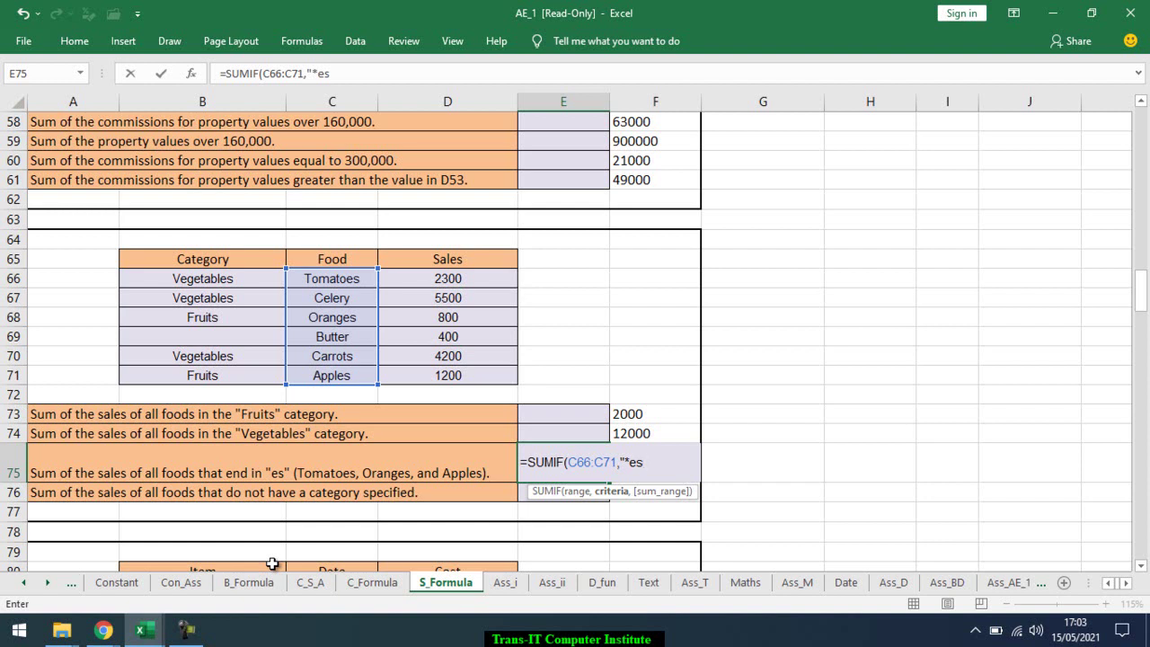
type(",")
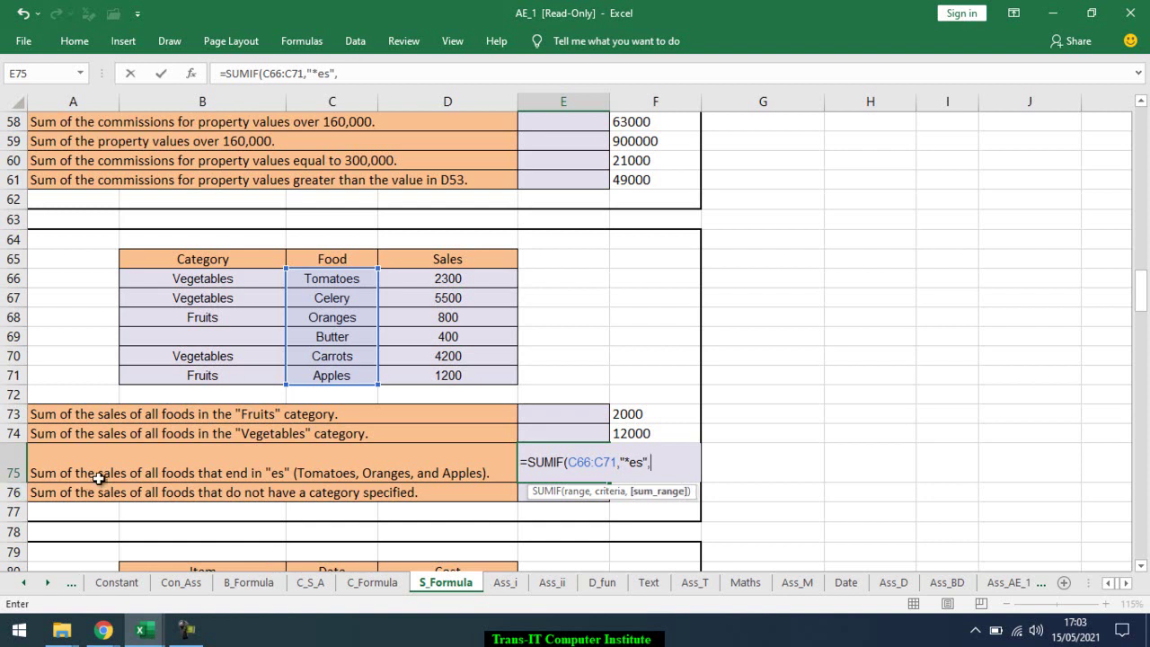
left_click(418, 279)
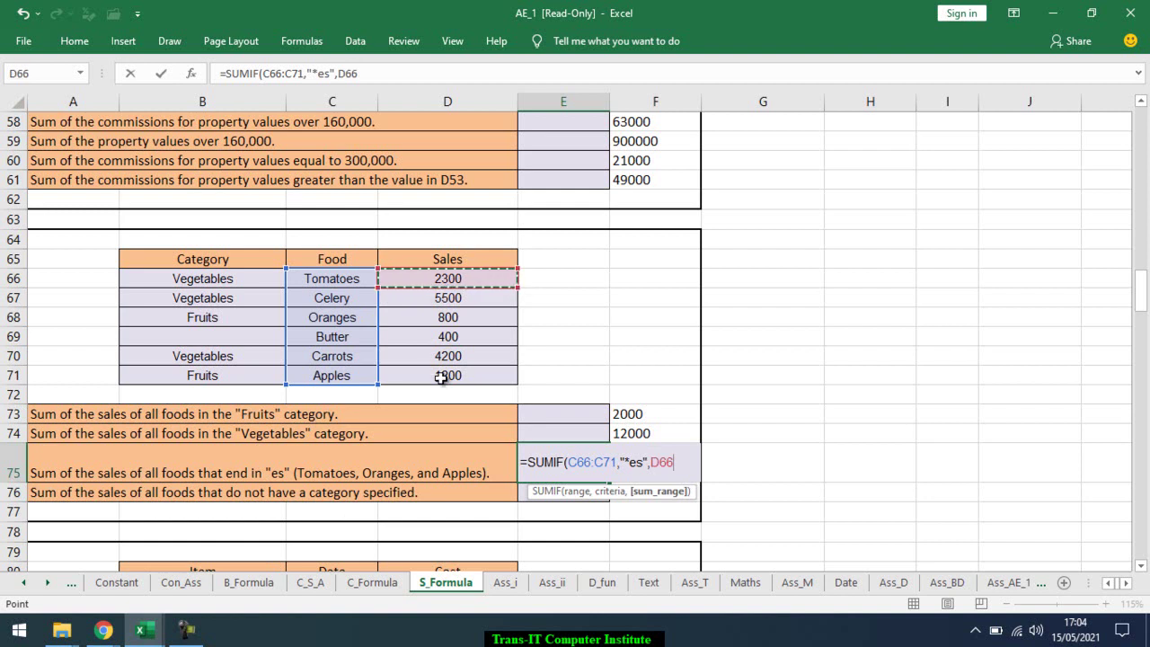
left_click_drag(441, 373, 442, 377)
key("ctrl+Return")
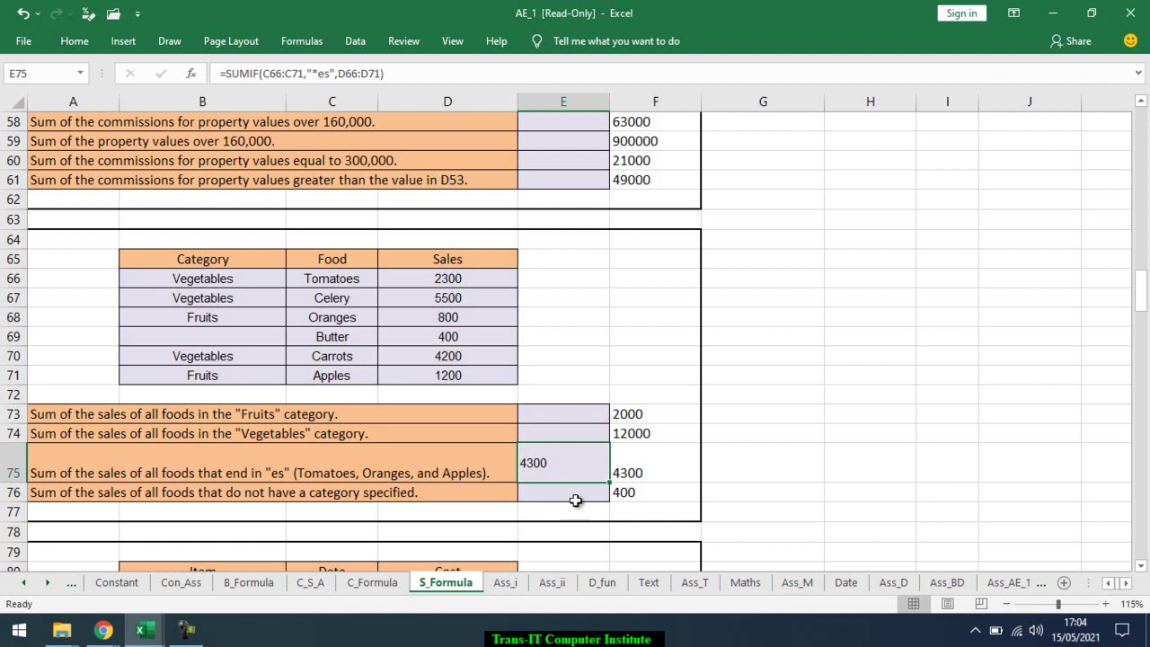
Re-check the E75 SUMIF formula's *es criterion and re-commit it, keeping 4300
double_click(563, 463)
left_click(629, 463)
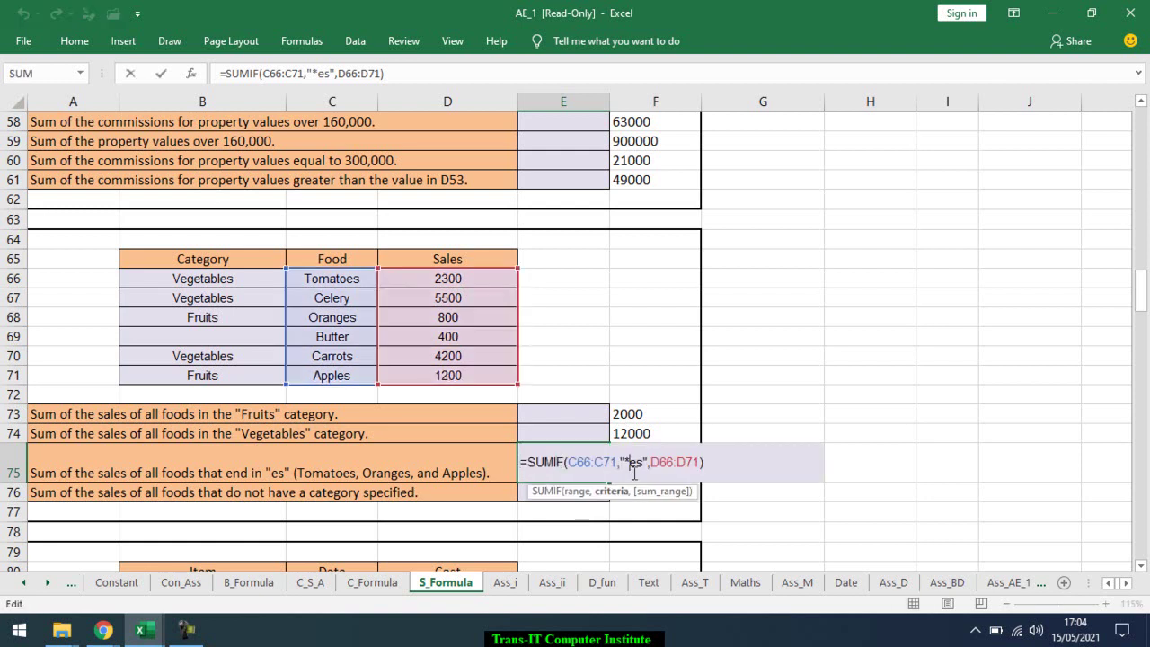
key("ctrl+Return")
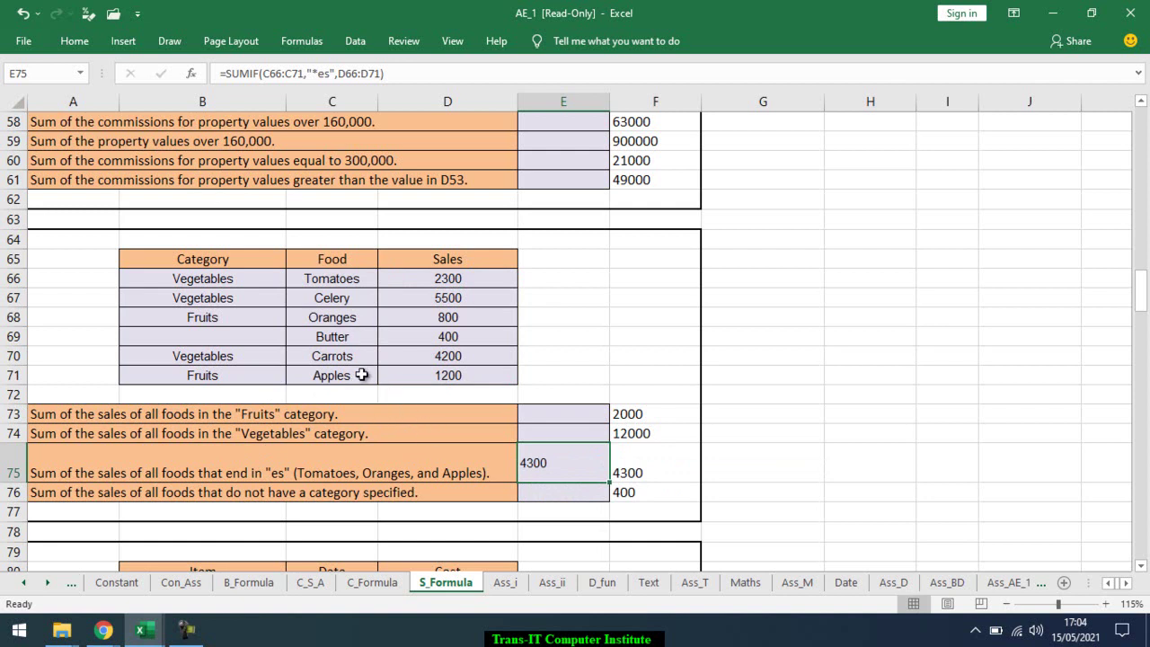
Enter =COUNTIF(C66:C71,"c*") in F71 to count foods starting with c
left_click(631, 378)
type("=")
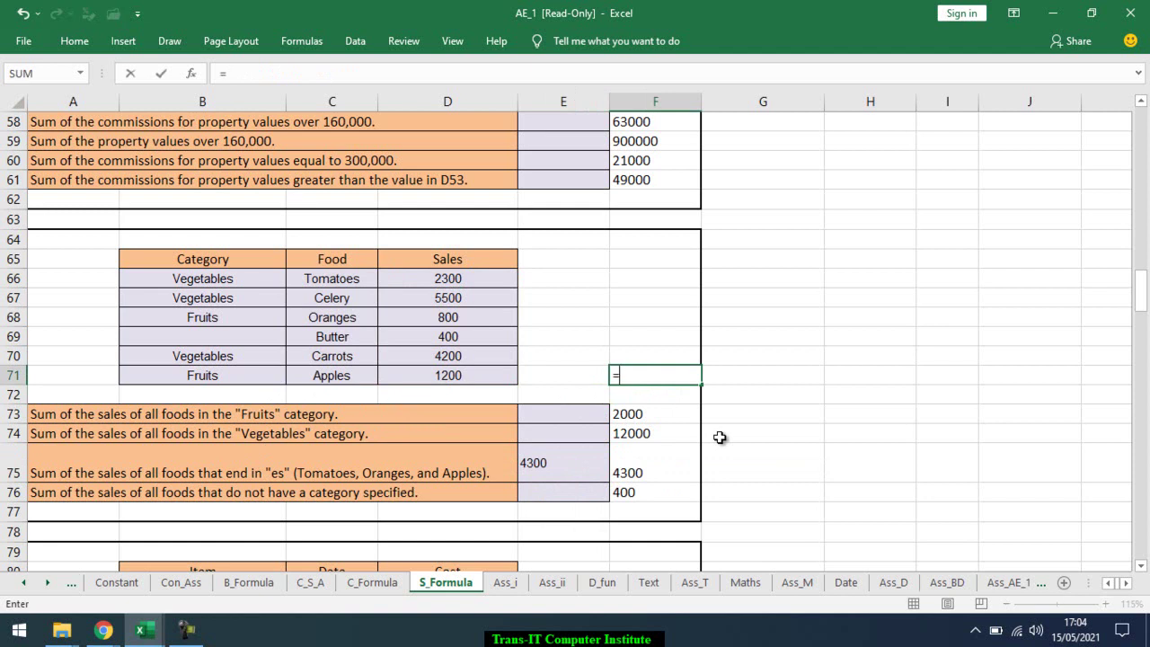
type("coun")
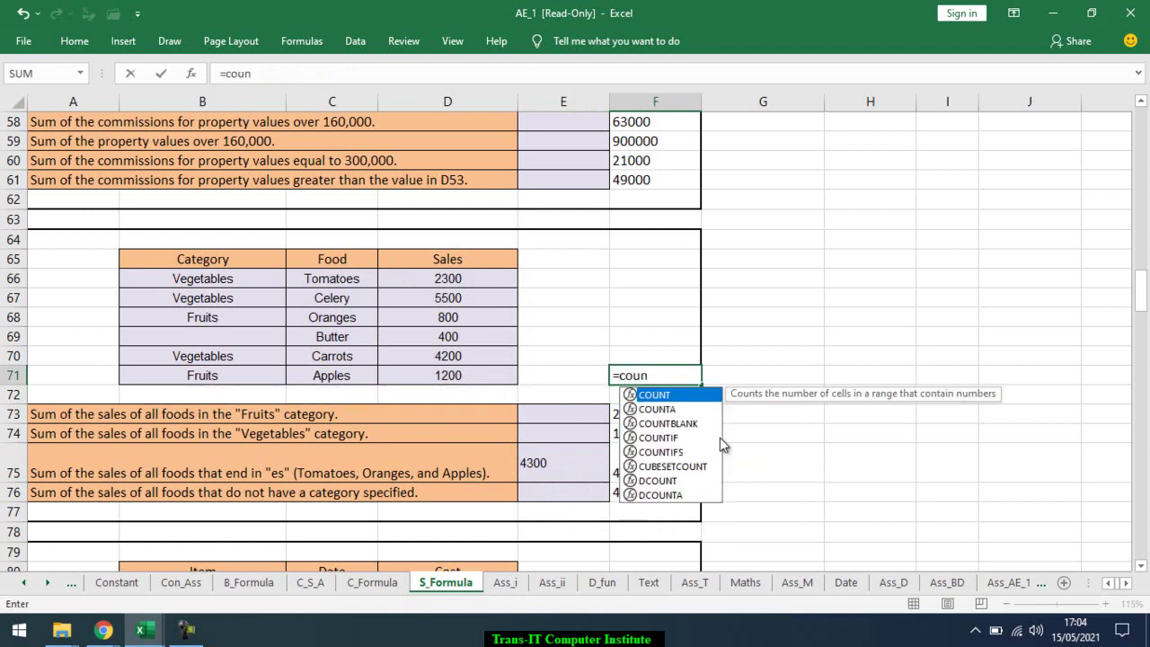
key("Down")
key("Down")
key("Down")
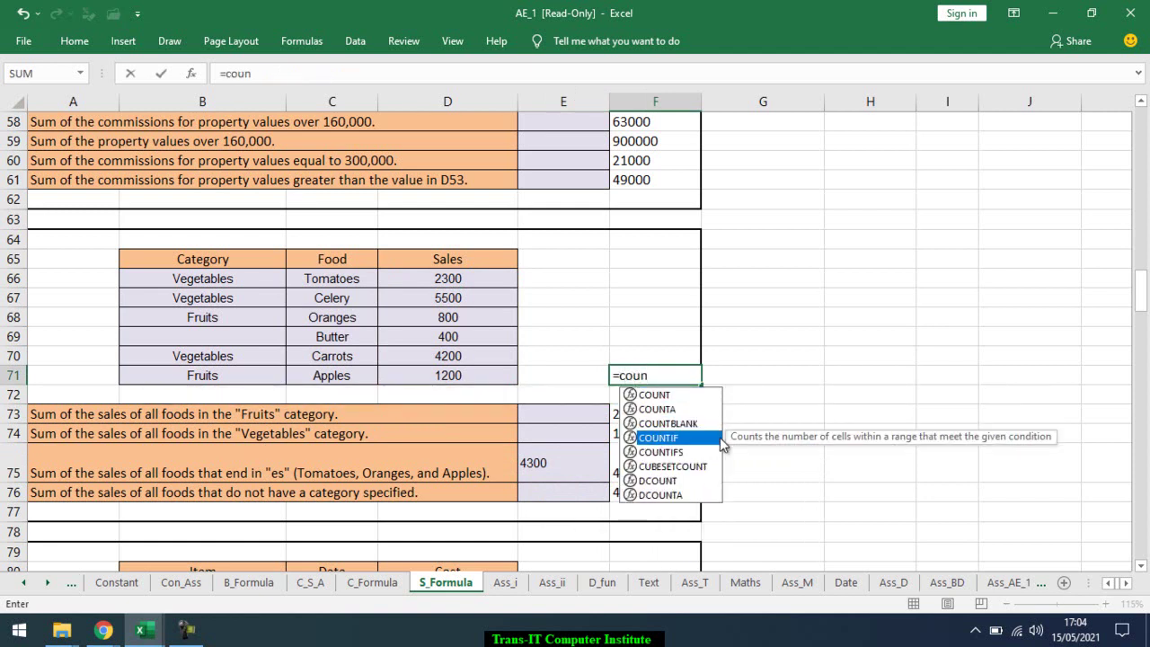
double_click(719, 438)
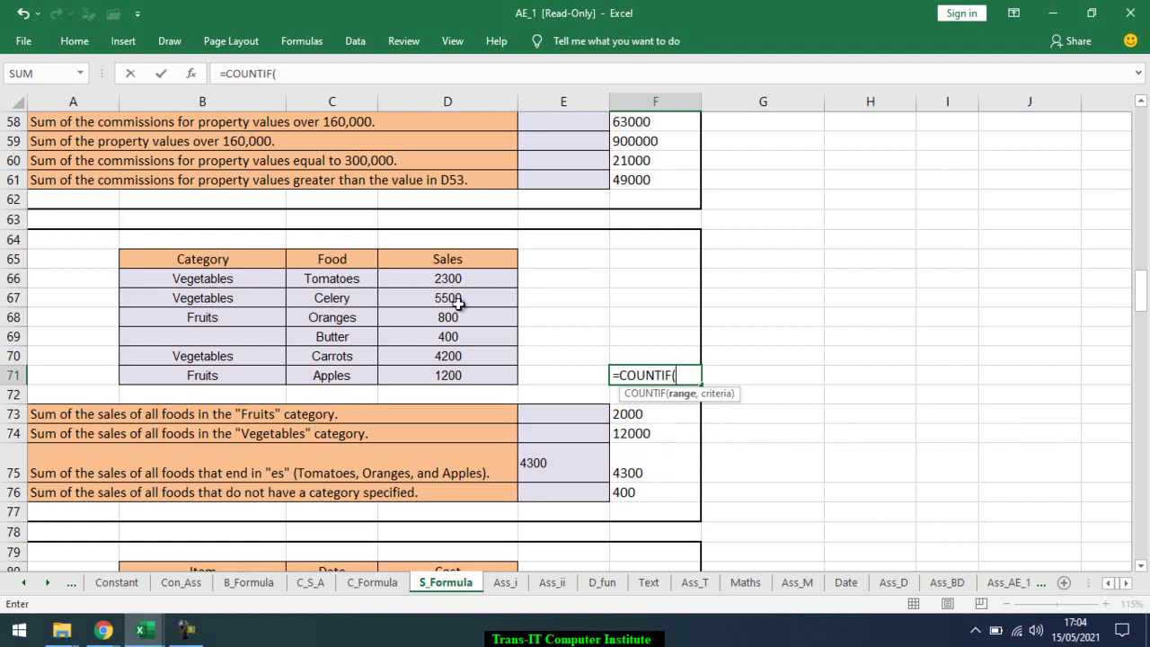
left_click_drag(362, 279, 355, 374)
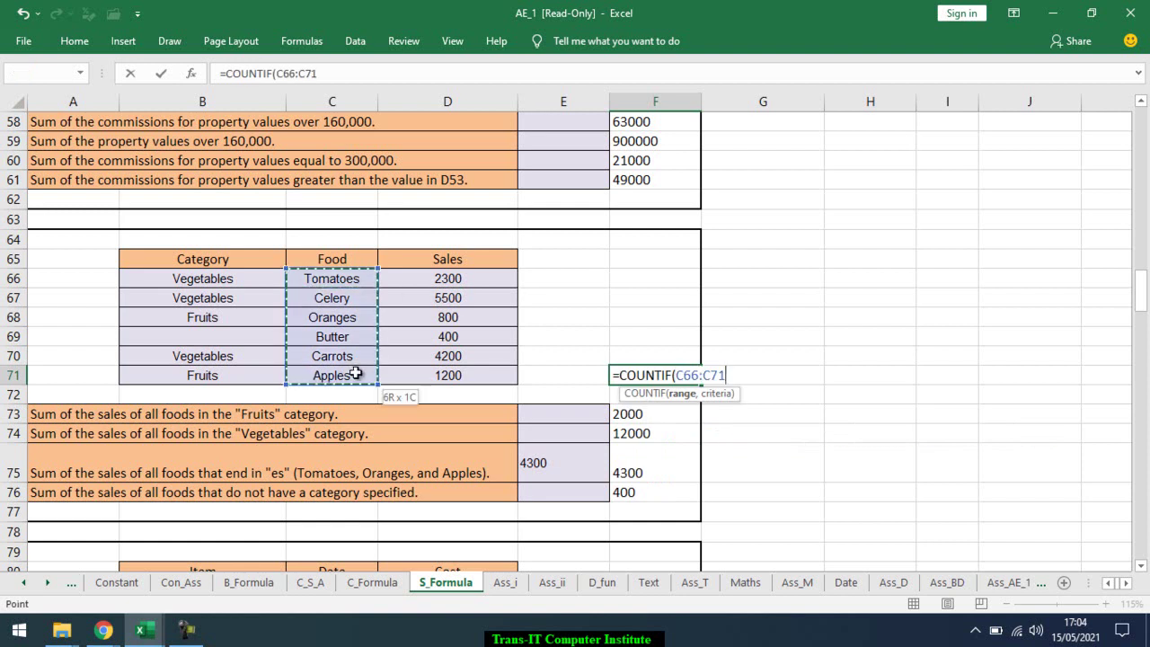
type(",\"c*")
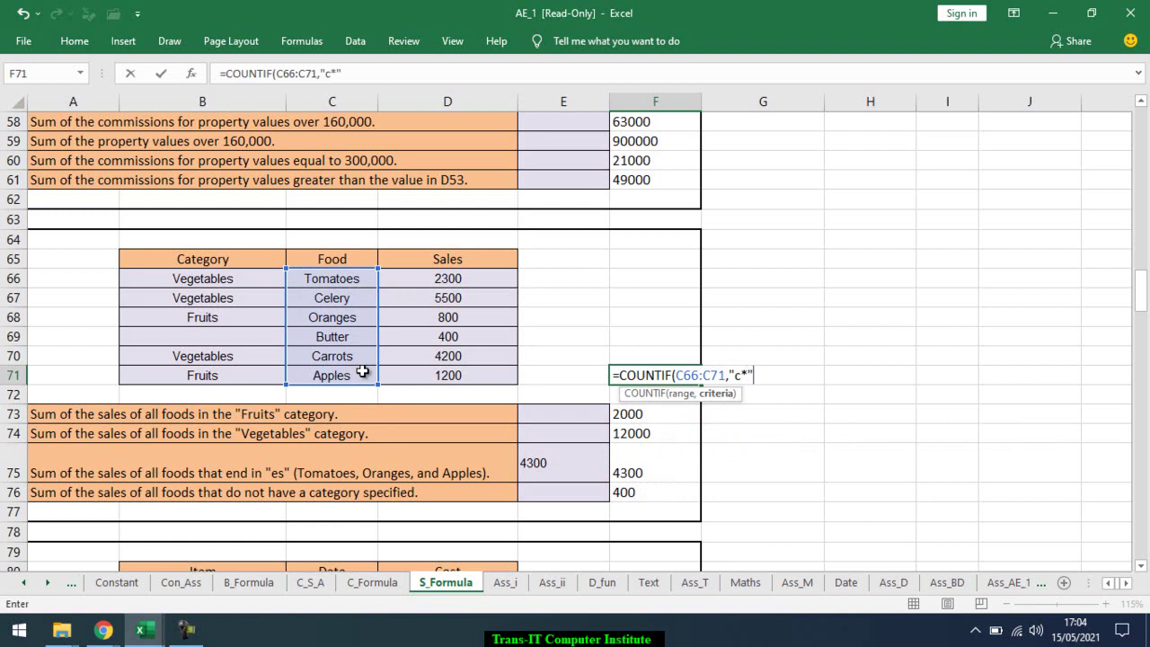
key("Return")
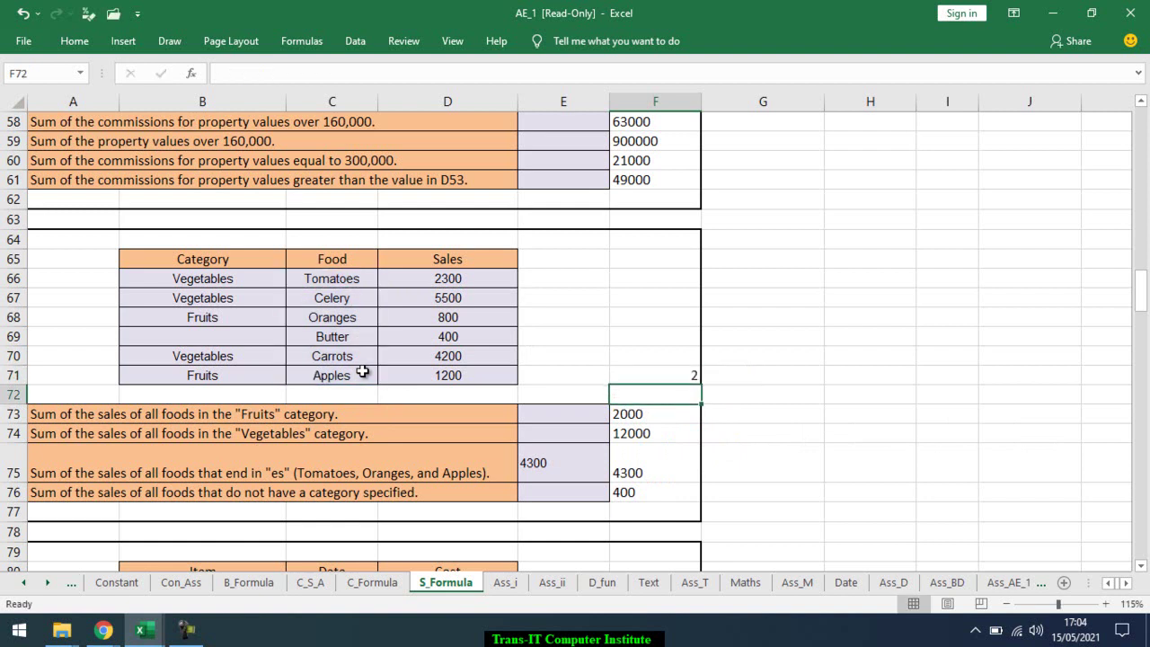
Reopen the F71 COUNTIF formula to review its c* criterion
key("Up")
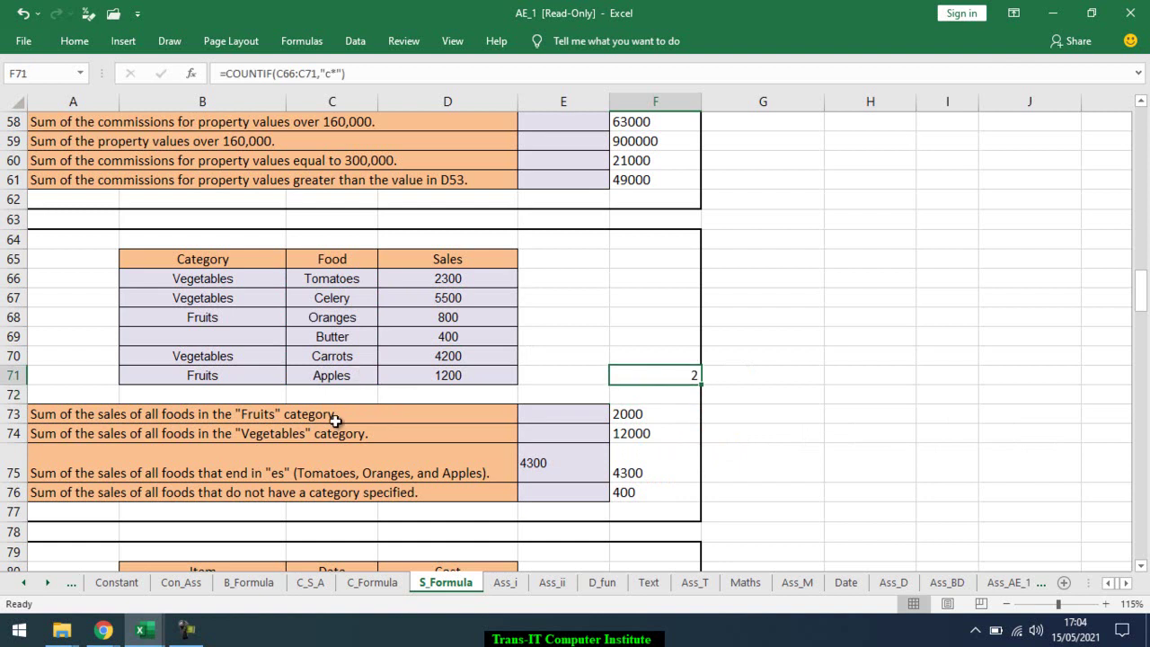
double_click(657, 377)
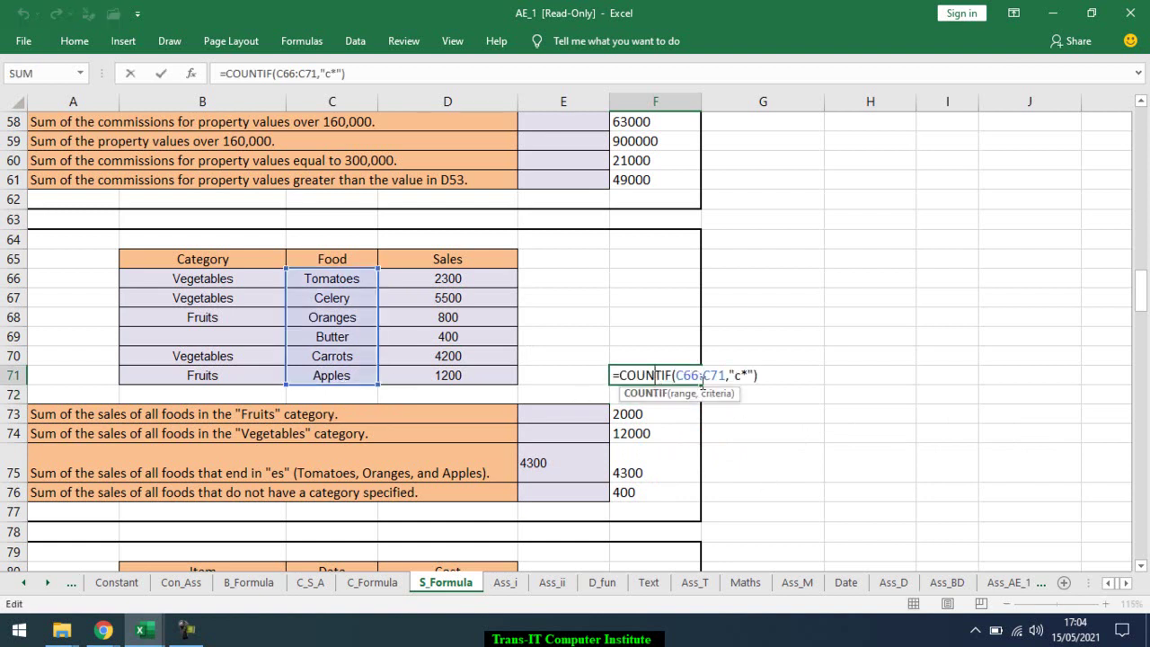
double_click(738, 378)
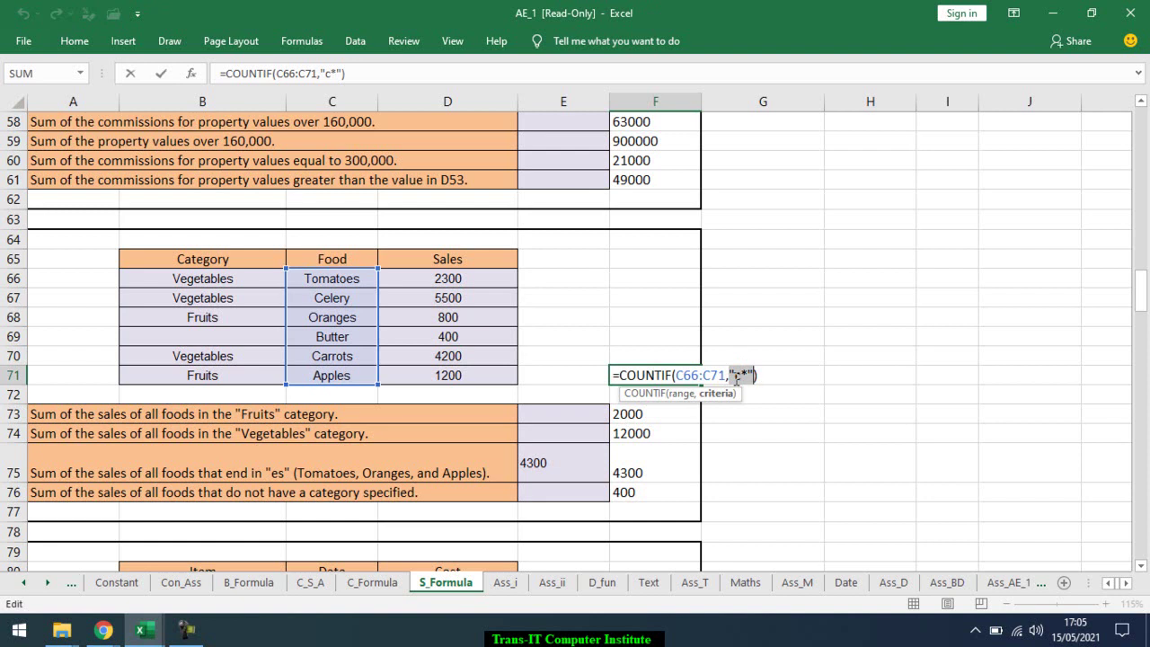
key("ctrl+Return")
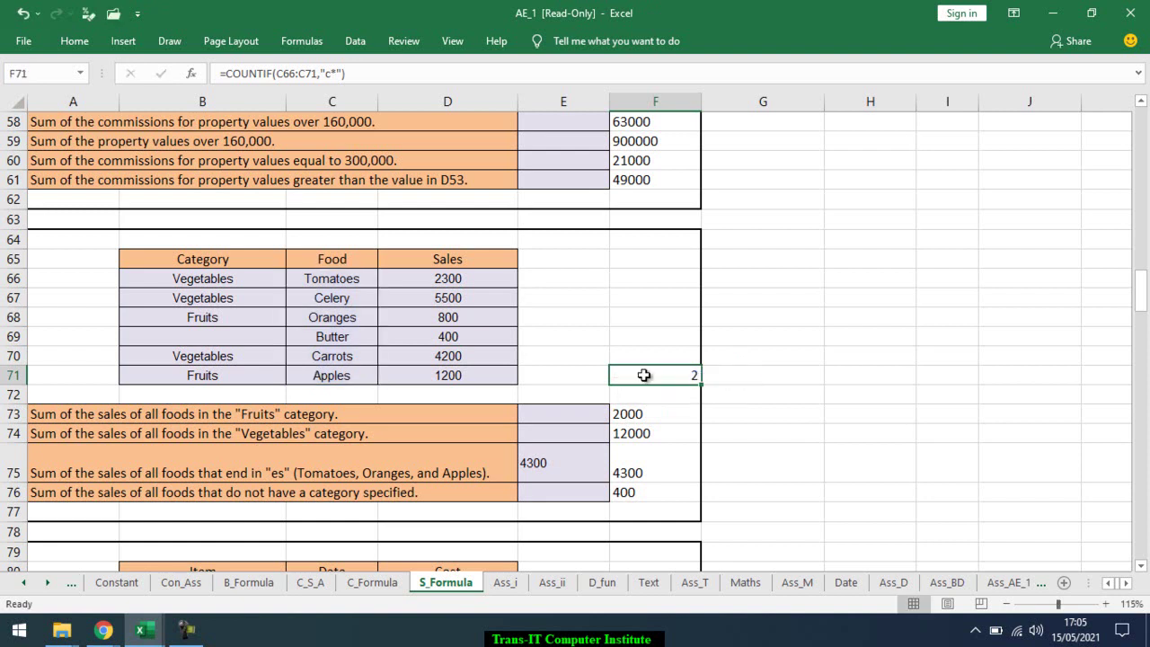
scroll(644, 374, "down", 2)
scroll(643, 375, "down", 1)
scroll(643, 374, "down", 3)
scroll(643, 375, "down", 1)
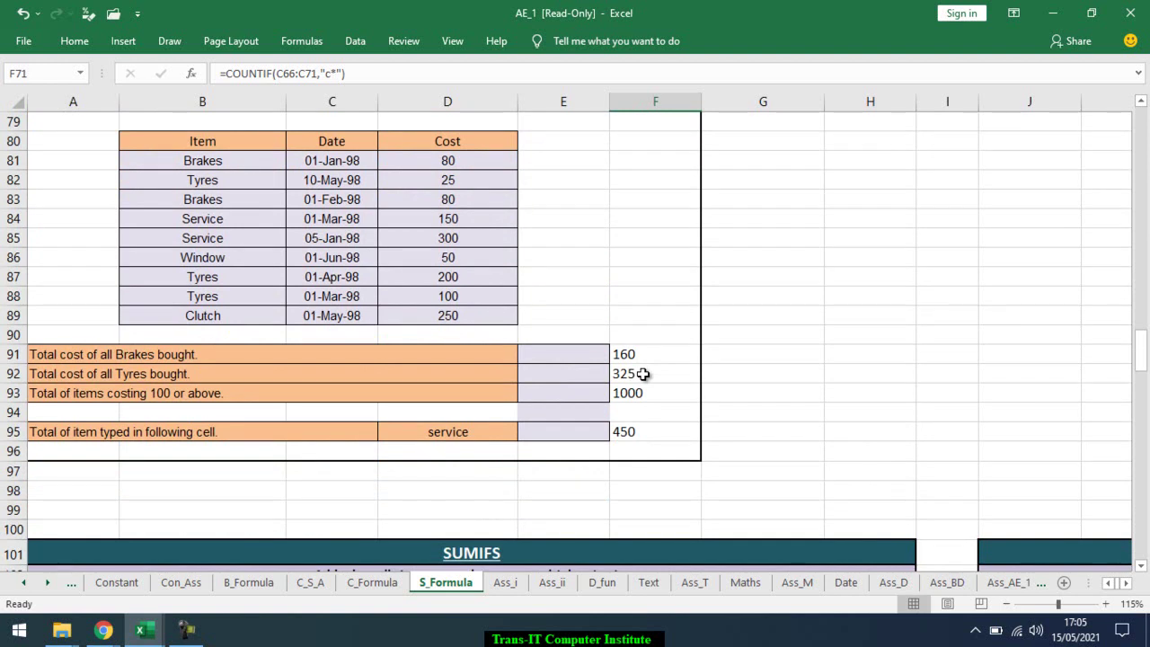
scroll(643, 375, "down", 2)
scroll(643, 374, "down", 2)
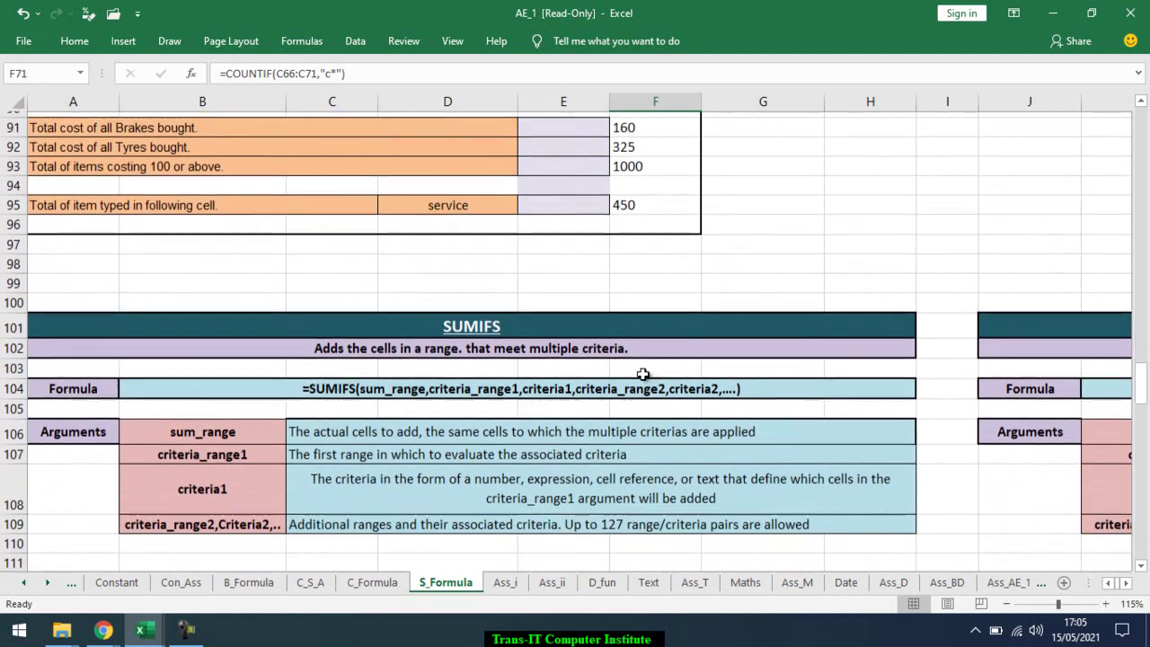
scroll(643, 374, "down", 3)
scroll(643, 375, "down", 2)
scroll(643, 374, "down", 1)
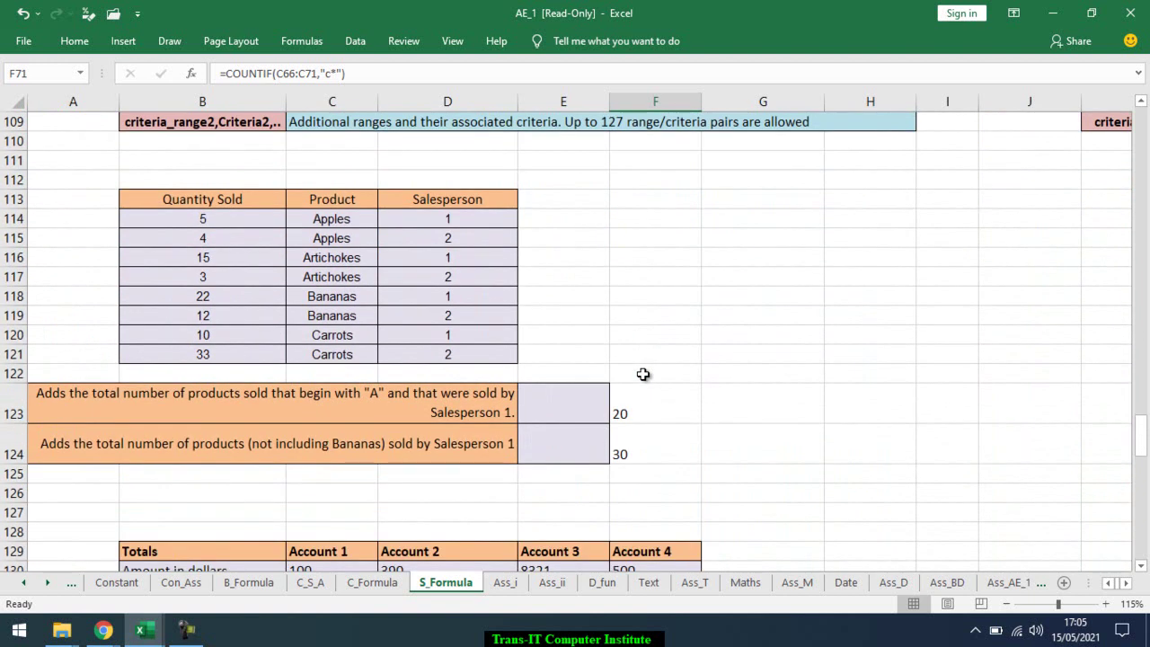
left_click(117, 414)
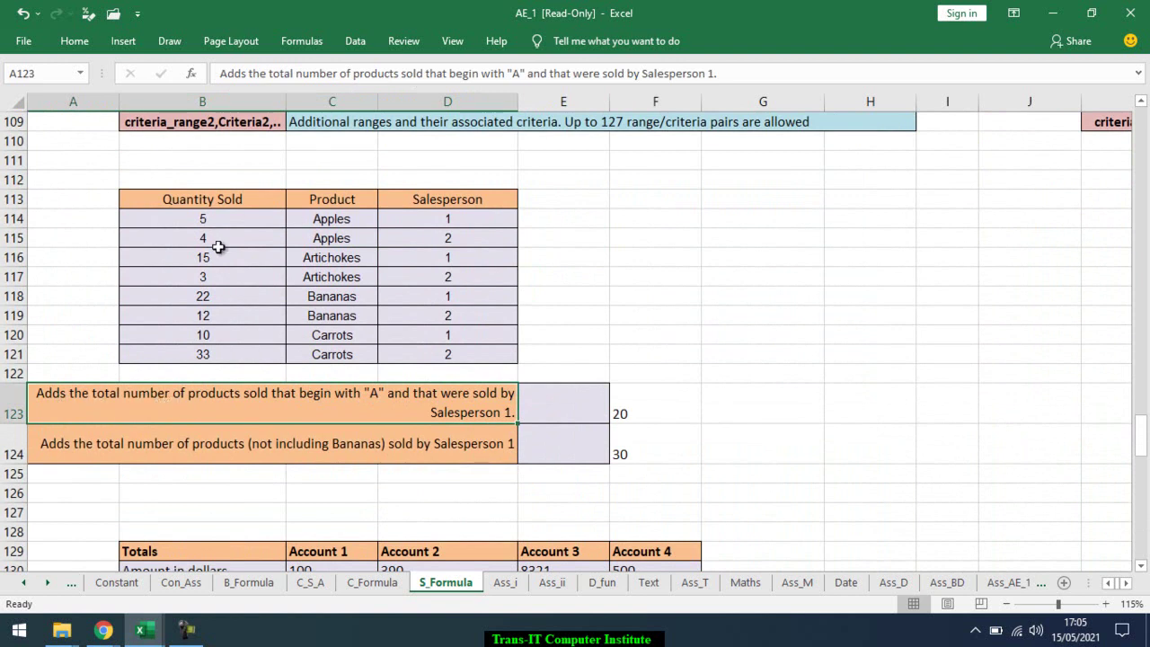
scroll(382, 244, "down", 2)
scroll(382, 244, "down", 3)
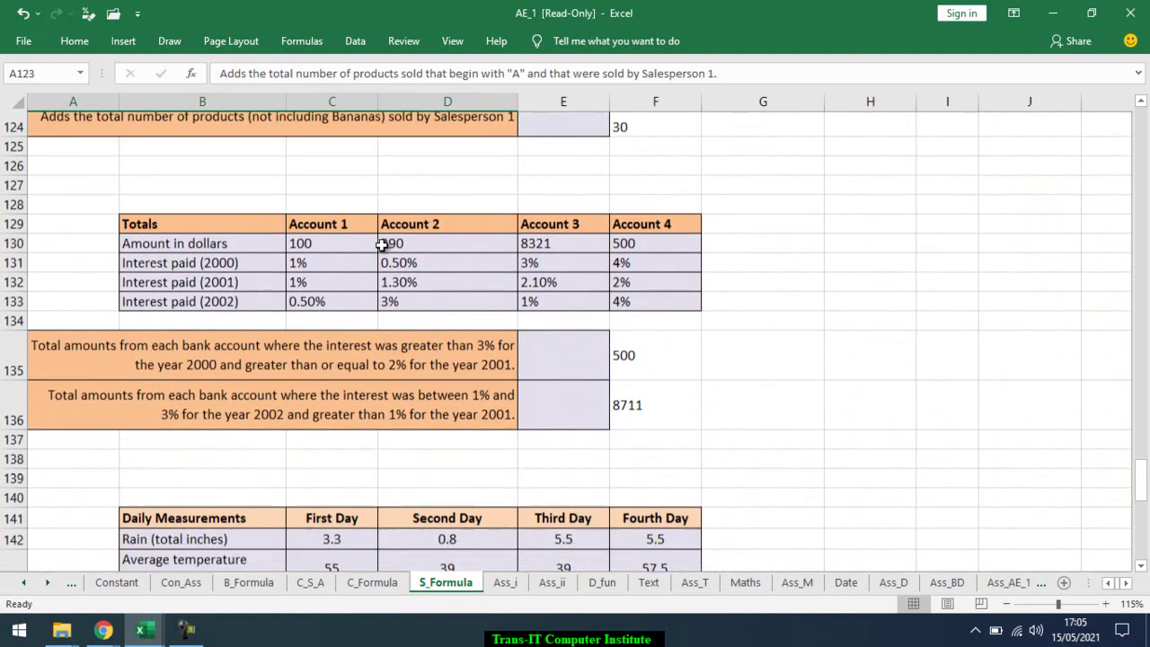
scroll(381, 244, "down", 1)
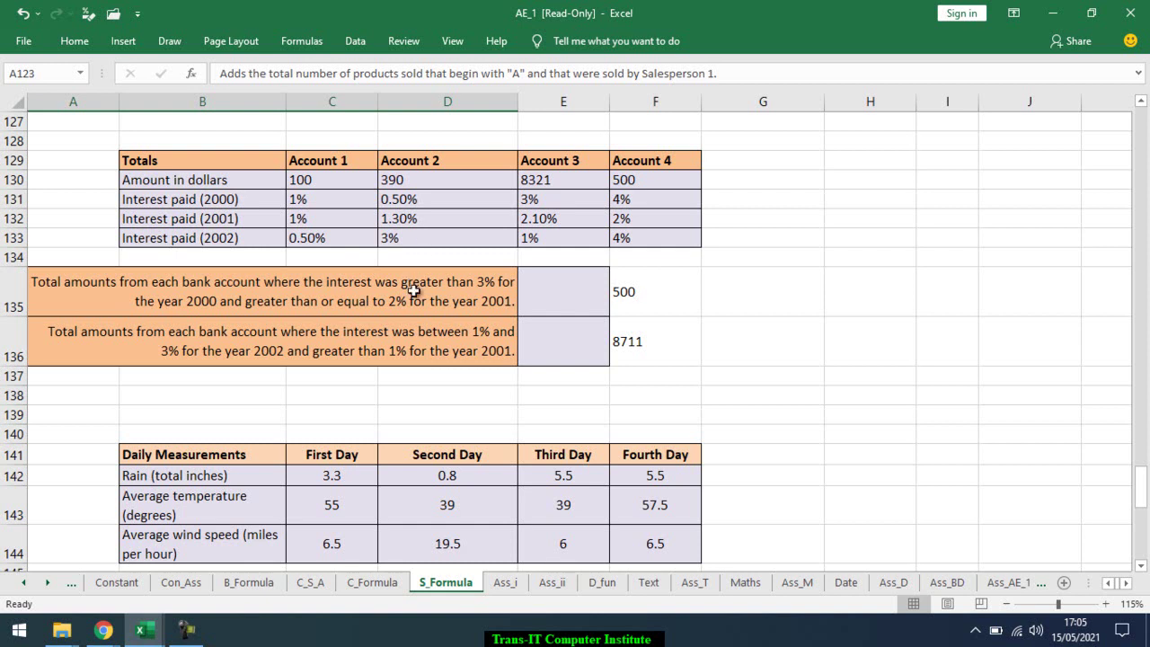
scroll(413, 296, "down", 3)
scroll(413, 296, "down", 2)
scroll(413, 296, "down", 1)
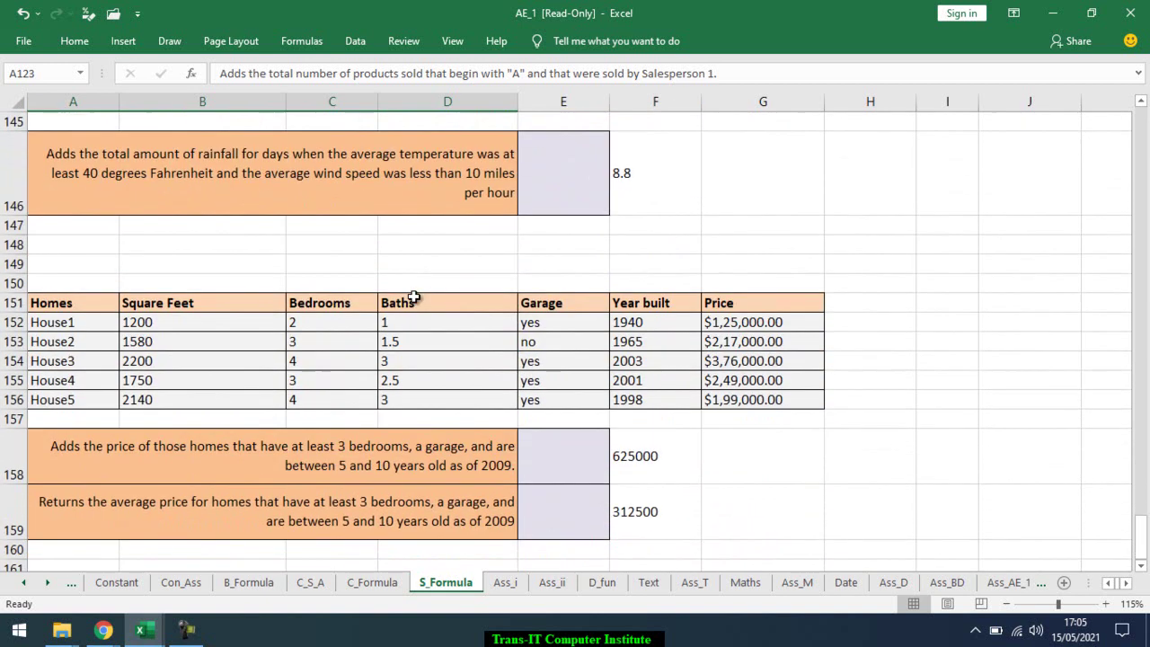
scroll(413, 296, "down", 2)
scroll(413, 296, "up", 9)
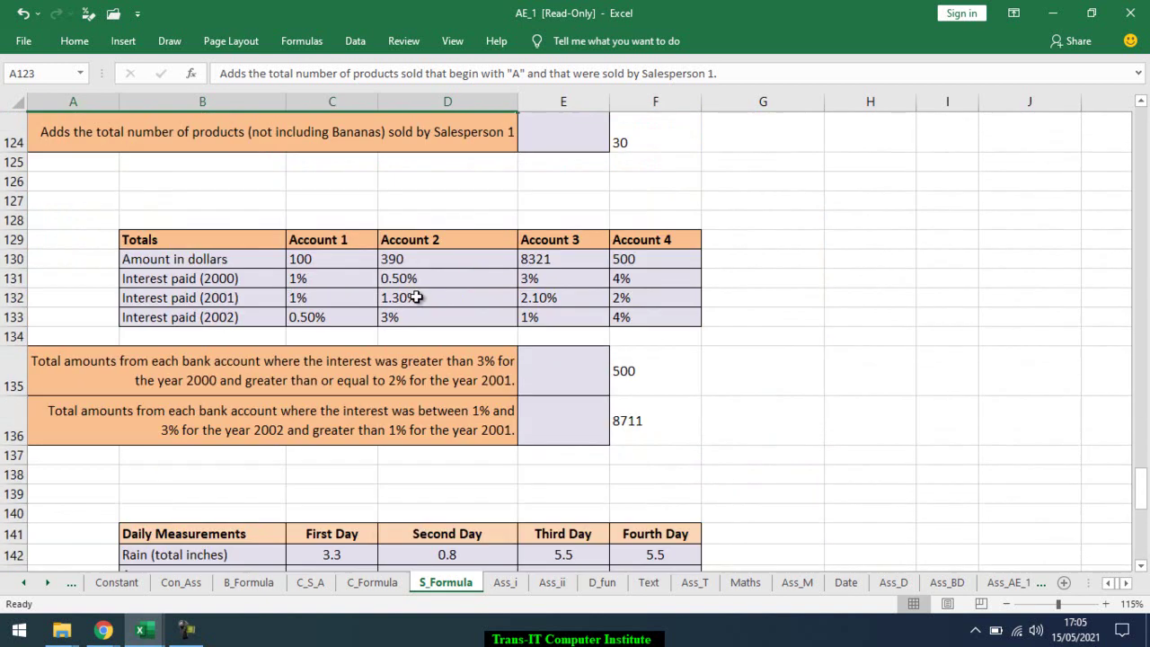
scroll(413, 296, "up", 8)
scroll(416, 297, "up", 7)
scroll(416, 297, "up", 8)
scroll(416, 294, "up", 7)
scroll(419, 288, "up", 8)
scroll(418, 288, "up", 3)
scroll(418, 280, "down", 6)
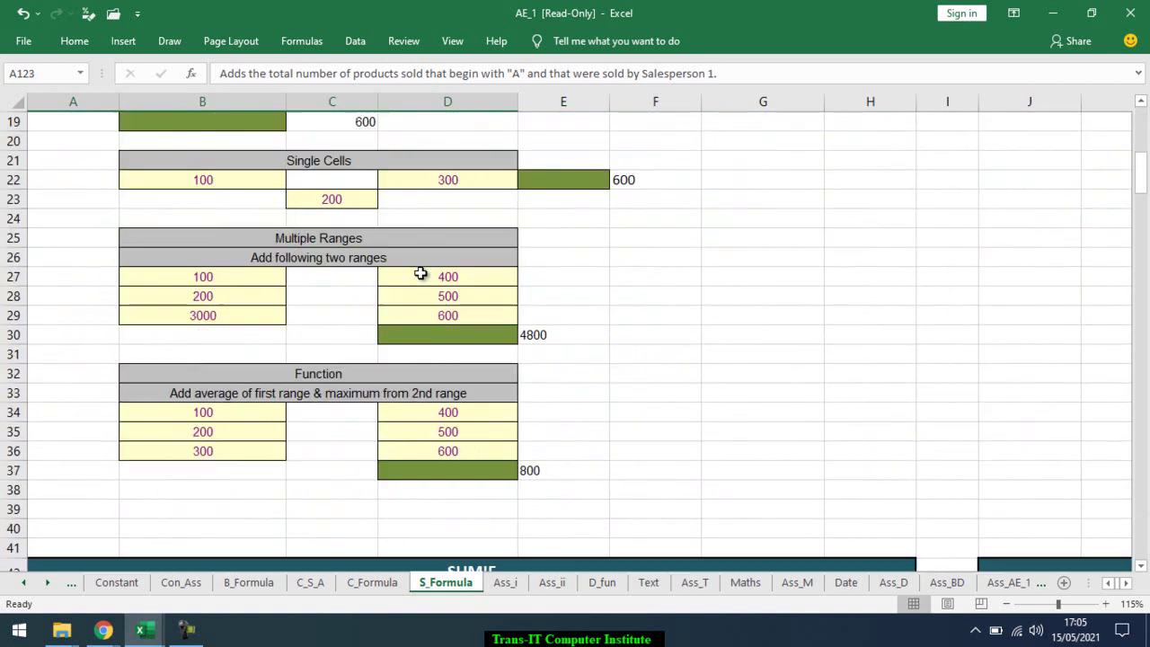
scroll(420, 273, "down", 5)
scroll(422, 269, "down", 7)
scroll(422, 269, "down", 8)
scroll(422, 269, "down", 7)
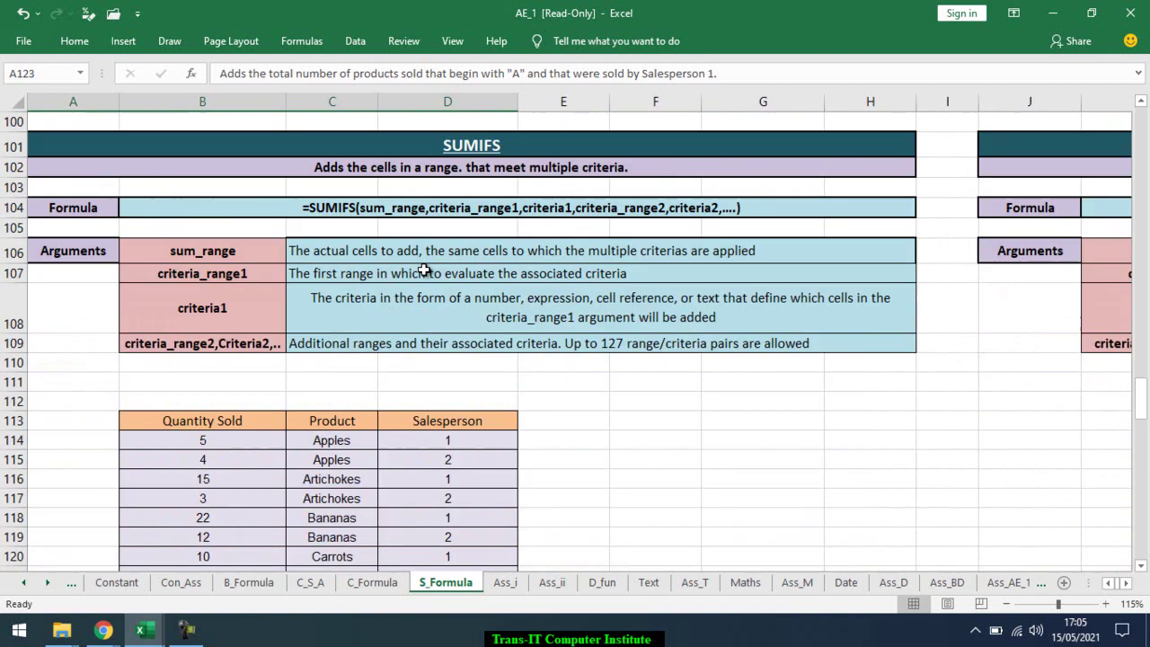
scroll(423, 269, "down", 1)
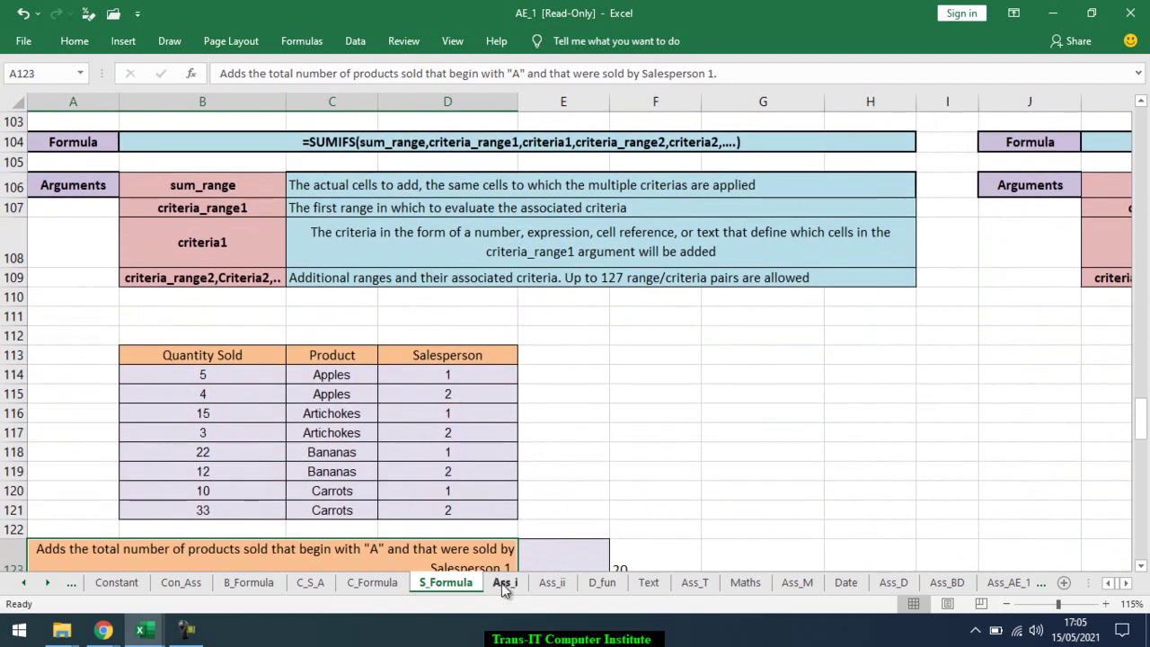
Switch to the Ass_i sheet and inspect the first student's Total, Average and Rank cells
left_click(505, 584)
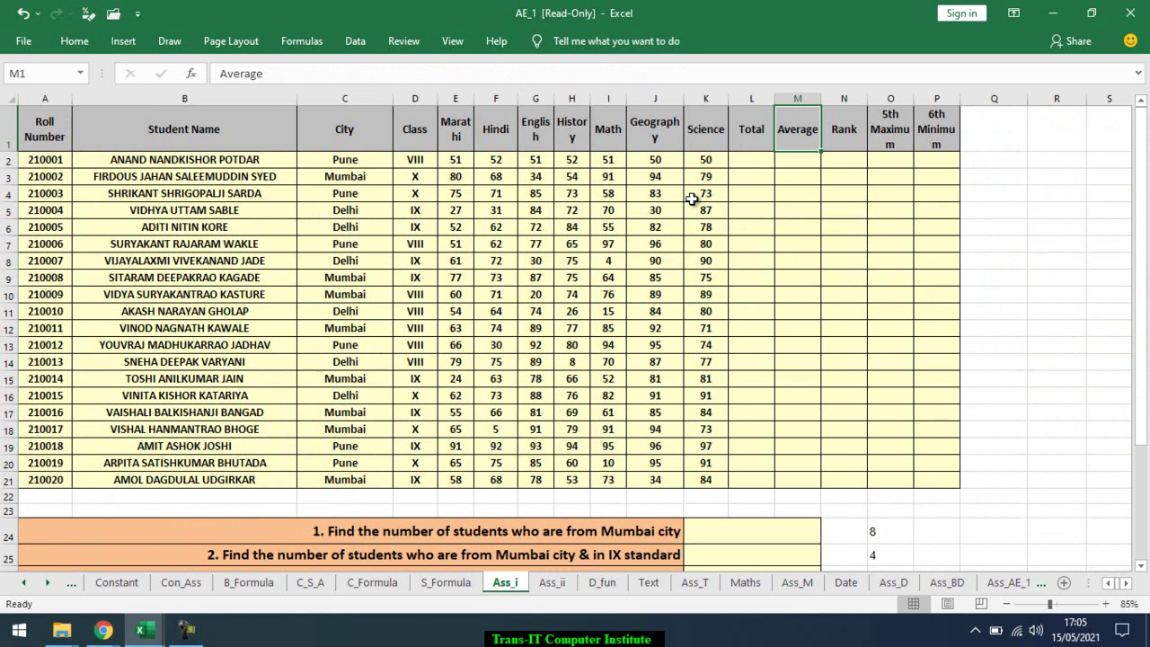
left_click(751, 161)
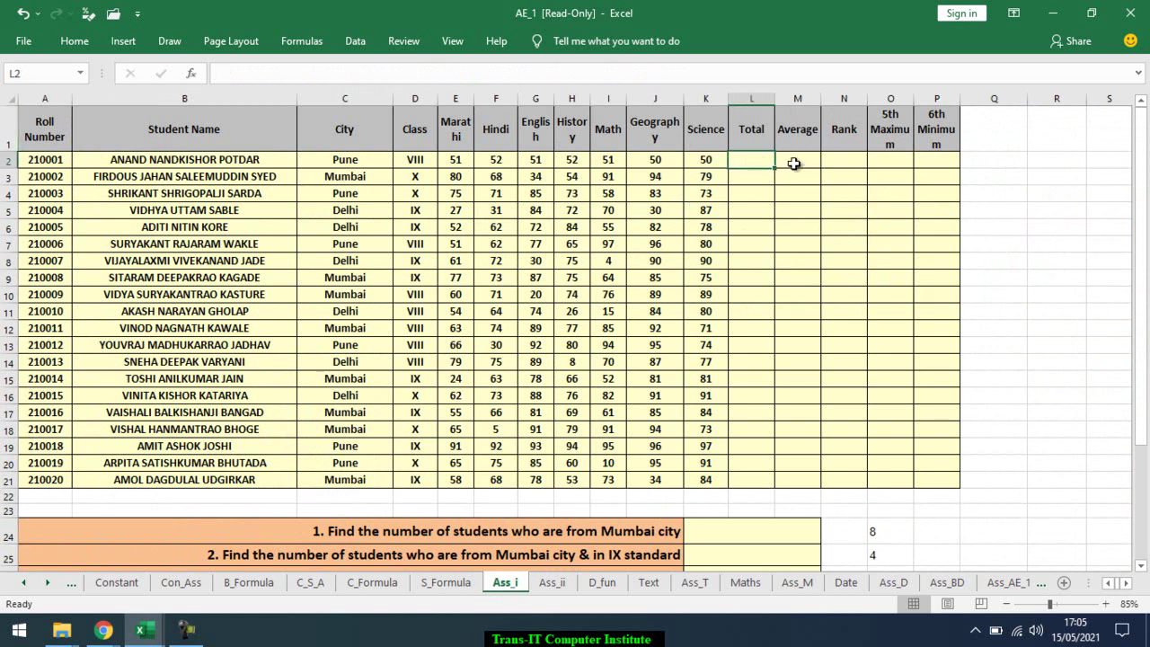
left_click(802, 160)
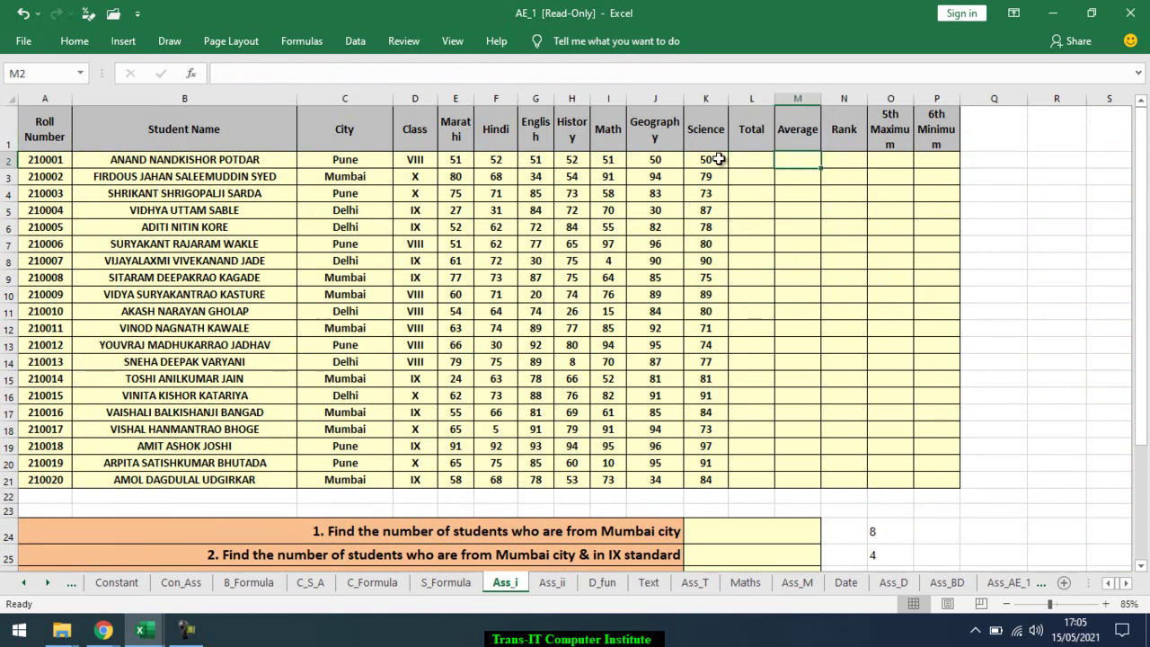
left_click(834, 159)
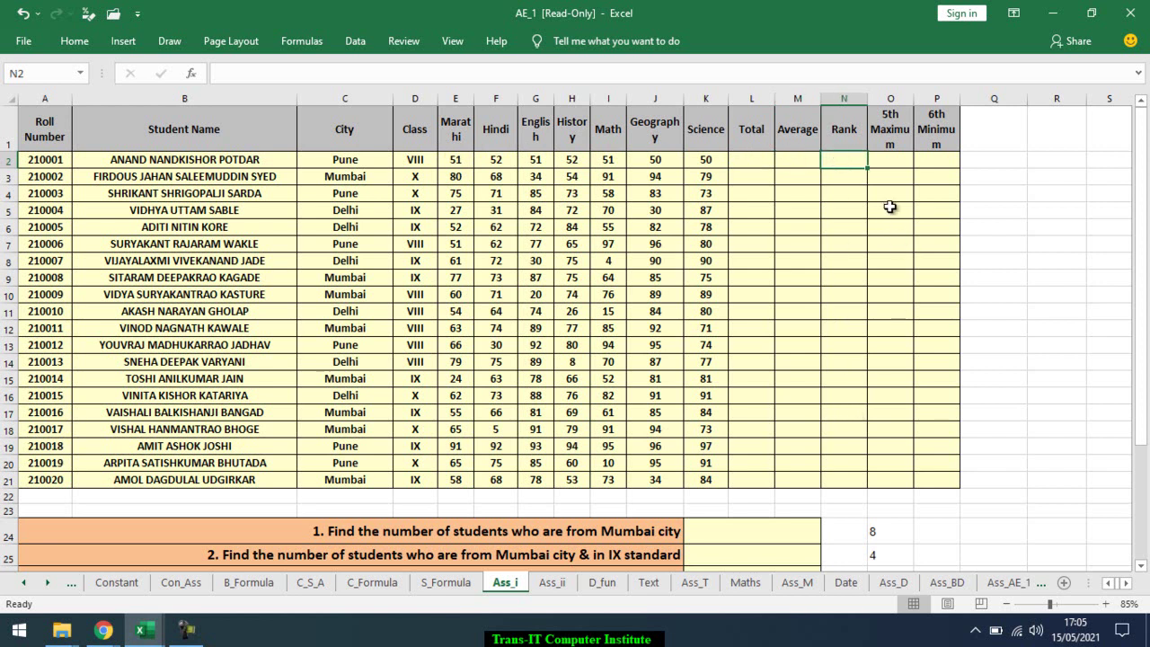
Inspect the 5th Maximum and 6th Minimum columns, then scroll down to the questions
left_click_drag(895, 180, 939, 481)
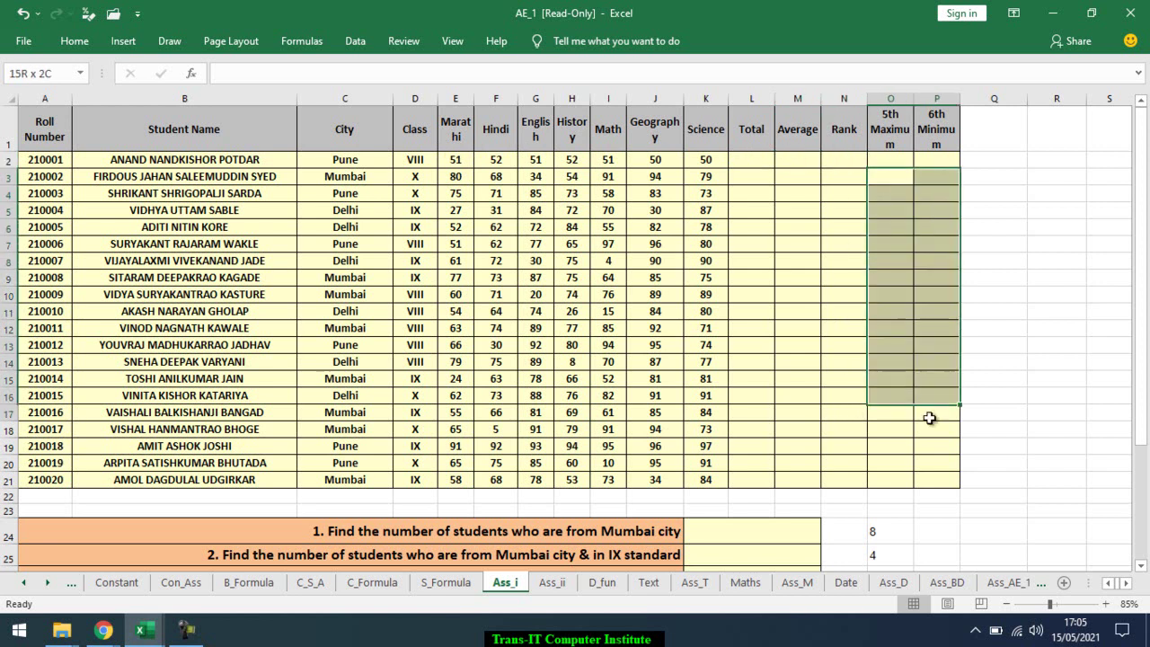
left_click(891, 161)
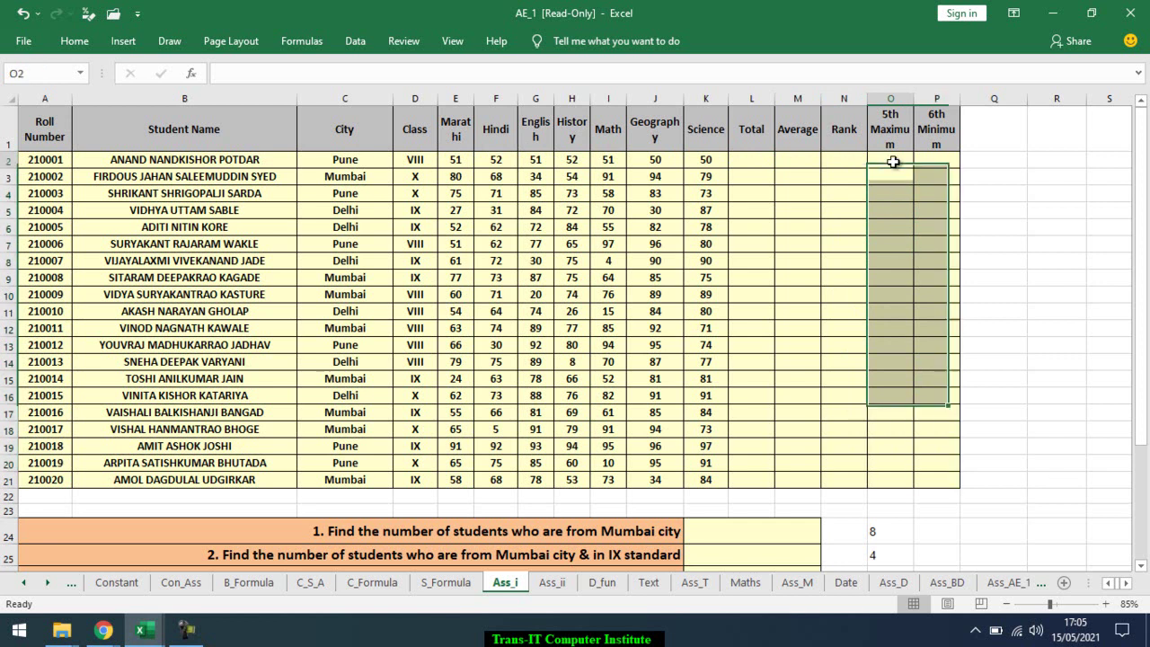
left_click(939, 159)
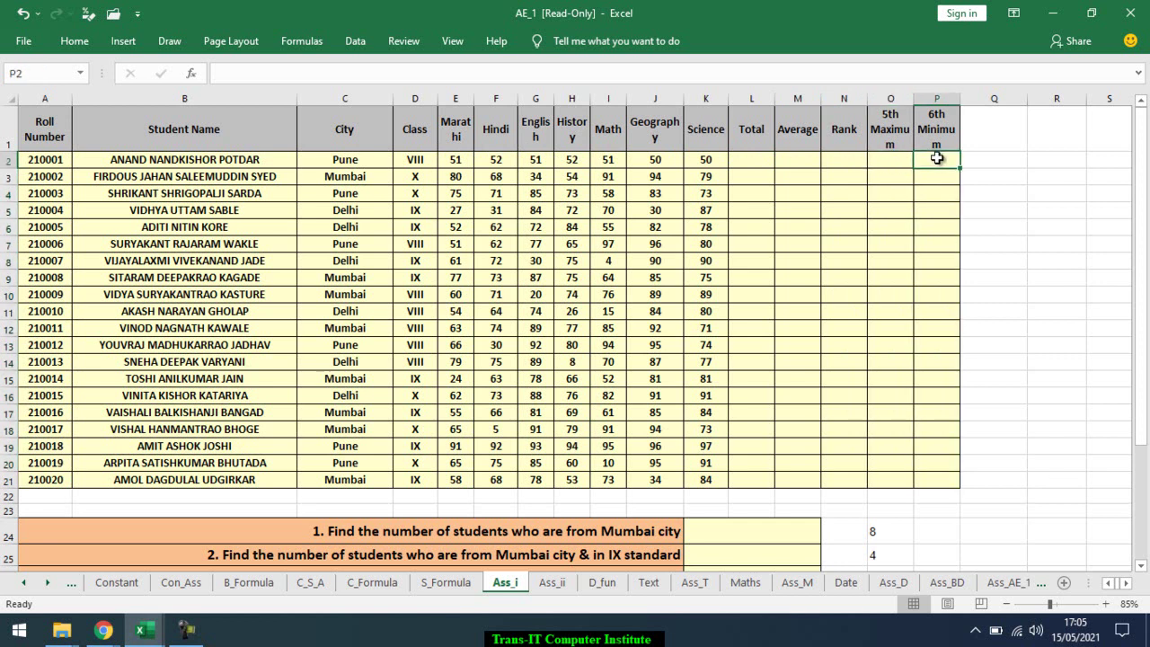
scroll(794, 245, "down", 1)
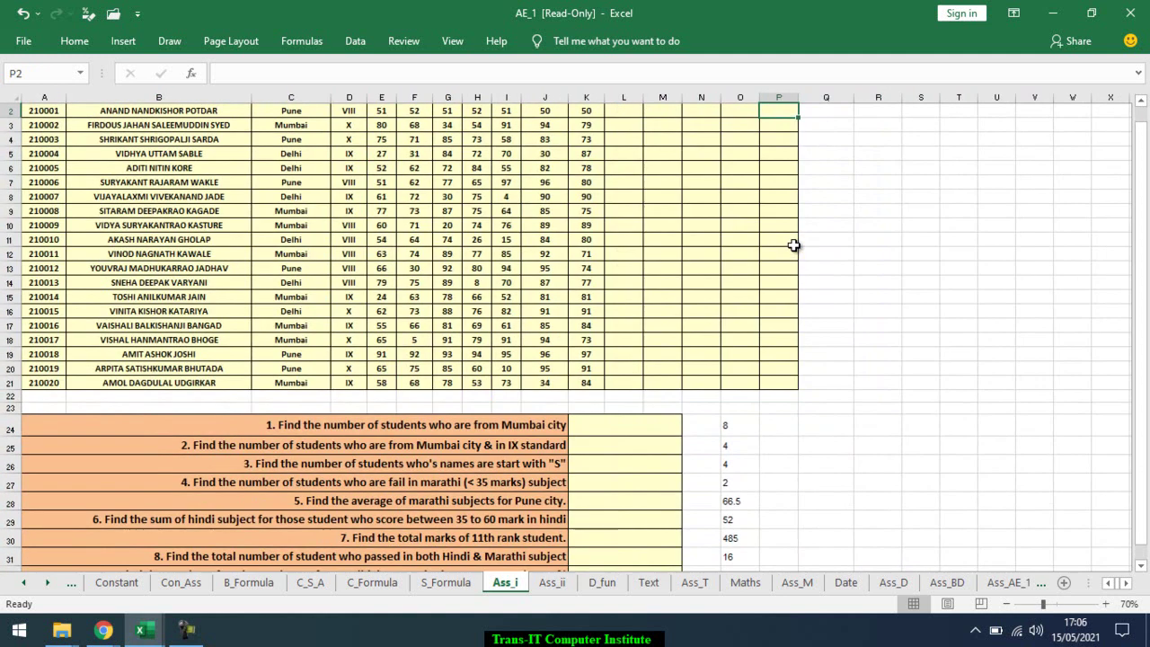
scroll(779, 250, "down", 2)
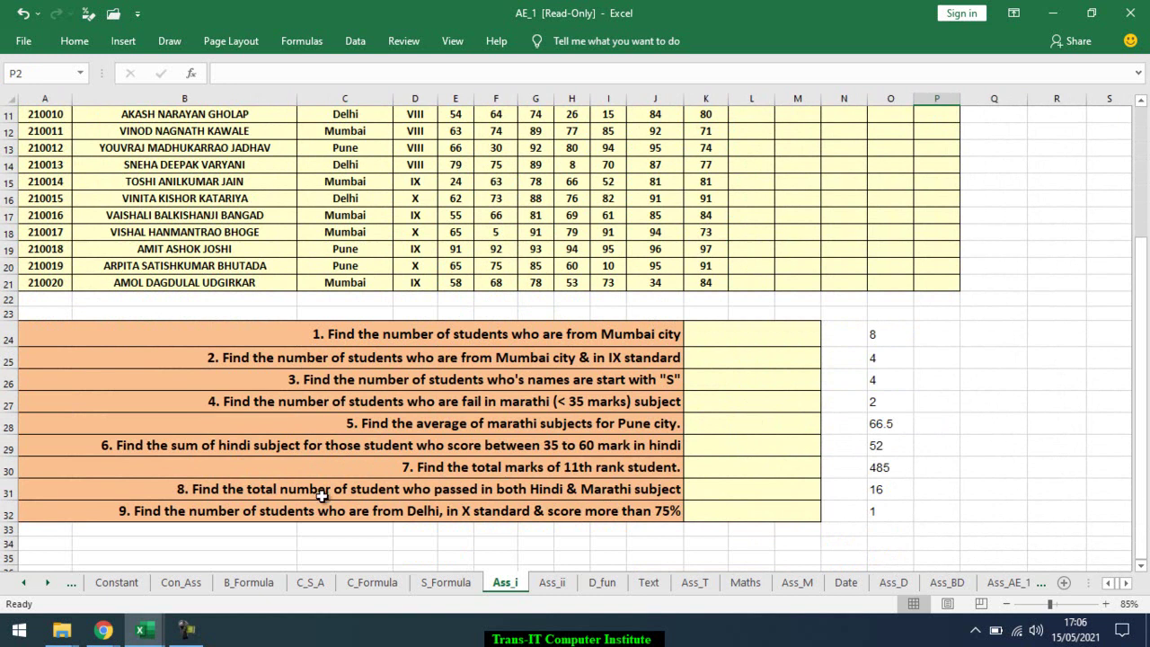
left_click(274, 509)
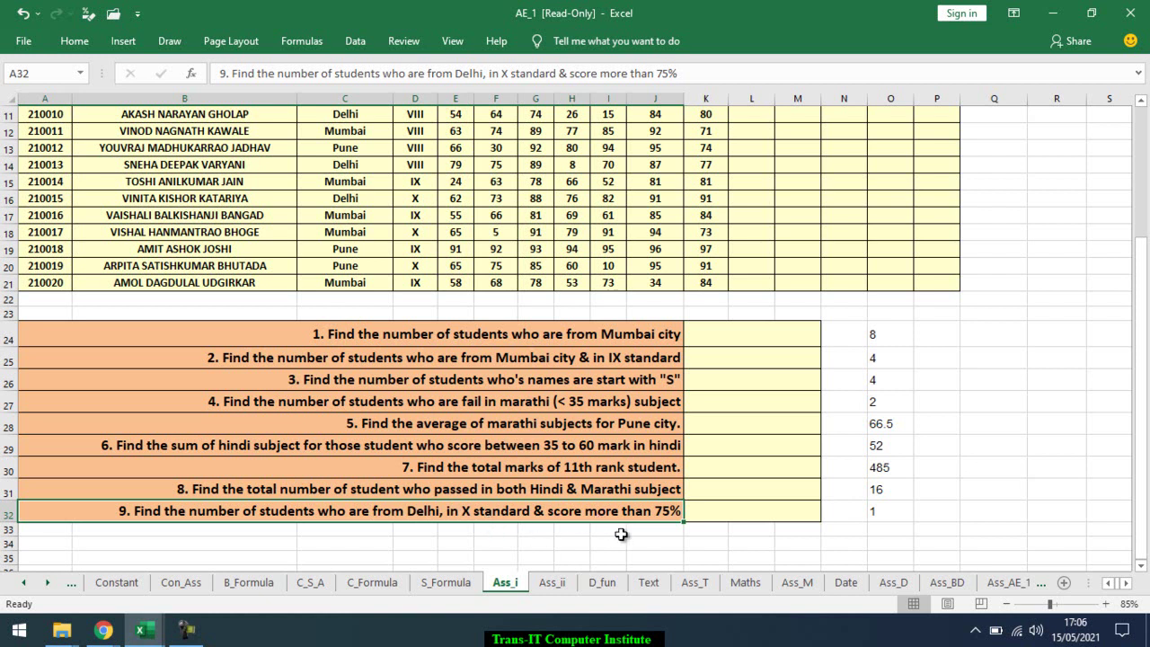
scroll(621, 534, "up", 1)
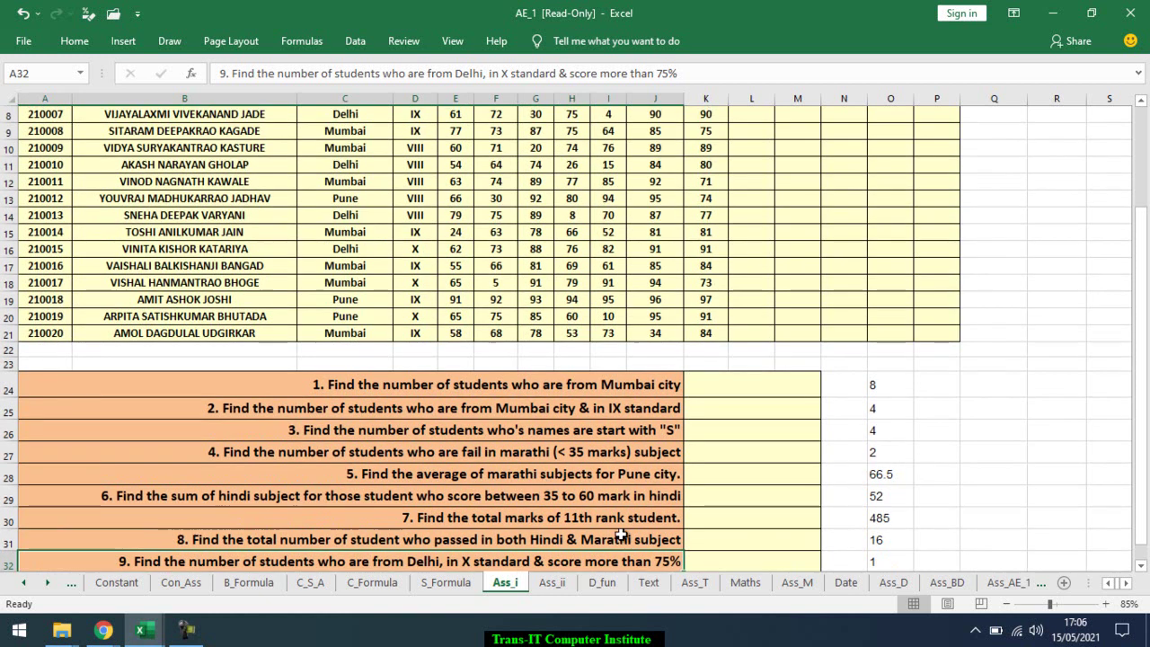
scroll(485, 332, "down", 1)
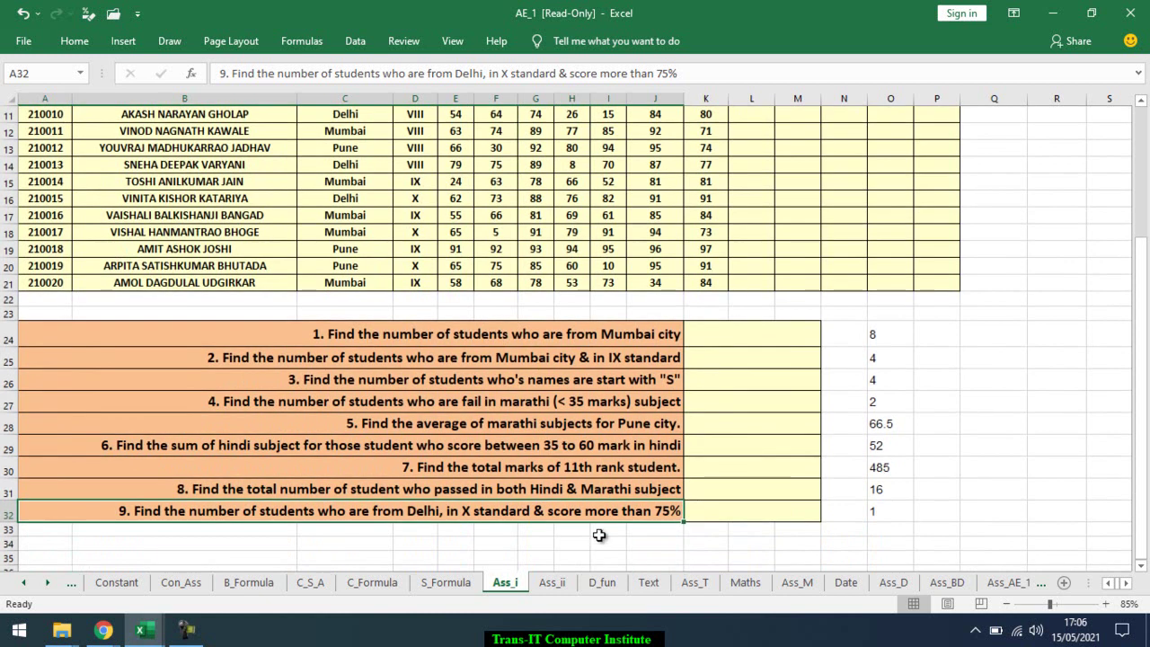
scroll(584, 521, "up", 2)
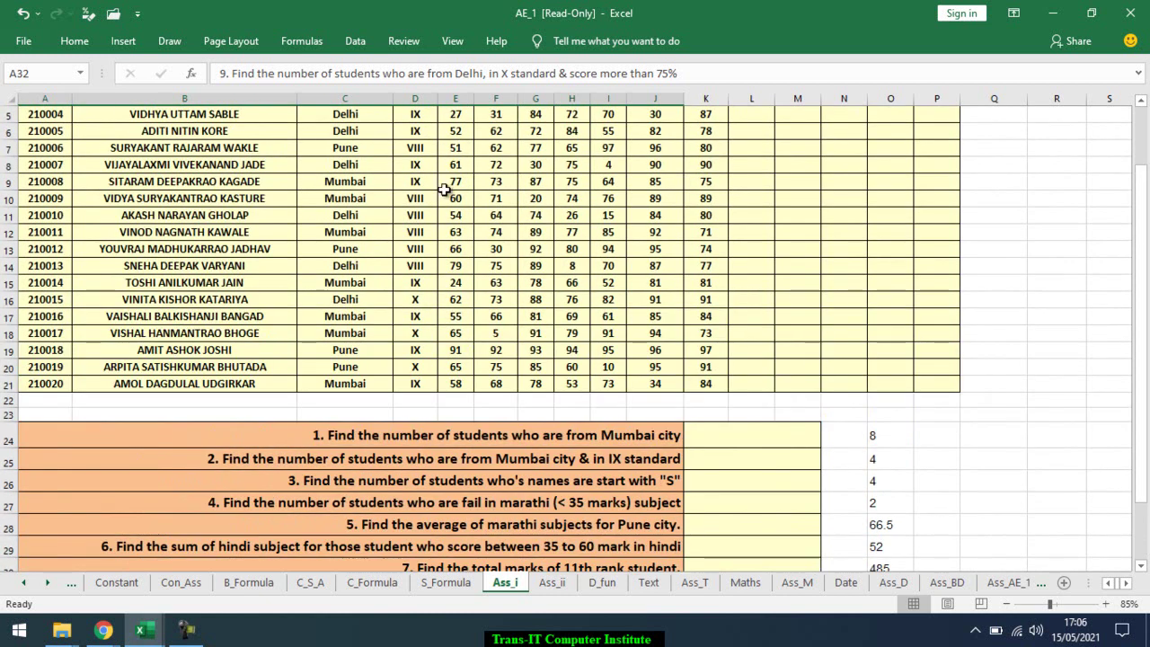
scroll(503, 408, "down", 1)
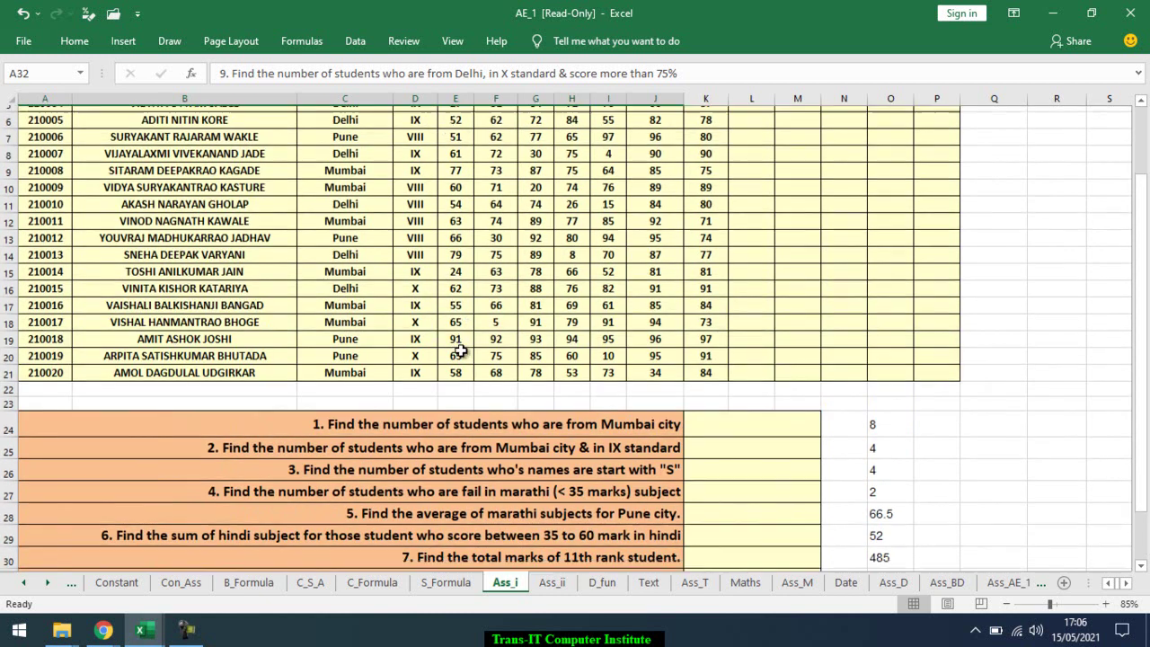
scroll(629, 566, "down", 1)
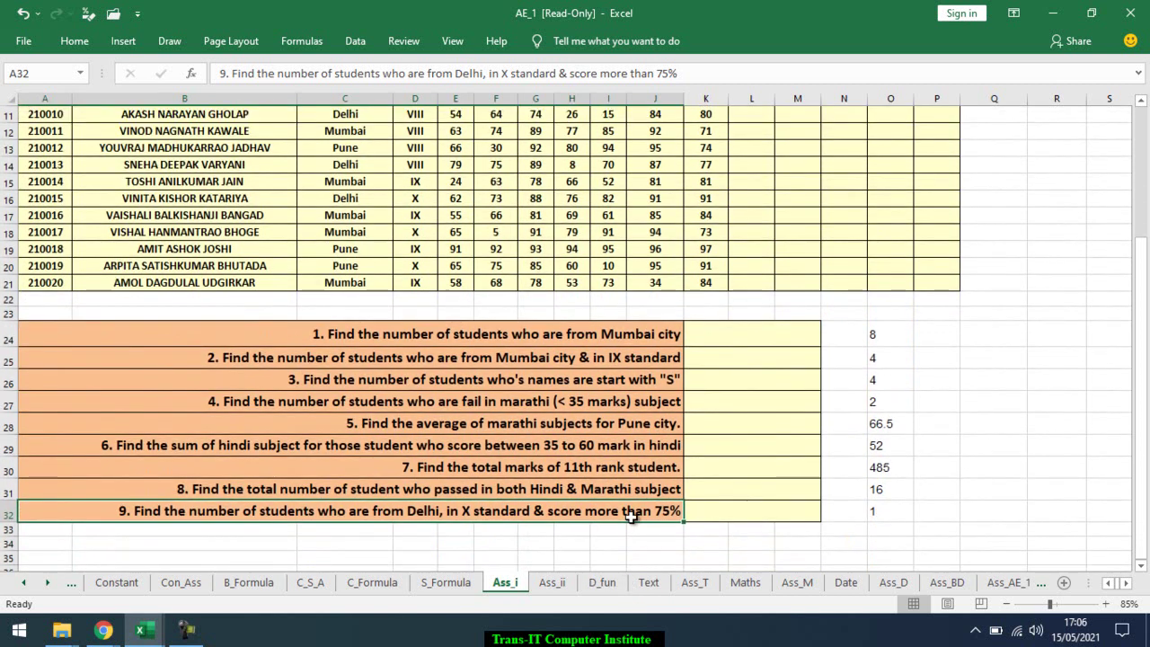
scroll(626, 521, "up", 3)
scroll(787, 254, "up", 1)
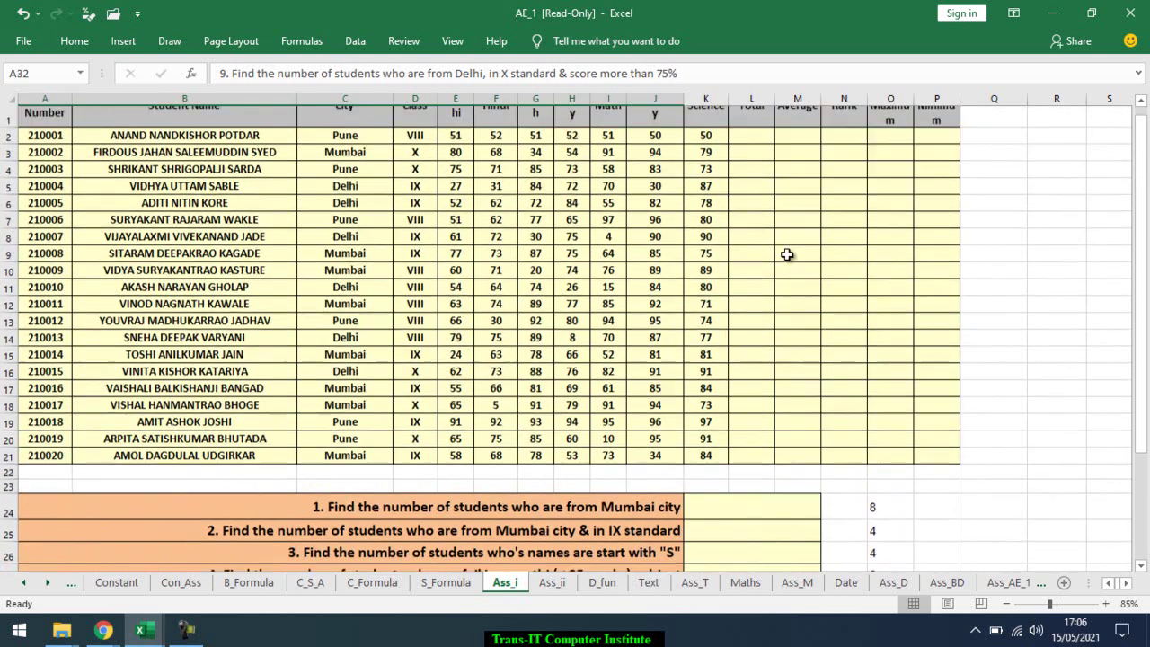
scroll(796, 216, "down", 2)
scroll(790, 254, "down", 2)
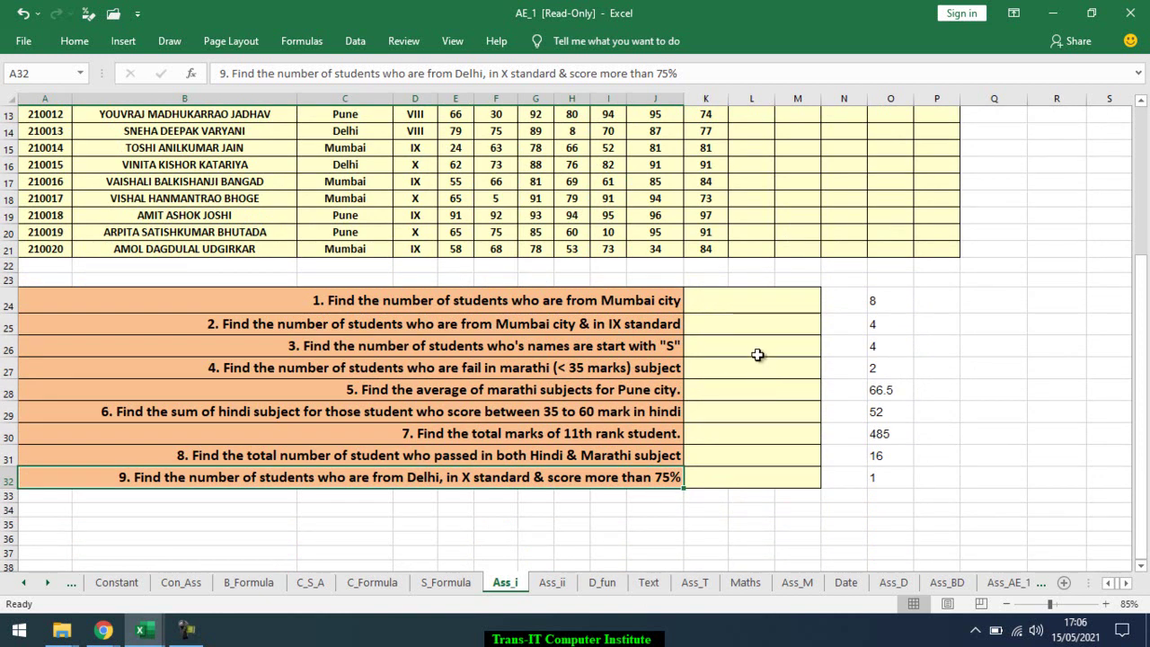
left_click(321, 581)
scroll(108, 146, "up", 1)
left_click_drag(36, 144, 748, 447)
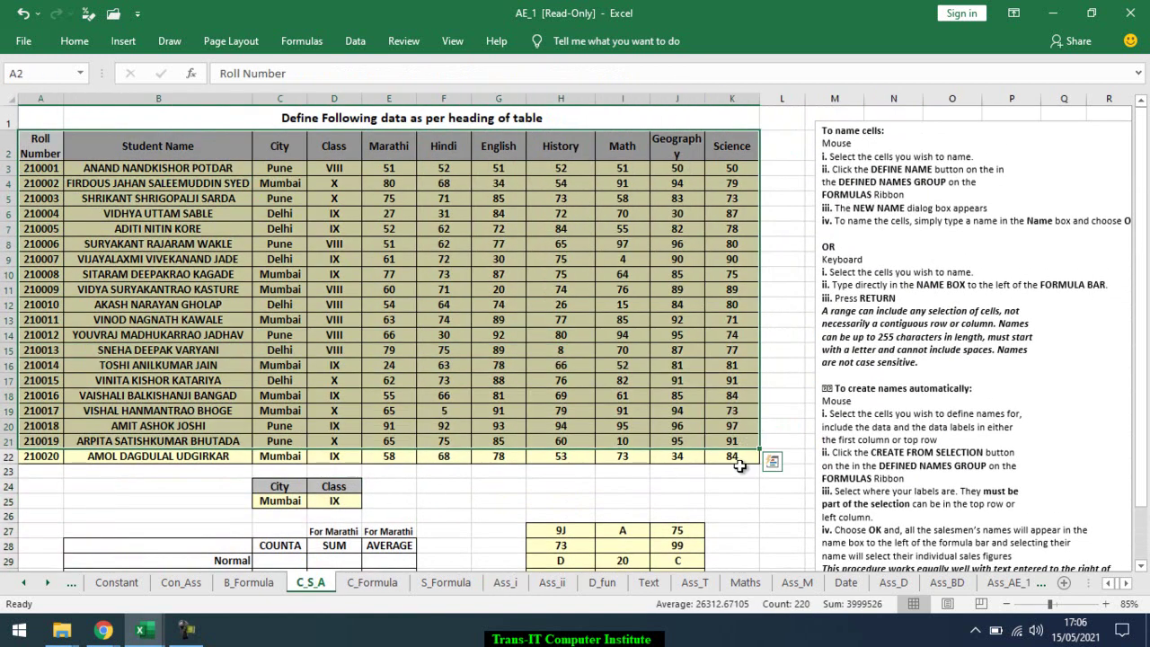
left_click(505, 582)
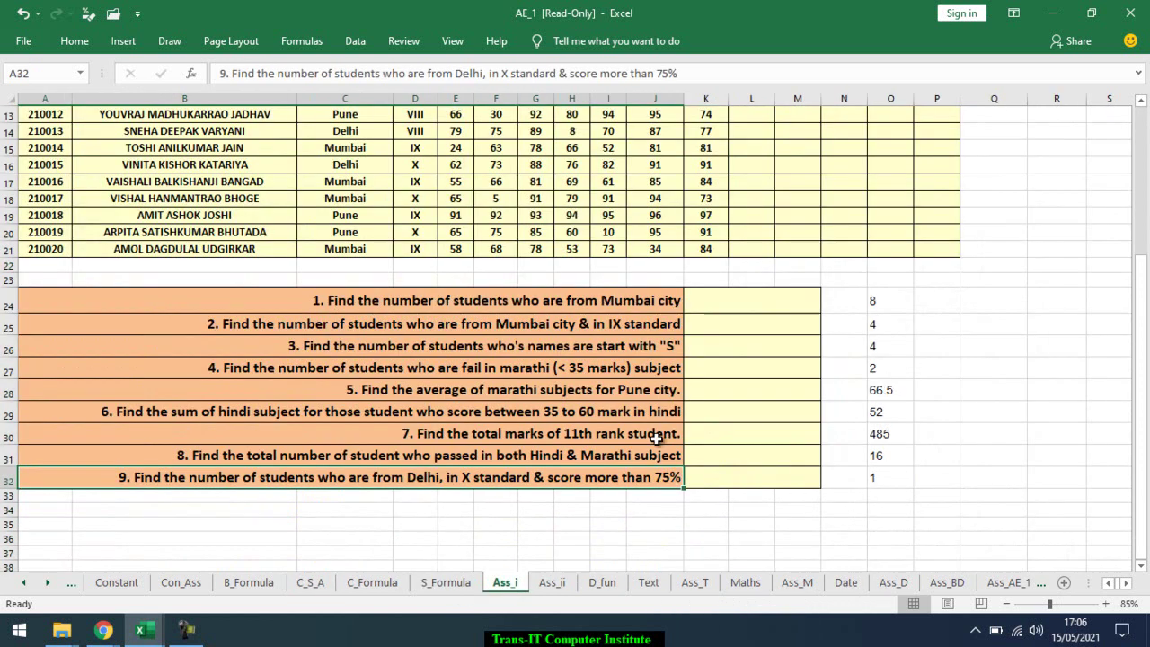
scroll(476, 242, "up", 3)
scroll(476, 242, "up", 1)
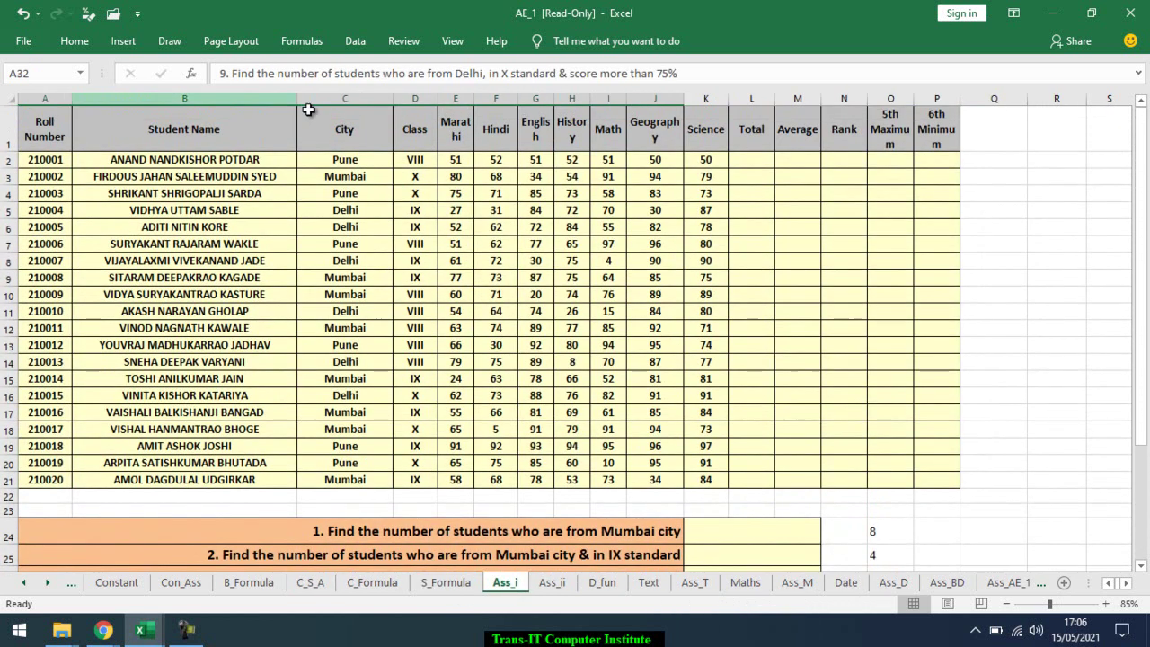
scroll(620, 418, "down", 1)
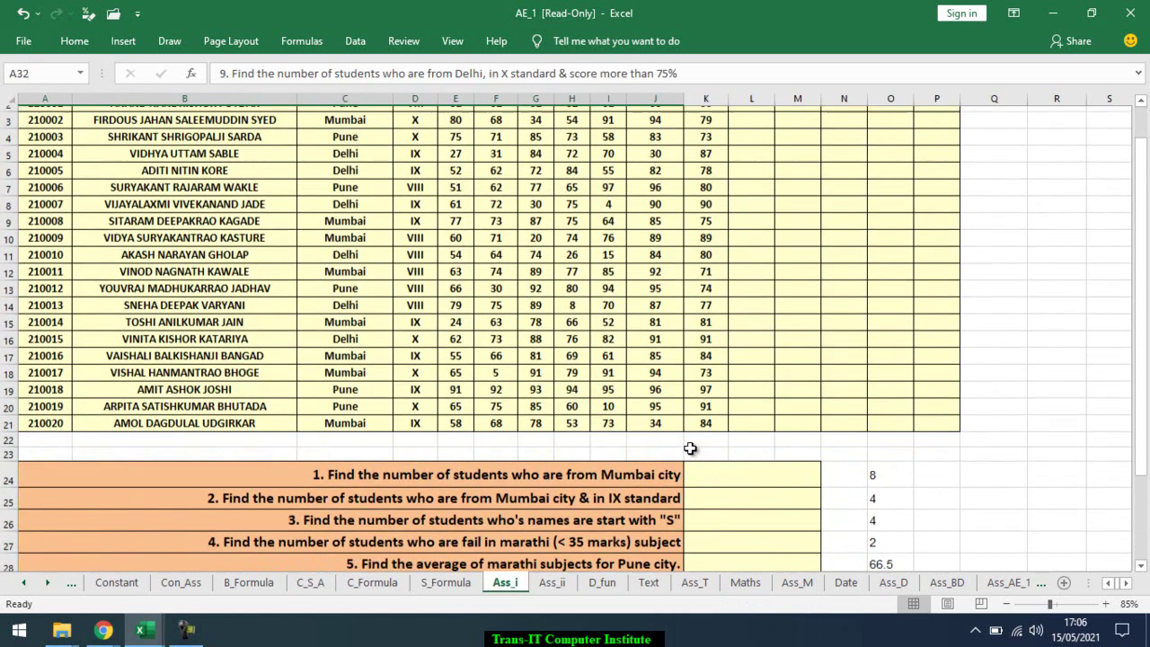
left_click(717, 455)
scroll(575, 355, "up", 1)
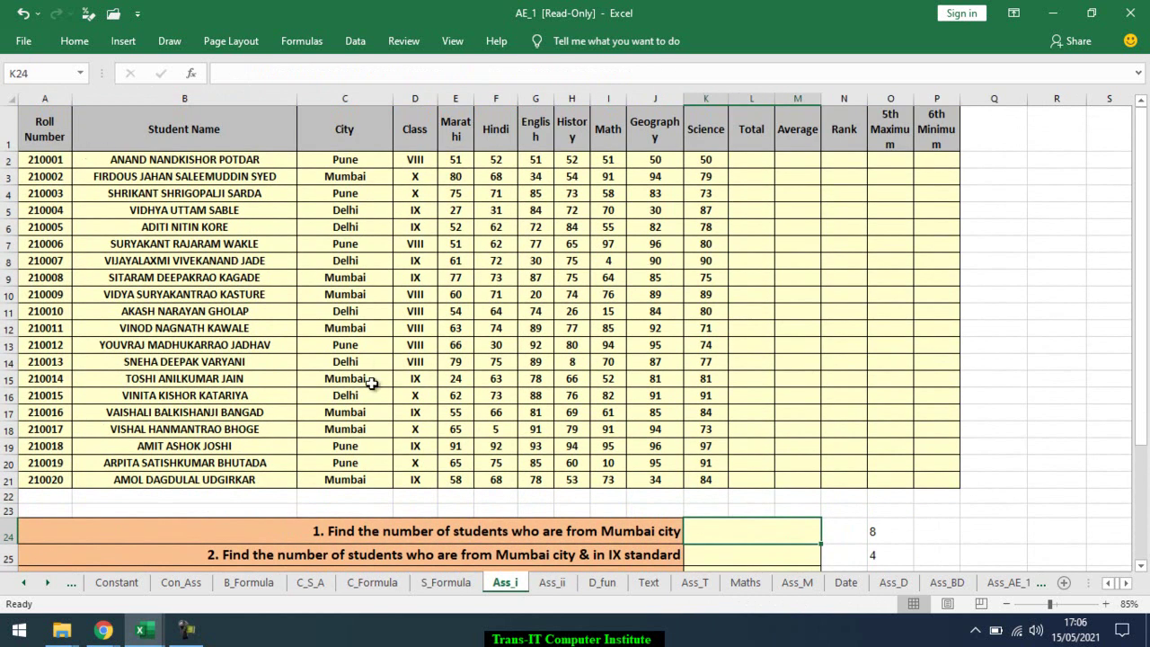
left_click_drag(45, 124, 934, 476)
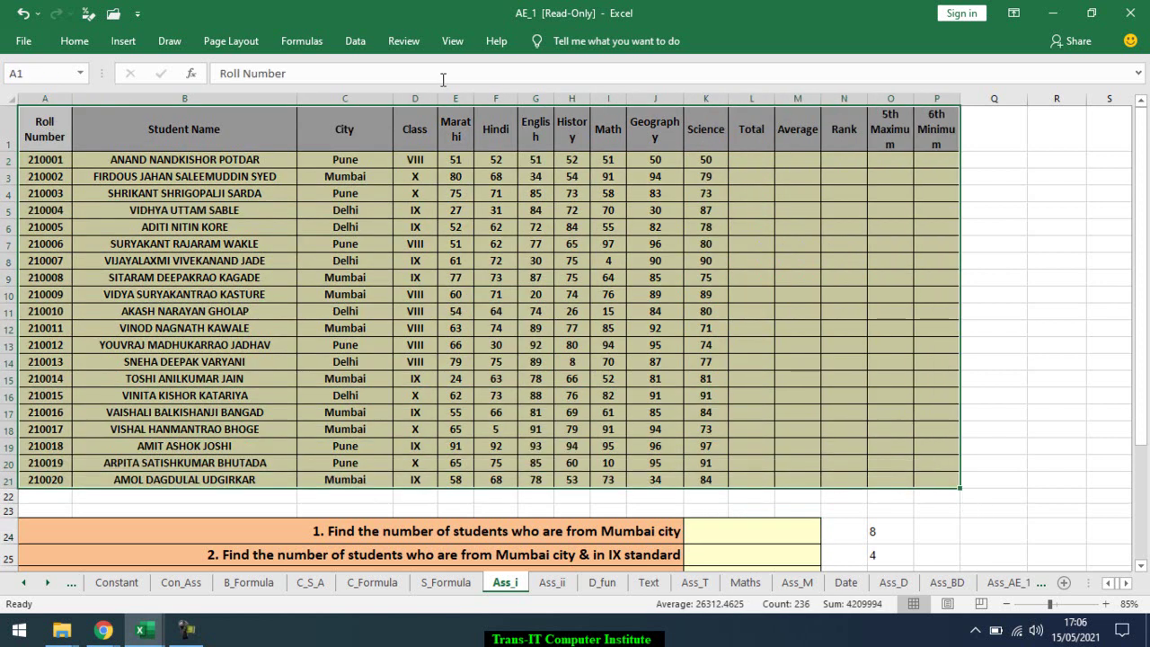
left_click(289, 42)
left_click(83, 73)
left_click(185, 176)
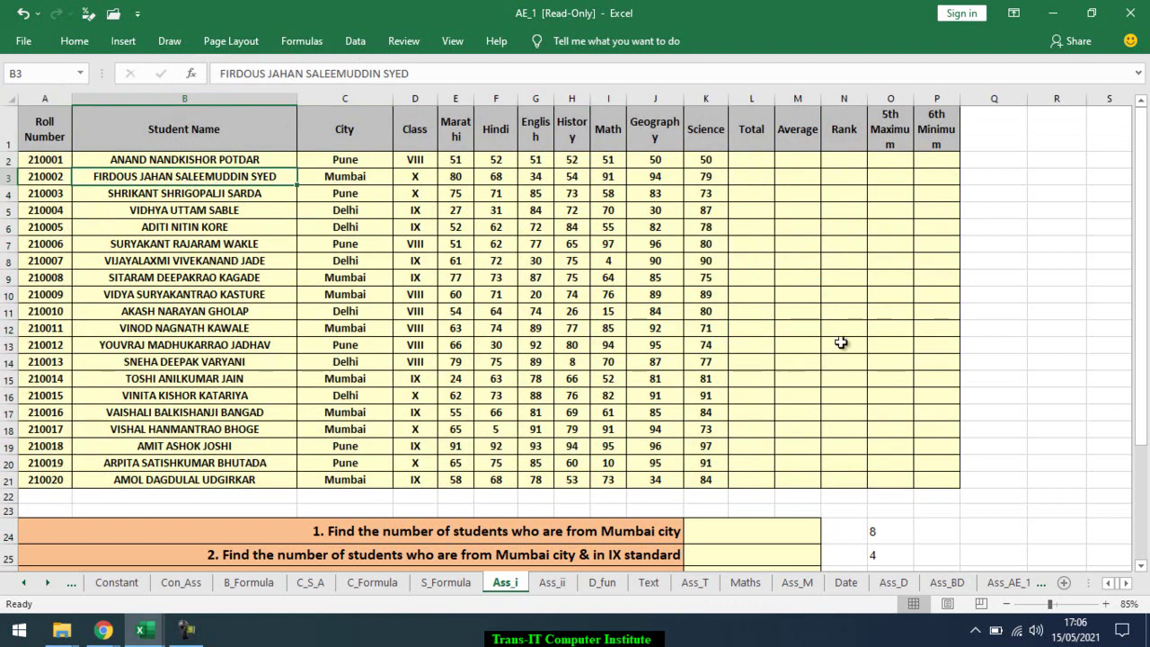
scroll(787, 332, "down", 2)
scroll(787, 333, "down", 2)
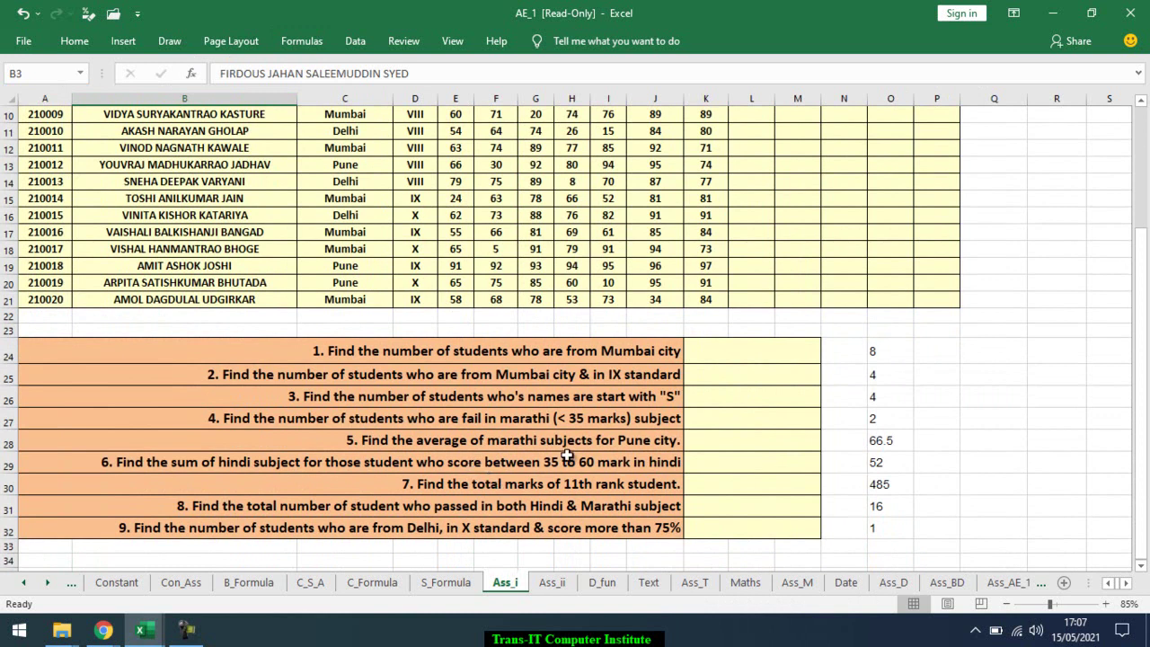
scroll(566, 455, "up", 1)
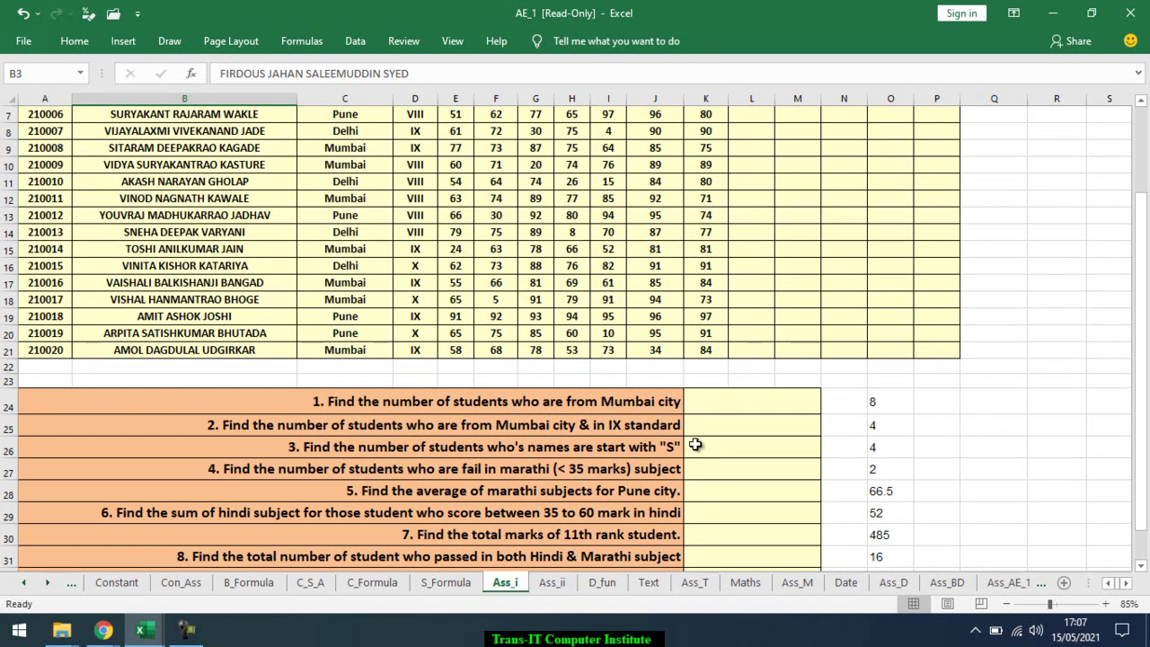
scroll(694, 444, "down", 1)
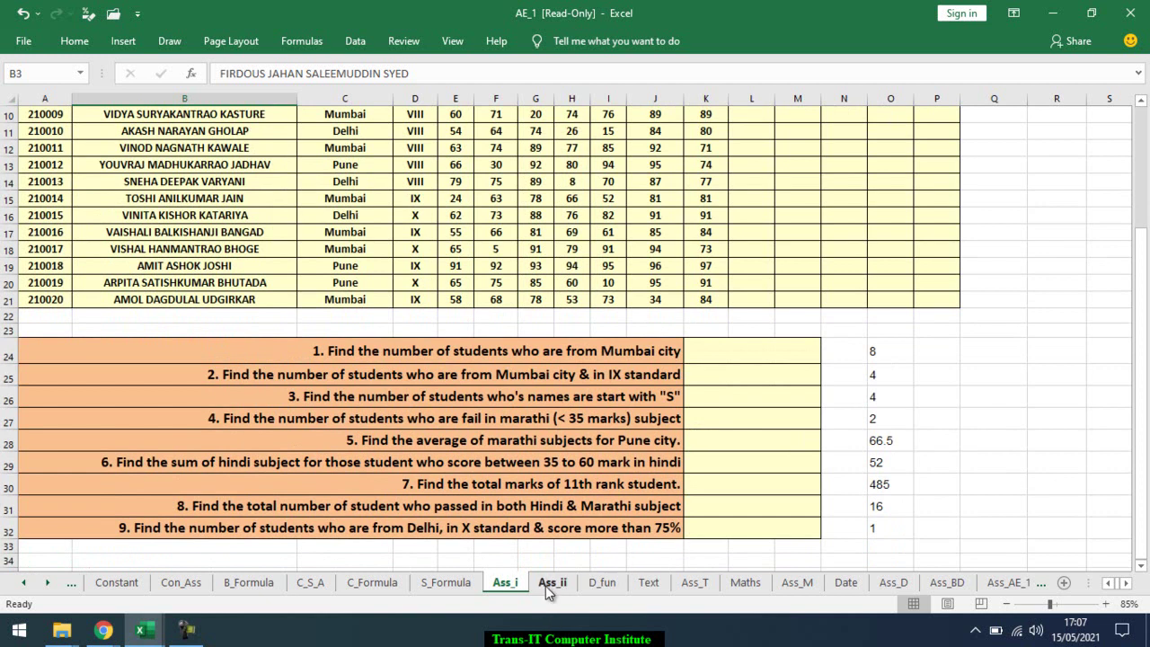
Flip through the Ass_ii, C_Formula, S_Formula and Ass_i sheets
left_click(546, 585)
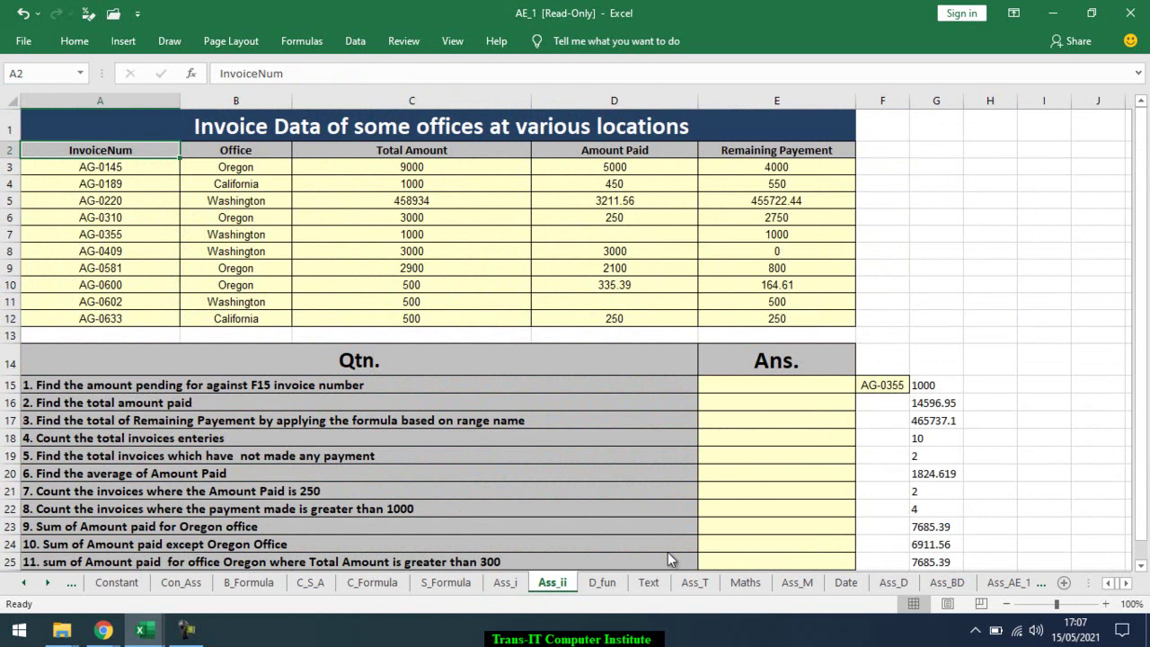
left_click(391, 581)
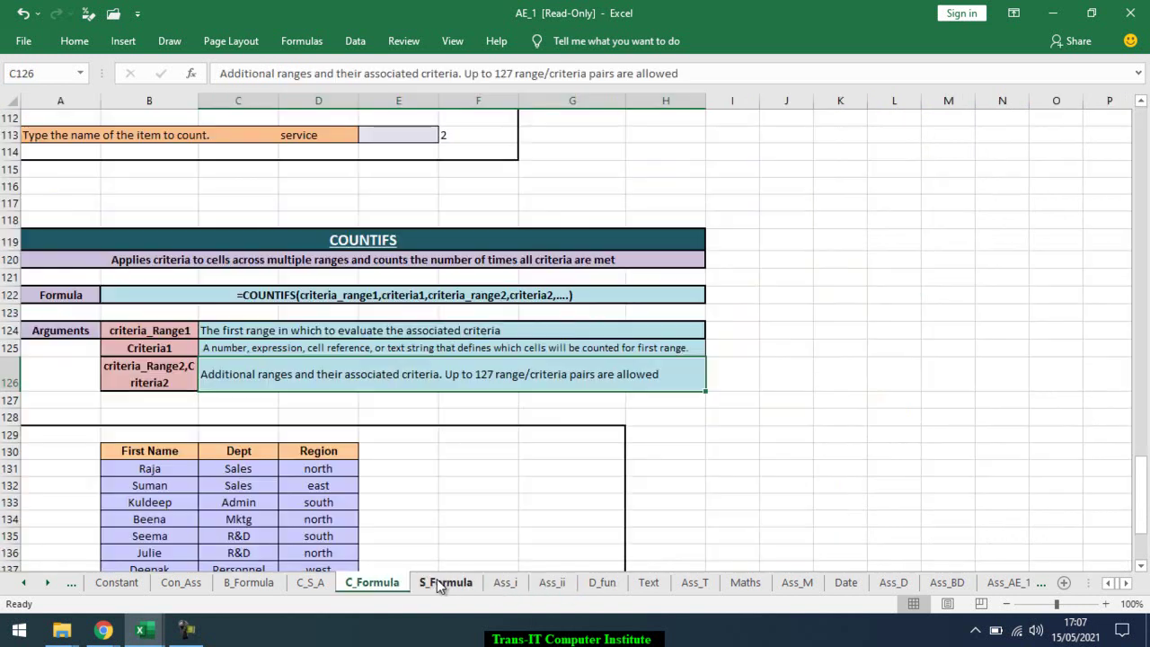
left_click(441, 582)
left_click(503, 582)
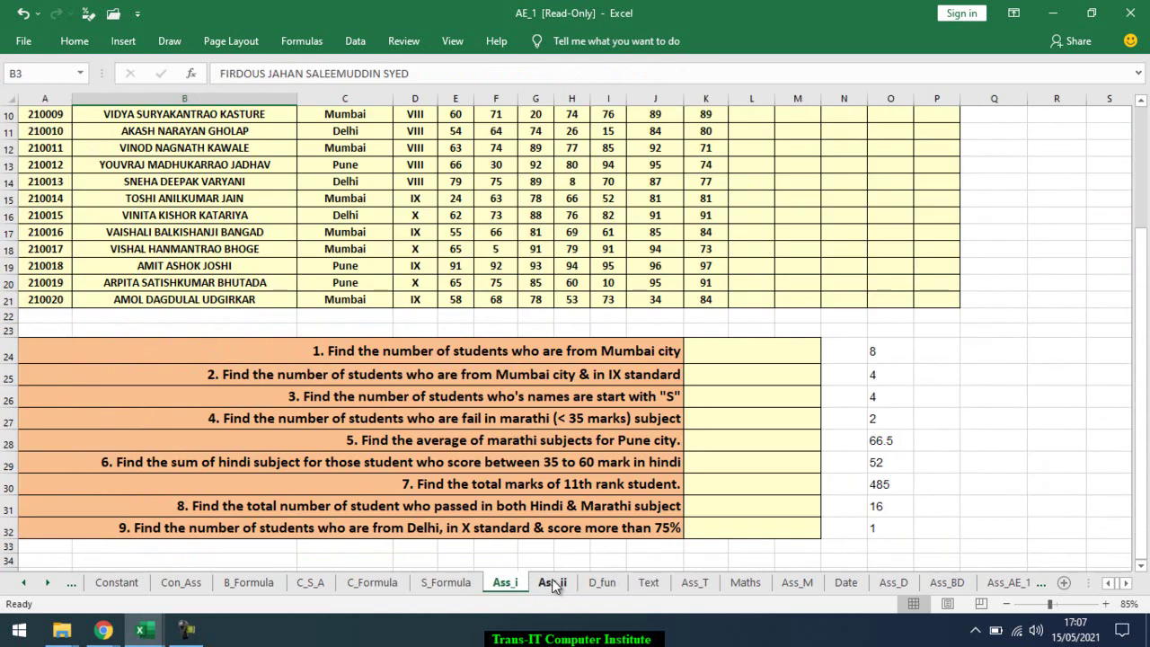
left_click(551, 582)
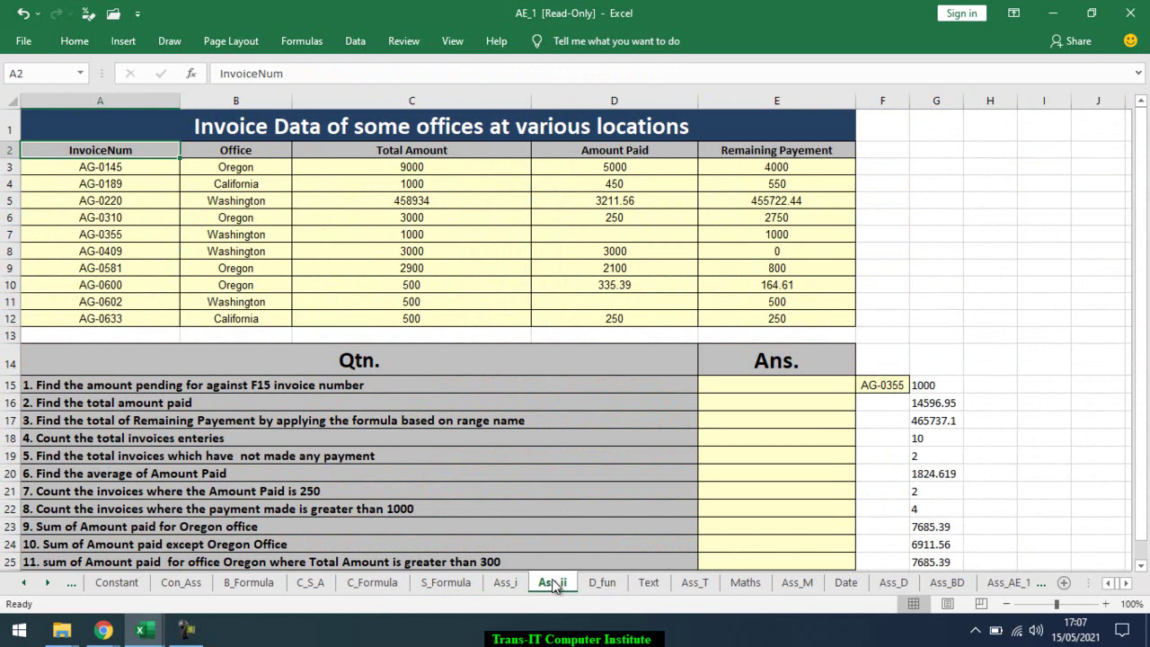
Go to the C_S_A sheet, then bring up the Google Meet call with its chat panel
left_click(327, 581)
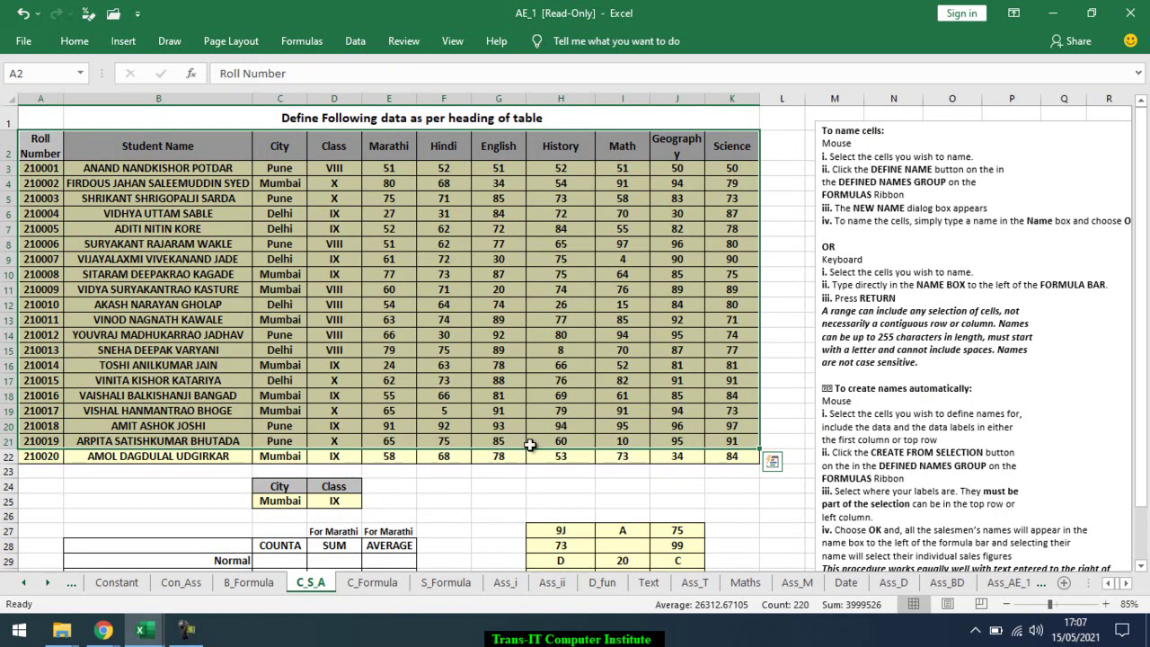
left_click(521, 387)
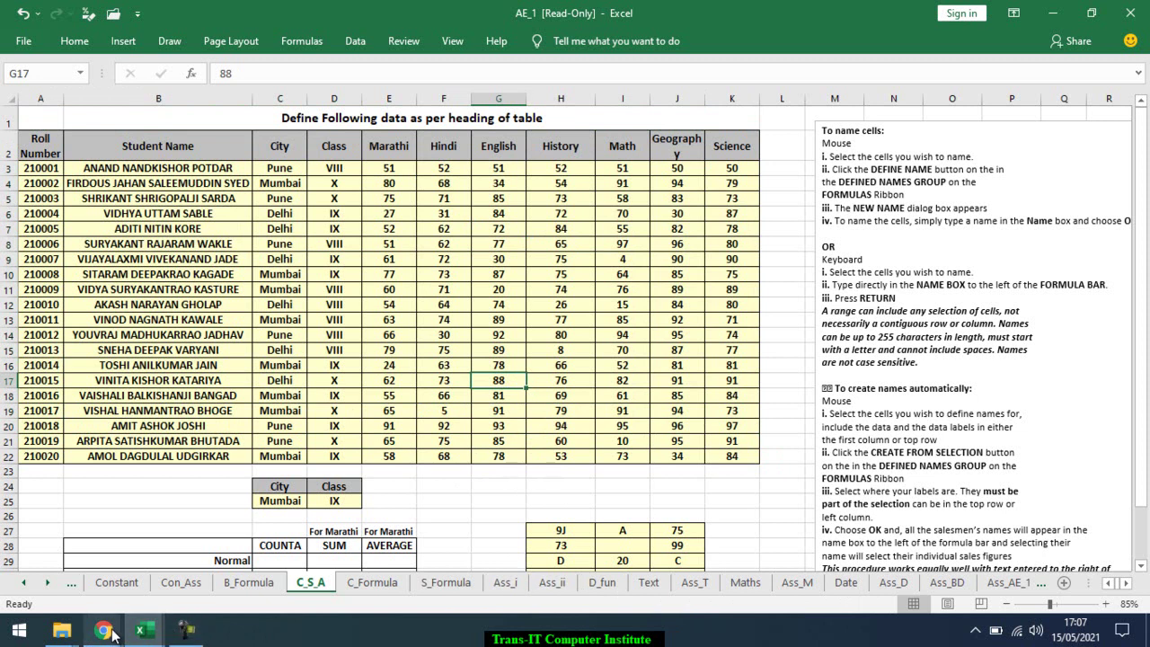
mouse_move(103, 630)
left_click(113, 544)
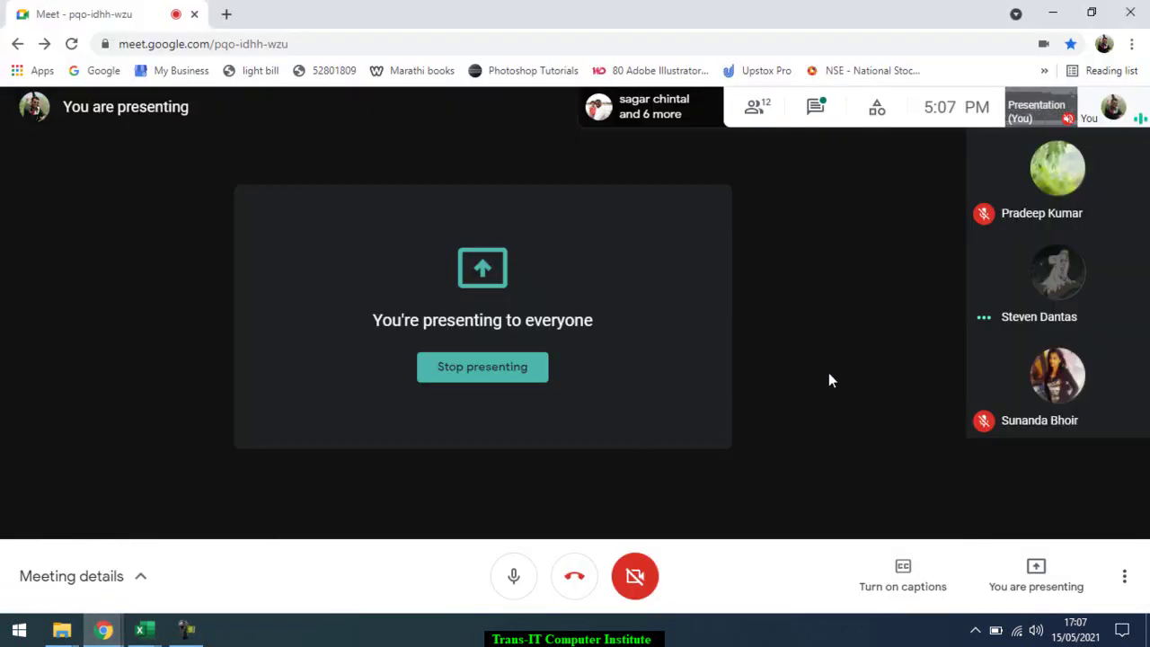
left_click(813, 107)
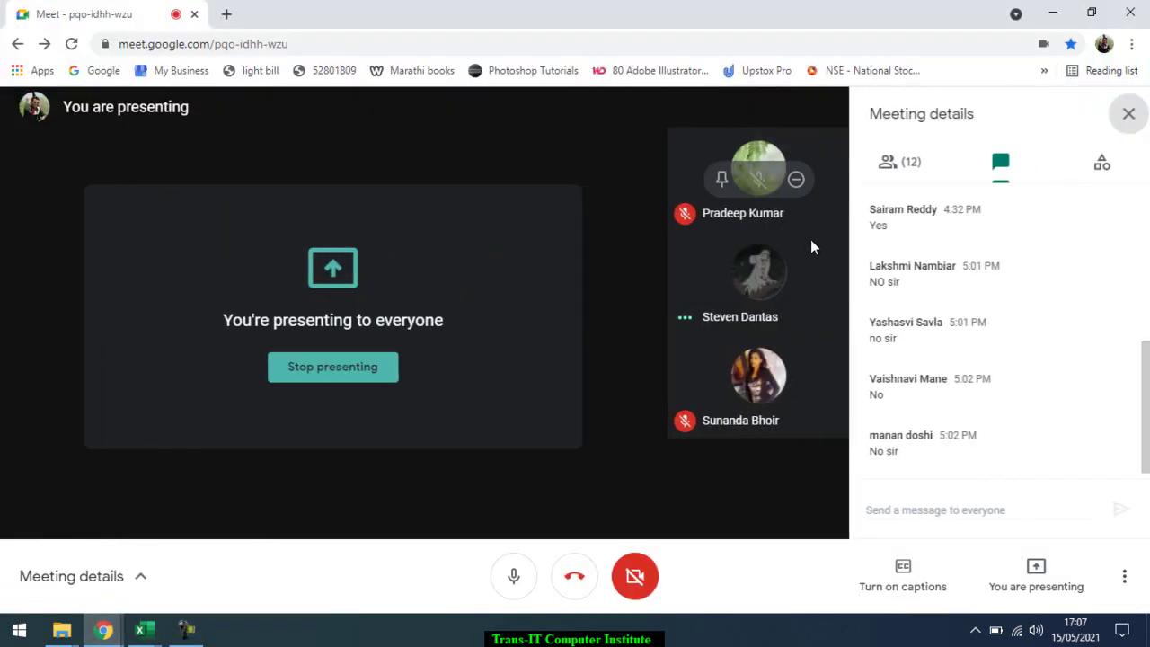